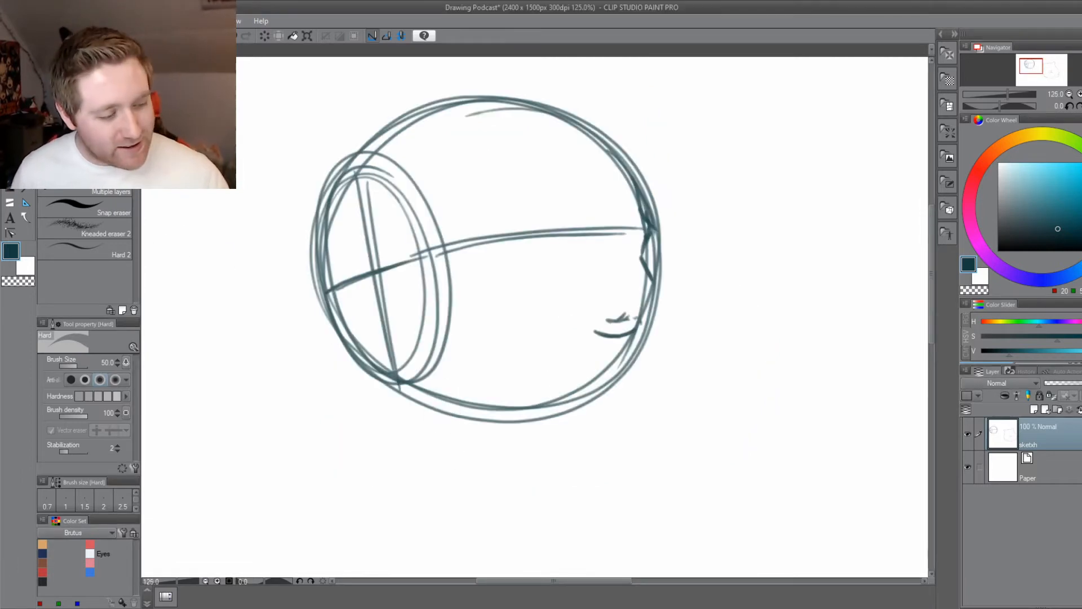
Sketch the nose tip, the nostril and a rounded lip bulge on the face's front edge with the Dense watercolor brush.
key(b)
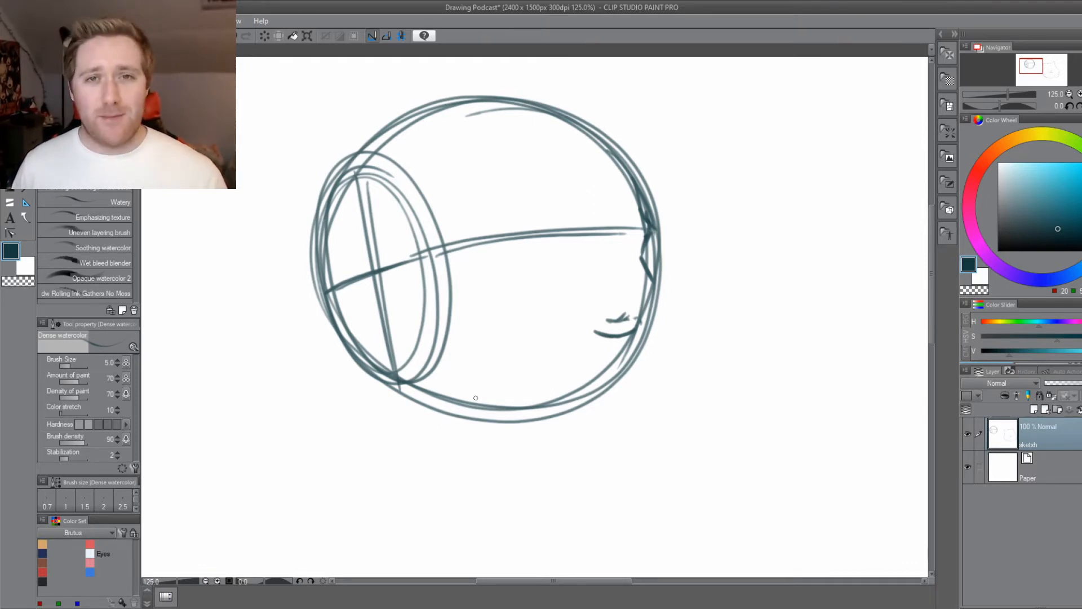
scroll(507, 412, up, 2)
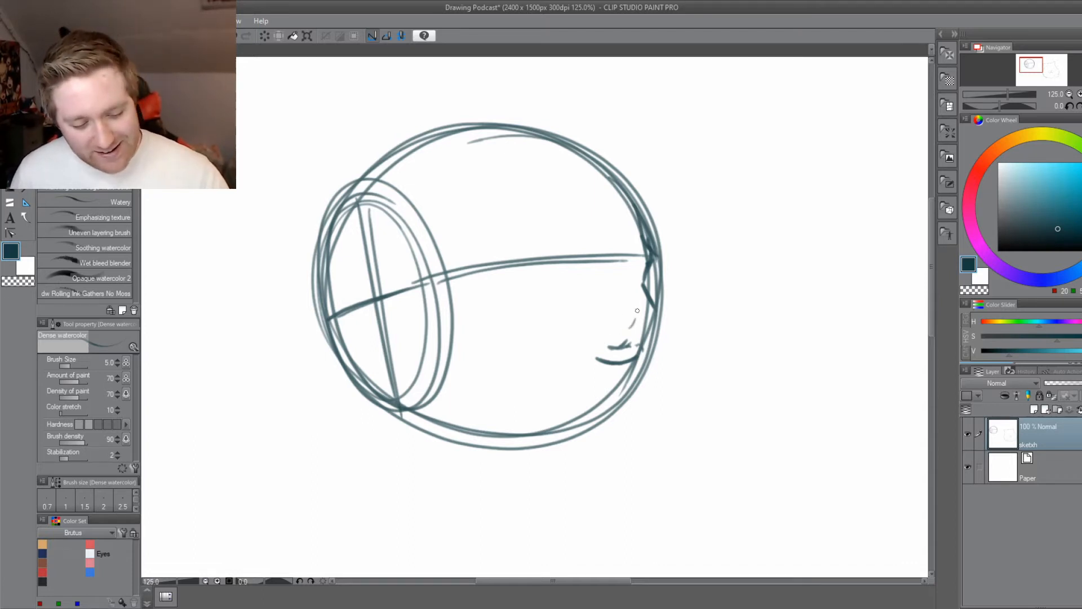
mouse_move(621, 333)
mouse_down()
mouse_move(639, 305)
mouse_move(614, 285)
mouse_move(624, 327)
mouse_move(589, 330)
mouse_move(630, 328)
mouse_up()
drag(553, 405, 542, 410)
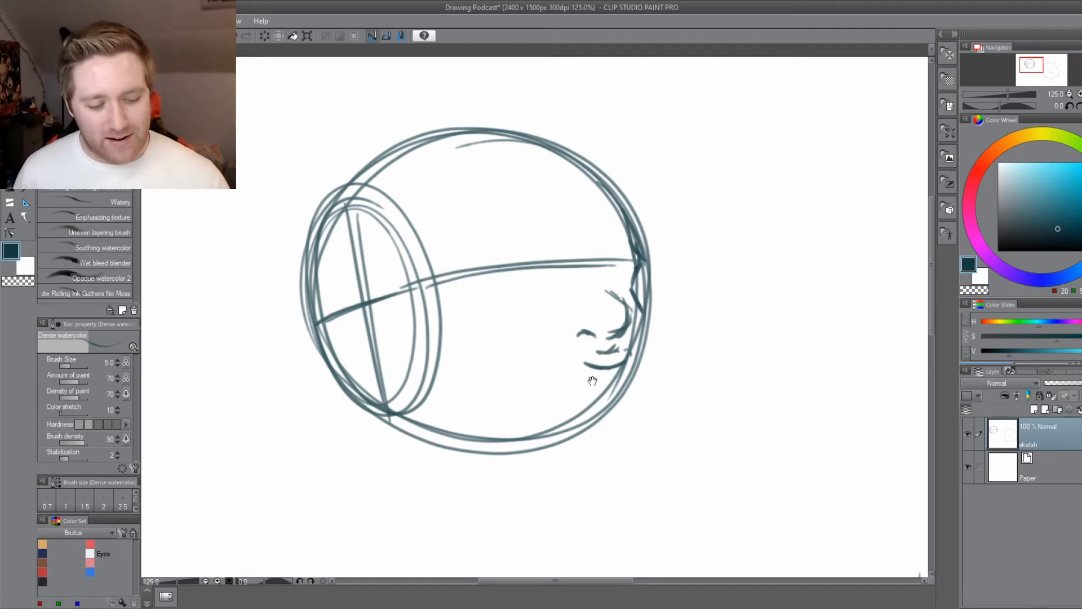
drag(592, 379, 617, 364)
mouse_move(656, 334)
mouse_down()
mouse_move(670, 343)
mouse_move(658, 360)
mouse_up()
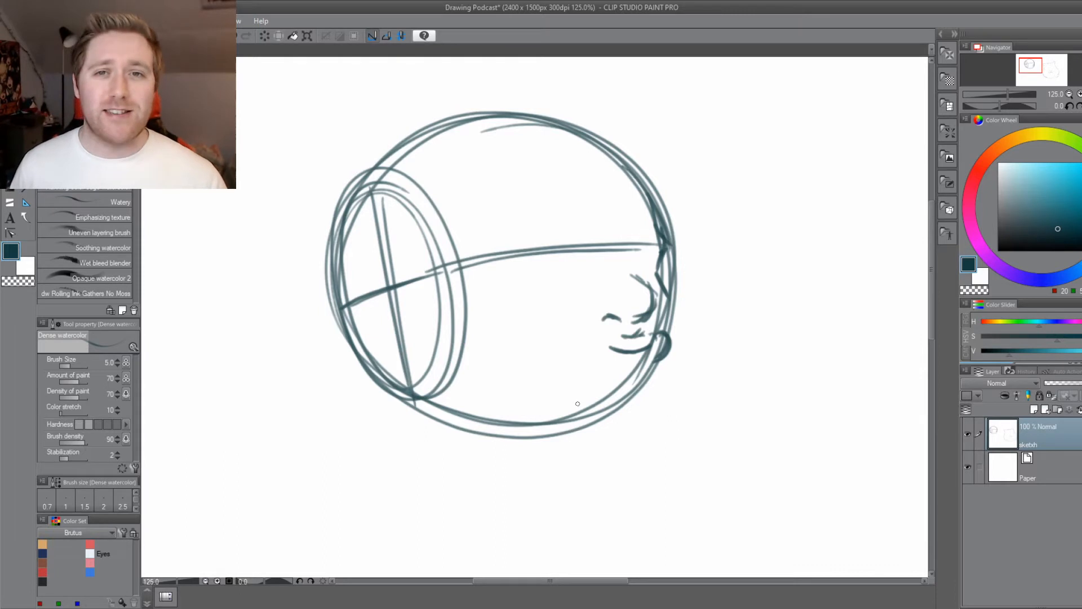
drag(578, 406, 615, 394)
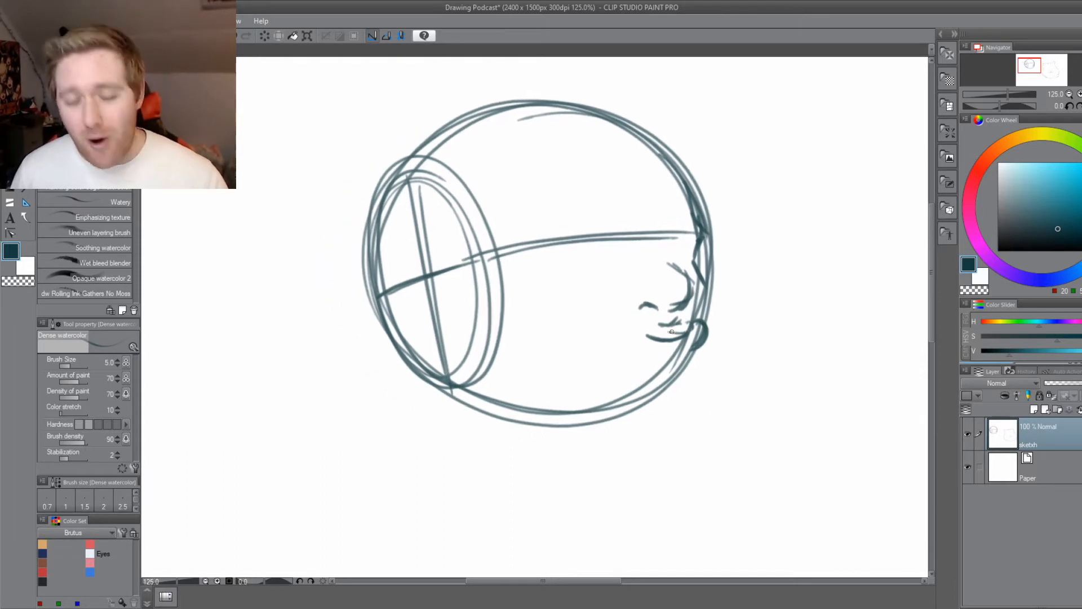
mouse_move(689, 327)
mouse_down()
mouse_move(632, 339)
mouse_move(611, 359)
mouse_up()
key(ctrl+z)
key(ctrl+z)
key(ctrl+z)
key(ctrl+z)
key(ctrl+z)
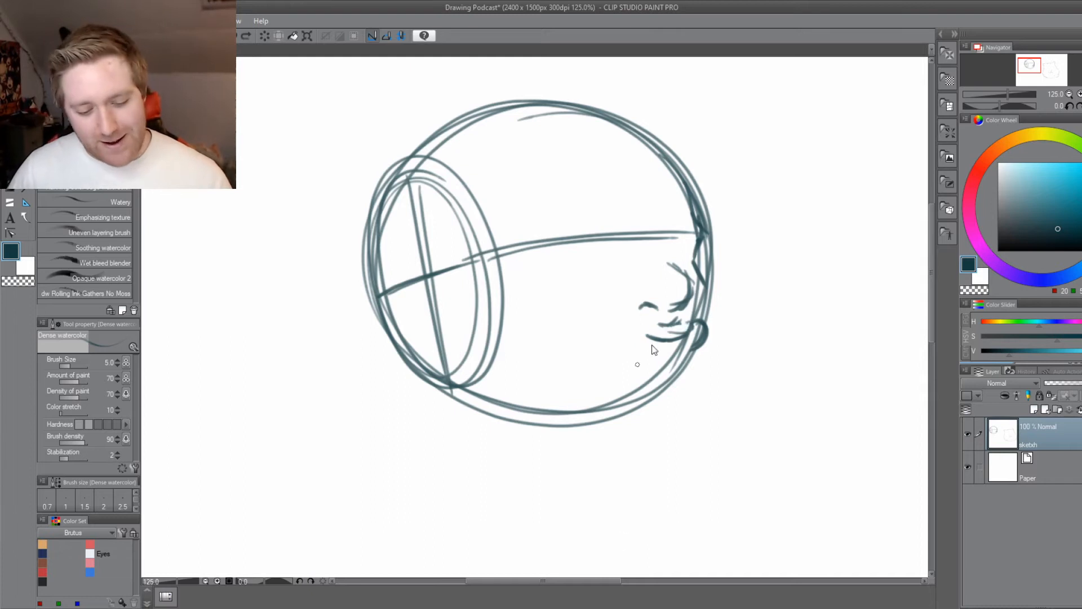
Draw the upper lip contour above the mouth, and erase the rounded bulge on the face's front edge.
drag(690, 320, 642, 327)
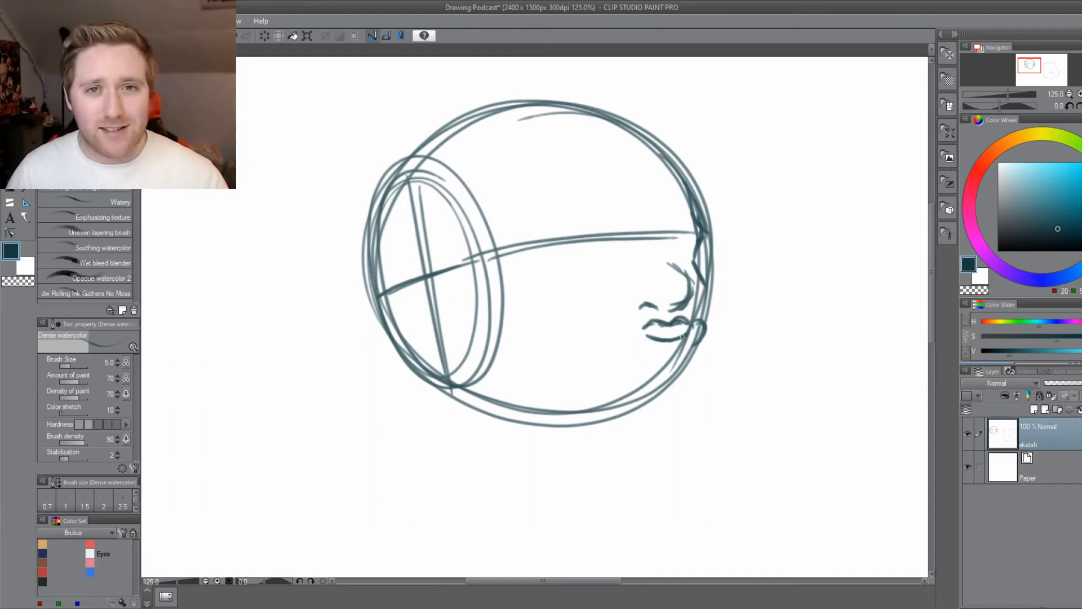
key(ctrl+z)
drag(705, 328, 694, 348)
key(e)
key(b)
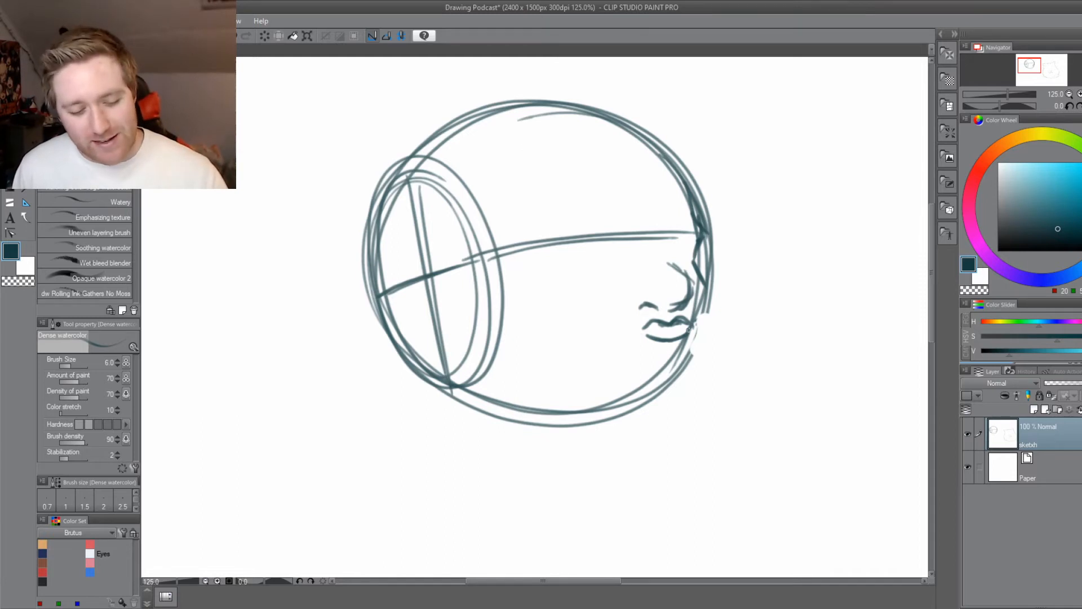
Draw the profile from the lips down to the chin, curving it under the head circle with a thickened chin line.
drag(697, 324, 701, 340)
mouse_move(703, 332)
mouse_down()
mouse_move(668, 365)
mouse_move(698, 356)
mouse_move(684, 407)
mouse_up()
mouse_move(692, 365)
mouse_down()
mouse_move(675, 430)
mouse_move(616, 441)
mouse_up()
drag(673, 422, 614, 432)
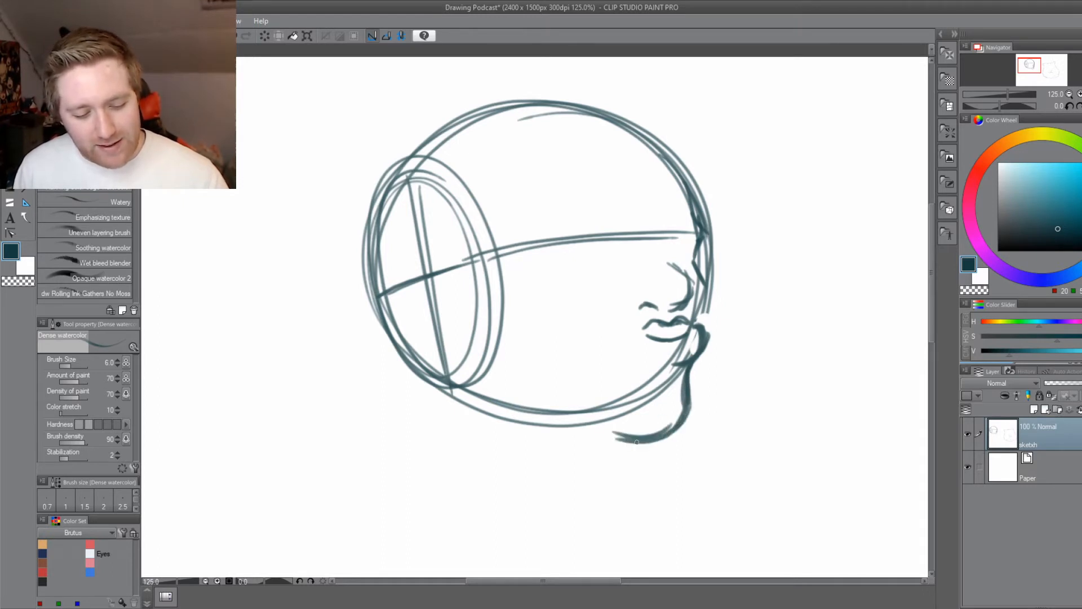
drag(692, 400, 636, 444)
Extend the nose upward with a bridge line that meets the horizontal brow guideline.
mouse_move(704, 327)
mouse_down()
mouse_move(685, 383)
mouse_move(573, 403)
mouse_up()
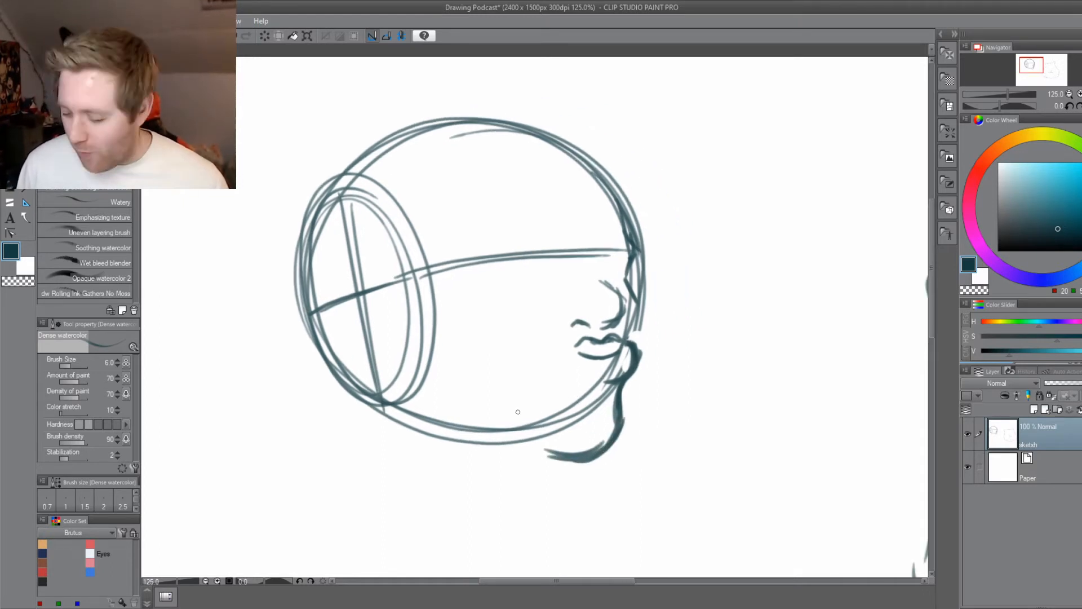
drag(469, 460, 539, 464)
mouse_move(671, 287)
mouse_down()
mouse_move(661, 259)
mouse_move(680, 252)
mouse_up()
mouse_move(589, 505)
mouse_down()
mouse_move(610, 492)
mouse_move(563, 512)
mouse_up()
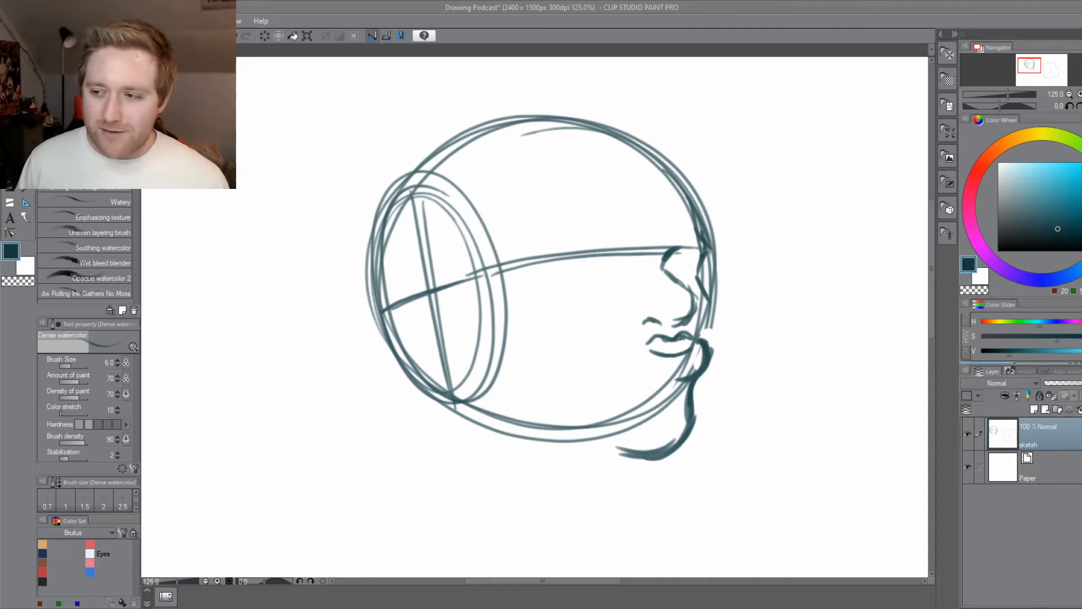
Erase the small mouth and the part of the head circle that crosses the chin area.
key(b)
key(b)
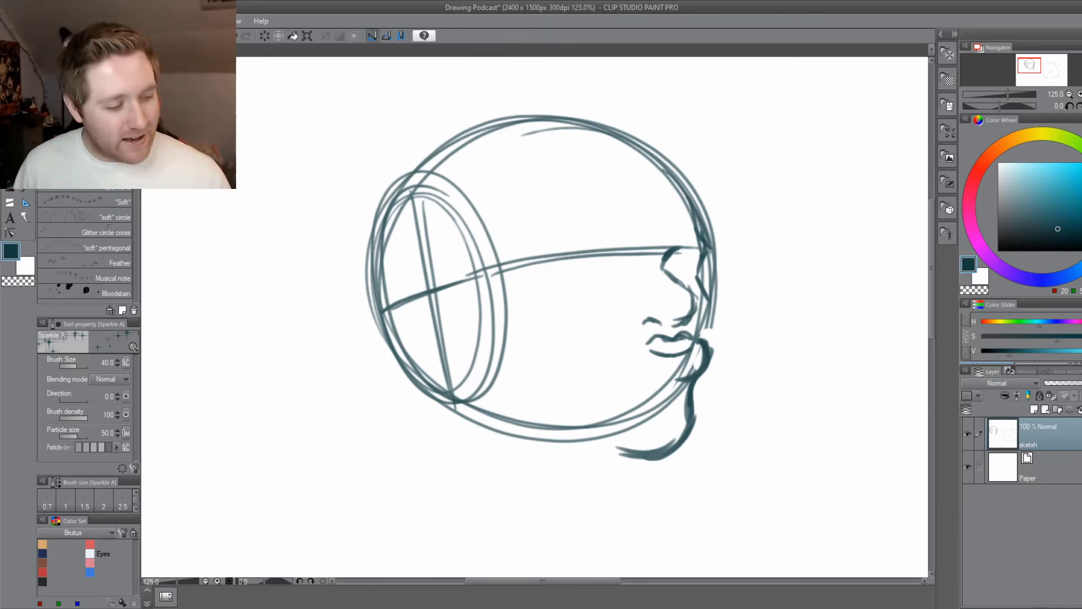
key(e)
mouse_move(674, 353)
mouse_down()
mouse_move(626, 345)
mouse_move(686, 362)
mouse_move(670, 369)
mouse_move(653, 406)
mouse_move(609, 417)
mouse_up()
Draw a wide downturned mouth line under the nose, and thicken the far contour of the face and forehead.
key(b)
key(ctrl+plus)
drag(603, 466, 465, 406)
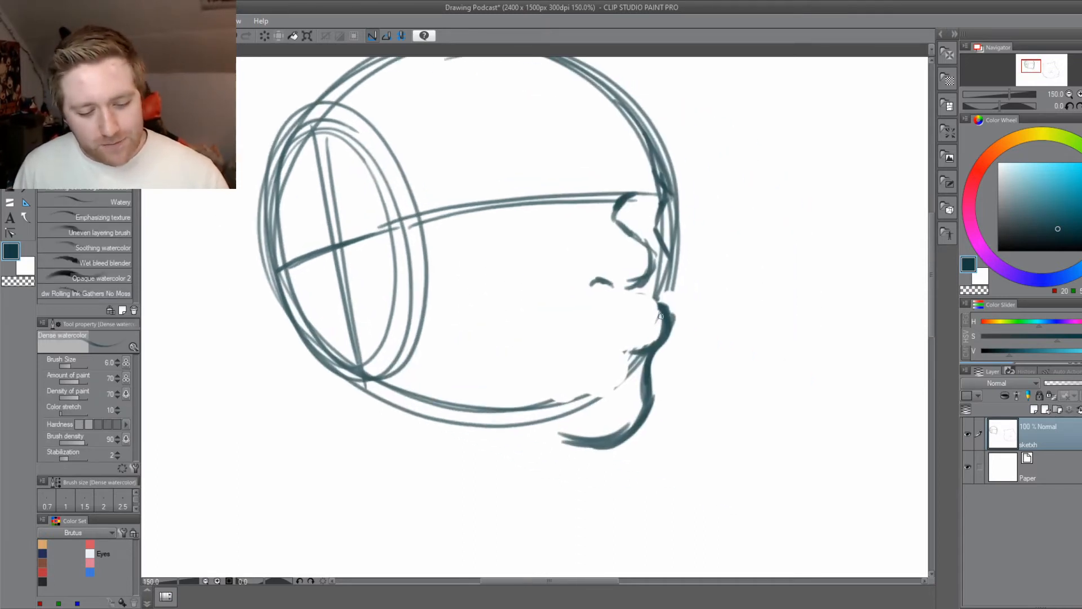
mouse_move(662, 311)
mouse_down()
mouse_move(592, 304)
mouse_move(536, 345)
mouse_move(576, 312)
mouse_move(616, 310)
mouse_up()
drag(576, 350, 628, 427)
mouse_move(708, 380)
mouse_down()
mouse_move(720, 271)
mouse_move(539, 133)
mouse_up()
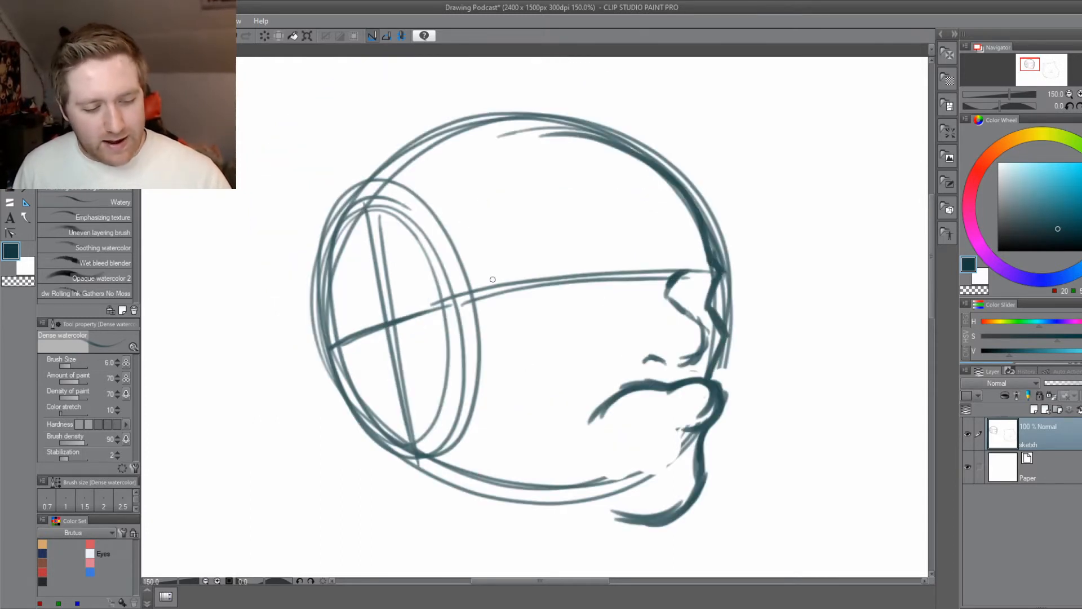
Draw the temple curve beside the side oval, and rough in the near and far brow ridges.
mouse_move(493, 289)
mouse_down()
mouse_move(461, 217)
mouse_move(448, 215)
mouse_up()
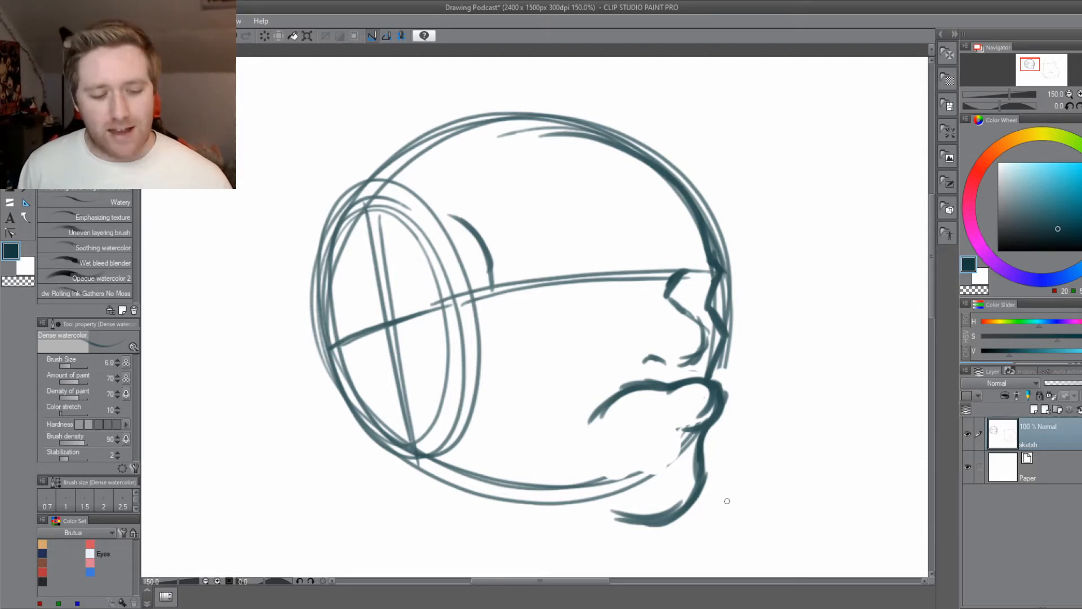
mouse_move(613, 275)
mouse_down()
mouse_move(631, 287)
mouse_move(604, 294)
mouse_move(633, 300)
mouse_move(603, 270)
mouse_move(604, 279)
mouse_move(608, 269)
mouse_move(575, 270)
mouse_move(615, 298)
mouse_move(607, 257)
mouse_up()
mouse_move(672, 285)
mouse_down()
mouse_move(696, 257)
mouse_move(706, 281)
mouse_move(699, 263)
mouse_up()
drag(624, 284, 586, 263)
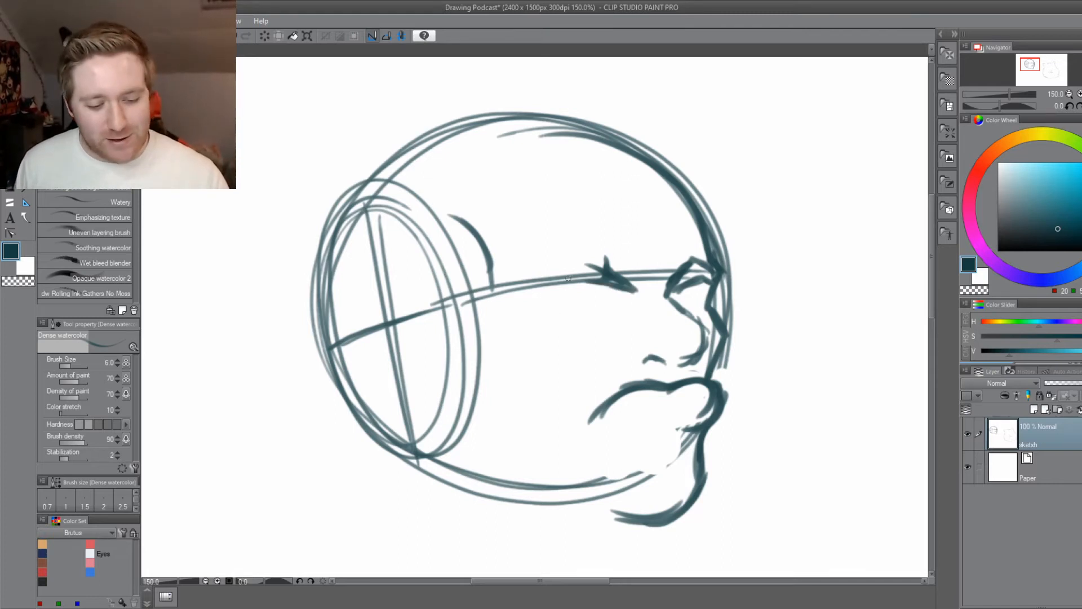
Clean up the rough near brow with the eraser and redraw it as a thick angular brow sloping toward the nose.
key(e)
mouse_move(633, 295)
mouse_down()
mouse_move(597, 265)
mouse_move(581, 270)
mouse_up()
key(b)
mouse_move(644, 297)
mouse_down()
mouse_move(588, 262)
mouse_move(522, 280)
mouse_up()
mouse_move(619, 287)
mouse_down()
mouse_move(516, 287)
mouse_move(559, 264)
mouse_move(631, 291)
mouse_up()
mouse_move(630, 291)
mouse_down()
mouse_move(578, 259)
mouse_move(624, 289)
mouse_up()
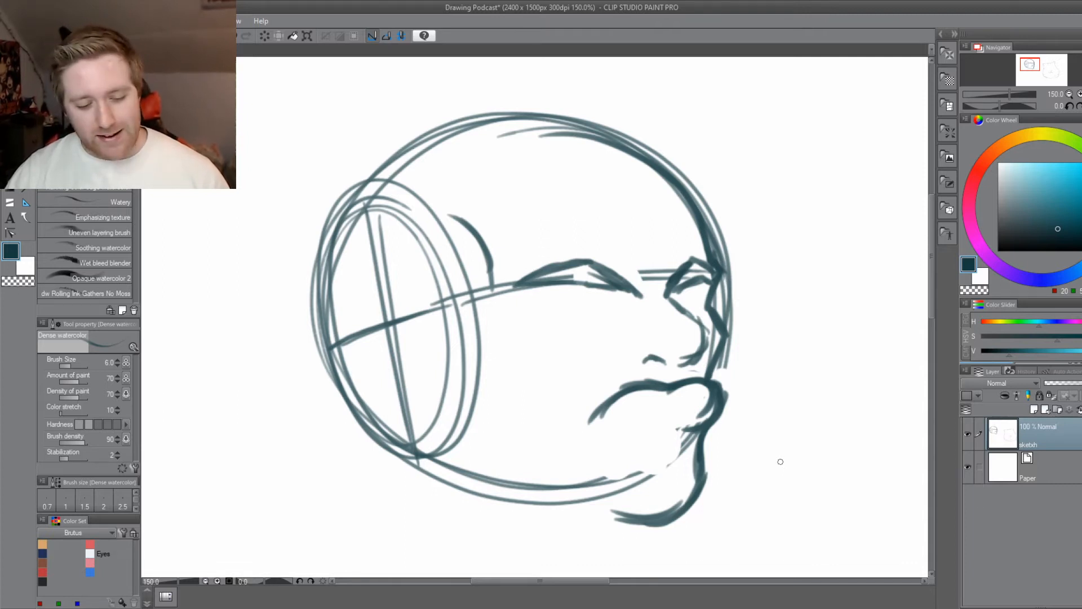
Add a short lower lip line below the mouth and draw the upper eyelids under both brows.
drag(331, 490, 347, 372)
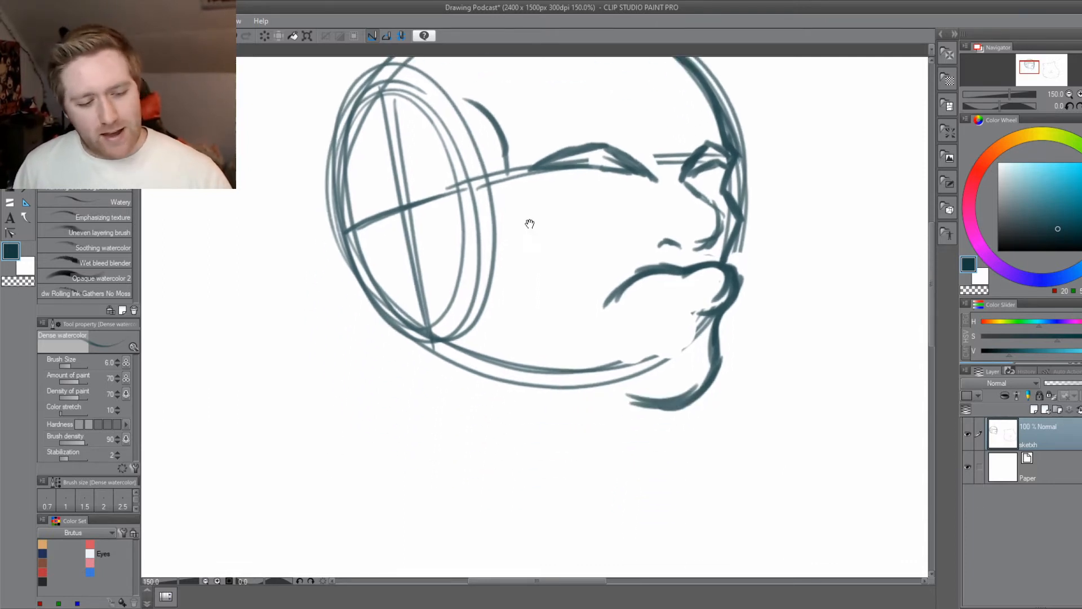
mouse_move(535, 224)
mouse_down()
mouse_move(550, 283)
mouse_move(492, 269)
mouse_up()
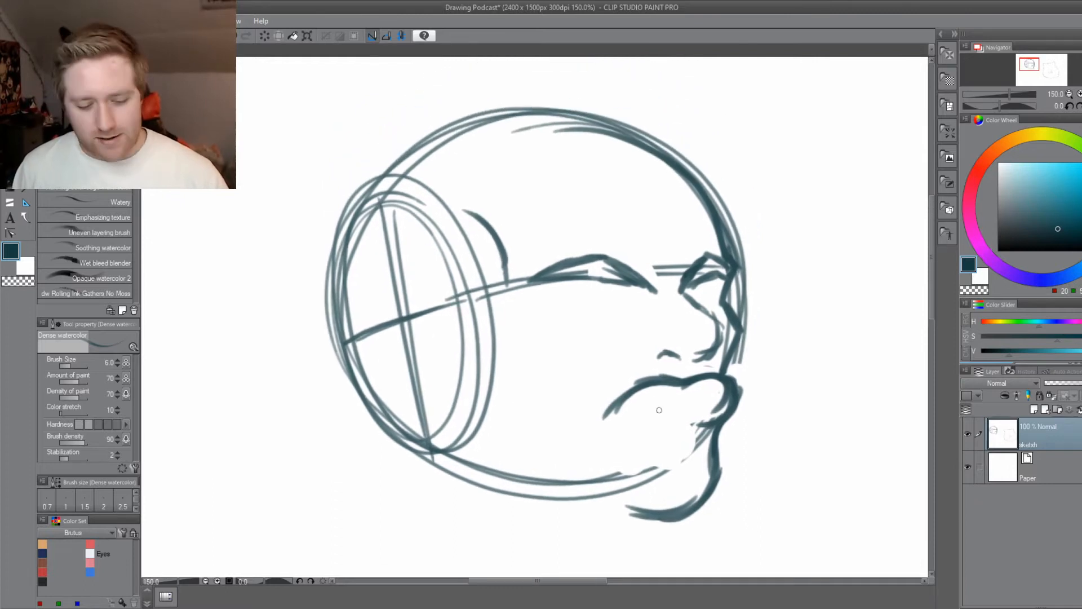
drag(690, 423, 663, 426)
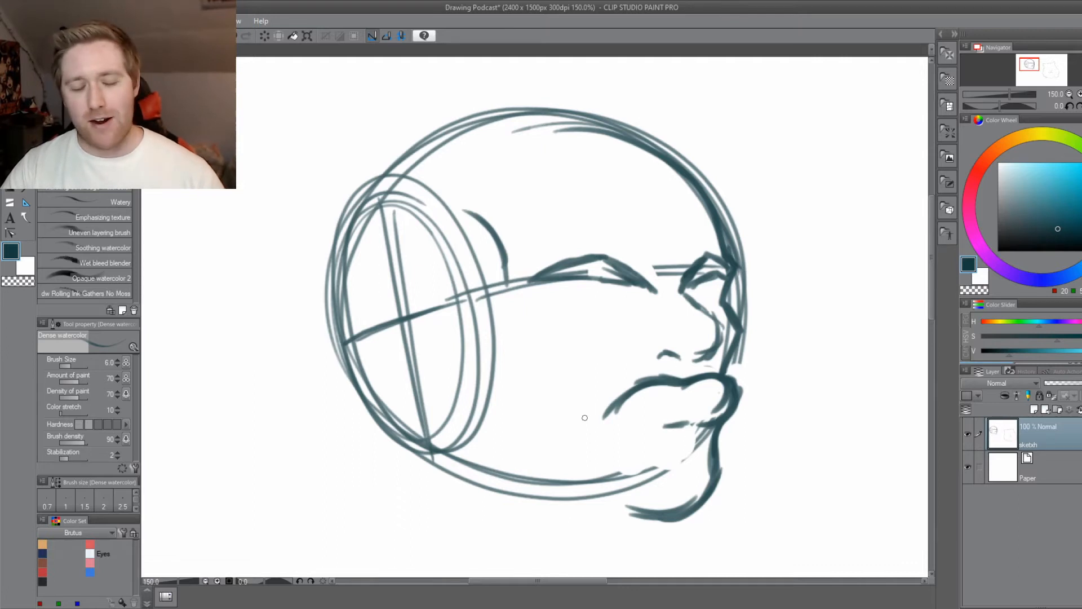
mouse_move(636, 306)
mouse_down()
mouse_move(604, 290)
mouse_move(548, 292)
mouse_up()
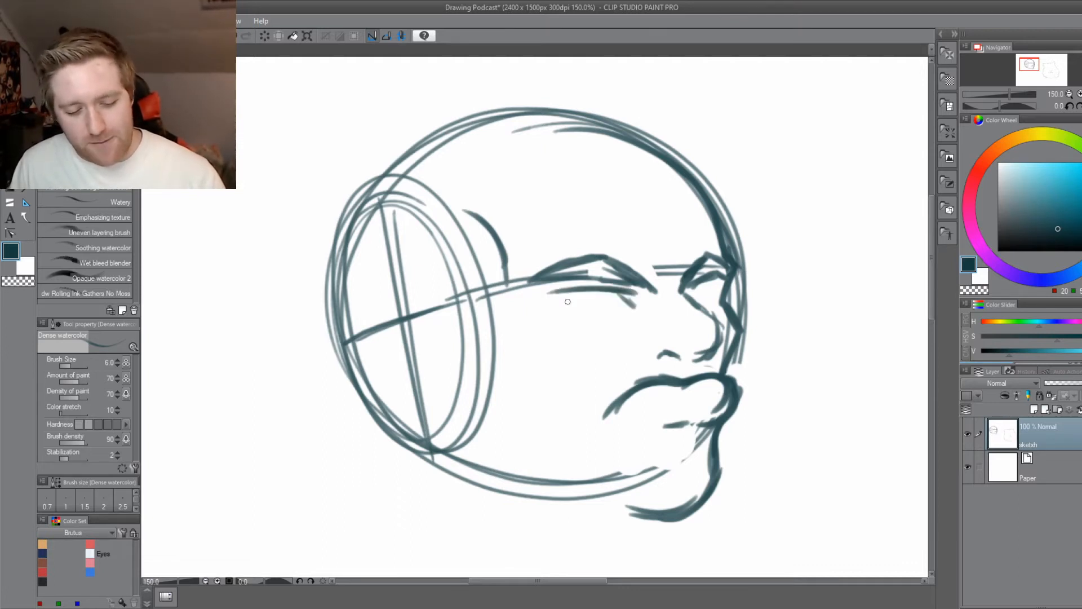
drag(720, 292, 691, 294)
Draw the jawline in overlapping strokes from the chin back toward the base of the side oval.
drag(493, 451, 527, 433)
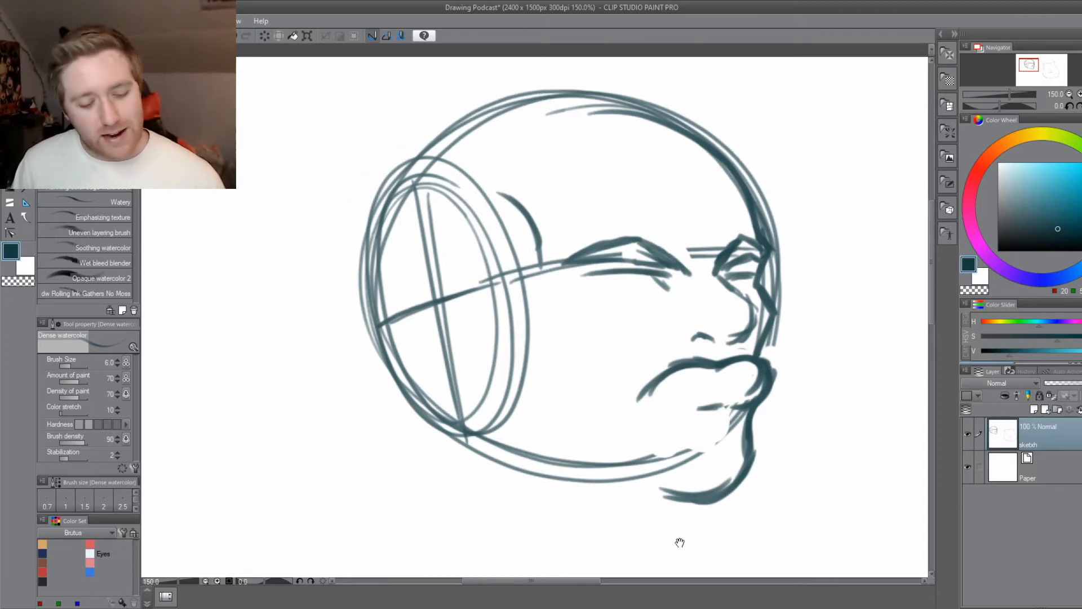
drag(679, 541, 692, 494)
mouse_move(723, 455)
mouse_down()
mouse_move(646, 425)
mouse_move(626, 439)
mouse_move(558, 422)
mouse_up()
mouse_move(673, 444)
mouse_down()
mouse_move(633, 448)
mouse_move(630, 436)
mouse_move(645, 445)
mouse_move(589, 436)
mouse_up()
drag(664, 446, 584, 423)
drag(667, 445, 516, 396)
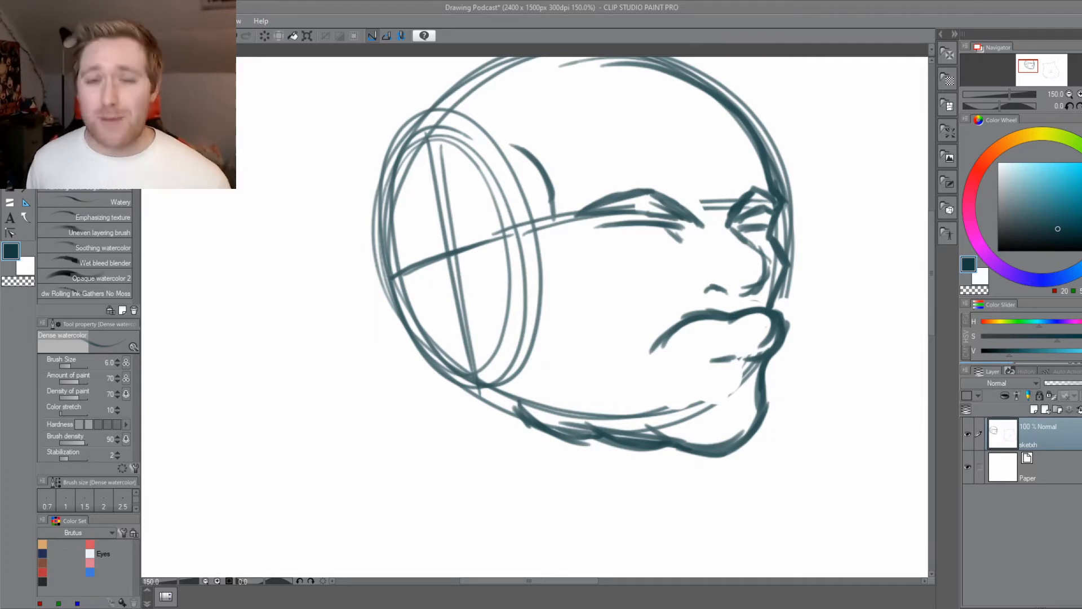
Draw the ear with its inner fold in the lower back quarter of the side oval.
drag(457, 416, 433, 456)
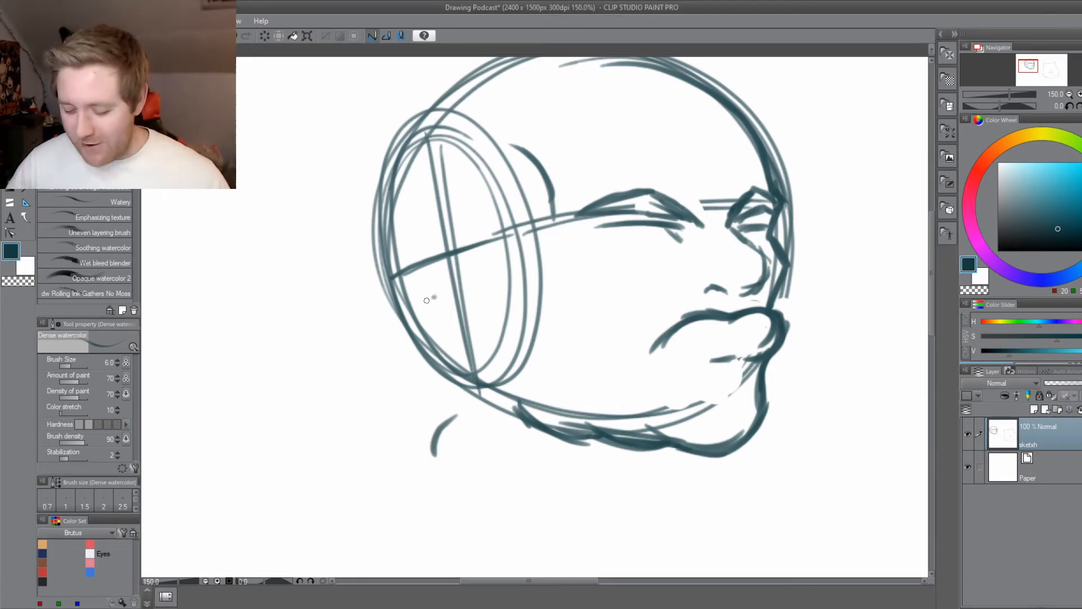
key(ctrl+z)
mouse_move(443, 285)
mouse_down()
mouse_move(398, 271)
mouse_move(385, 296)
mouse_move(441, 287)
mouse_move(406, 271)
mouse_move(382, 301)
mouse_move(443, 363)
mouse_move(413, 349)
mouse_move(448, 372)
mouse_move(458, 345)
mouse_move(441, 340)
mouse_move(428, 295)
mouse_move(404, 300)
mouse_move(460, 345)
mouse_up()
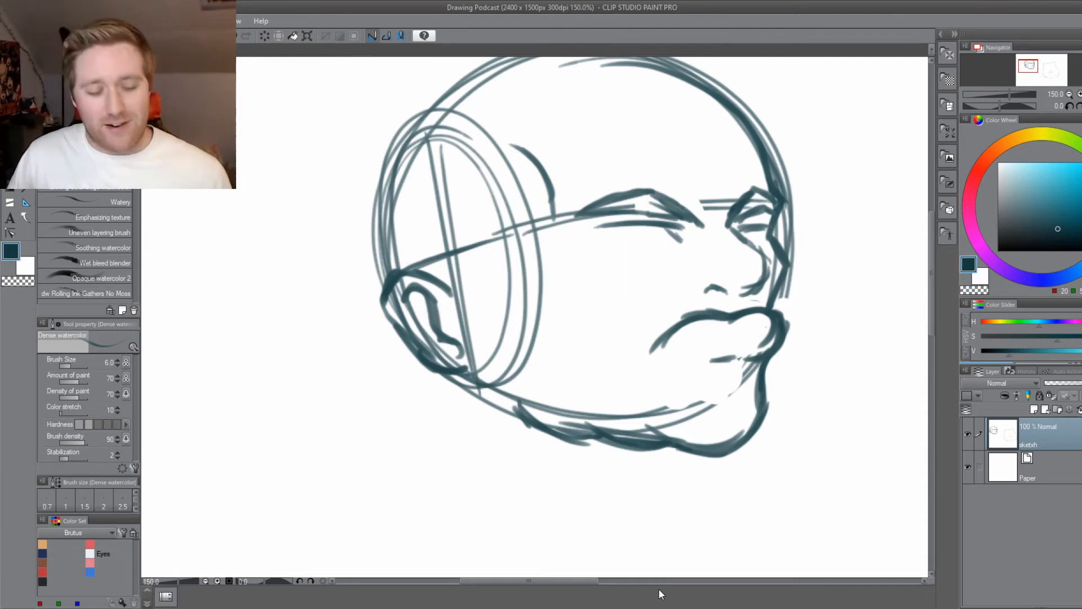
Sketch short neck lines below the ear and jaw, and add a cheek crease beside the mouth corner.
drag(455, 445, 468, 389)
drag(442, 315, 427, 359)
drag(513, 449, 475, 463)
drag(653, 405, 650, 429)
drag(659, 429, 655, 462)
drag(496, 516, 487, 563)
mouse_move(613, 356)
mouse_down()
mouse_move(610, 403)
mouse_move(665, 361)
mouse_move(729, 351)
mouse_move(685, 366)
mouse_move(733, 390)
mouse_up()
drag(477, 472, 463, 512)
mouse_move(713, 388)
mouse_down()
mouse_move(726, 356)
mouse_move(714, 319)
mouse_move(729, 289)
mouse_up()
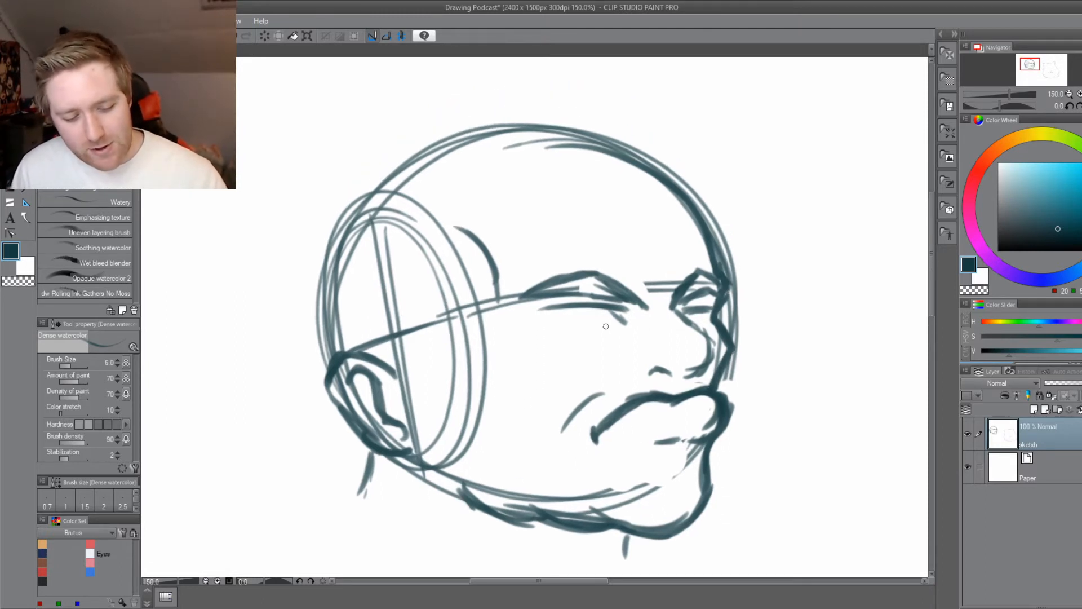
Draw the lower eyelids of the near and far eyes.
drag(693, 325, 712, 314)
drag(610, 326, 564, 326)
mouse_move(560, 326)
mouse_down()
mouse_move(550, 318)
mouse_move(615, 326)
mouse_up()
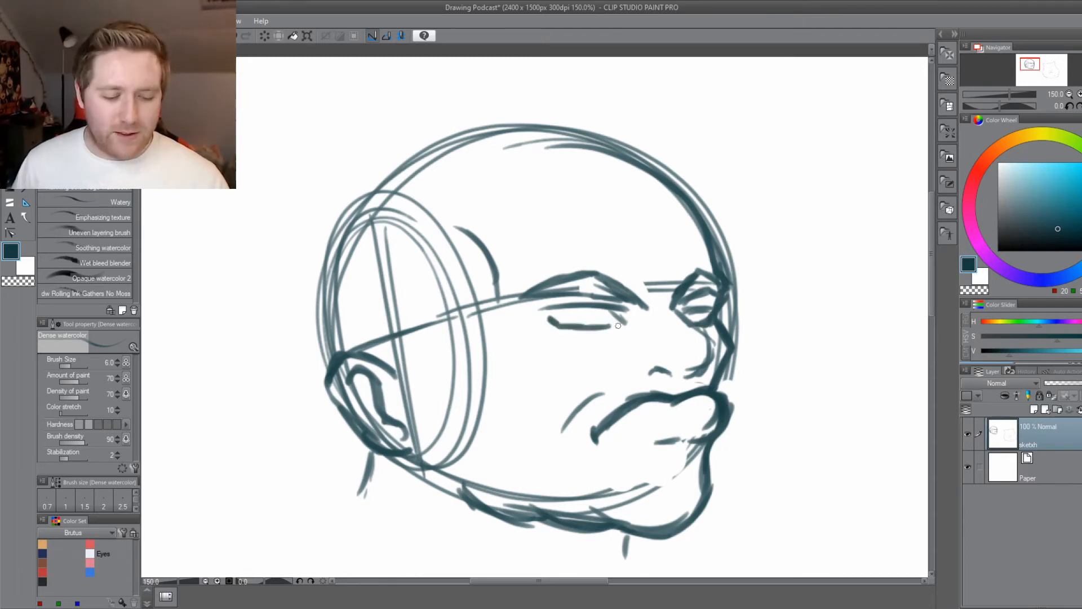
drag(508, 478, 548, 455)
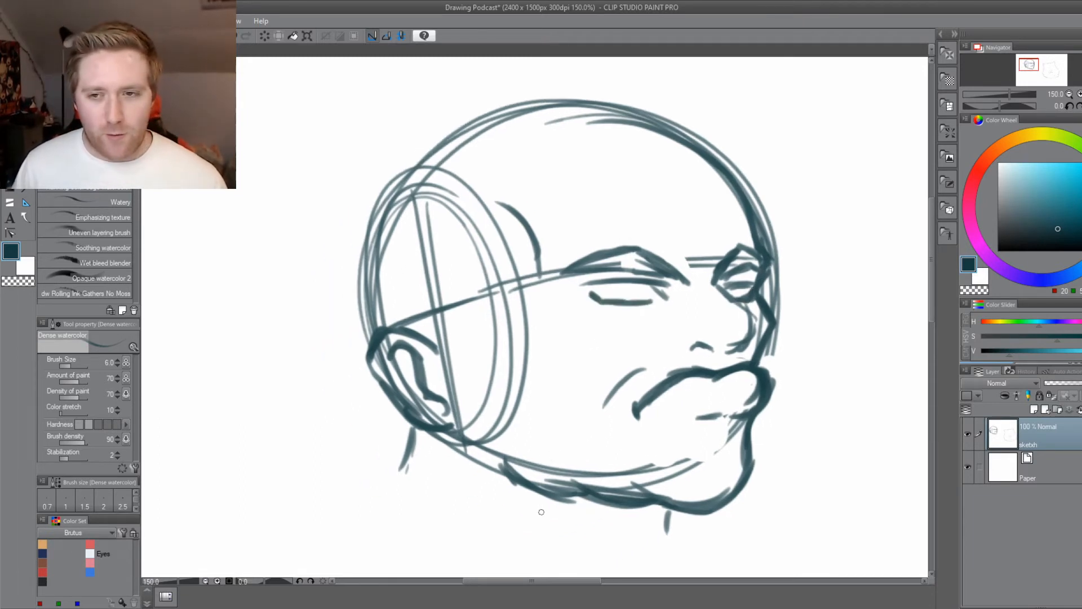
Thin the underside of the mouth line with the Hard eraser at size 17, and reduce the eraser size to 10.
key(e)
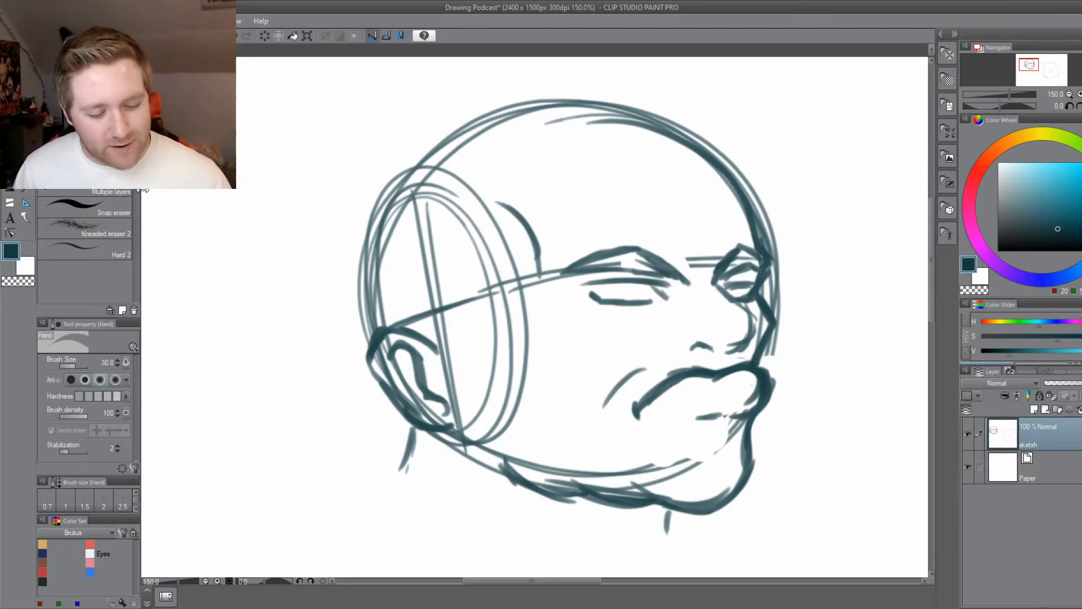
mouse_move(741, 396)
mouse_down()
mouse_move(742, 384)
mouse_move(746, 398)
mouse_move(761, 387)
mouse_move(725, 379)
mouse_up()
key(bracketleft)
key(bracketleft)
key(bracketleft)
mouse_move(717, 381)
mouse_down()
mouse_move(668, 386)
mouse_move(642, 420)
mouse_up()
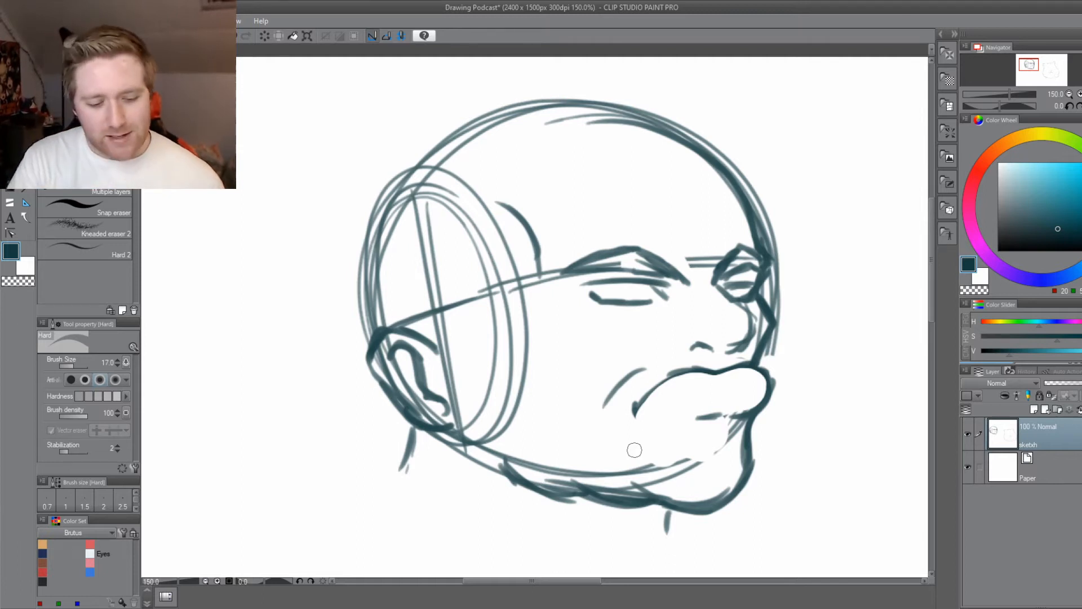
drag(348, 366, 351, 351)
drag(314, 465, 356, 472)
key(bracketleft)
key(bracketleft)
key(bracketleft)
key(bracketleft)
key(bracketleft)
key(bracketleft)
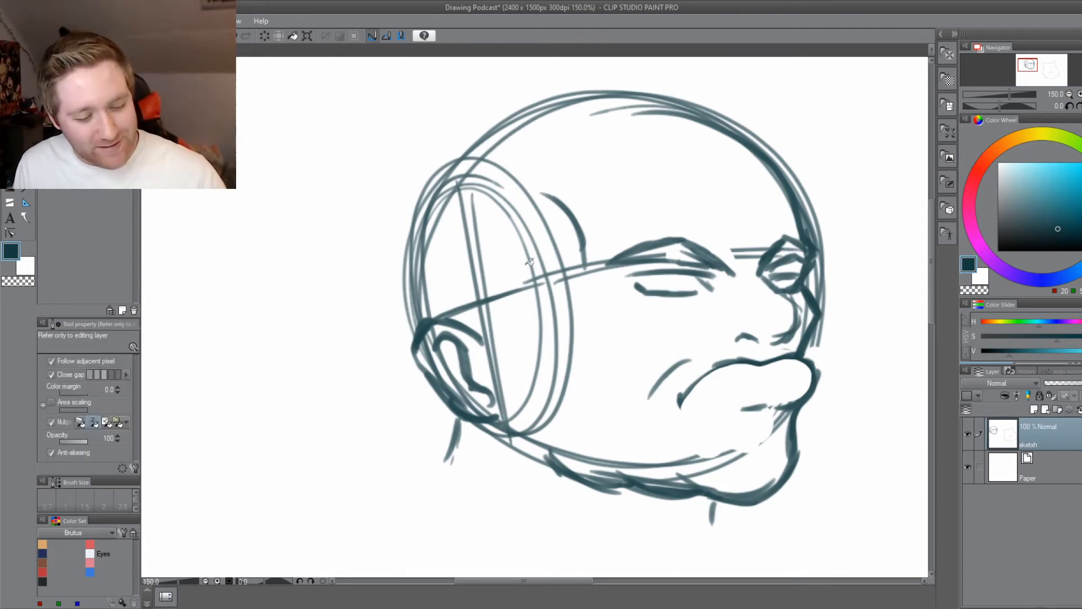
Draw the irises in both eyes with the Dense watercolor brush at size 4, and add the nostril wing line on the nose.
key(b)
key(bracketleft)
key(bracketleft)
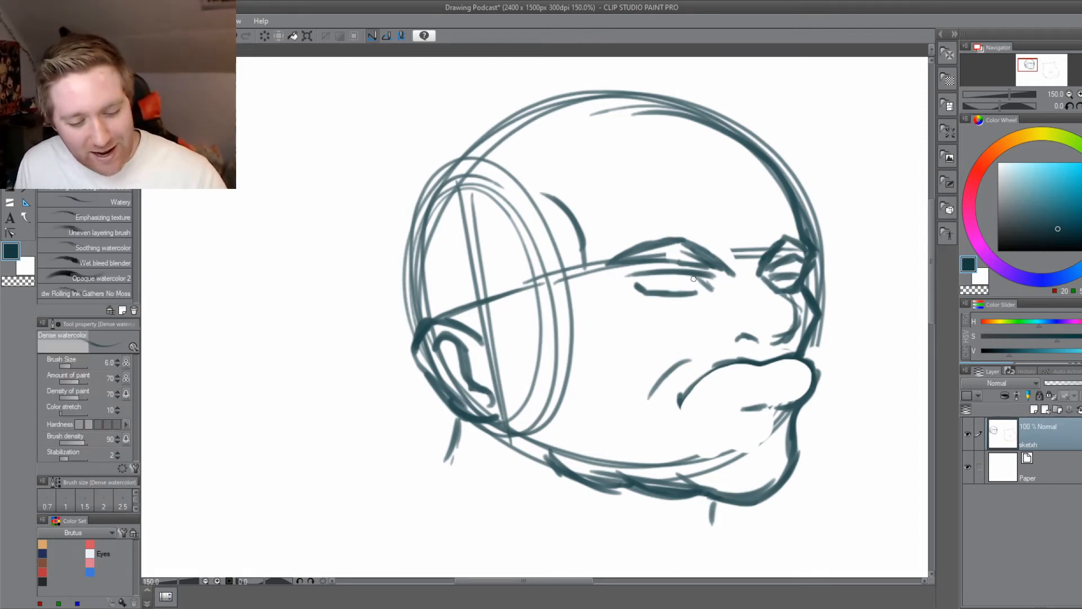
drag(698, 280, 670, 284)
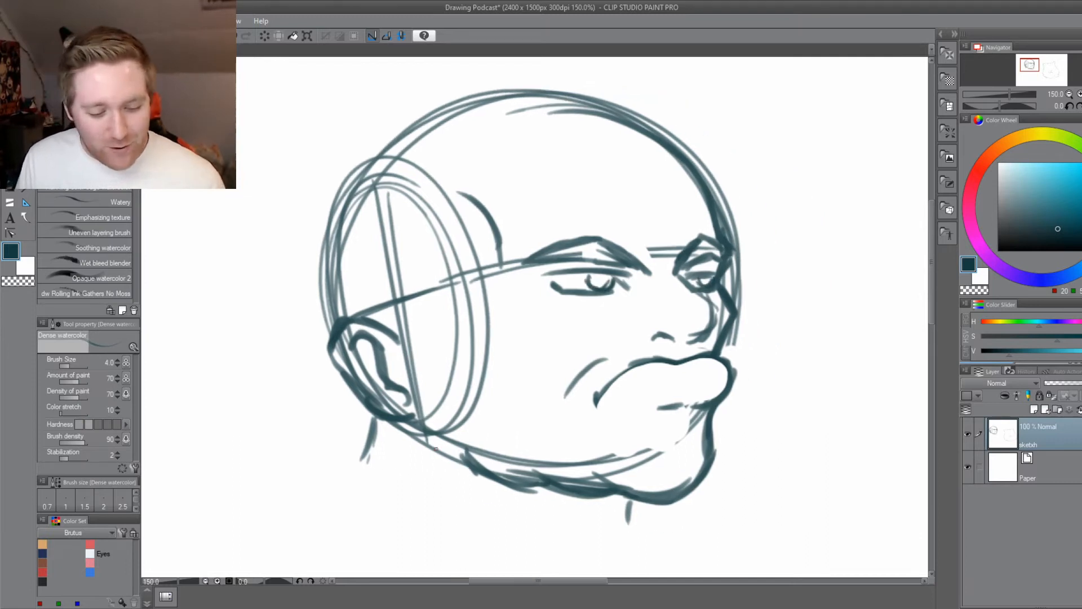
mouse_move(292, 499)
mouse_down()
mouse_move(346, 476)
mouse_move(416, 487)
mouse_up()
drag(498, 391, 419, 438)
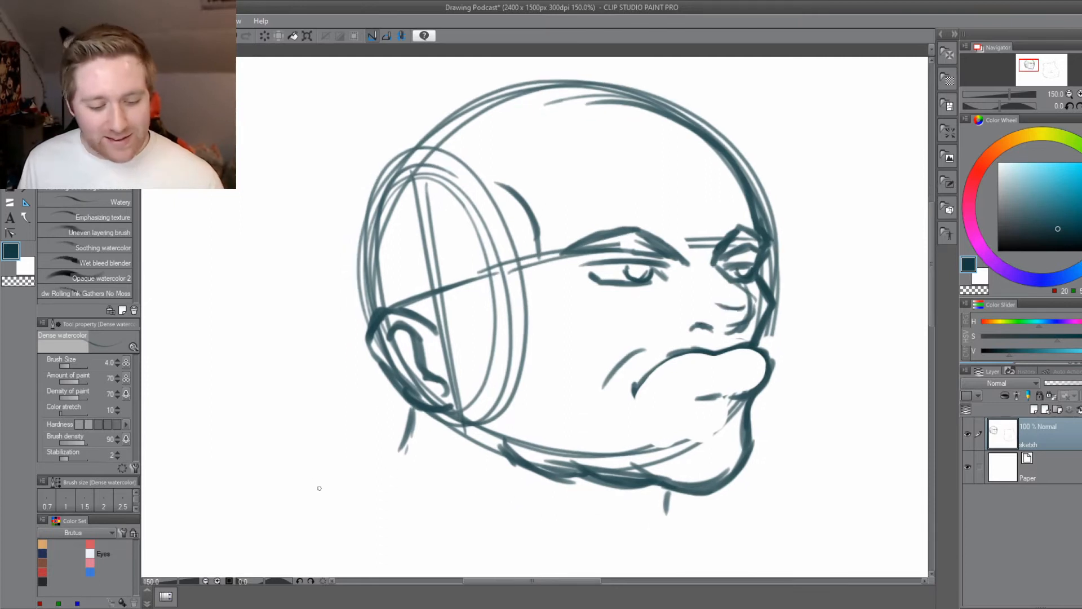
key(e)
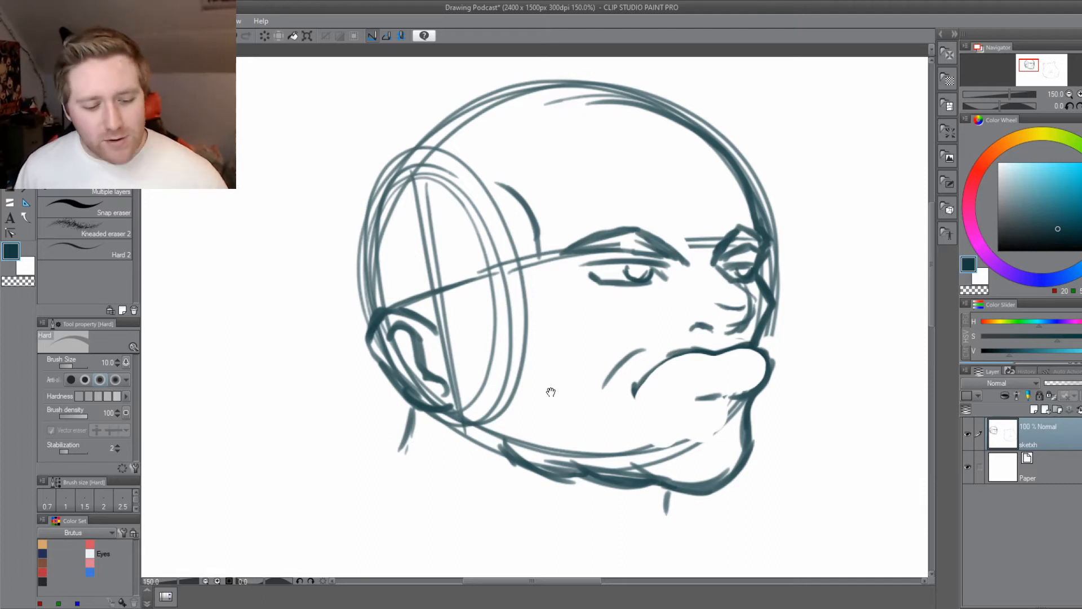
Fill in the pupils of the near and far eyes with the Dense watercolor brush at size 5.
drag(552, 392, 531, 451)
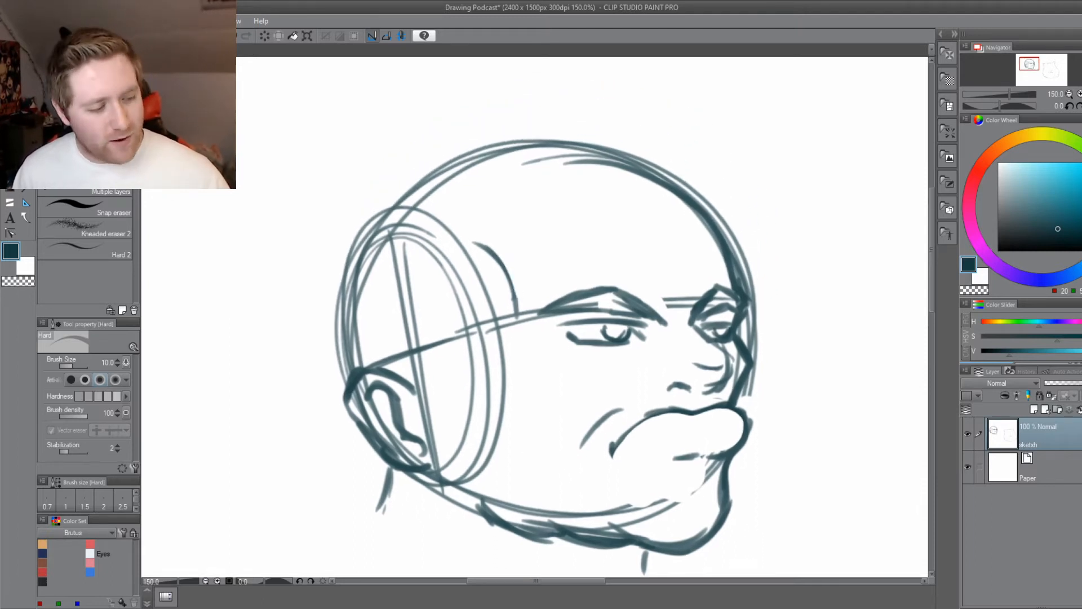
key(b)
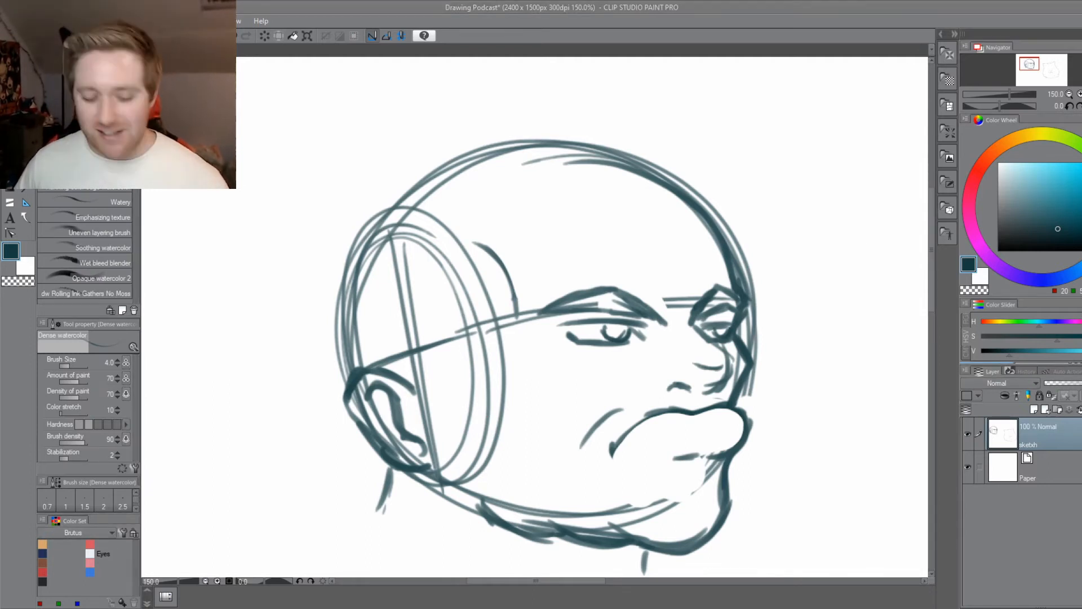
mouse_move(446, 512)
mouse_down()
mouse_move(450, 503)
mouse_move(448, 526)
mouse_up()
key(ctrl+z)
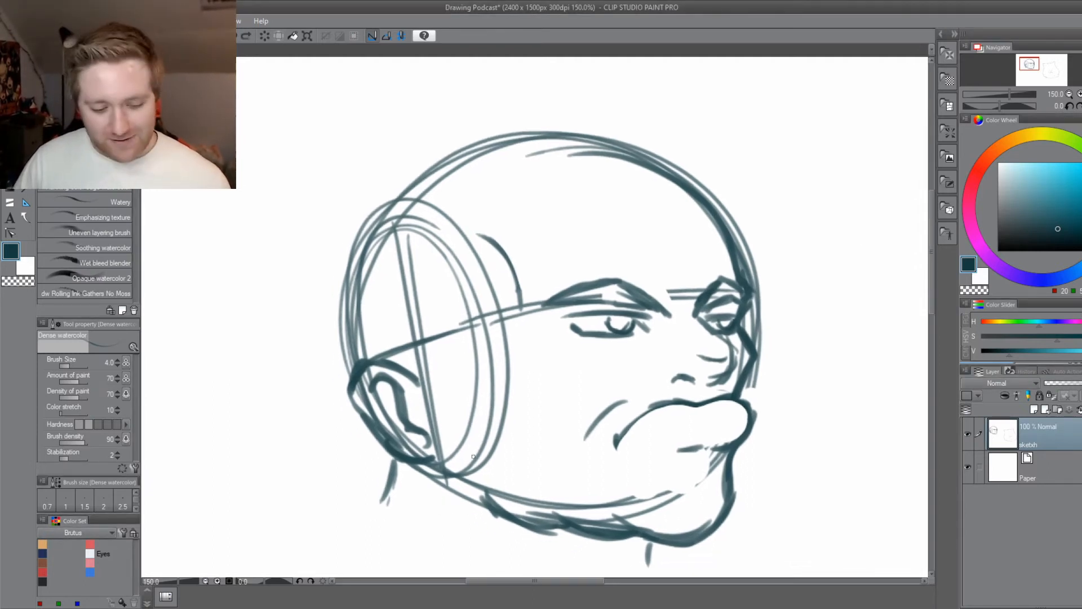
key(bracketleft)
key(bracketleft)
key(bracketright)
key(bracketright)
key(bracketright)
drag(621, 323, 621, 318)
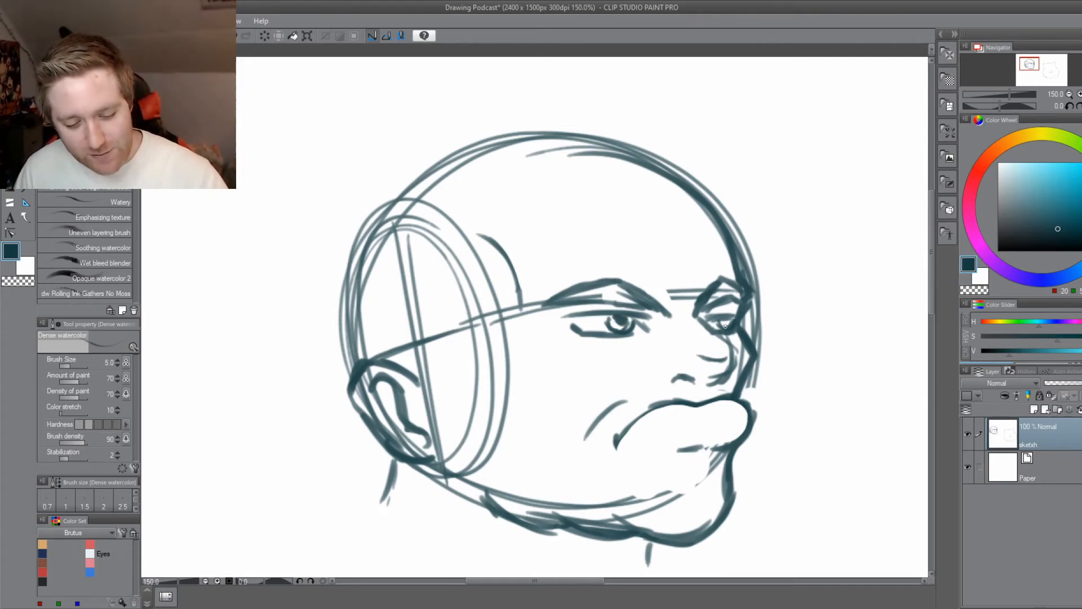
drag(725, 327, 724, 320)
Reinforce the mouth line from the drooping near corner across the upper lip to the far side.
drag(542, 453, 493, 457)
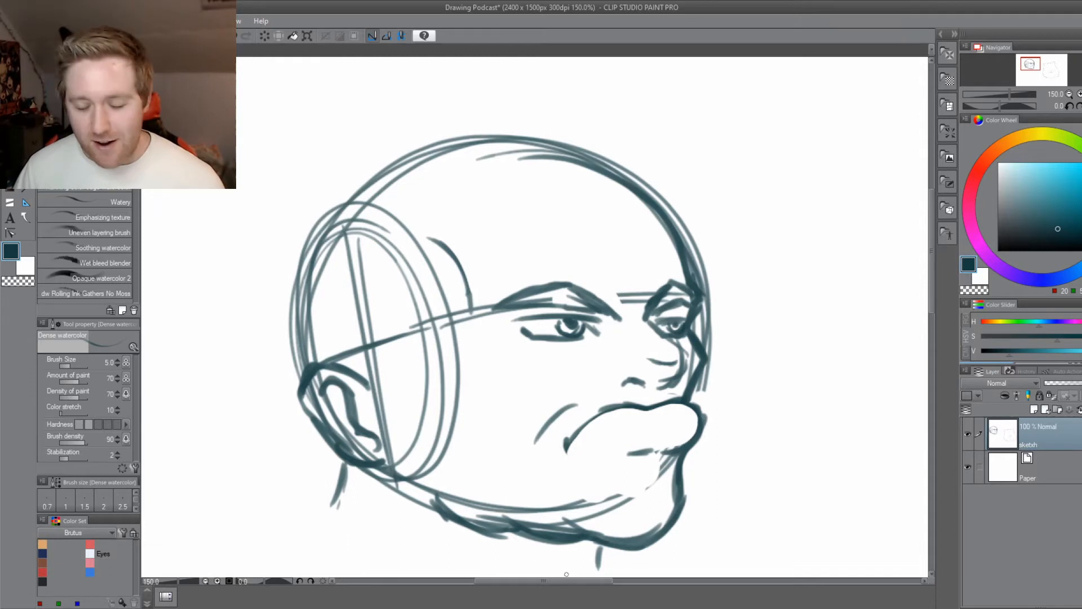
drag(554, 566, 573, 464)
drag(505, 481, 514, 526)
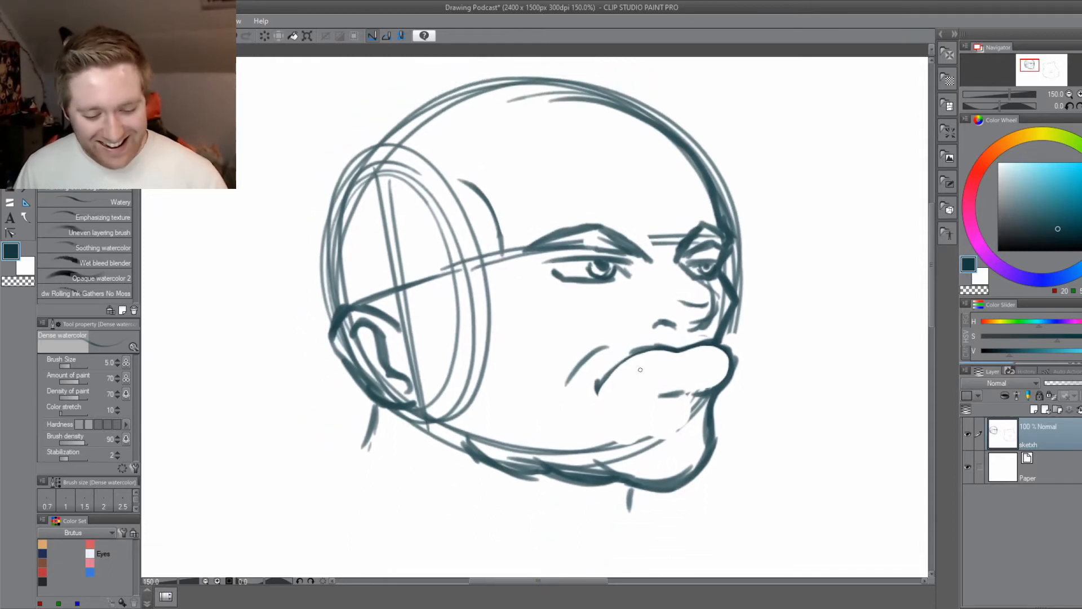
drag(615, 370, 647, 353)
mouse_move(597, 388)
mouse_down()
mouse_move(660, 344)
mouse_move(727, 379)
mouse_up()
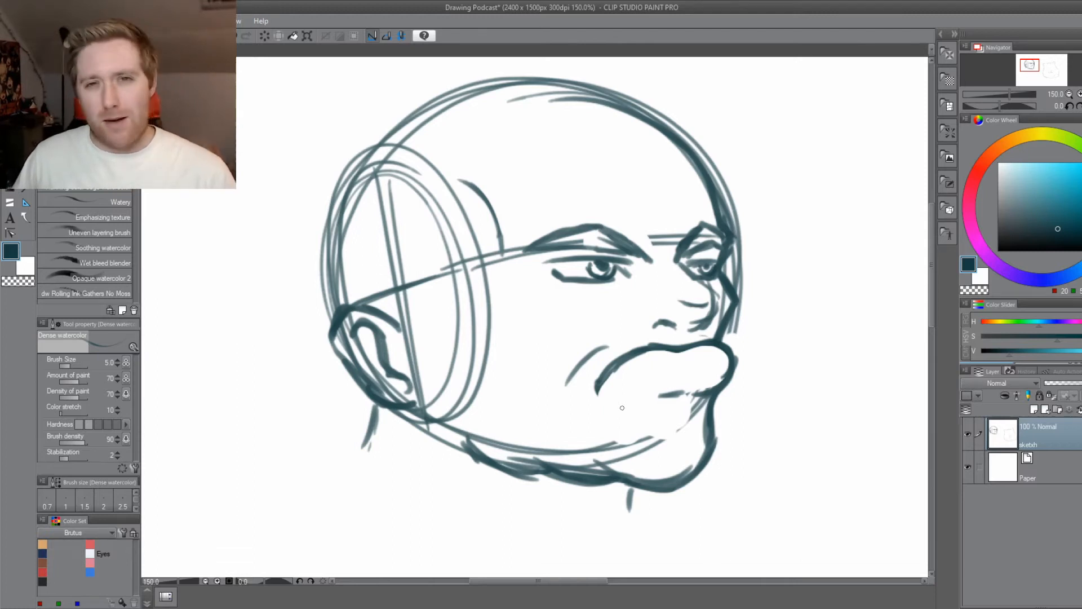
Draw a sweeping hairline across the forehead and past the far brow at brush size 6, with shorter strokes beneath its front end.
drag(562, 333, 520, 389)
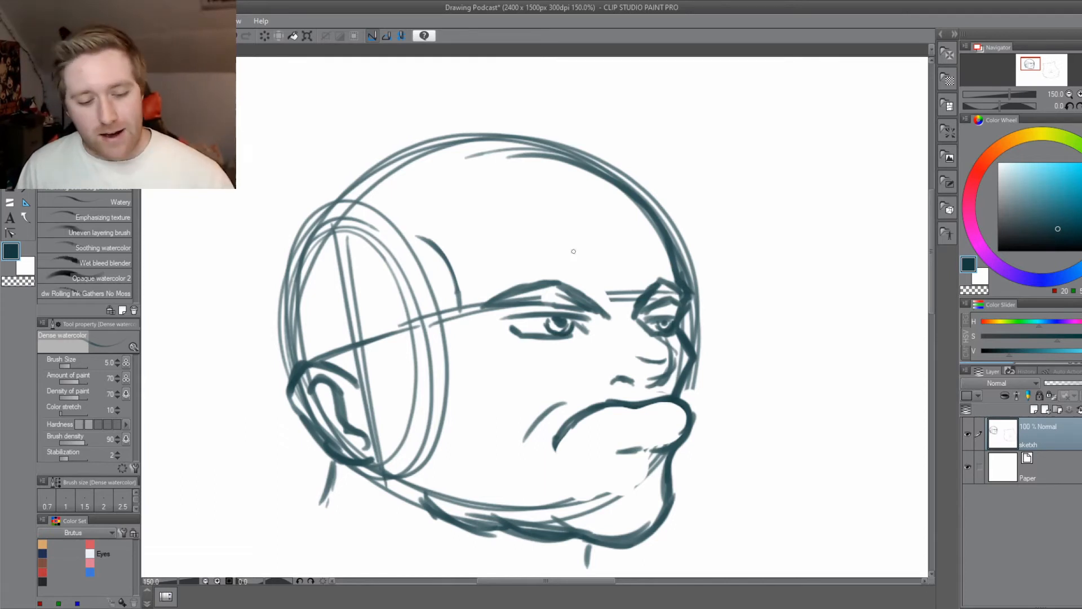
key(bracketright)
drag(658, 223, 547, 194)
mouse_move(722, 255)
mouse_down()
mouse_move(534, 182)
mouse_move(459, 179)
mouse_up()
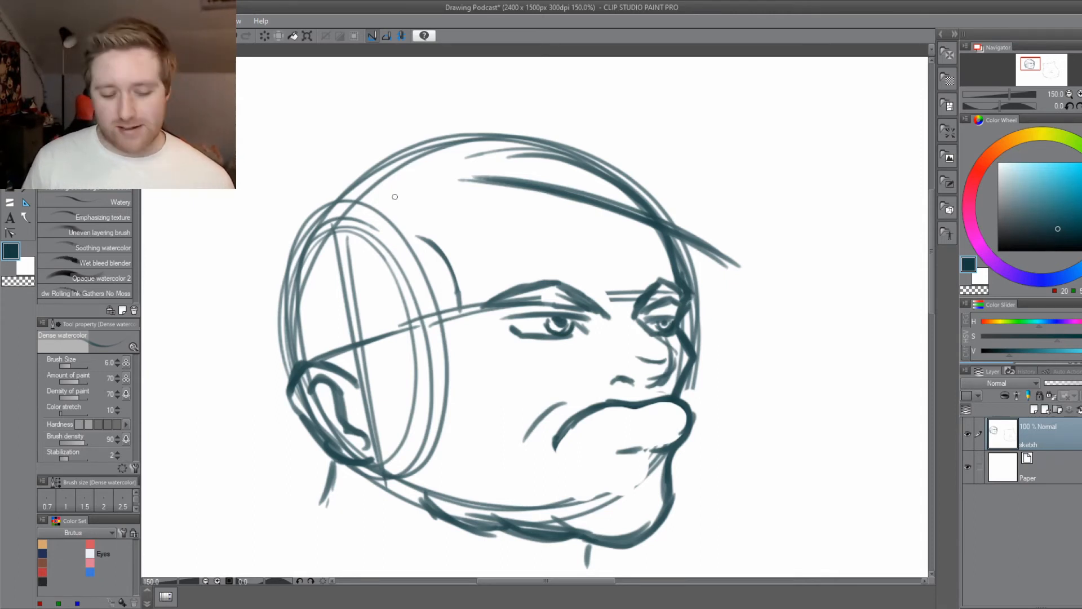
drag(677, 261, 758, 304)
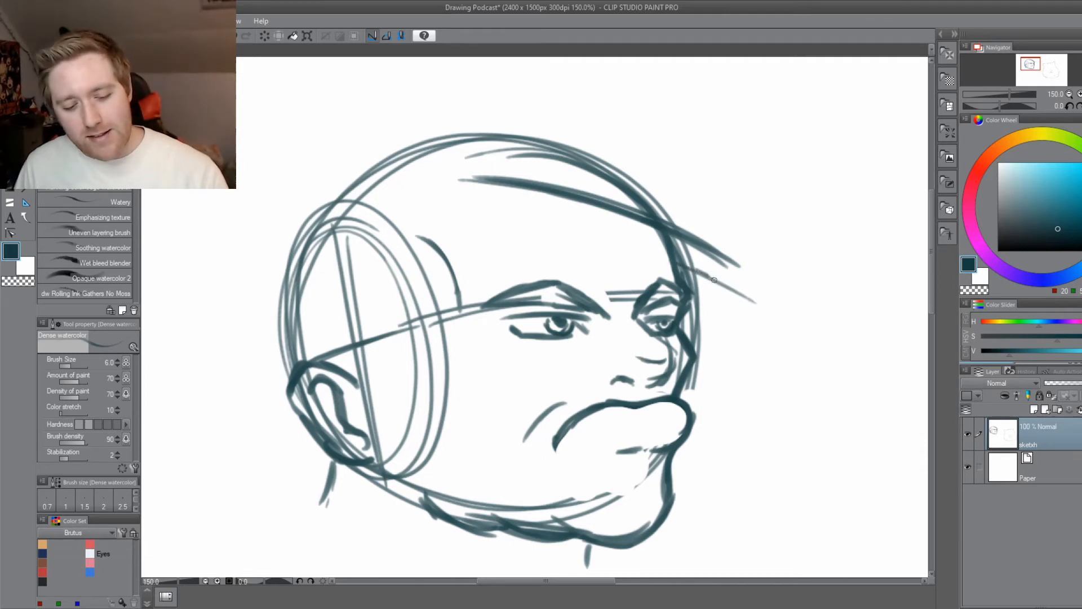
drag(708, 274, 772, 319)
Sketch the outer contour of the swept hair jutting forward above the forehead, with a curved tip linking it to the lower hairline.
mouse_move(394, 485)
mouse_down()
mouse_move(418, 453)
mouse_move(413, 438)
mouse_up()
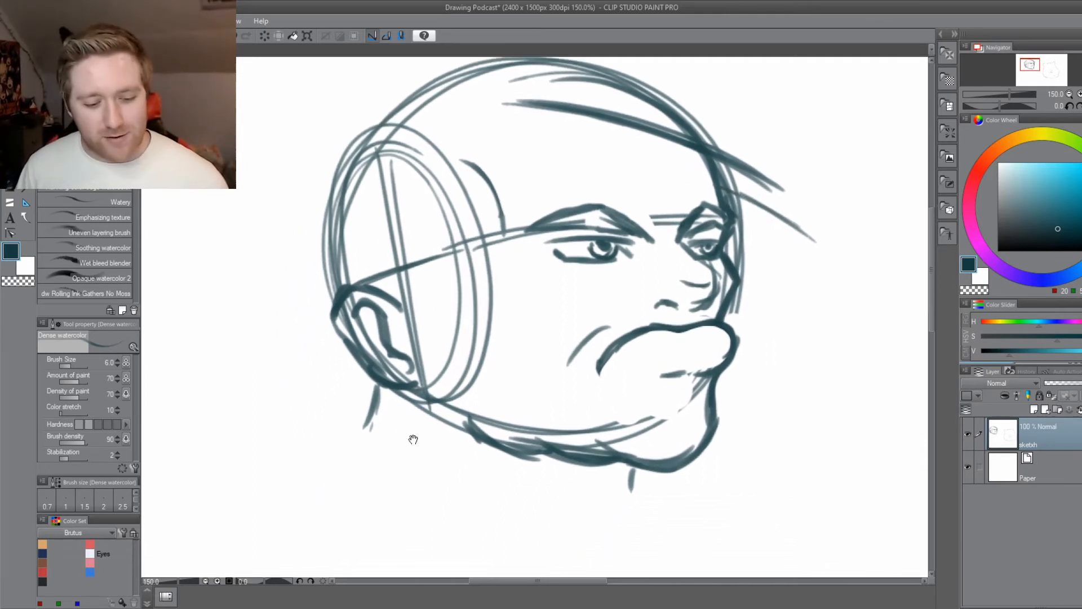
drag(608, 310, 481, 455)
mouse_move(616, 339)
mouse_down()
mouse_move(710, 389)
mouse_move(603, 261)
mouse_up()
drag(766, 413, 578, 232)
drag(651, 376, 668, 386)
mouse_move(704, 376)
mouse_down()
mouse_move(620, 250)
mouse_move(599, 236)
mouse_up()
drag(749, 378, 551, 208)
drag(609, 248, 520, 187)
mouse_move(705, 305)
mouse_down()
mouse_move(629, 248)
mouse_move(412, 171)
mouse_up()
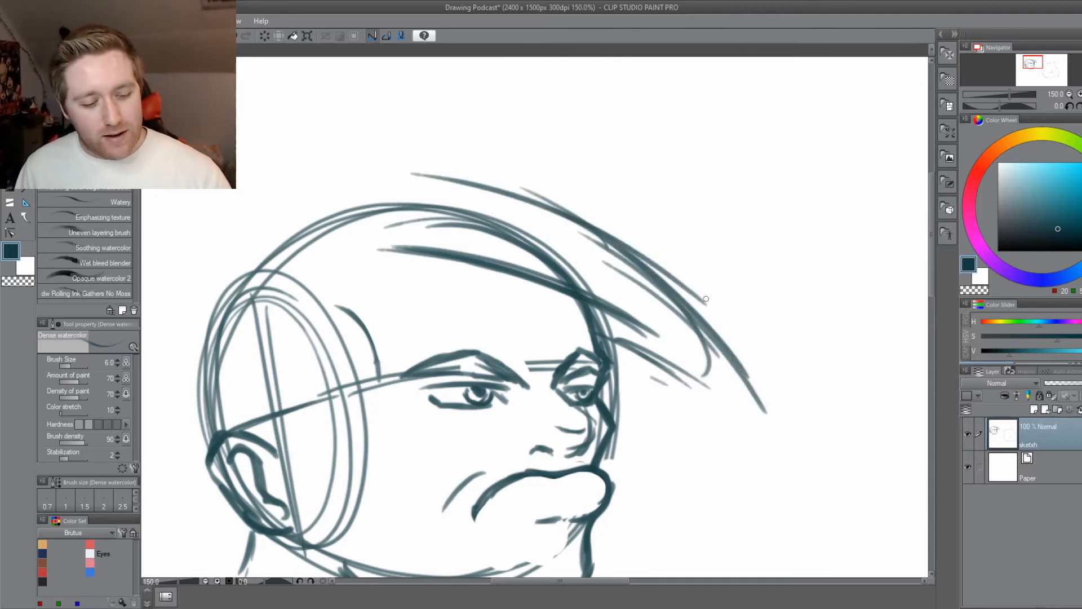
Extend the top contour of the hair back over the skull in long arcs, with the brush at size 7.
drag(689, 283, 237, 164)
drag(258, 378, 462, 364)
key(])
drag(885, 281, 496, 149)
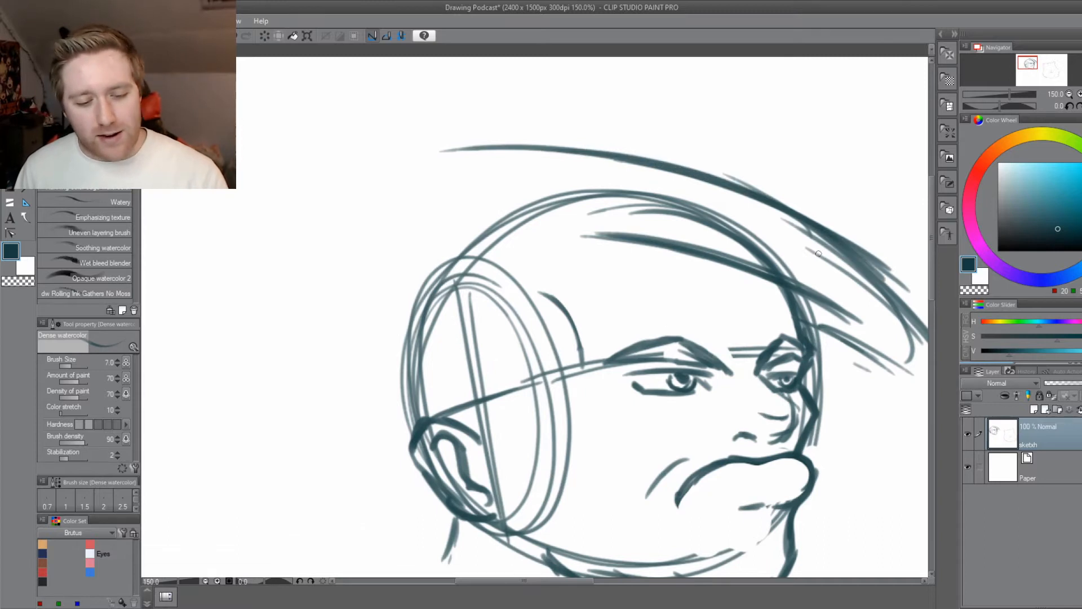
drag(865, 251, 477, 150)
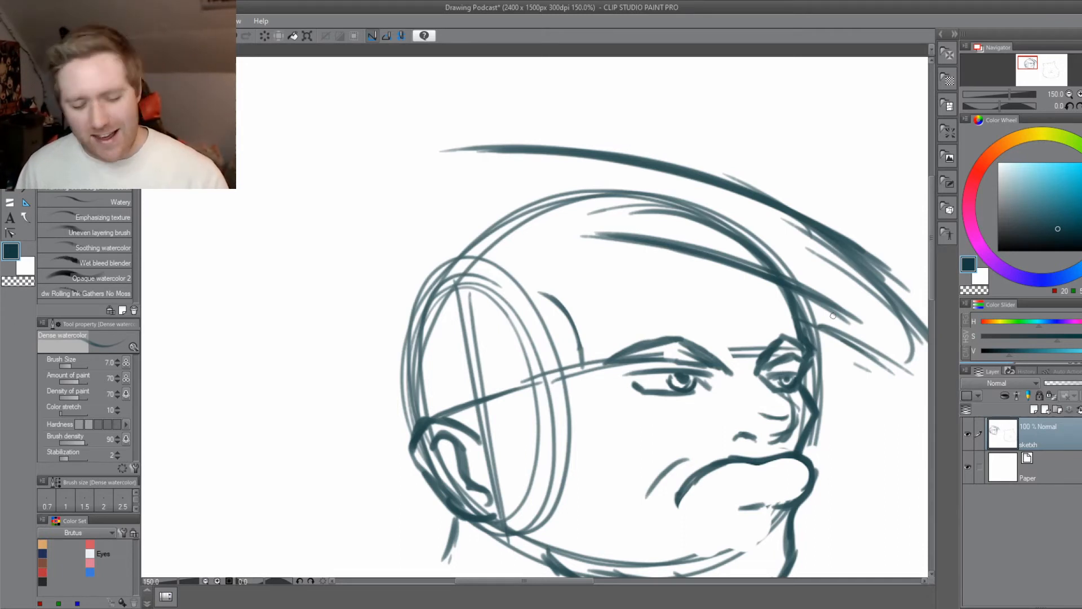
Darken the front slope of the hair contour with long overlapping strokes, and save the drawing.
drag(860, 352, 691, 339)
drag(745, 368, 719, 350)
mouse_move(787, 390)
mouse_down()
mouse_move(642, 238)
mouse_move(544, 188)
mouse_up()
drag(786, 352, 480, 158)
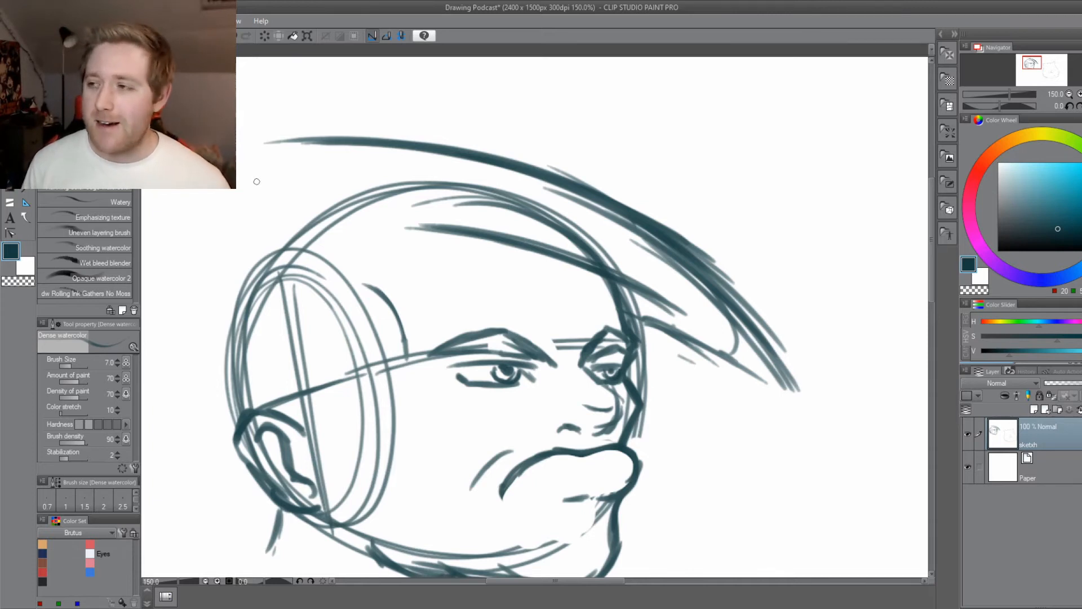
drag(434, 479, 508, 450)
key(ctrl+s)
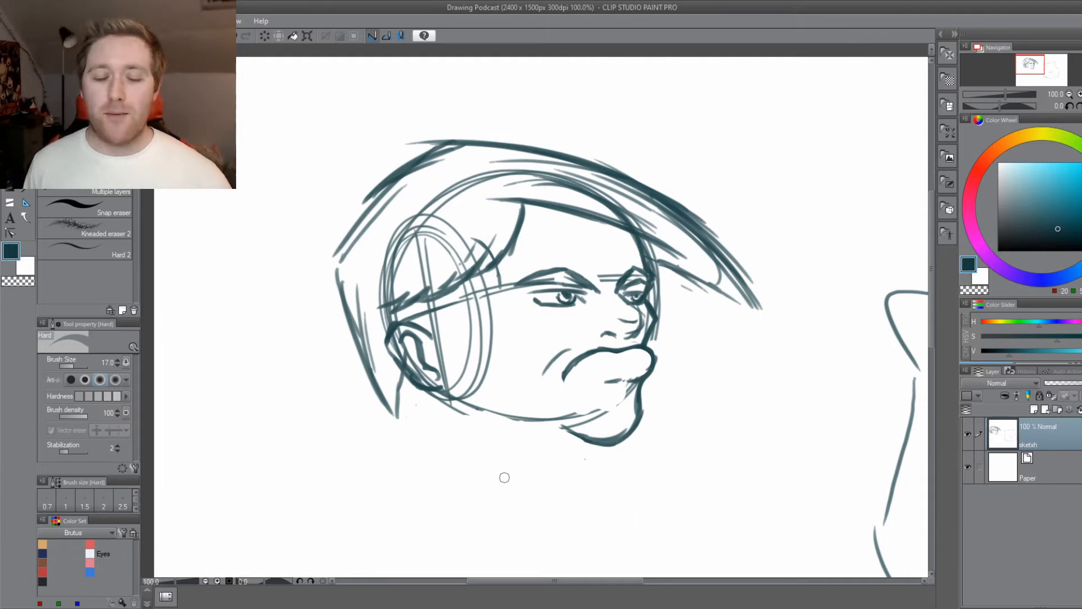
Add a short neck line below the chin with the Dense watercolor brush, and retrace the neck line behind the ear.
mouse_move(464, 509)
mouse_down()
mouse_move(525, 401)
mouse_move(508, 451)
mouse_up()
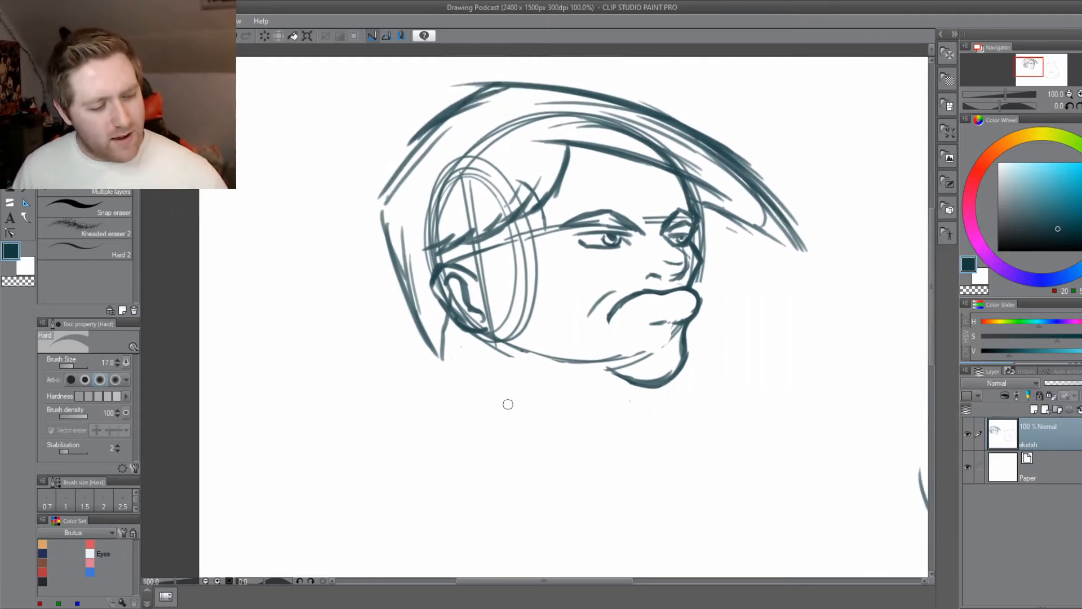
key(b)
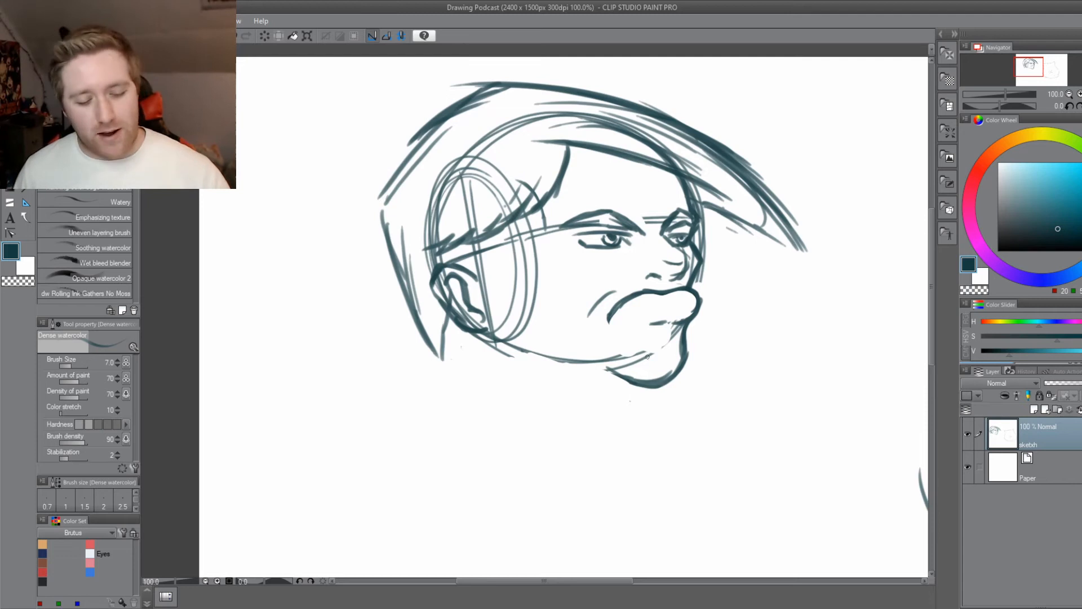
drag(633, 389, 639, 409)
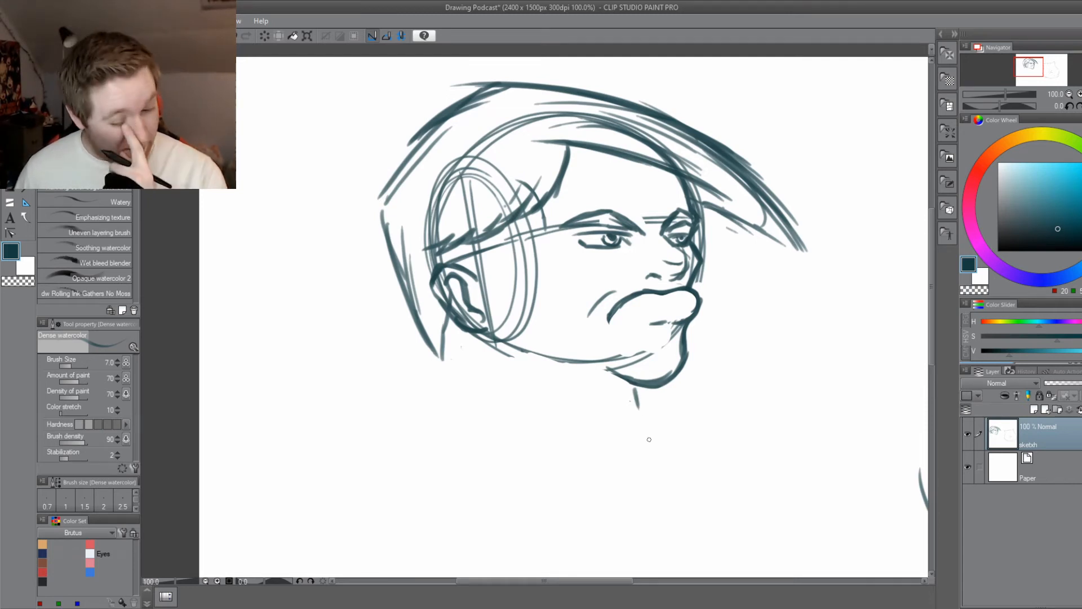
scroll(491, 439, up, 3)
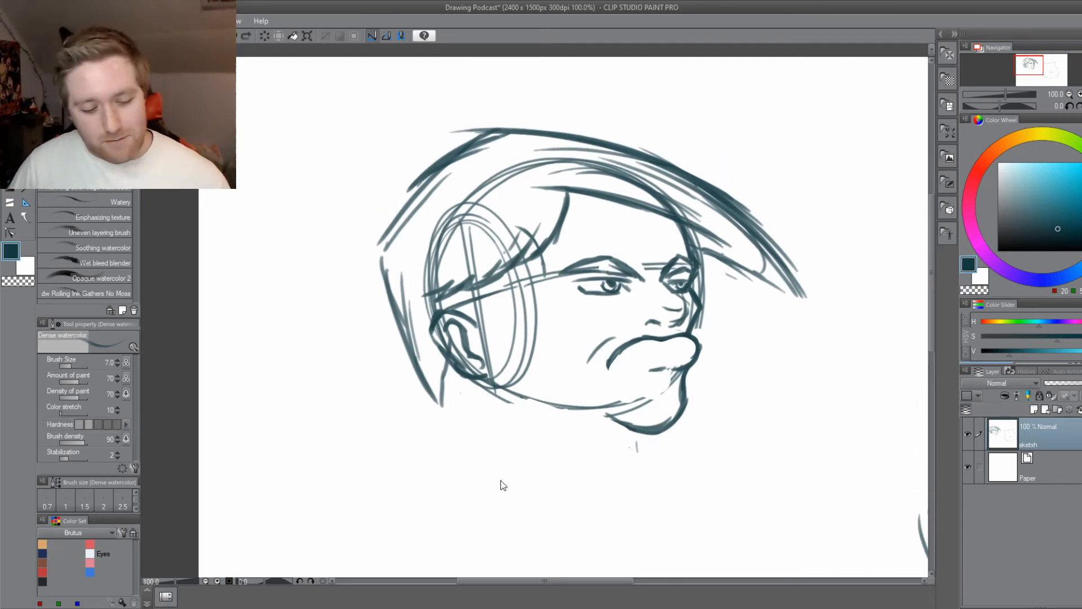
scroll(648, 249, up, 2)
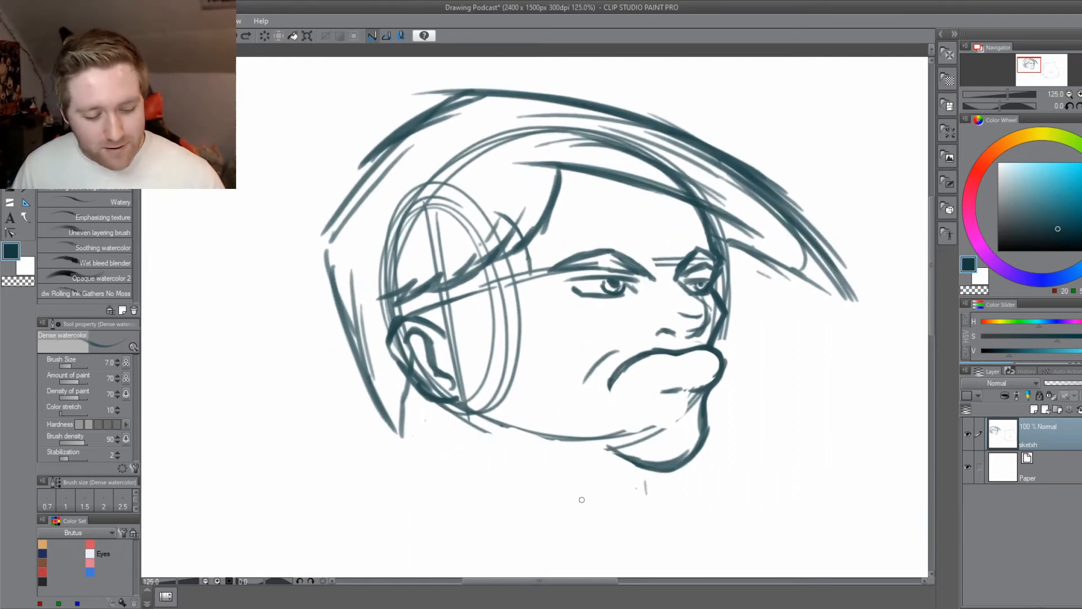
drag(415, 388, 401, 439)
scroll(400, 437, down, 3)
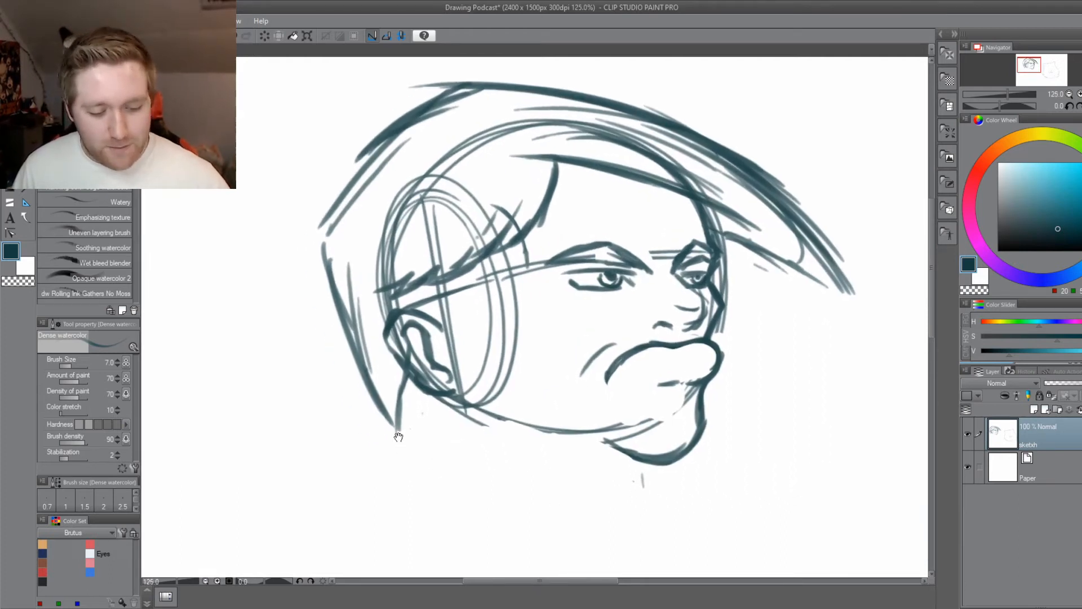
drag(410, 331, 427, 316)
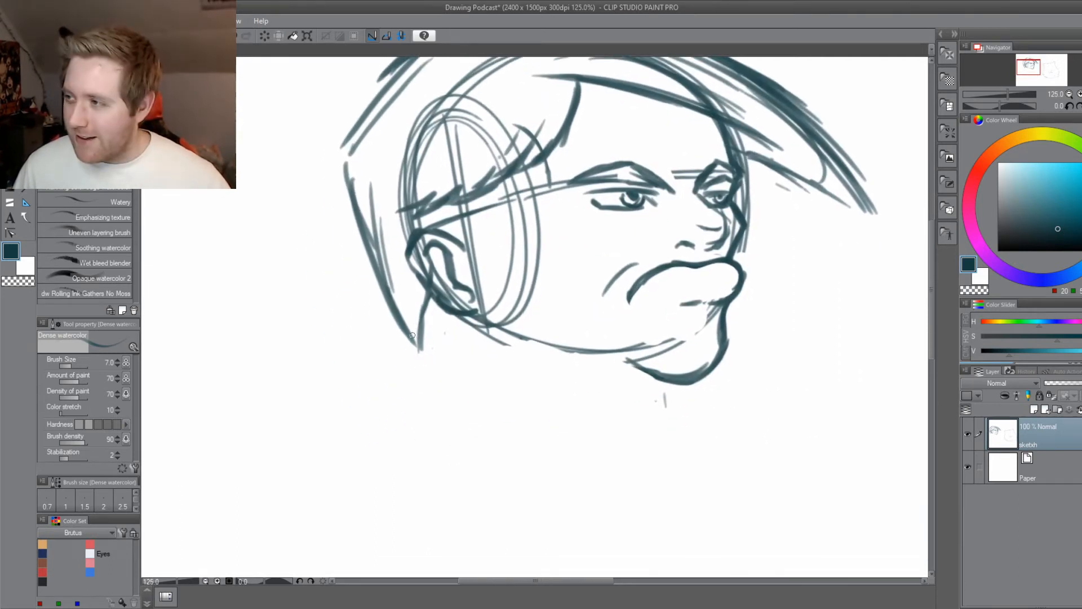
scroll(448, 389, up, 3)
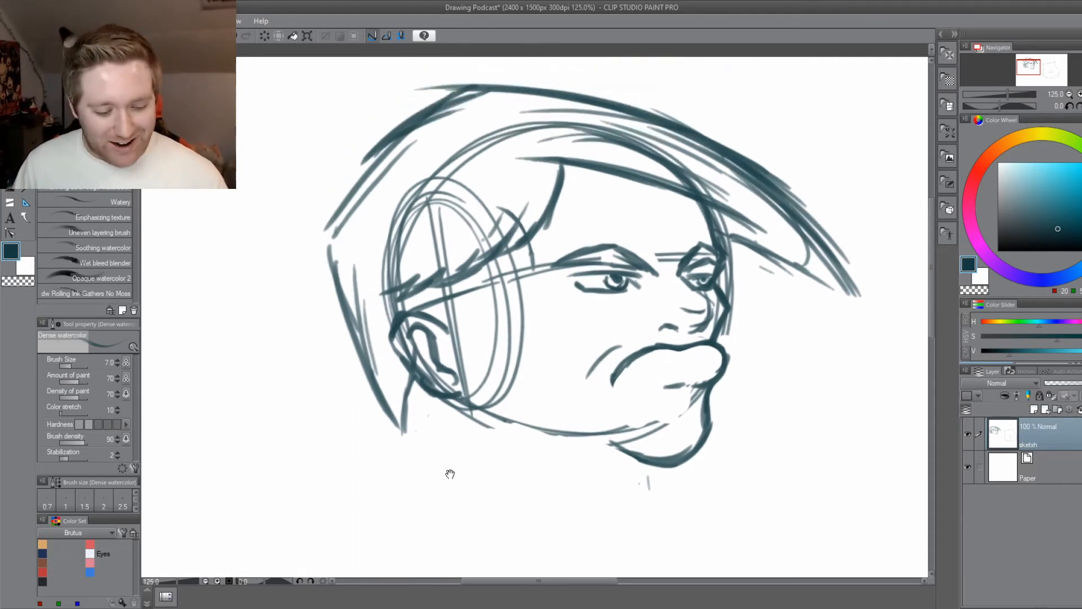
scroll(508, 429, down, 1)
Draw a heavy jowl curve running from under the chin back up into the cheek.
drag(579, 444, 552, 457)
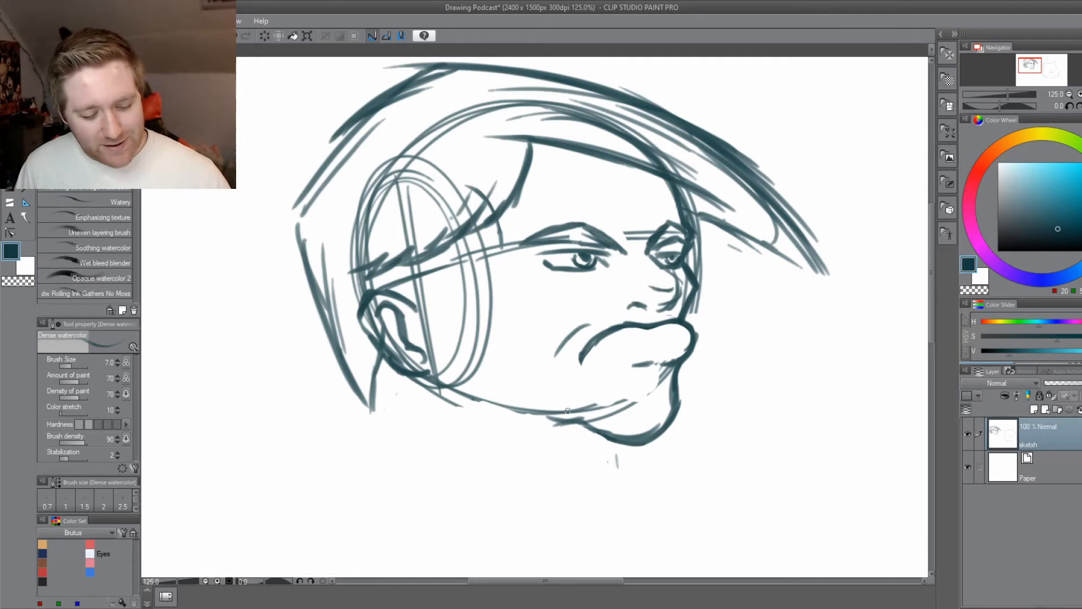
mouse_move(598, 406)
mouse_down()
mouse_move(557, 416)
mouse_move(531, 389)
mouse_up()
drag(577, 427, 529, 375)
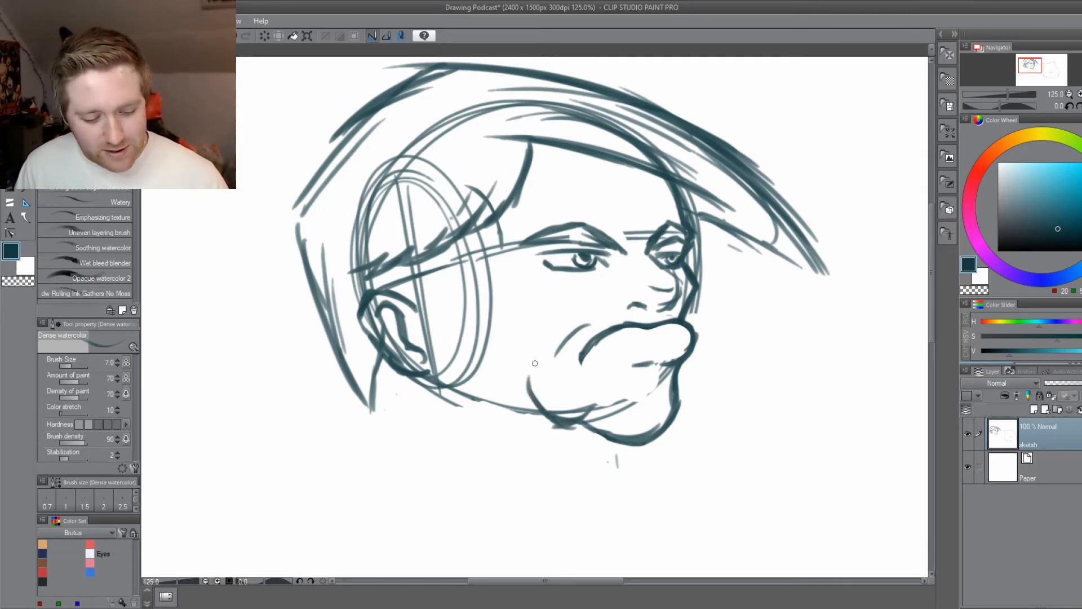
mouse_move(549, 416)
mouse_down()
mouse_move(530, 373)
mouse_move(564, 423)
mouse_move(589, 411)
mouse_move(653, 440)
mouse_move(675, 382)
mouse_up()
Try to add an upper-lip contour above the middle of the mouth line.
drag(628, 488, 639, 507)
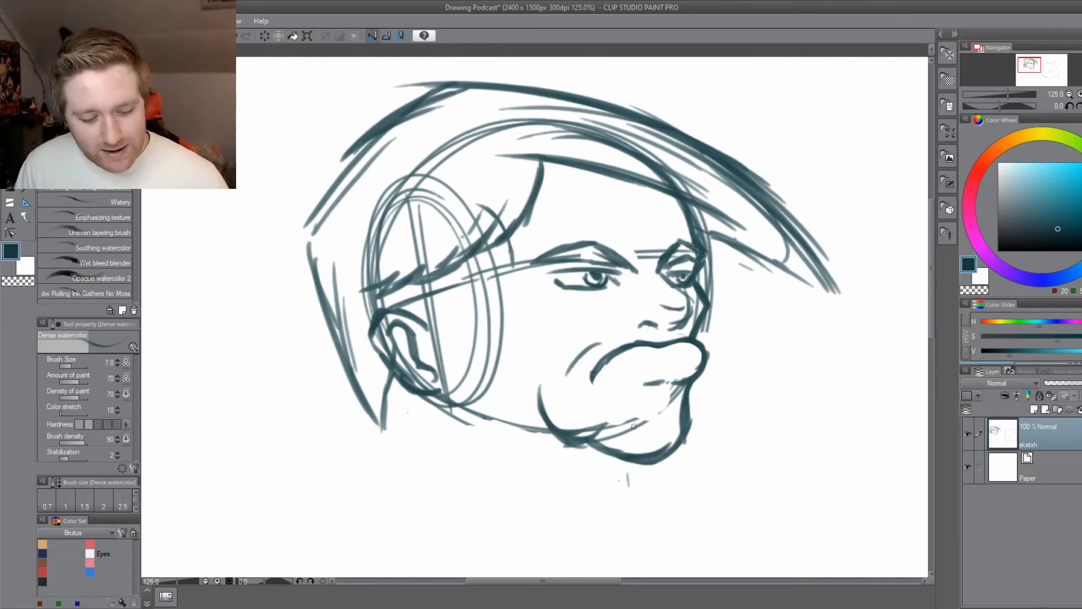
drag(607, 363, 675, 338)
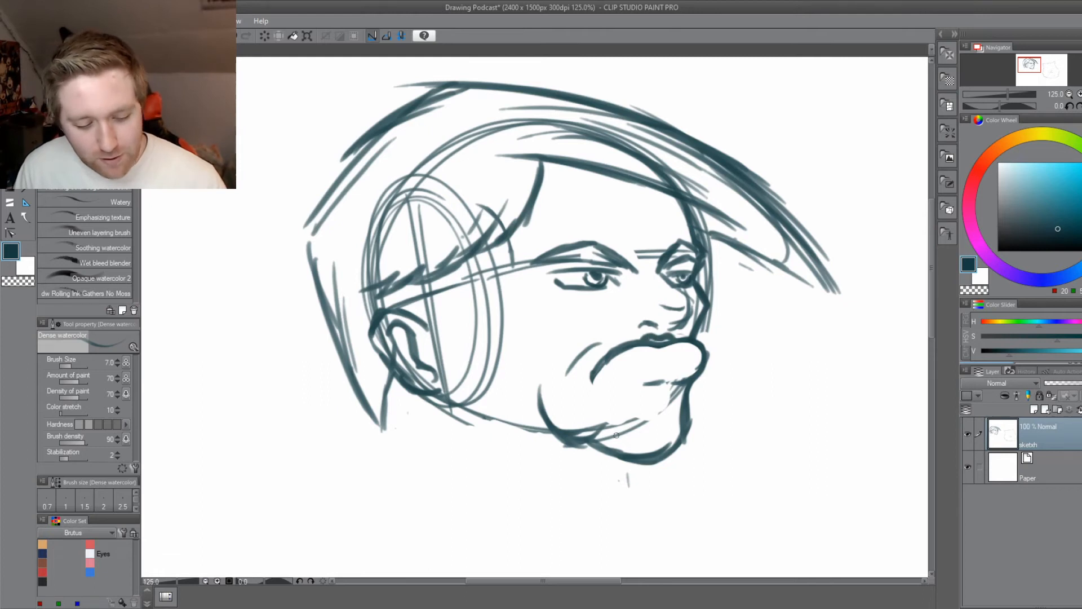
key(ctrl+z)
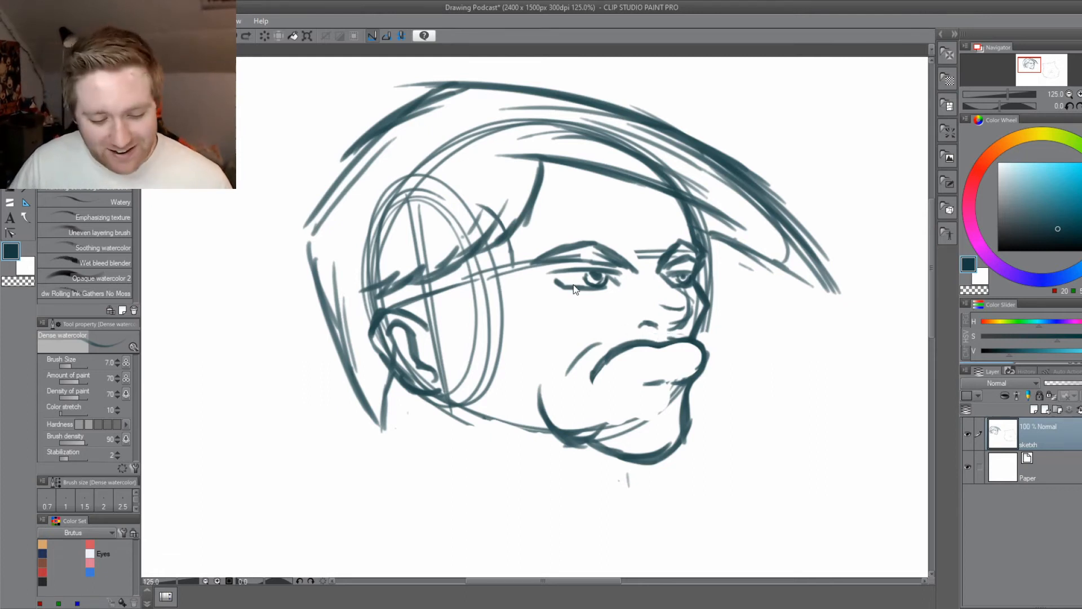
Select the near eye below its brow with a freehand lasso outline.
drag(597, 507, 590, 537)
drag(512, 532, 522, 494)
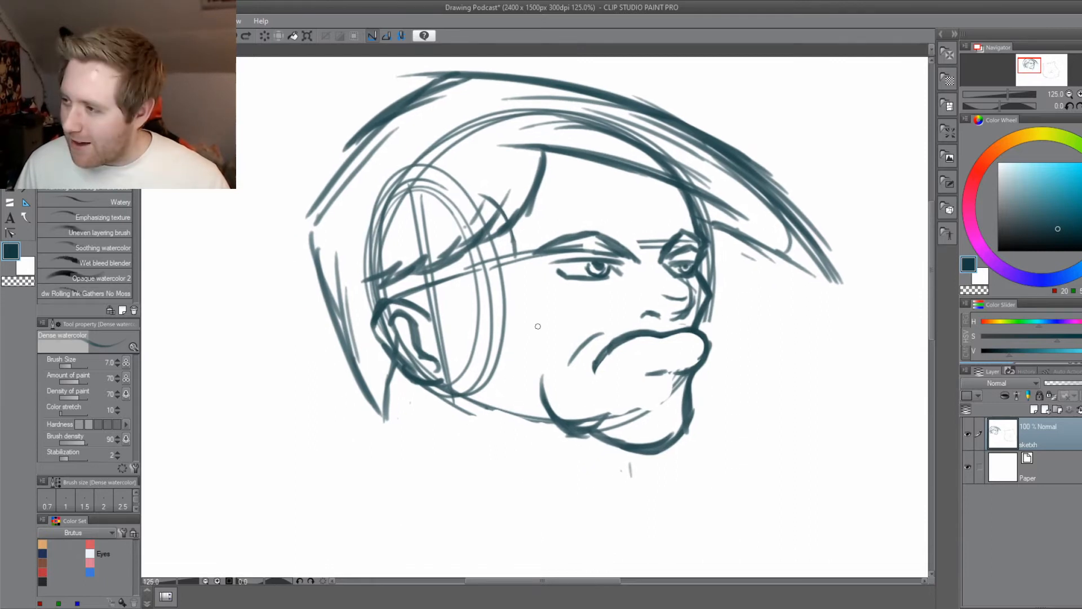
scroll(585, 298, up, 1)
drag(579, 304, 561, 352)
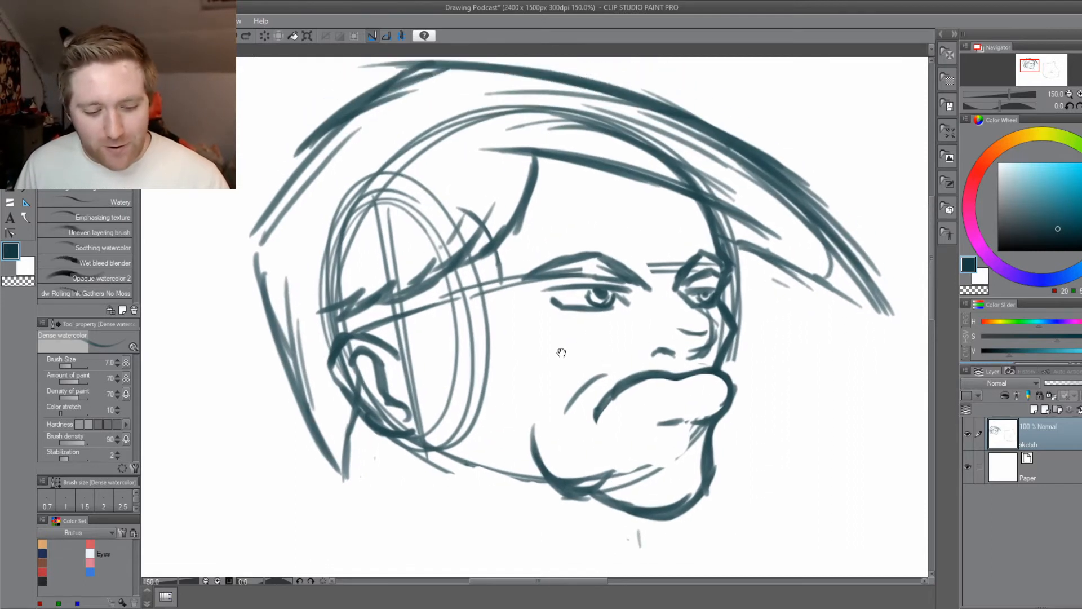
key(m)
mouse_move(550, 281)
mouse_down()
mouse_move(626, 330)
mouse_move(544, 284)
mouse_move(592, 314)
mouse_move(590, 339)
mouse_move(548, 357)
mouse_up()
Try to rotate the selected near eye to a steep slant below the brow.
key(ctrl+t)
click(577, 399)
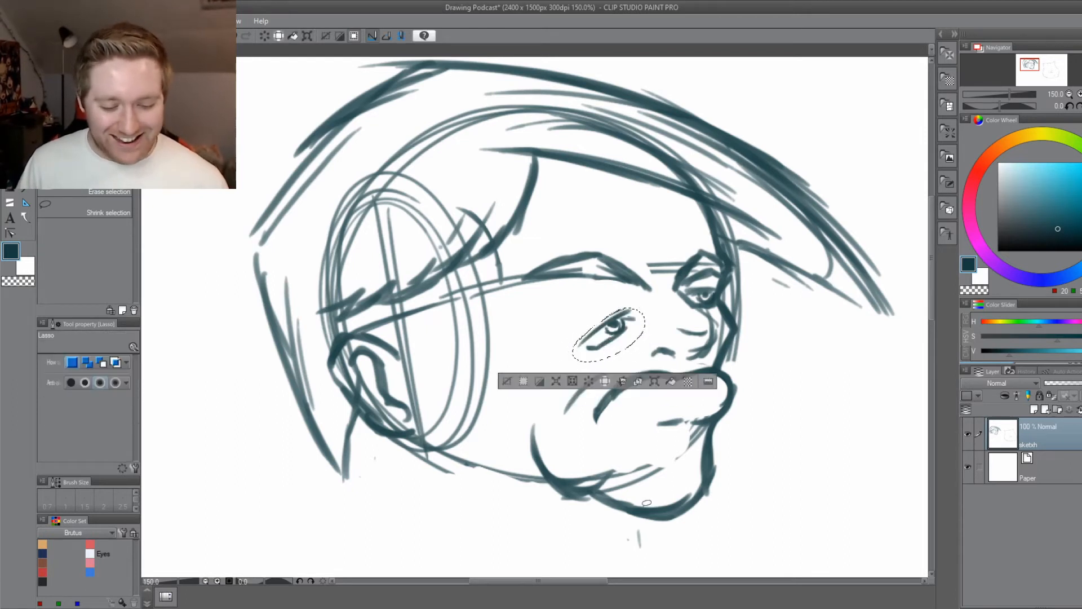
click(508, 382)
mouse_move(616, 532)
mouse_down()
mouse_move(531, 517)
mouse_move(551, 531)
mouse_move(544, 523)
mouse_up()
key(ctrl+z)
key(ctrl+z)
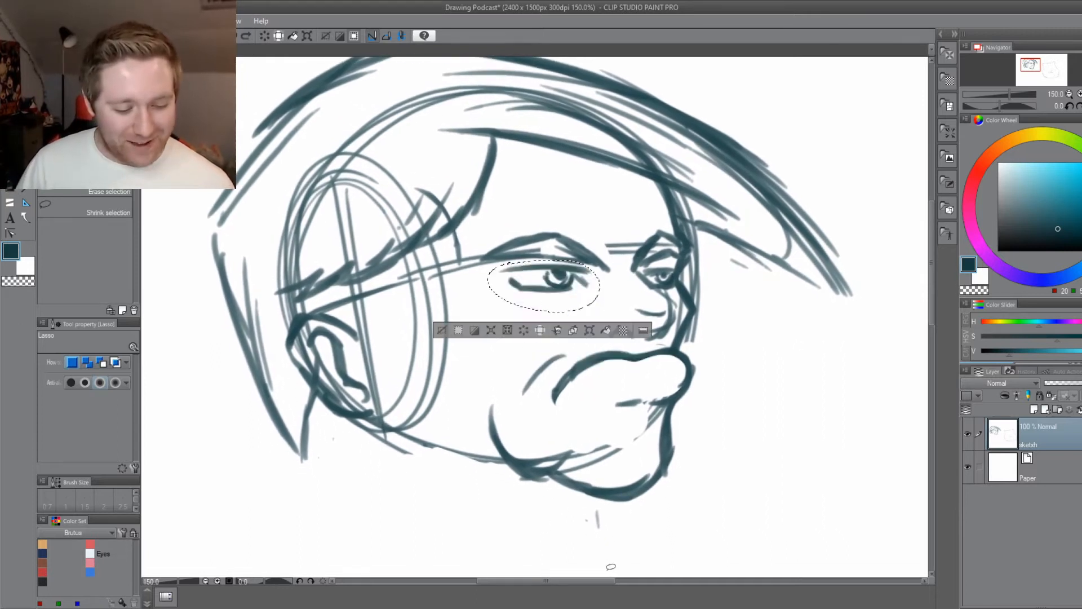
Scale the selected near eye down to 71% and keep it below the inner part of its brow.
key(ctrl+s)
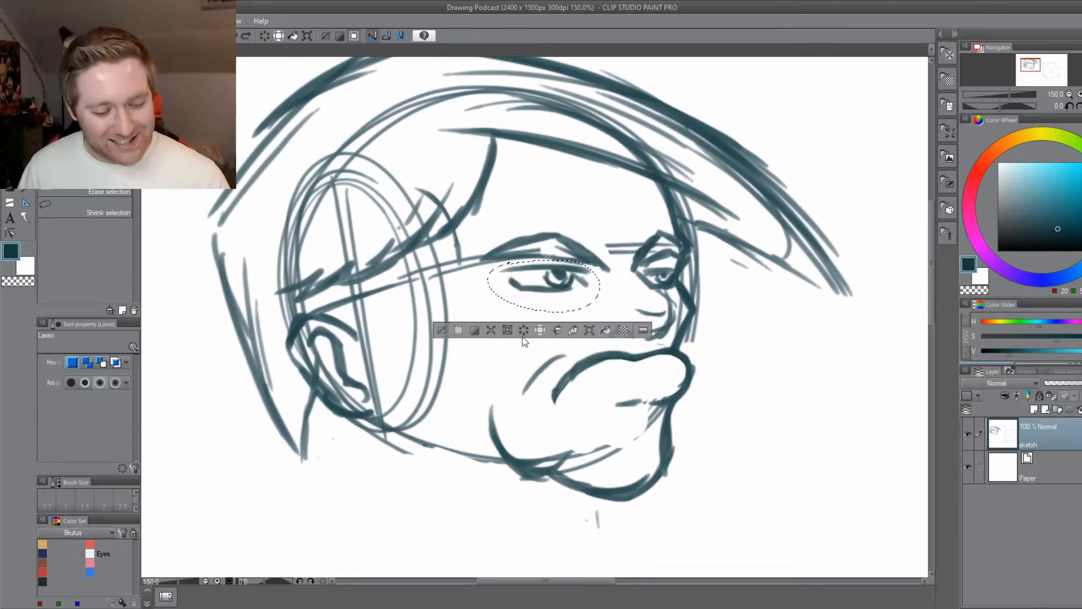
key(ctrl+t)
drag(488, 260, 554, 292)
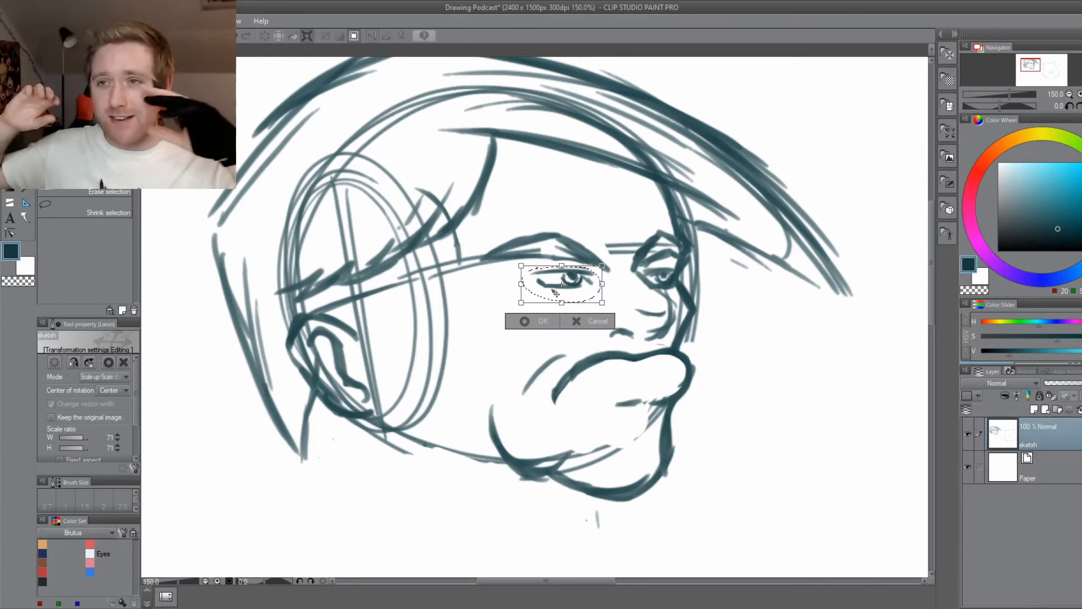
click(525, 320)
Clear the selection and draw a circular skull with a tapered jaw in the blank space beside the caricature.
drag(705, 440, 366, 471)
drag(502, 273, 381, 445)
key(b)
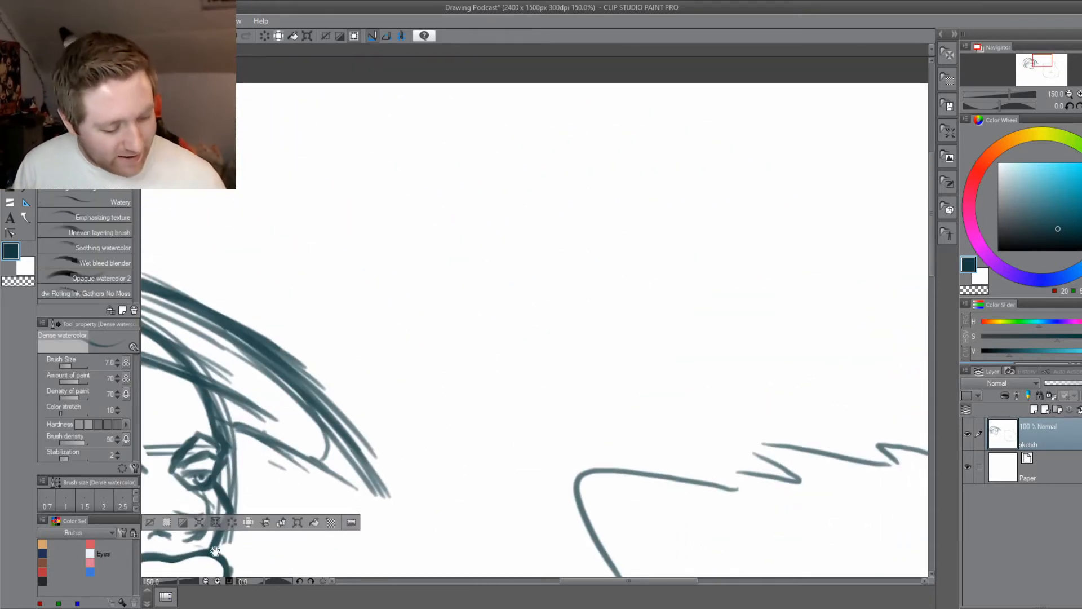
drag(215, 551, 283, 527)
key(ctrl+d)
mouse_move(641, 138)
mouse_down()
mouse_move(630, 131)
mouse_move(643, 145)
mouse_up()
drag(682, 248, 525, 338)
drag(473, 253, 585, 388)
drag(623, 393, 663, 350)
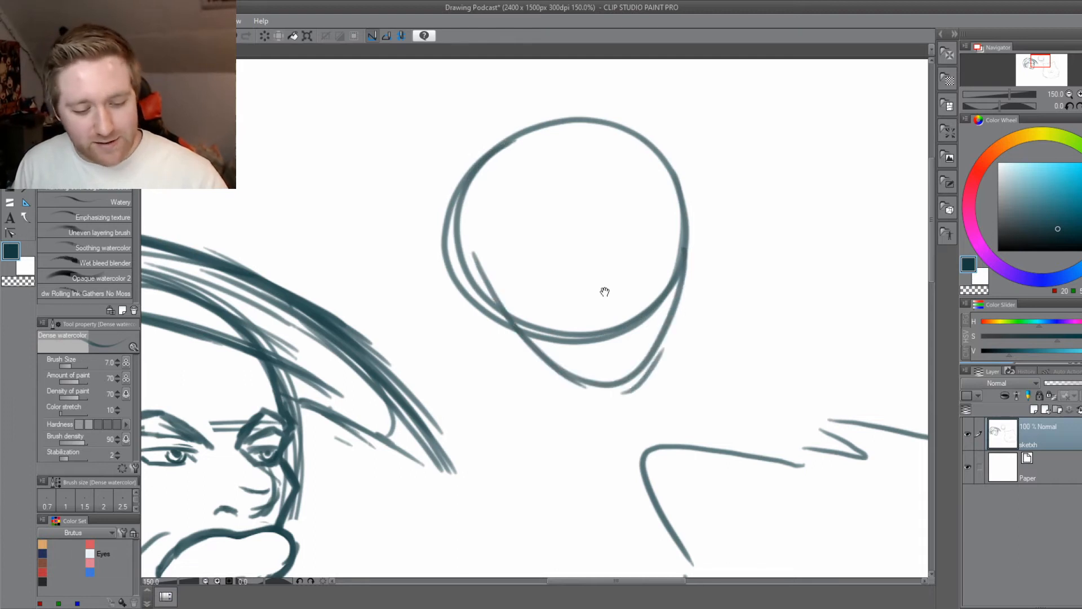
Draw two overlapping large round eyes on the second head and add thick curved lashes at their outer corners.
drag(582, 315, 544, 395)
scroll(542, 342, up, 1)
drag(608, 261, 674, 252)
mouse_move(488, 291)
mouse_down()
mouse_move(601, 308)
mouse_move(487, 282)
mouse_up()
drag(713, 209, 679, 275)
drag(694, 211, 660, 261)
mouse_move(454, 229)
mouse_down()
mouse_move(466, 291)
mouse_move(502, 274)
mouse_up()
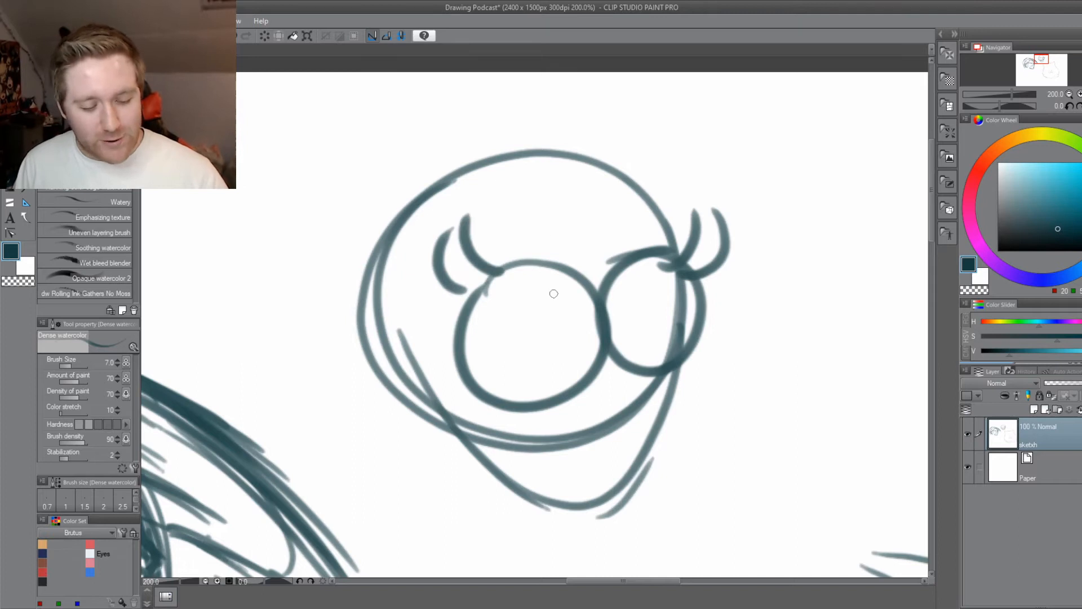
Draw the lid line above the round eyes, the domed hair top and the swept-back hair outline.
drag(384, 425, 450, 402)
drag(671, 200, 681, 194)
mouse_move(752, 149)
mouse_down()
mouse_move(724, 225)
mouse_move(450, 173)
mouse_up()
mouse_move(504, 127)
mouse_down()
mouse_move(407, 255)
mouse_move(507, 409)
mouse_up()
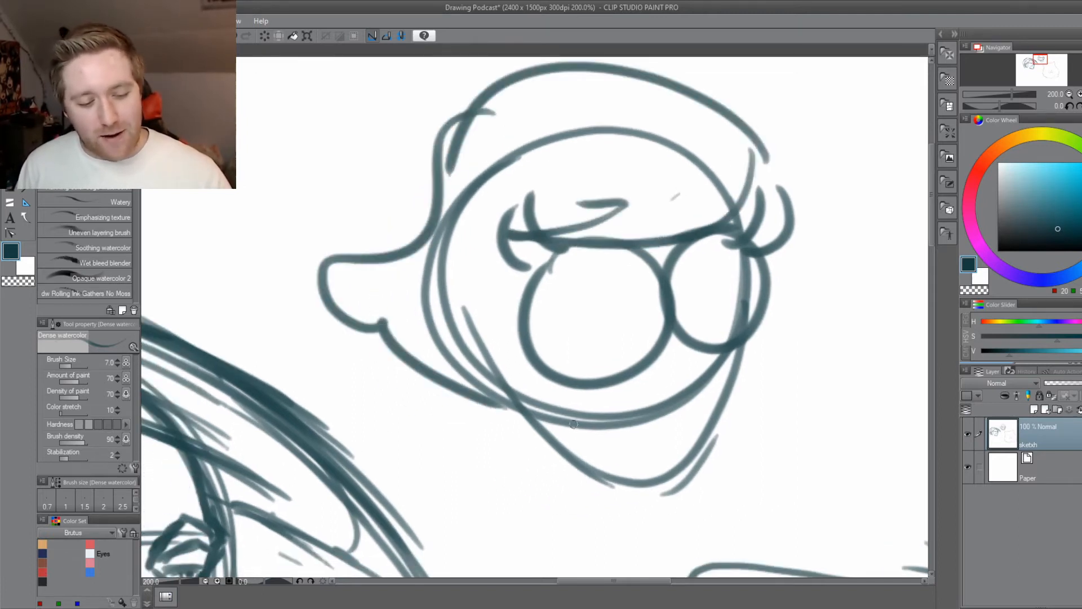
Try oversized full lips below the round eyes, then undo them along with the swept-back hair outline.
drag(484, 455, 393, 412)
mouse_move(564, 355)
mouse_down()
mouse_move(580, 334)
mouse_move(560, 374)
mouse_move(519, 366)
mouse_up()
mouse_move(533, 373)
mouse_down()
mouse_move(670, 341)
mouse_move(554, 372)
mouse_move(509, 368)
mouse_move(563, 369)
mouse_move(550, 363)
mouse_move(606, 325)
mouse_move(553, 375)
mouse_move(544, 358)
mouse_move(607, 323)
mouse_move(646, 368)
mouse_move(720, 383)
mouse_move(583, 433)
mouse_move(496, 405)
mouse_up()
key(ctrl+z)
key(ctrl+z)
key(ctrl+z)
key(ctrl+z)
key(ctrl+z)
key(ctrl+z)
key(ctrl+z)
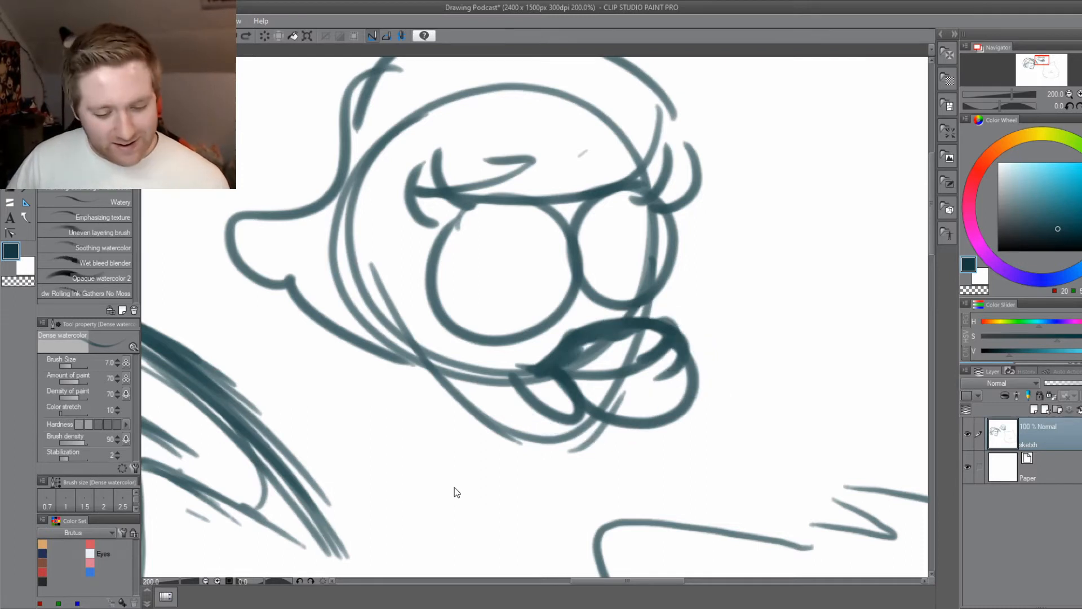
Redraw the second head's lips smaller, with a peaked upper lip, a short parting line and a curved lower lip.
drag(565, 350, 612, 340)
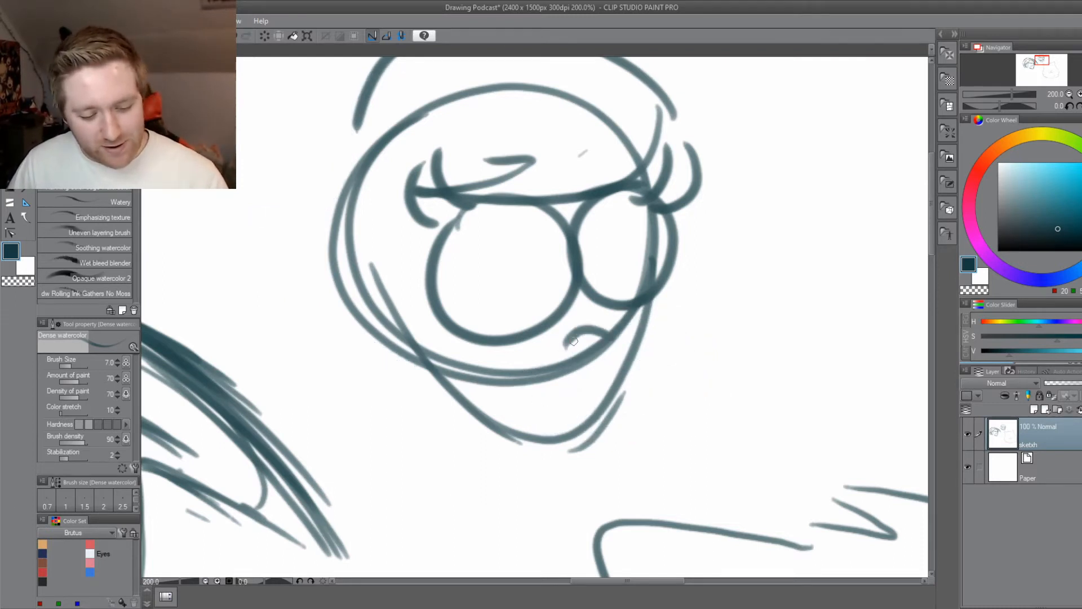
key(ctrl+z)
mouse_move(546, 360)
mouse_down()
mouse_move(604, 340)
mouse_move(621, 320)
mouse_move(549, 373)
mouse_up()
key(ctrl+z)
mouse_move(640, 354)
mouse_down()
mouse_move(595, 369)
mouse_move(636, 357)
mouse_move(666, 378)
mouse_up()
mouse_move(678, 340)
mouse_down()
mouse_move(586, 402)
mouse_move(553, 398)
mouse_up()
drag(601, 401, 532, 382)
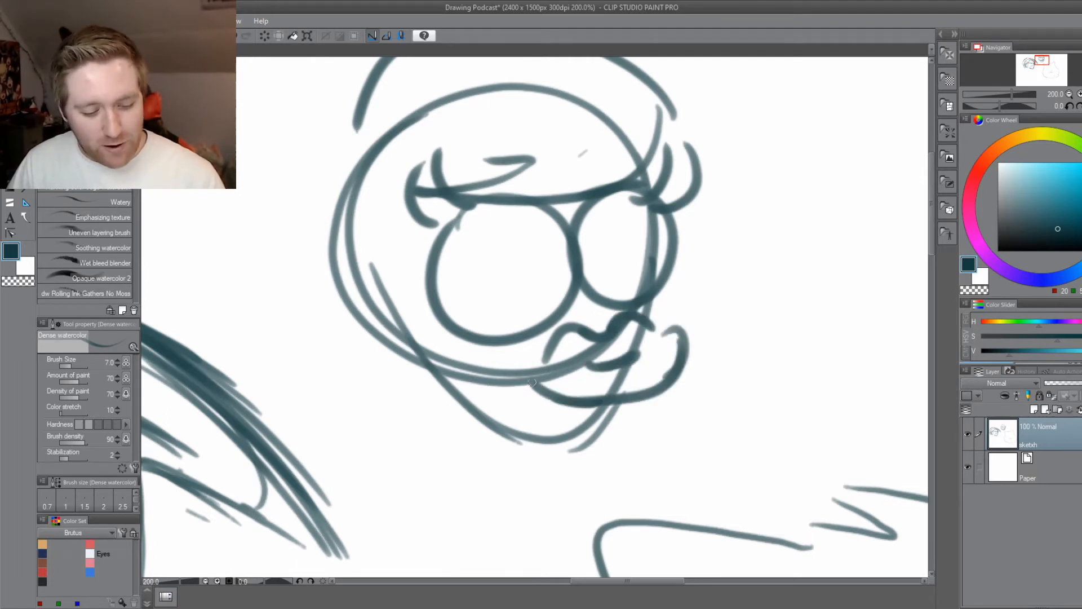
Draw two curved neck lines running down from the back of the second head's jaw.
mouse_move(437, 425)
mouse_down()
mouse_move(454, 442)
mouse_move(554, 471)
mouse_up()
drag(538, 375, 533, 509)
drag(565, 543, 584, 427)
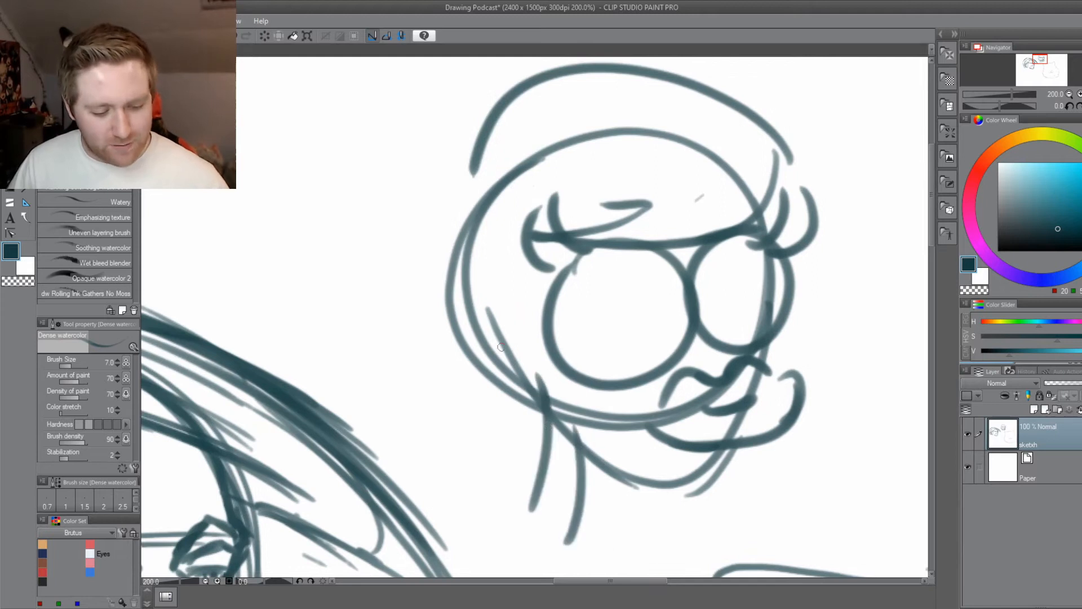
Add a rounded ear and long wavy hair falling on both sides of the second head.
drag(510, 288, 506, 391)
drag(421, 328, 513, 309)
drag(554, 250, 512, 288)
mouse_move(466, 173)
mouse_down()
mouse_move(395, 333)
mouse_move(435, 454)
mouse_up()
drag(413, 466, 531, 488)
mouse_move(755, 181)
mouse_down()
mouse_move(839, 353)
mouse_move(727, 479)
mouse_up()
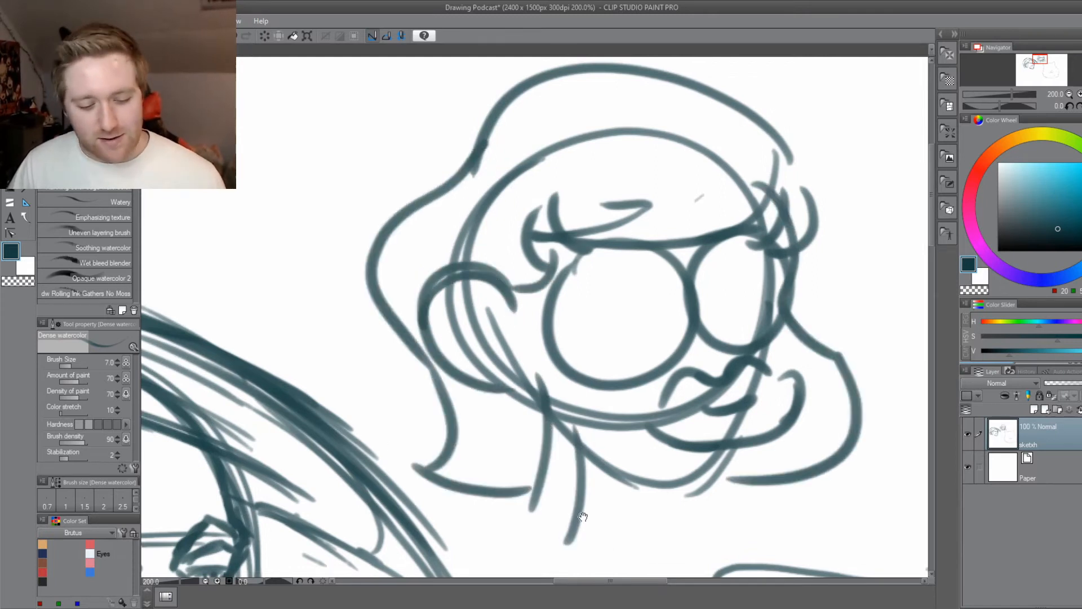
Draw curved irises and small pupil marks inside both round eyes of the second head.
drag(565, 515, 468, 527)
mouse_move(673, 293)
mouse_down()
mouse_move(672, 316)
mouse_move(647, 295)
mouse_move(661, 289)
mouse_up()
drag(660, 311, 651, 306)
drag(546, 279, 556, 298)
drag(544, 314, 547, 318)
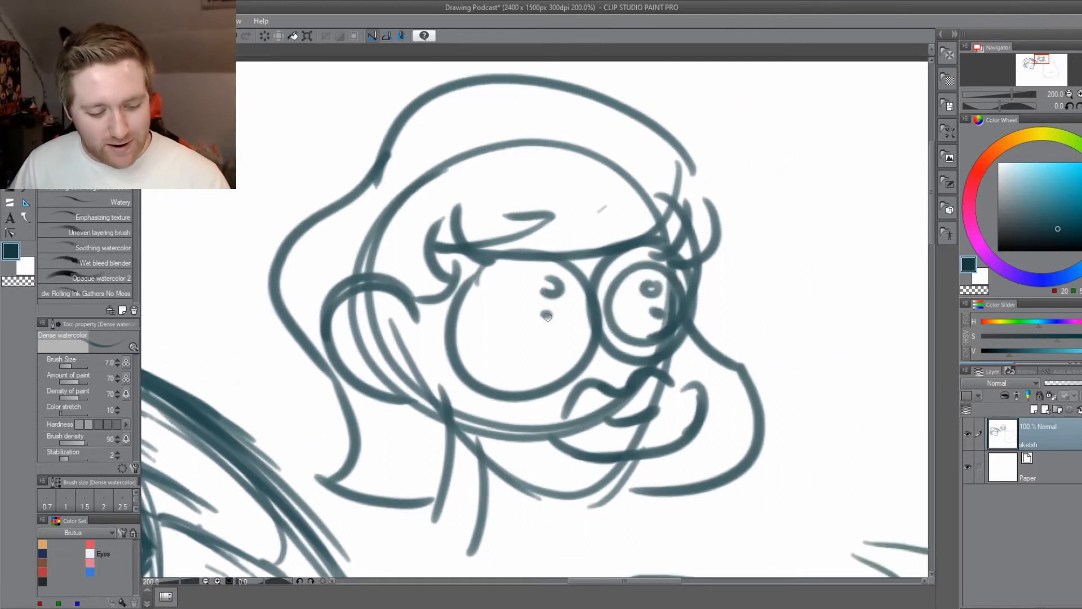
drag(485, 293, 572, 299)
scroll(363, 540, down, 1)
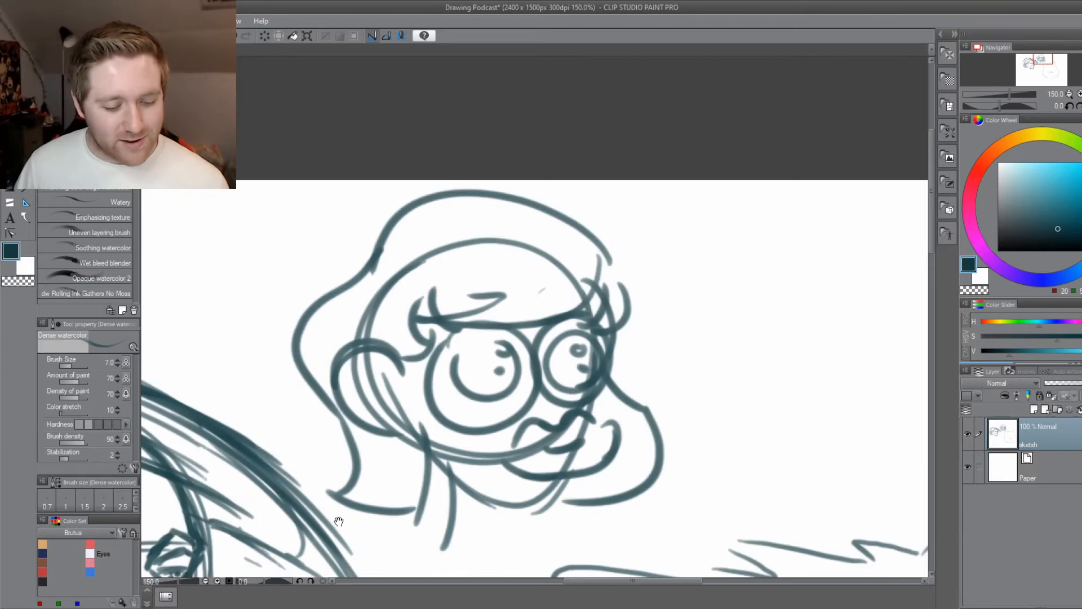
Lasso the whole round-eyed second head, delete it and clear the selection.
drag(359, 527, 383, 496)
key(m)
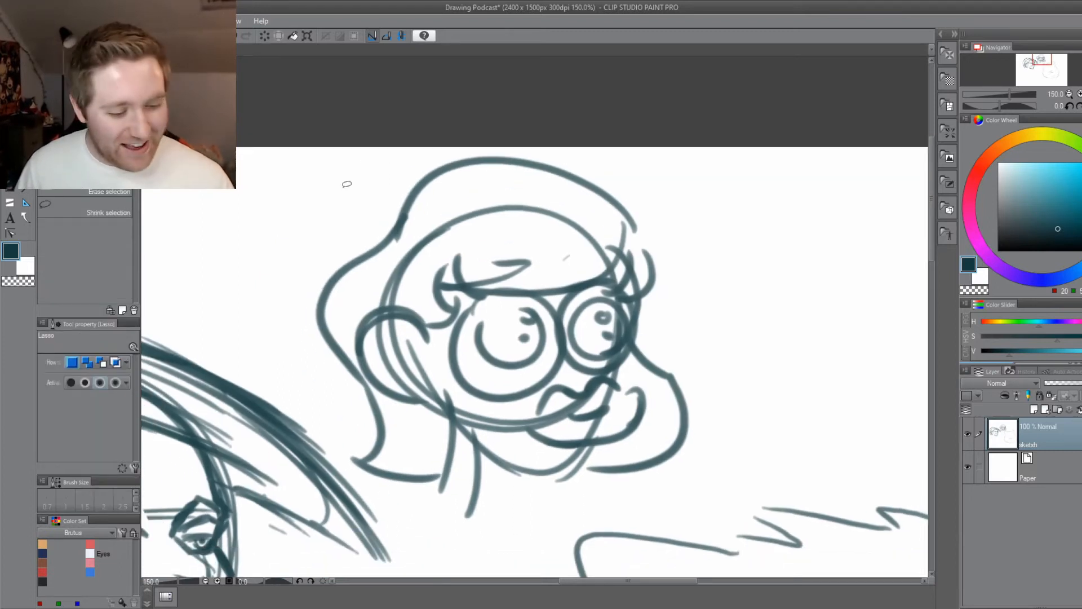
mouse_move(345, 179)
mouse_down()
mouse_move(669, 484)
mouse_move(389, 499)
mouse_move(318, 200)
mouse_up()
key(Delete)
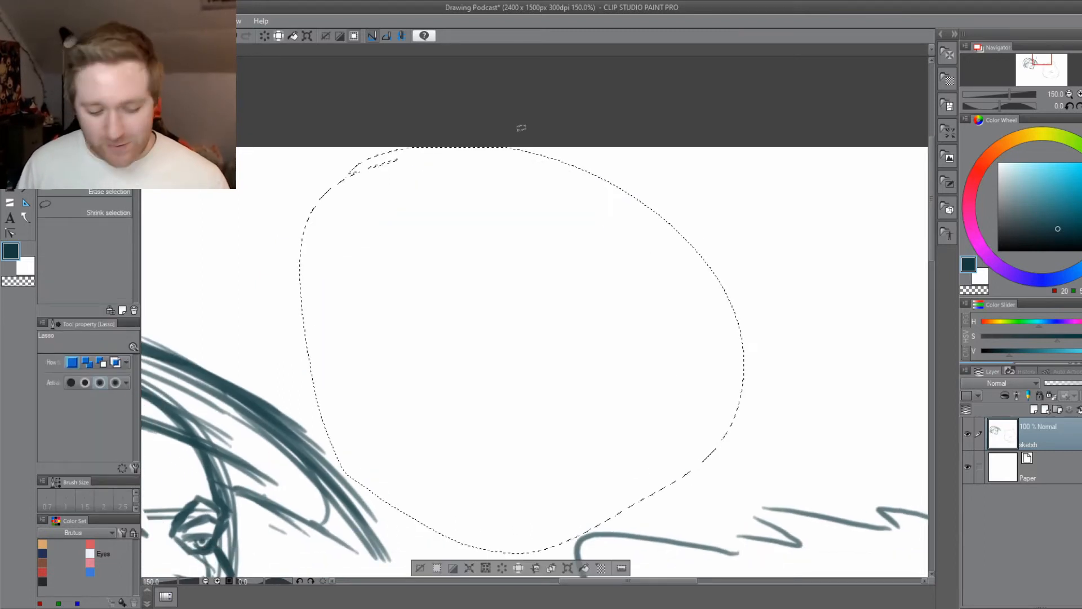
key(ctrl+d)
Save the drawing and return to the male caricature head.
key(ctrl+s)
mouse_move(280, 510)
mouse_down()
mouse_move(348, 454)
mouse_move(742, 298)
mouse_up()
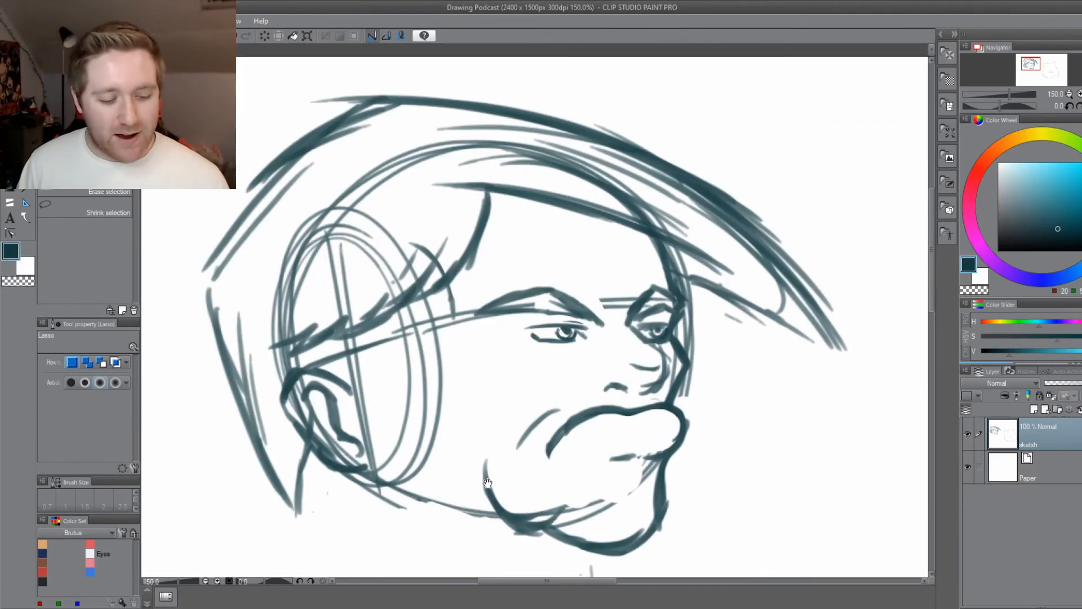
drag(538, 550, 500, 510)
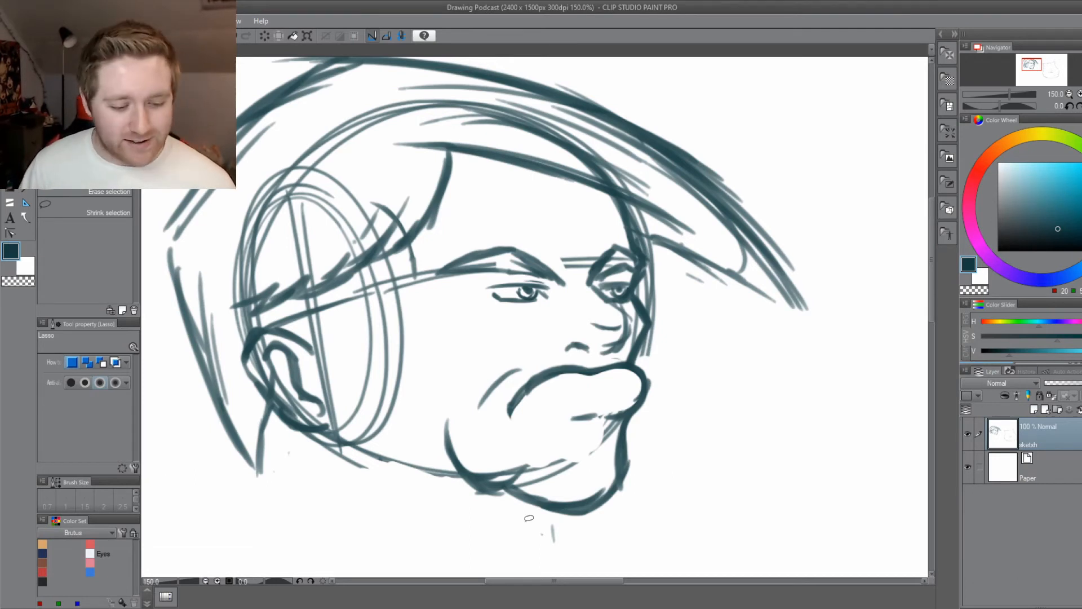
mouse_move(295, 469)
mouse_down()
mouse_move(299, 443)
mouse_move(313, 444)
mouse_up()
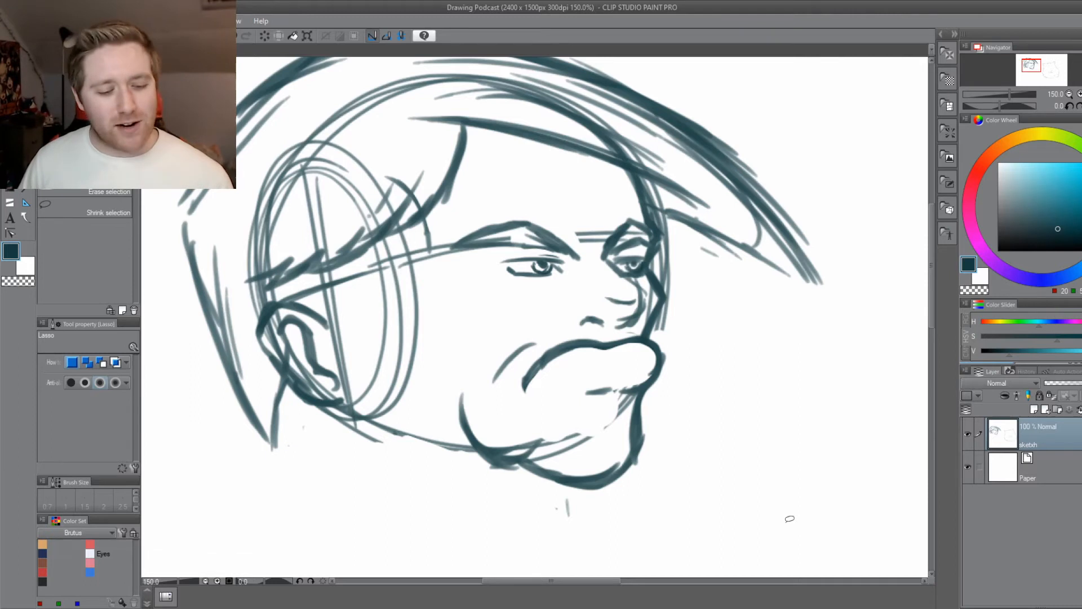
Lasso the caricature's near eye, shift it slightly outward beneath its brow and clear the selection.
drag(569, 312, 554, 355)
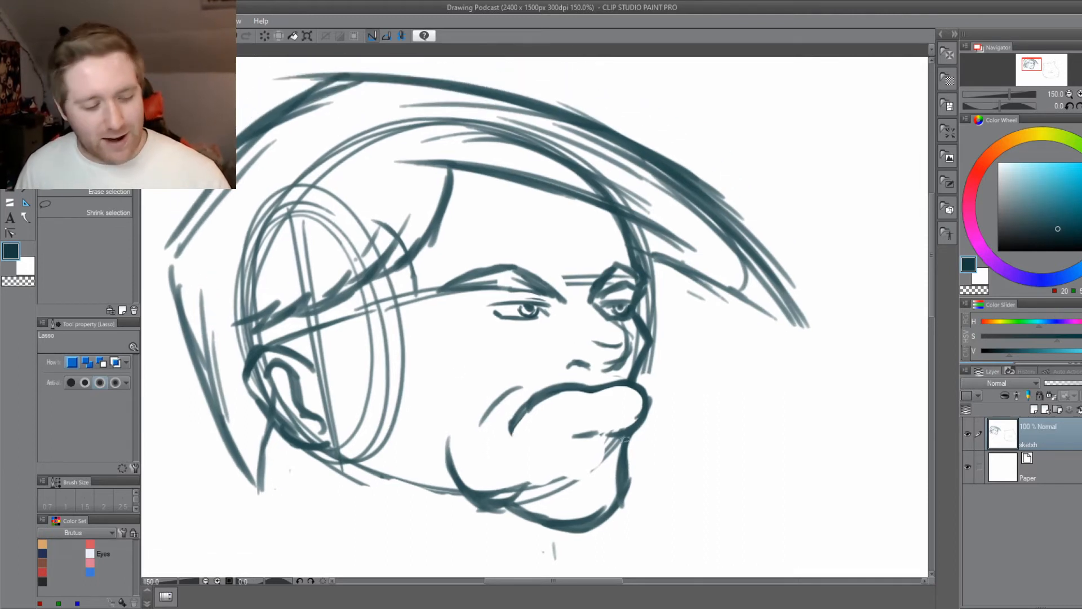
drag(402, 442, 450, 423)
mouse_move(532, 280)
mouse_down()
mouse_move(605, 281)
mouse_move(520, 294)
mouse_move(544, 307)
mouse_up()
key(ctrl+t)
click(520, 341)
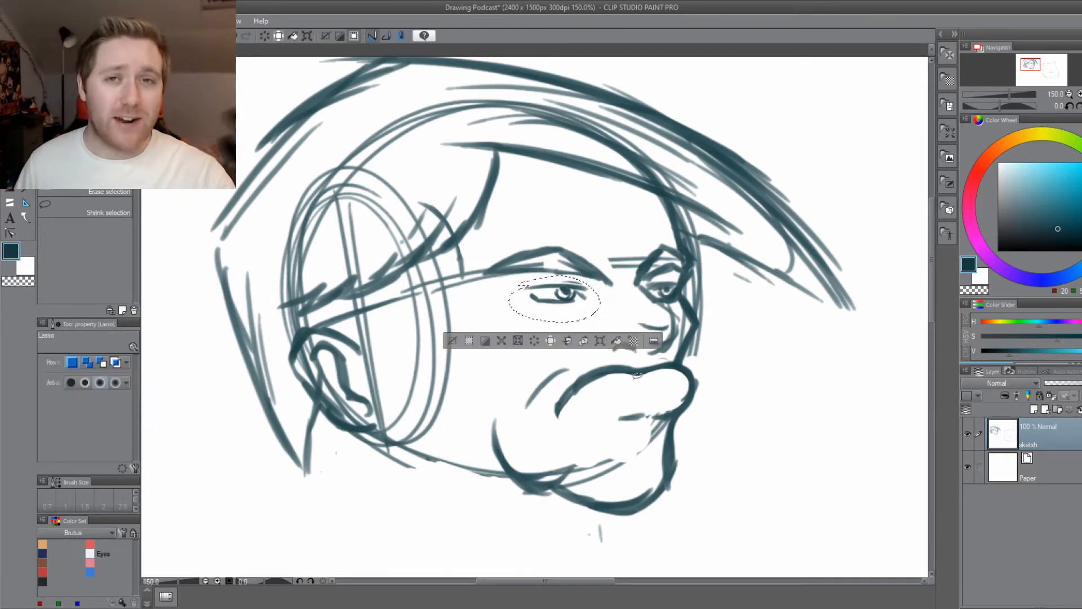
click(453, 341)
Lasso the caricature's far eye, nudge it slightly toward the outer face contour and clear the selection.
drag(641, 382, 567, 400)
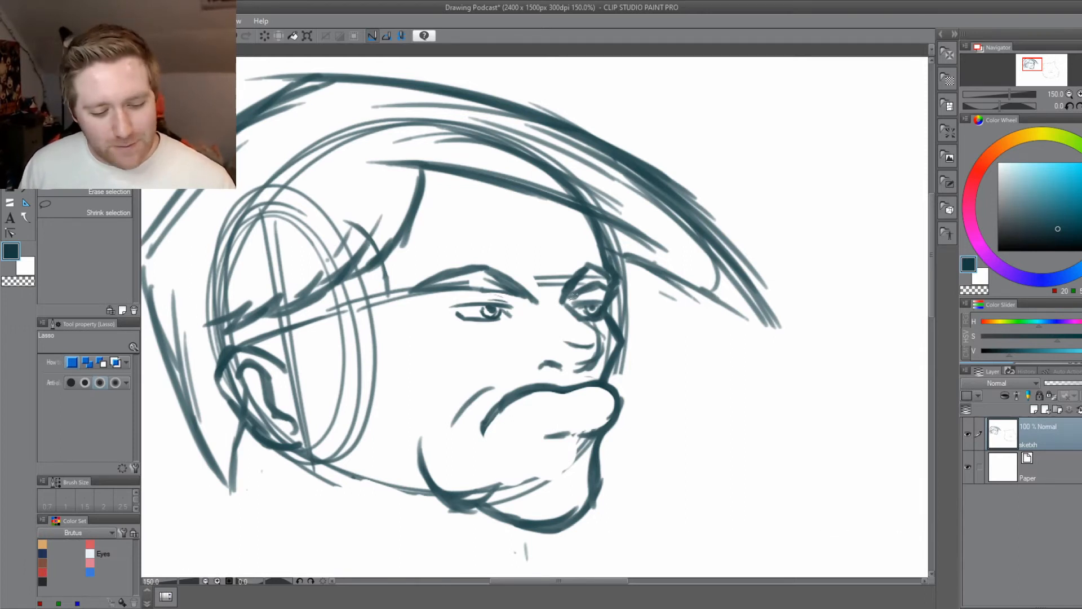
mouse_move(586, 316)
mouse_down()
mouse_move(571, 298)
mouse_move(584, 320)
mouse_up()
click(633, 341)
click(556, 343)
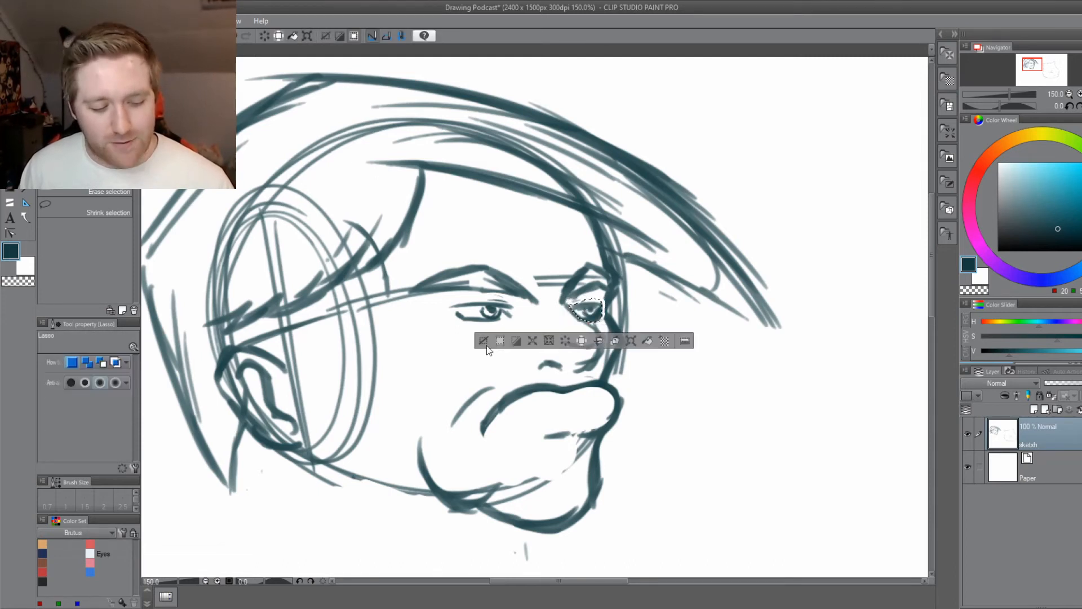
click(484, 342)
drag(482, 496, 517, 509)
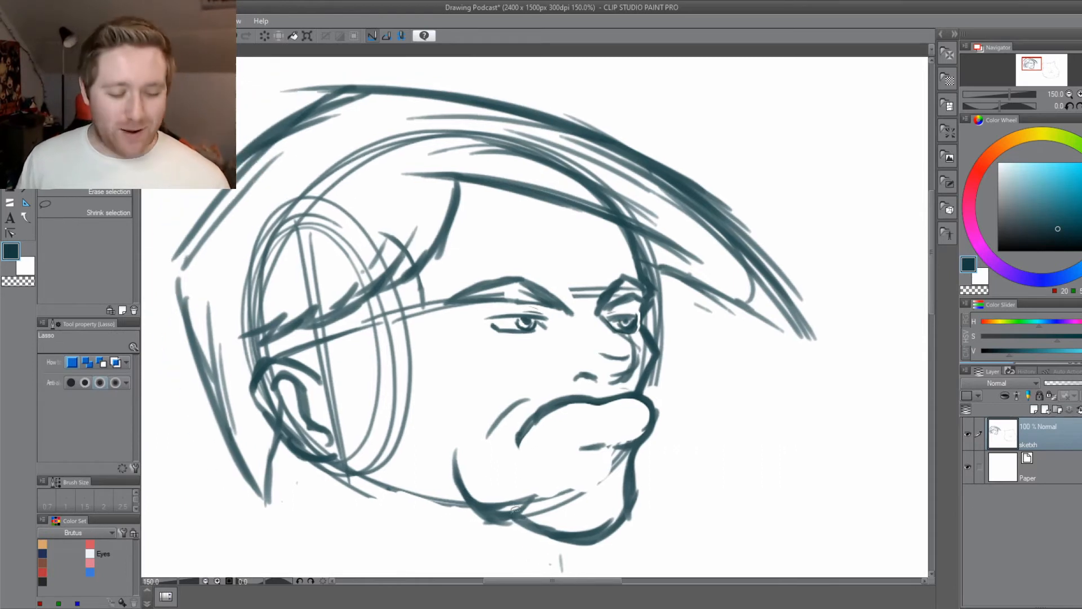
Close the far eye's outer outline with the Dense watercolor brush and reduce the brush size to 2.5.
key(b)
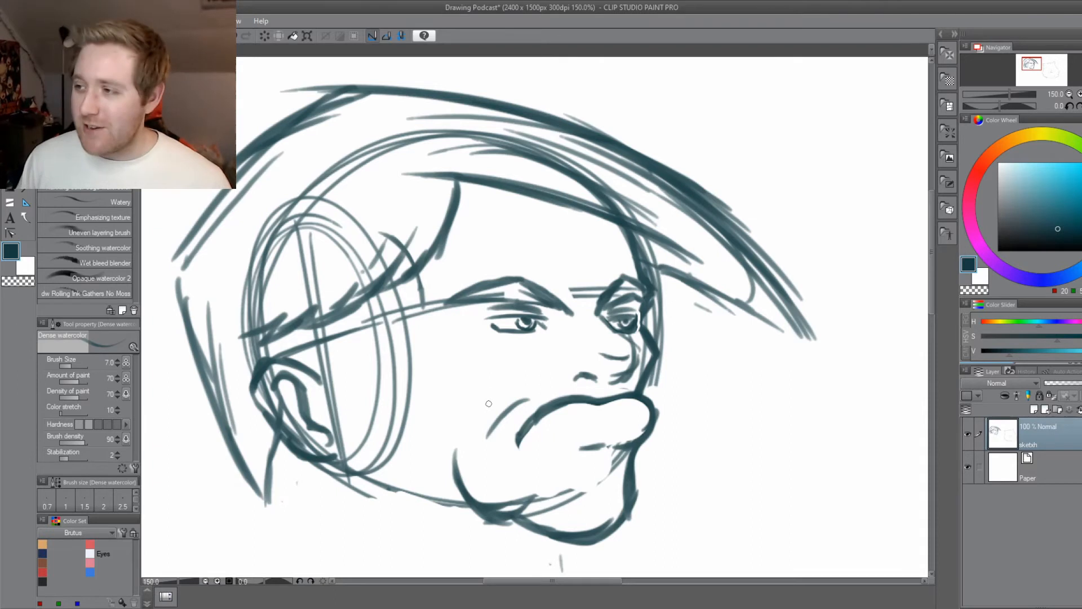
drag(486, 462, 515, 457)
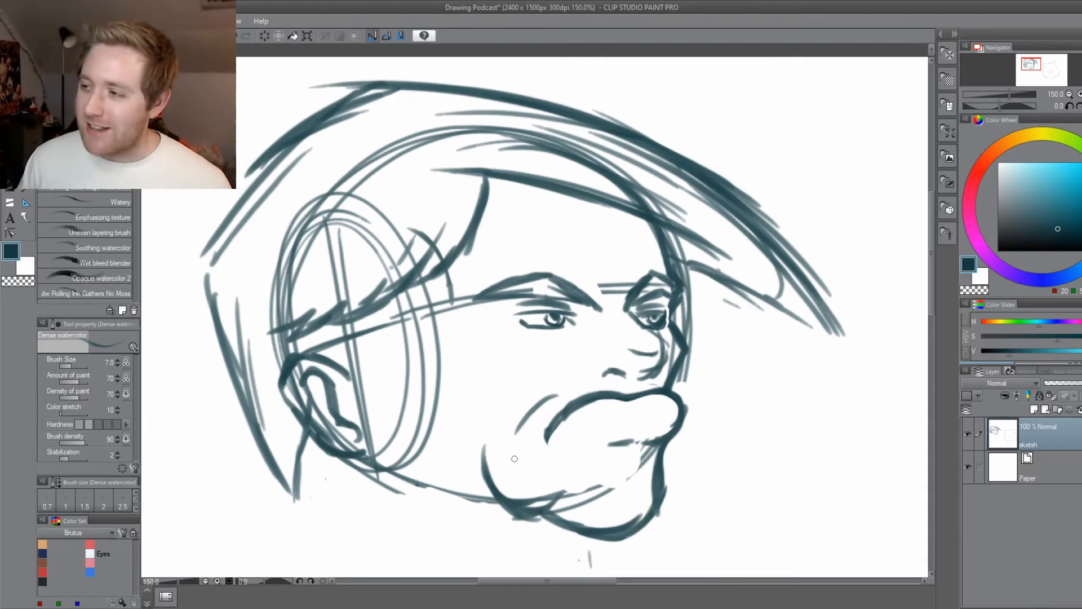
scroll(515, 451, up, 1)
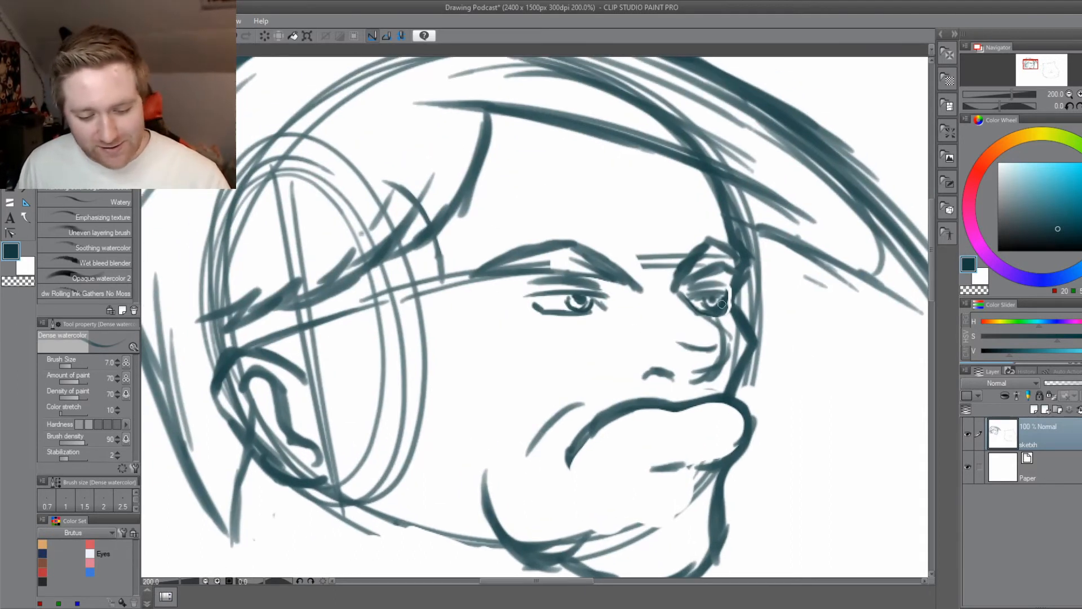
drag(614, 394, 533, 405)
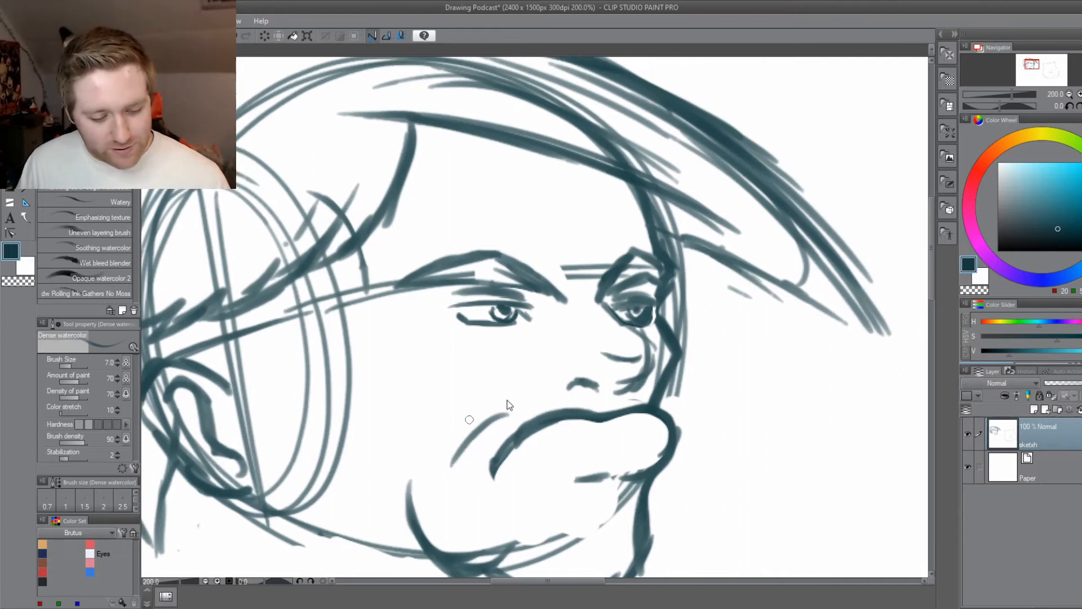
scroll(510, 406, up, 1)
key(bracketleft)
key(bracketleft)
key(bracketleft)
key(bracketleft)
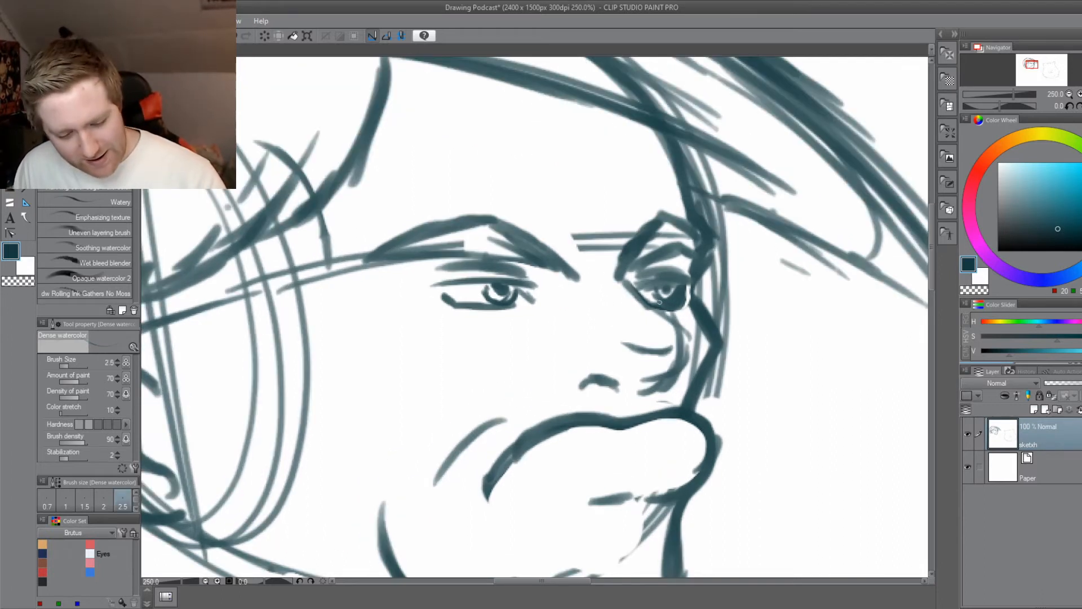
Erase the iris and pupil inside the far eye with a small Hard eraser, keeping the lid outline, and return to the brush.
key(e)
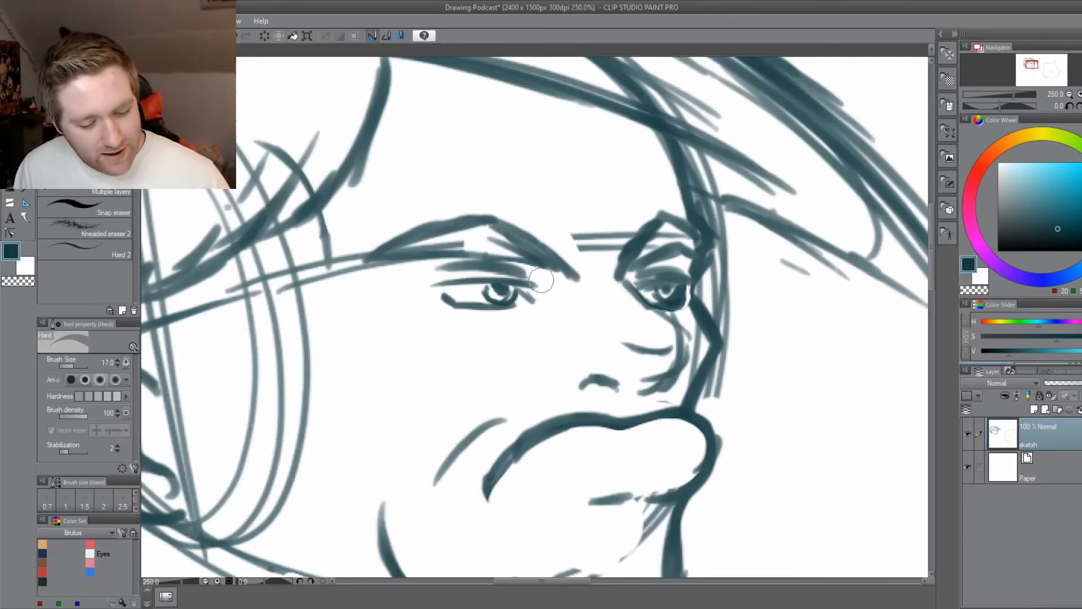
key(bracketleft)
key(bracketleft)
key(bracketleft)
key(bracketleft)
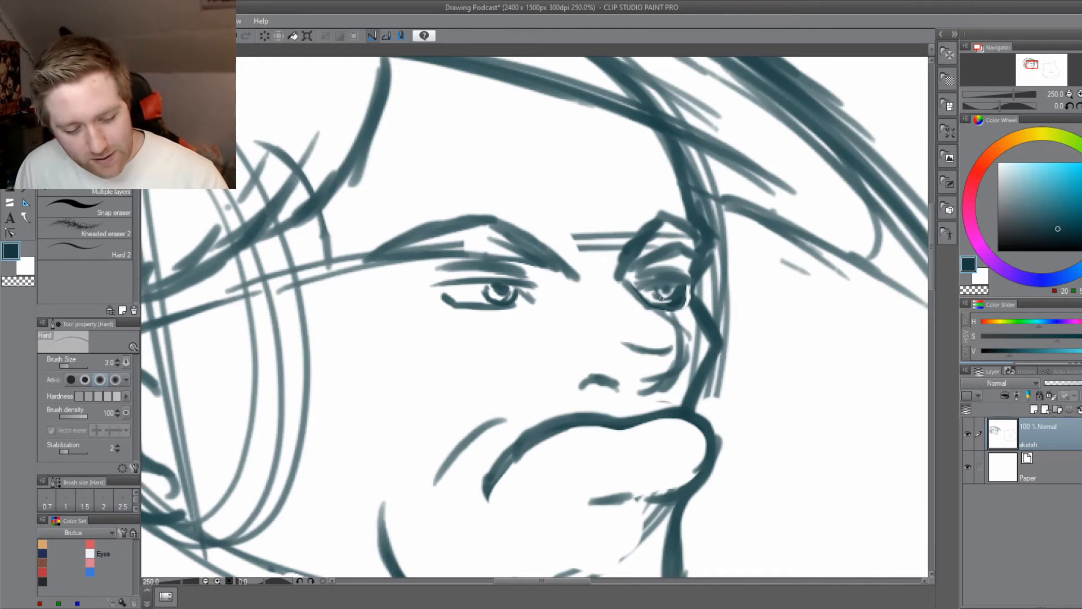
drag(667, 301, 680, 296)
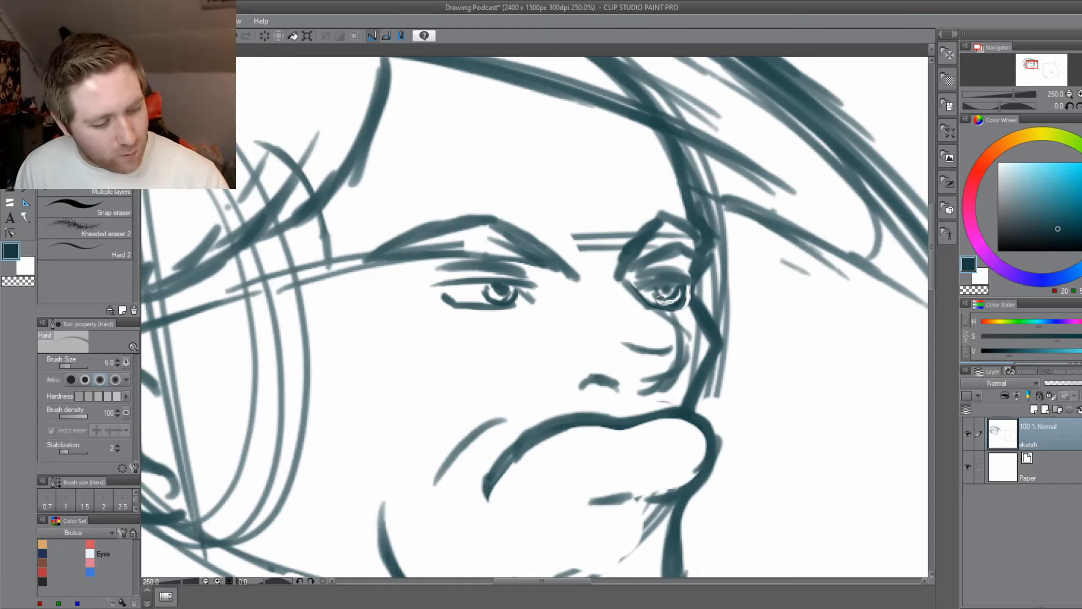
key(b)
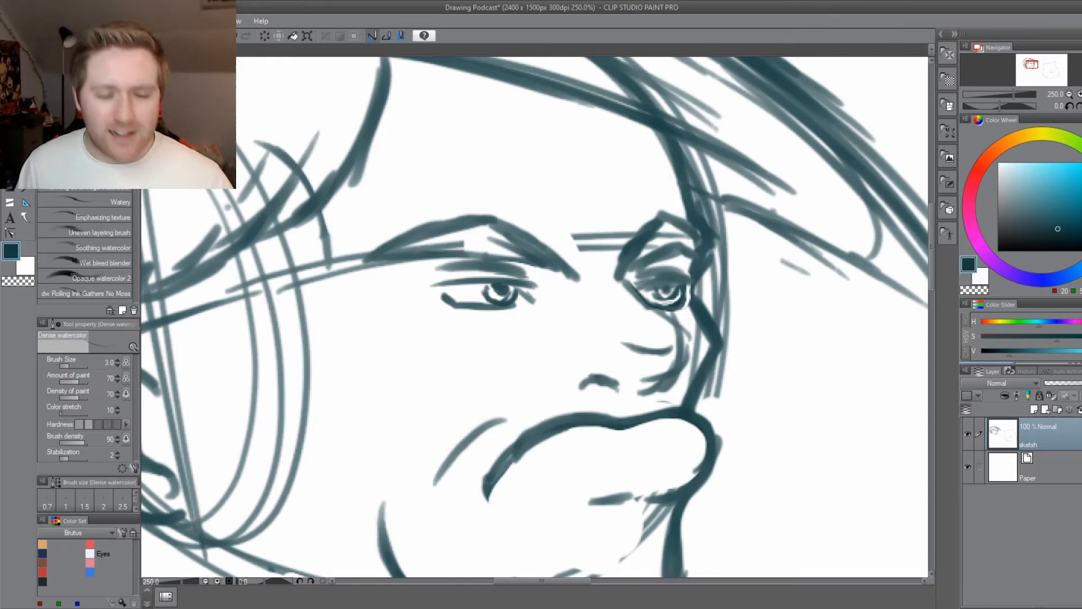
key(e)
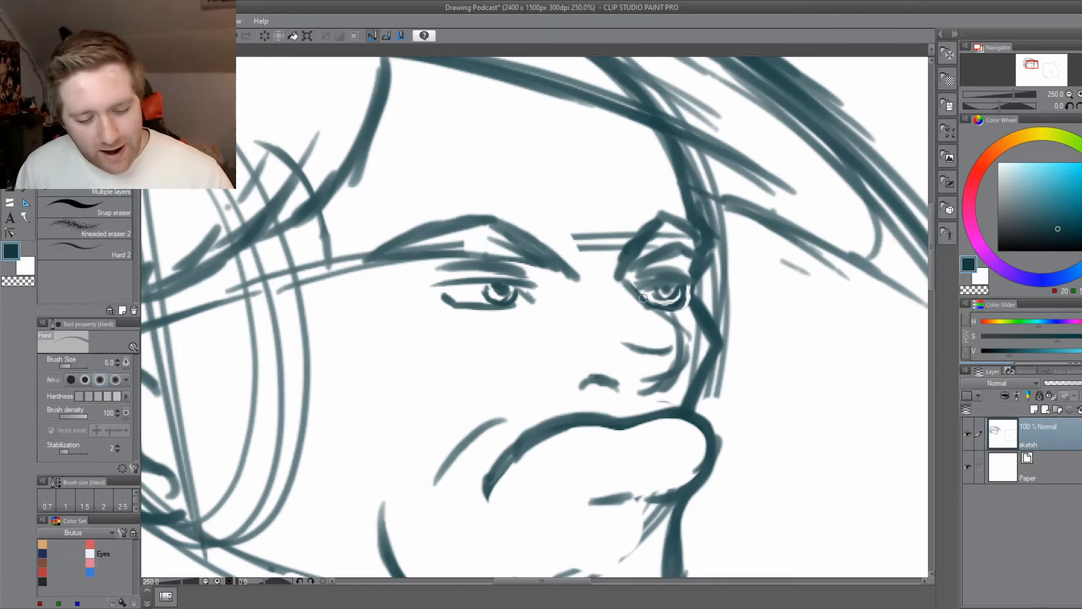
drag(668, 297, 655, 290)
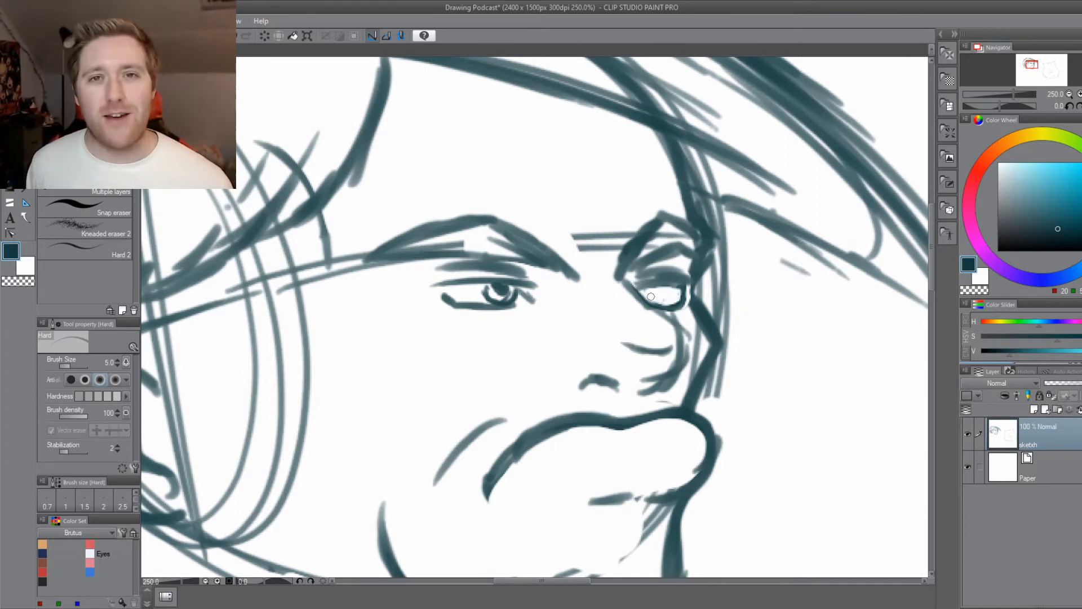
key(b)
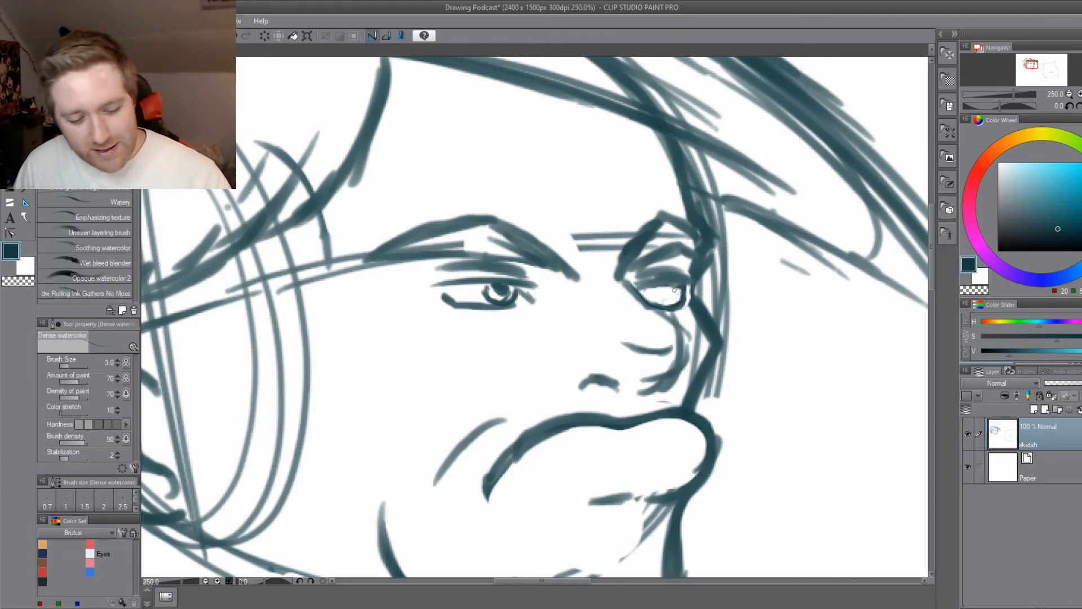
Draw the iris and pupil inside the far eye with the Dense watercolor brush at size 3.0.
mouse_move(660, 288)
mouse_down()
mouse_move(668, 303)
mouse_move(636, 326)
mouse_up()
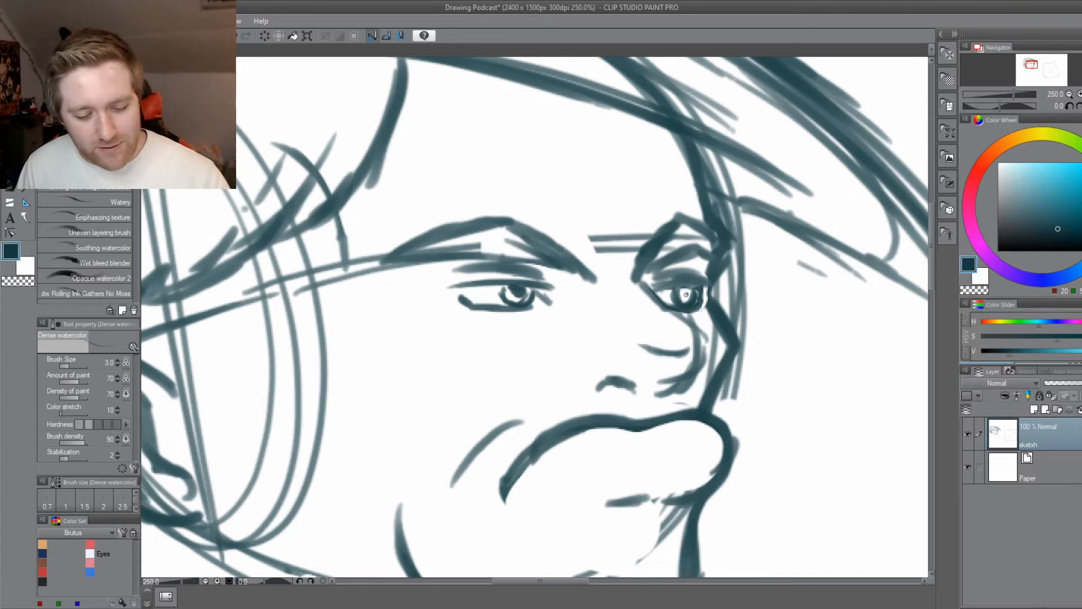
drag(681, 291, 689, 295)
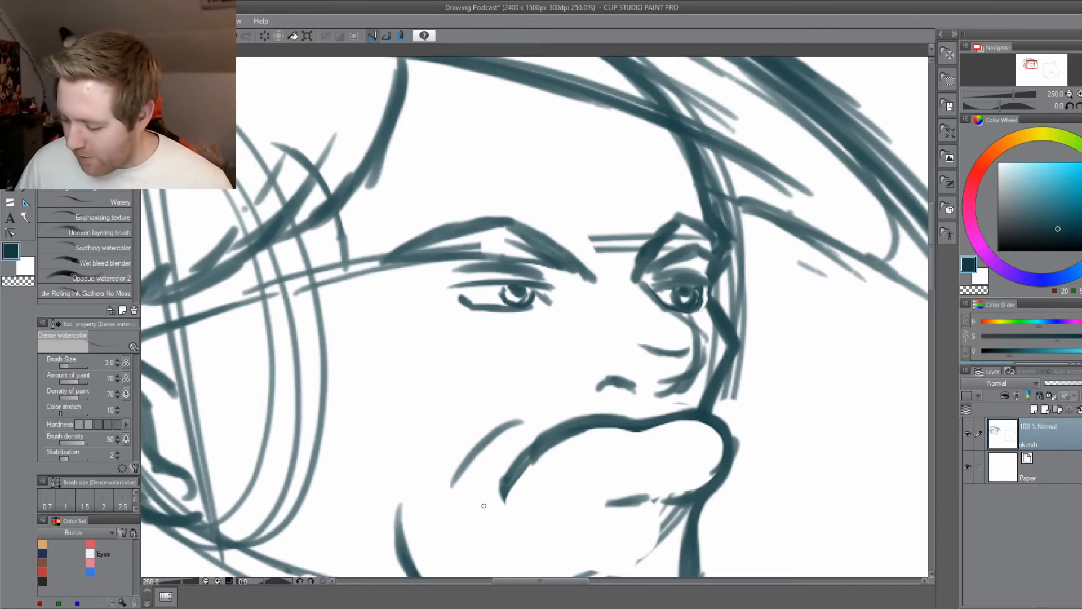
scroll(486, 508, down, 2)
drag(413, 505, 444, 462)
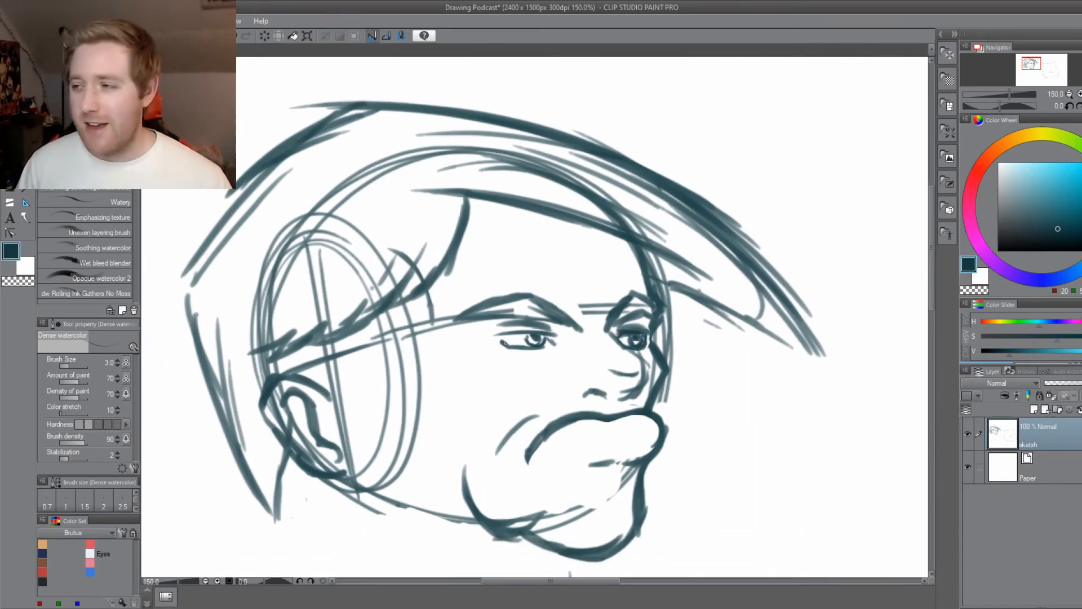
drag(506, 386, 519, 391)
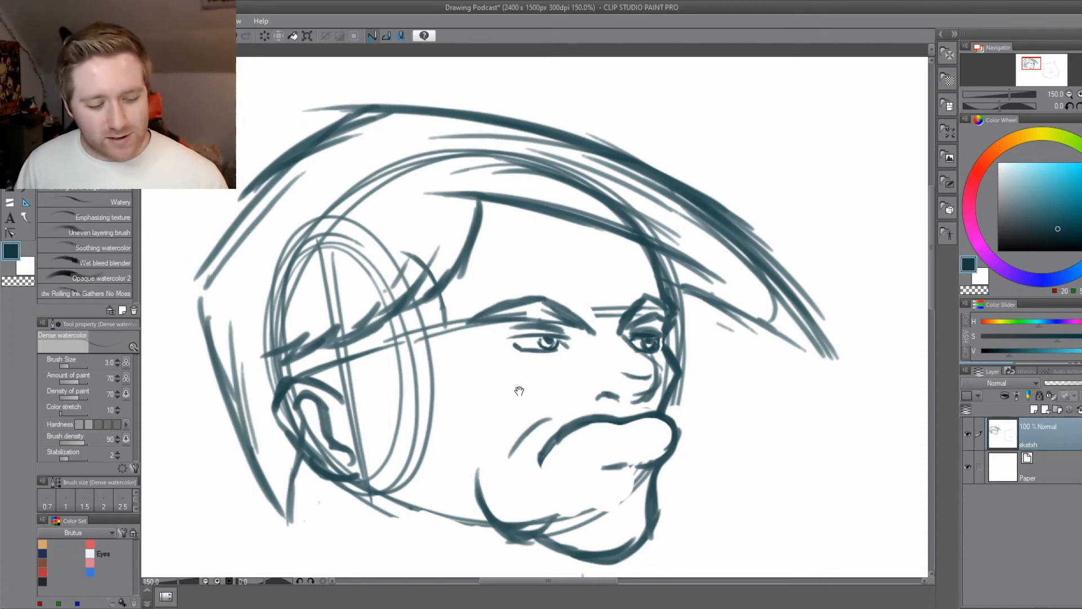
drag(761, 462, 631, 401)
mouse_move(651, 384)
mouse_down()
mouse_move(640, 379)
mouse_move(714, 429)
mouse_up()
drag(594, 370, 683, 439)
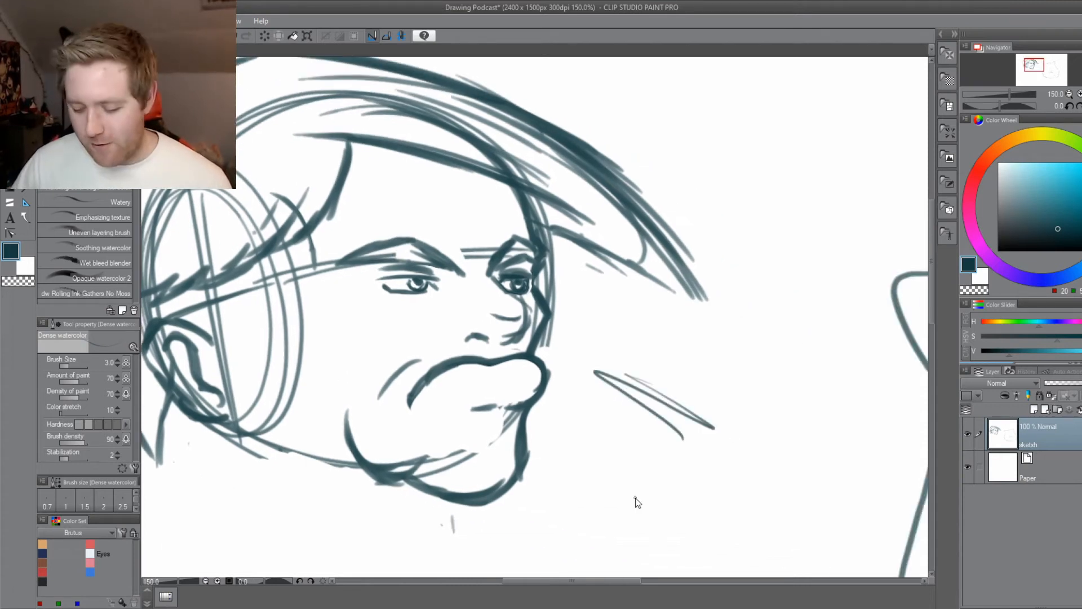
key(ctrl+z)
Save the drawing, erase the far eye's lids, iris and pupil with the Hard eraser at size 10.0, and return to the brush.
key(ctrl+s)
mouse_move(366, 385)
mouse_down()
mouse_move(444, 435)
mouse_move(348, 449)
mouse_up()
scroll(443, 437, up, 1)
scroll(541, 436, up, 1)
drag(496, 389, 452, 429)
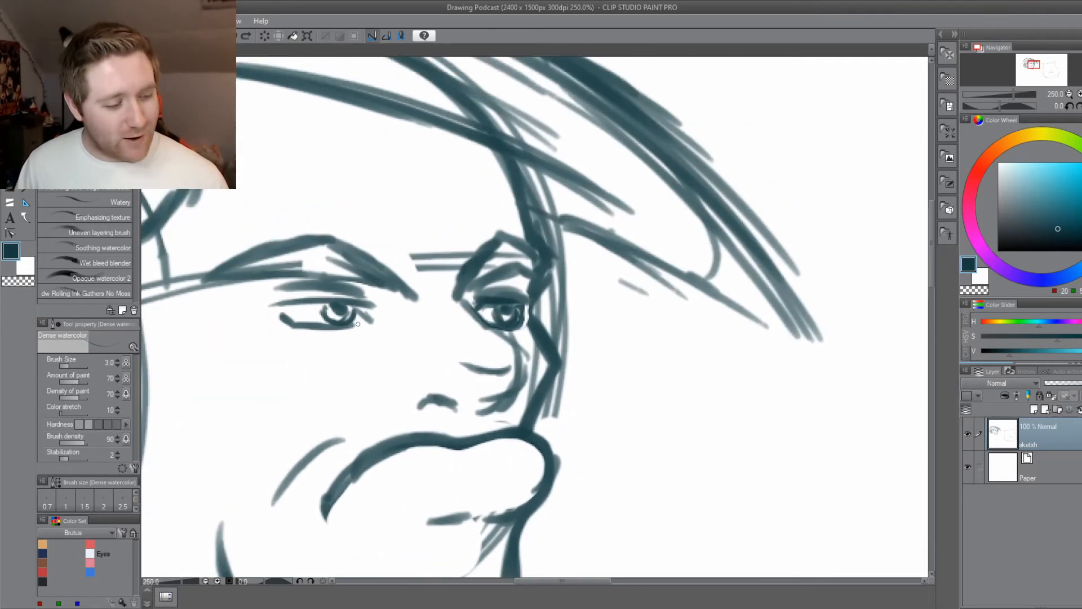
key(e)
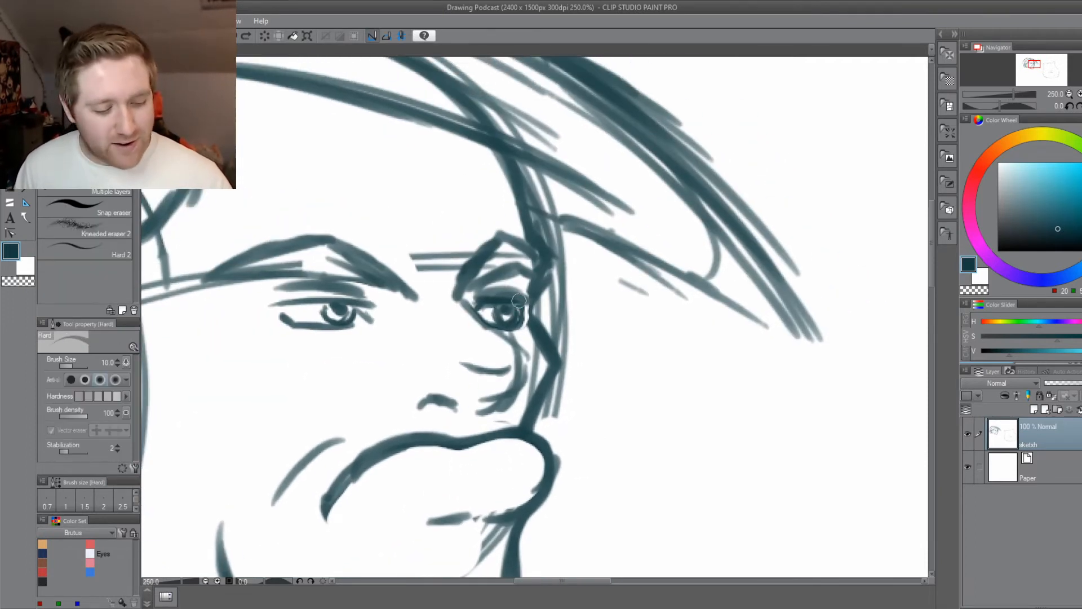
mouse_move(519, 300)
mouse_down()
mouse_move(521, 319)
mouse_move(520, 294)
mouse_move(495, 316)
mouse_move(502, 322)
mouse_move(482, 293)
mouse_move(516, 291)
mouse_move(473, 296)
mouse_move(498, 319)
mouse_move(516, 294)
mouse_up()
drag(404, 423, 443, 415)
key(b)
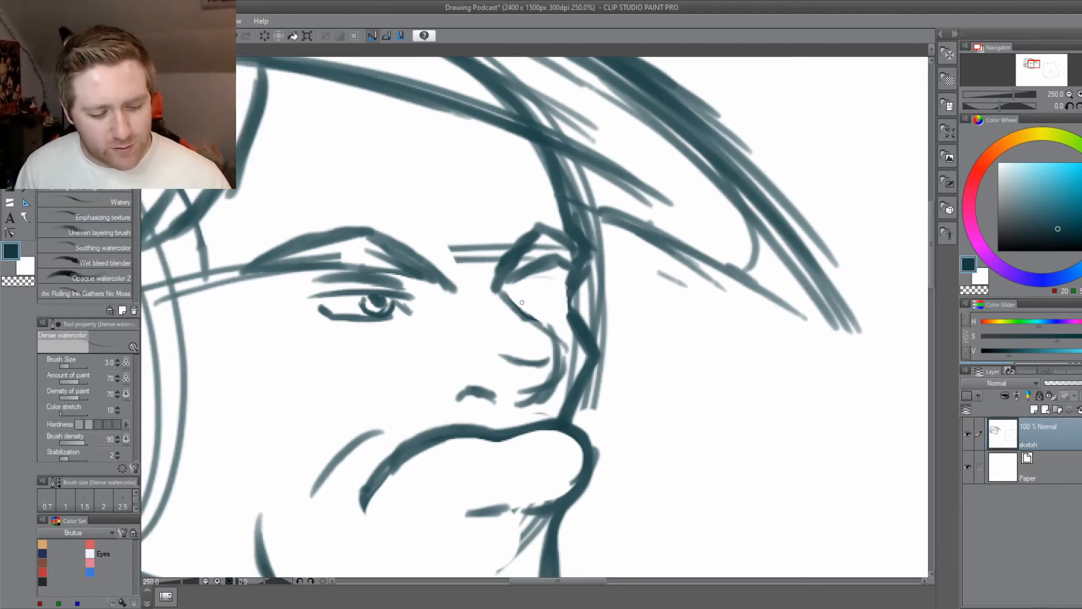
Redraw the nose contour from the far eye's inner corner around the tip in a darker line, and reduce the brush size to 2.5.
drag(546, 326, 548, 330)
mouse_move(503, 296)
mouse_down()
mouse_move(545, 325)
mouse_move(559, 364)
mouse_move(551, 388)
mouse_move(528, 379)
mouse_move(512, 401)
mouse_up()
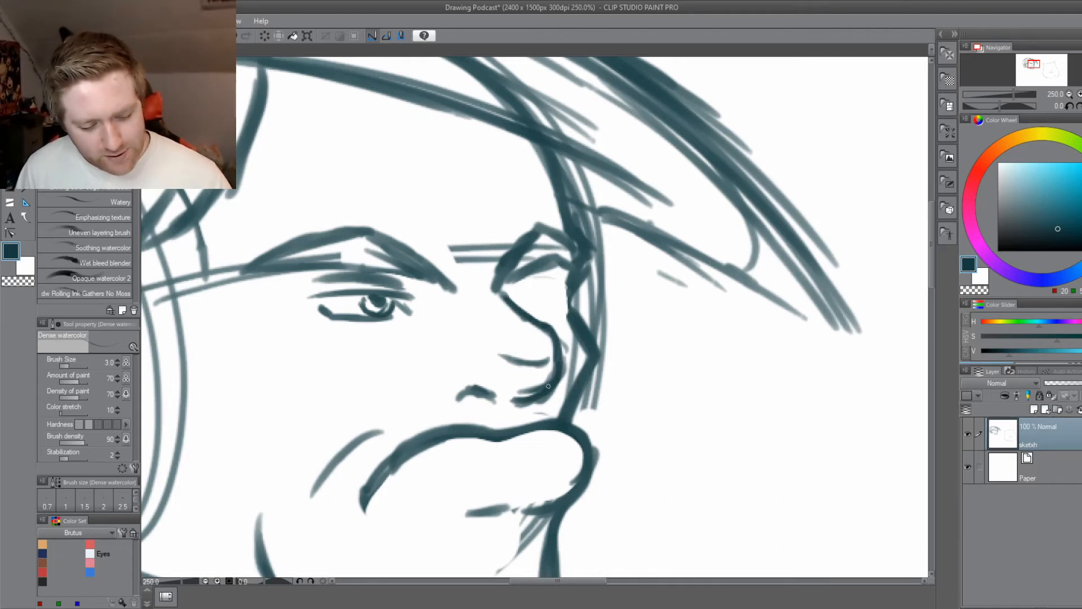
drag(552, 370, 514, 396)
drag(452, 370, 416, 402)
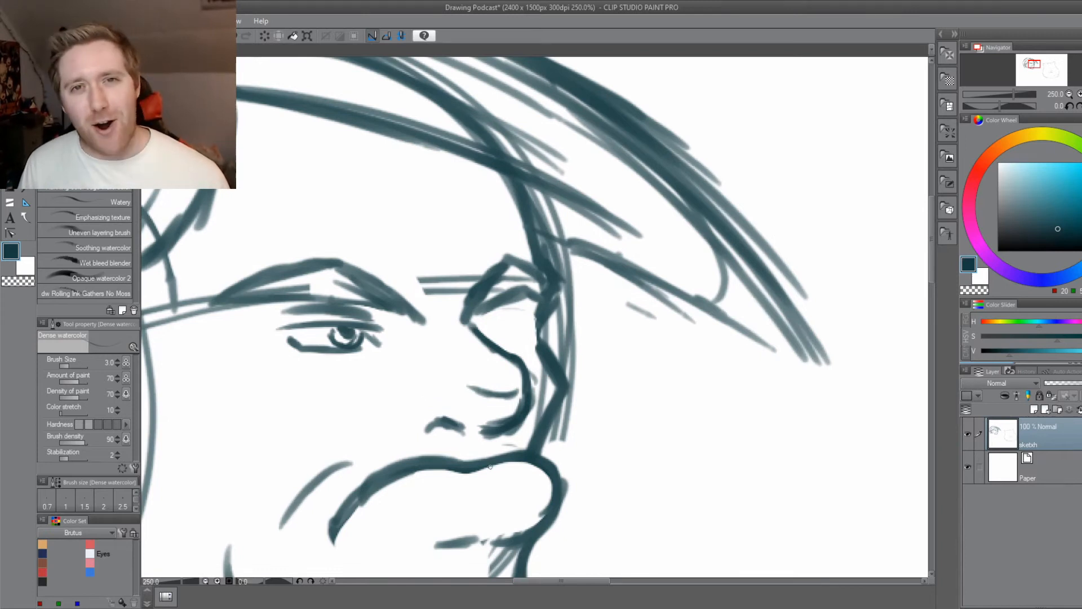
drag(474, 433, 466, 438)
key([)
Try outlining the far eye's upper and lower lids and undo the last lid strokes.
mouse_move(484, 328)
mouse_down()
mouse_move(478, 337)
mouse_move(530, 325)
mouse_move(517, 323)
mouse_up()
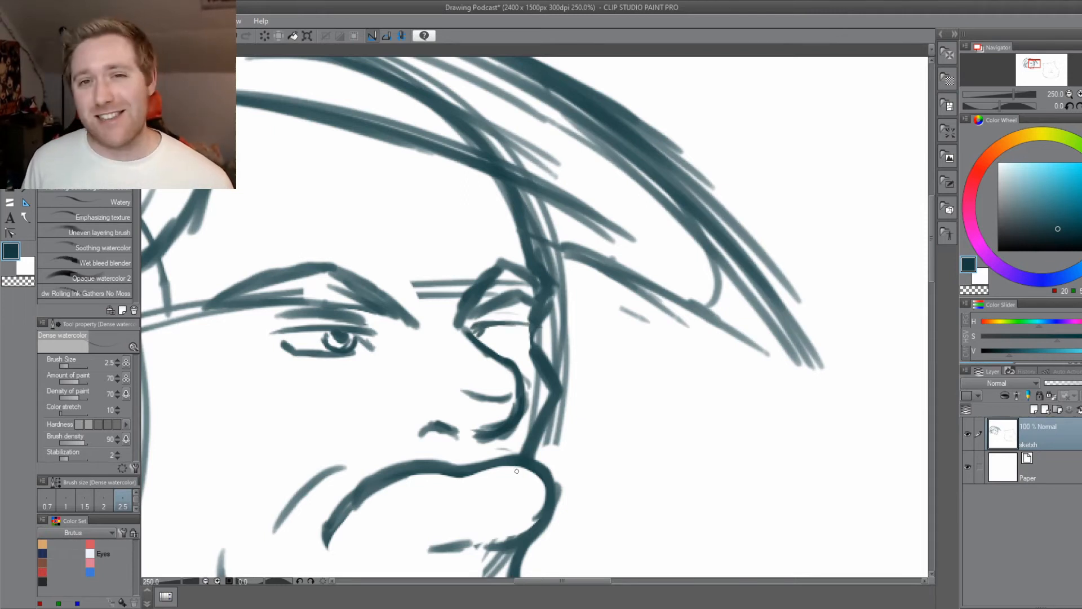
drag(488, 438, 538, 445)
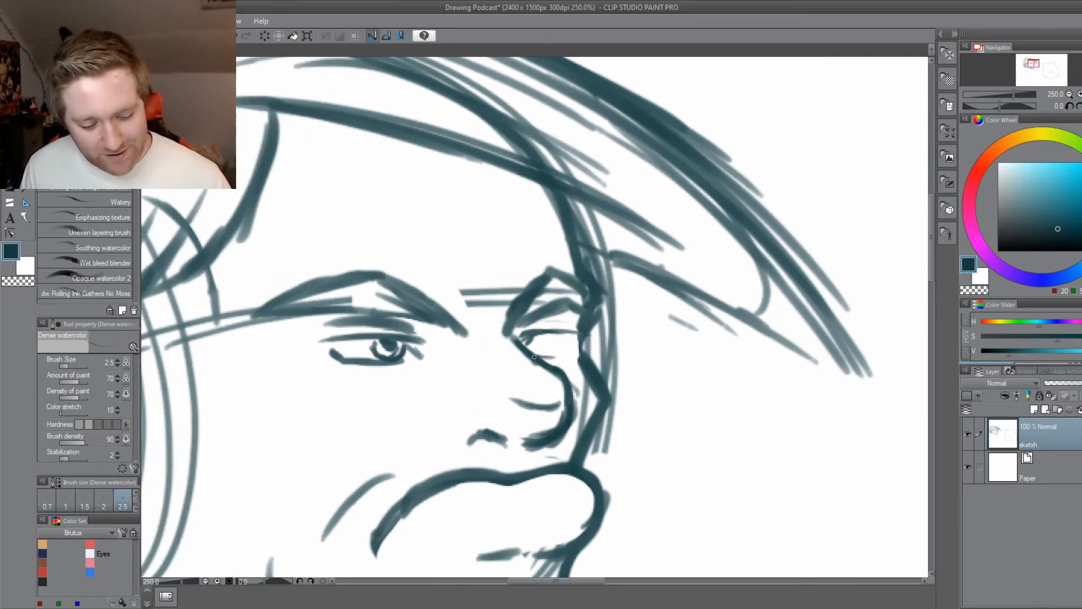
drag(534, 357, 572, 351)
mouse_move(564, 355)
mouse_down()
mouse_move(576, 333)
mouse_move(563, 356)
mouse_move(573, 357)
mouse_up()
key(ctrl+z)
key(ctrl+z)
key(ctrl+z)
key(ctrl+z)
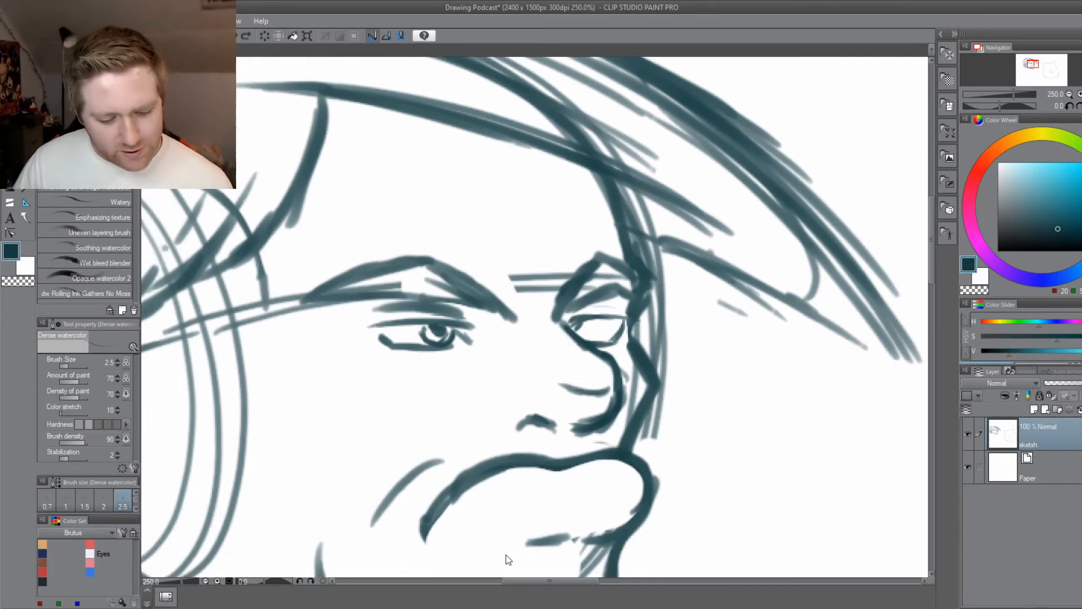
Save the drawing, erase the far eye's lid lines, draw a lower curved upper lid from the inner corner and save again.
key(ctrl+s)
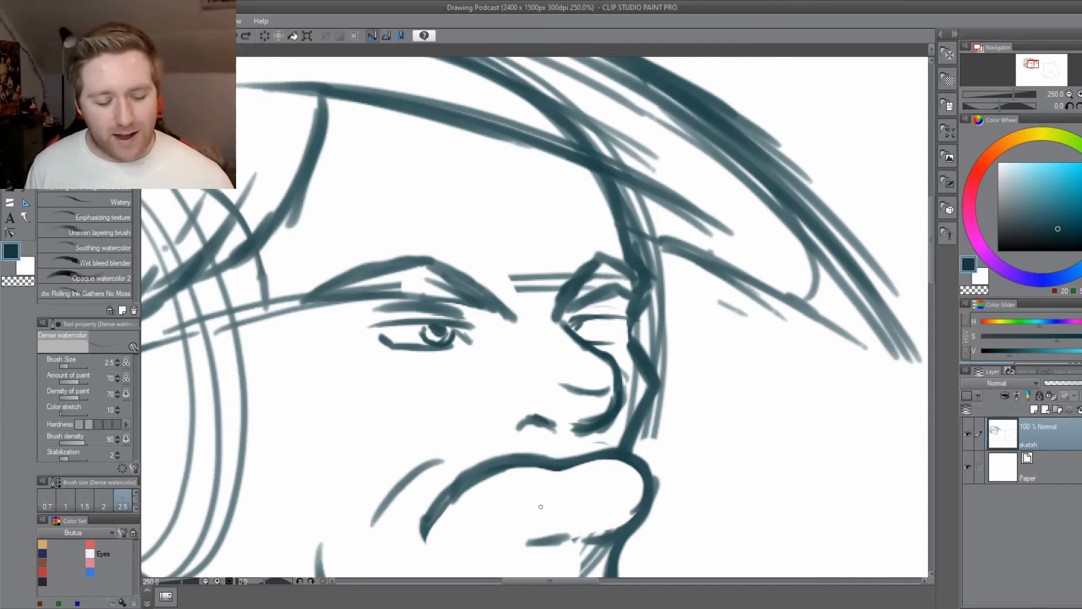
key(e)
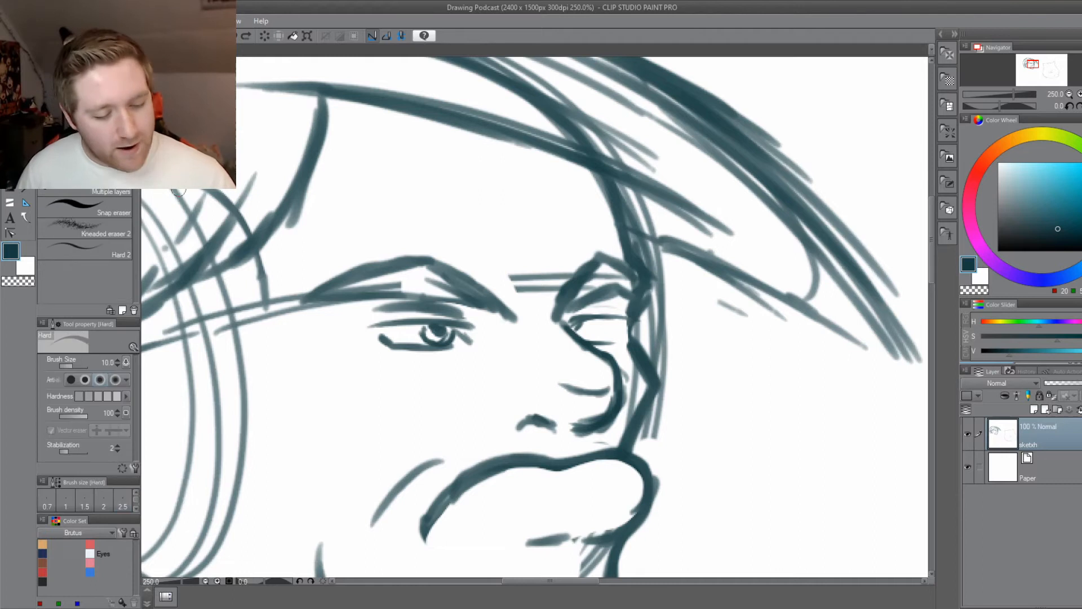
mouse_move(609, 321)
mouse_down()
mouse_move(639, 325)
mouse_move(640, 314)
mouse_move(606, 322)
mouse_move(611, 345)
mouse_move(583, 326)
mouse_up()
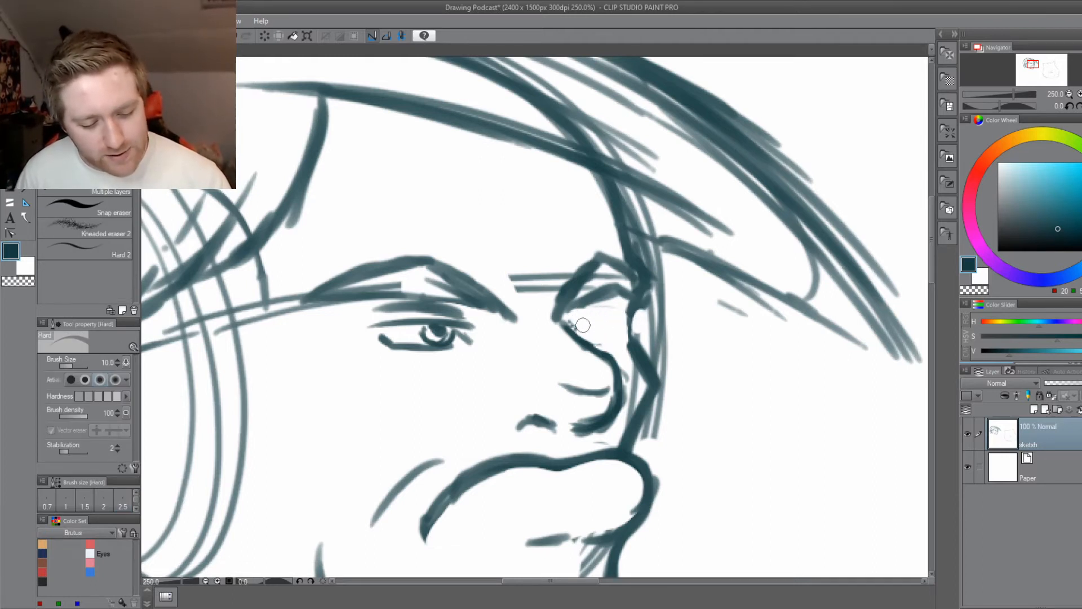
key(b)
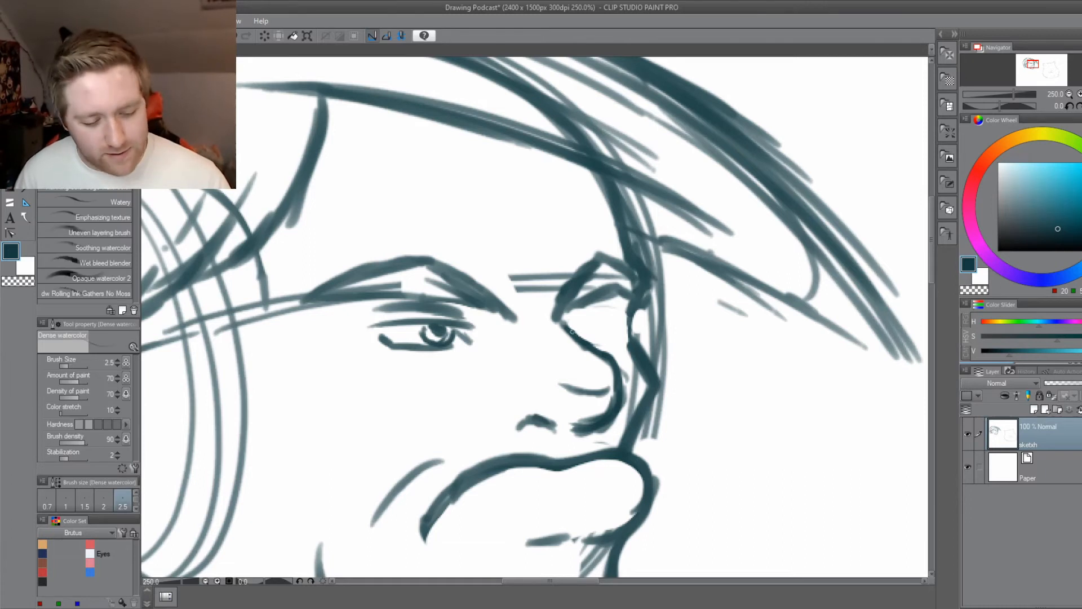
drag(566, 331, 619, 324)
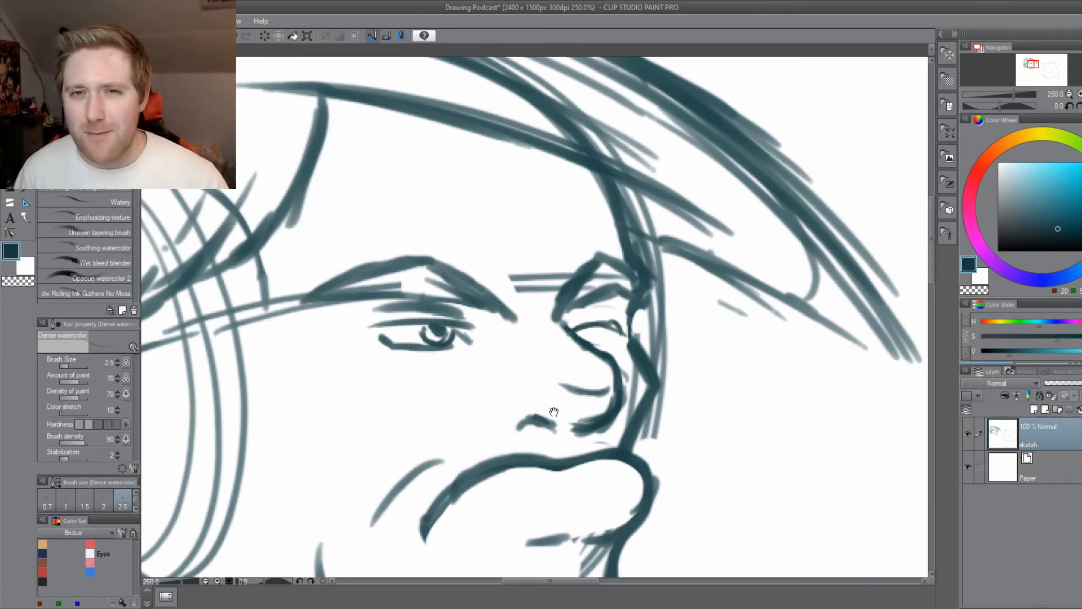
drag(554, 412, 542, 432)
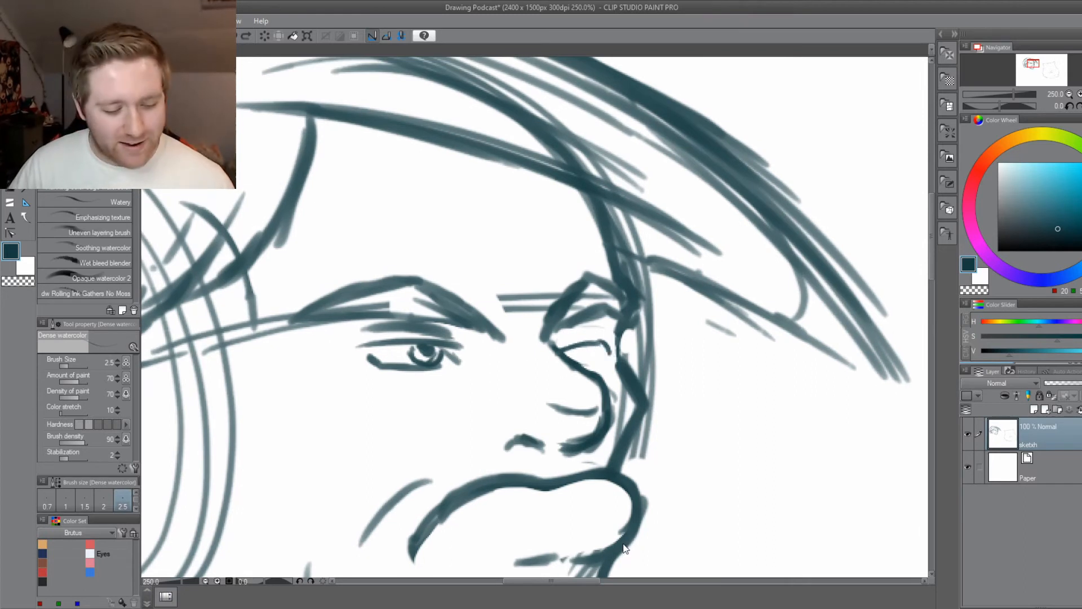
key(ctrl+s)
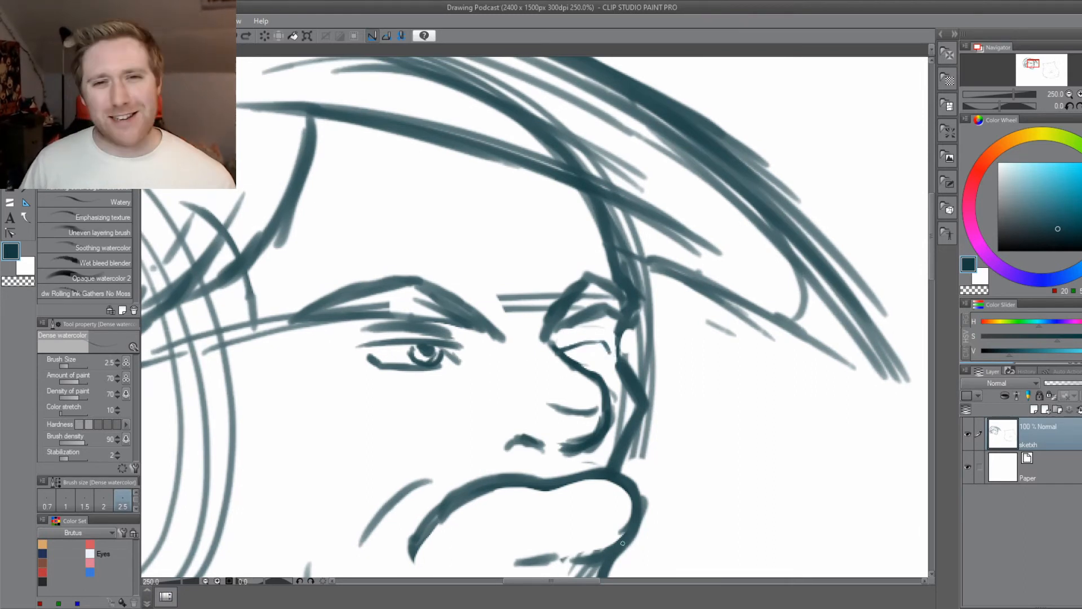
Draw the iris and pupil under the far eye's new upper lid, complete the lower lid and add a crease above.
mouse_move(565, 344)
mouse_down()
mouse_move(605, 339)
mouse_move(607, 355)
mouse_move(608, 340)
mouse_move(609, 356)
mouse_move(611, 340)
mouse_move(588, 334)
mouse_move(591, 362)
mouse_move(606, 358)
mouse_move(599, 345)
mouse_move(590, 358)
mouse_up()
drag(588, 346, 600, 355)
drag(529, 401, 557, 402)
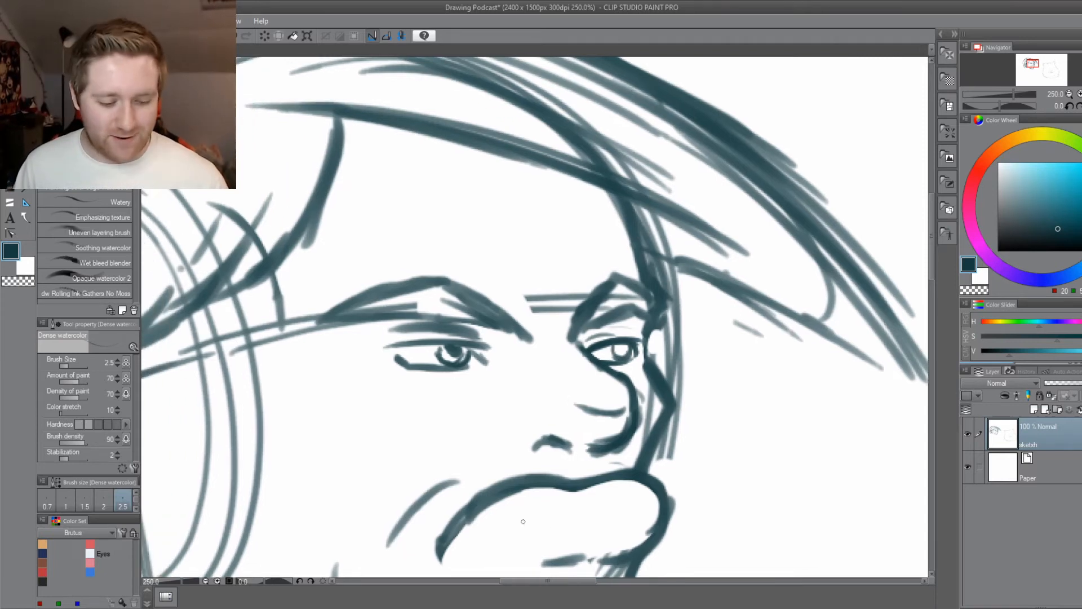
drag(523, 521, 583, 426)
drag(684, 252, 683, 253)
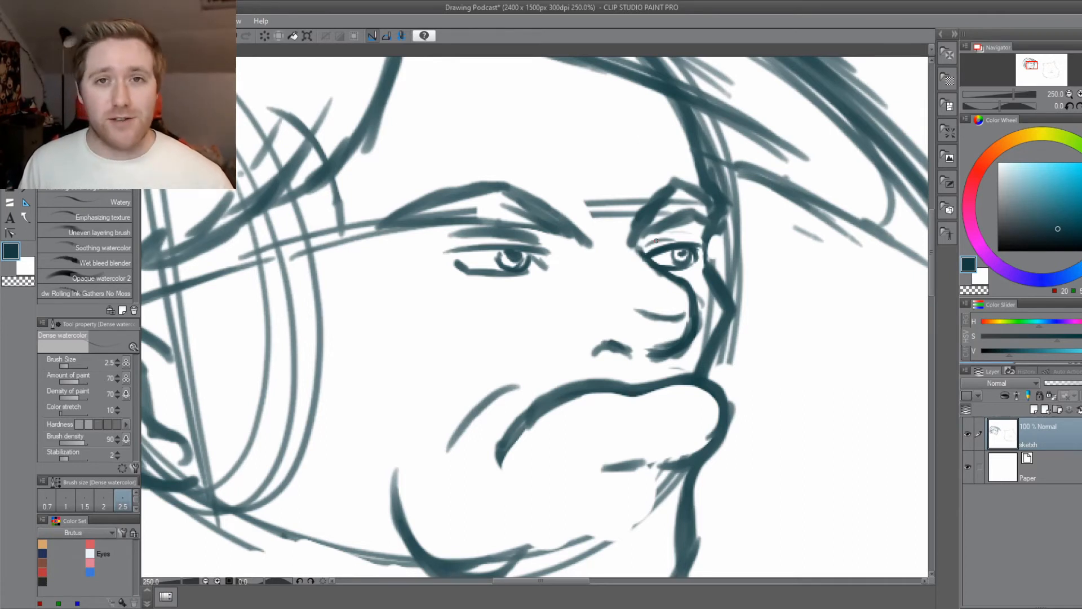
Darken the face contour beside the far eye from brow to cheek and reinforce the far eye's upper lid.
drag(420, 418, 434, 433)
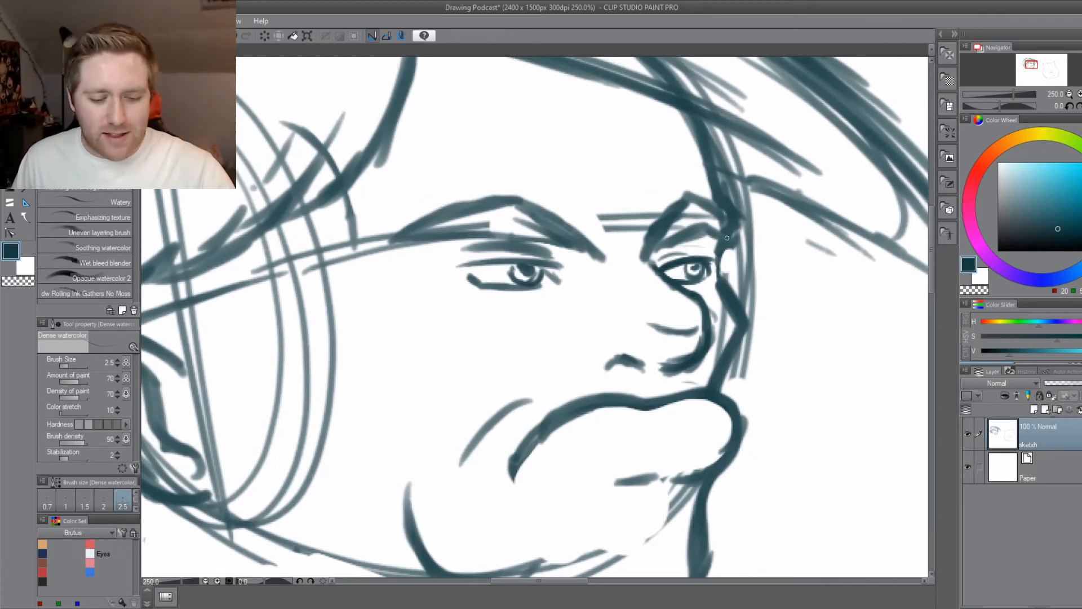
mouse_move(727, 237)
mouse_down()
mouse_move(722, 285)
mouse_move(734, 215)
mouse_move(721, 269)
mouse_up()
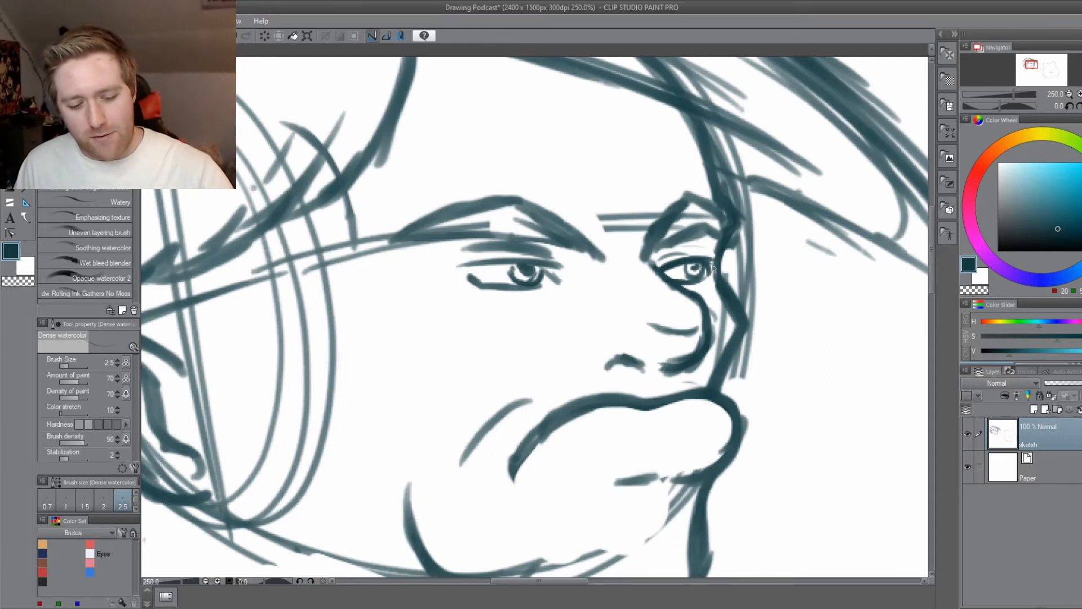
drag(540, 478, 557, 474)
drag(679, 258, 731, 251)
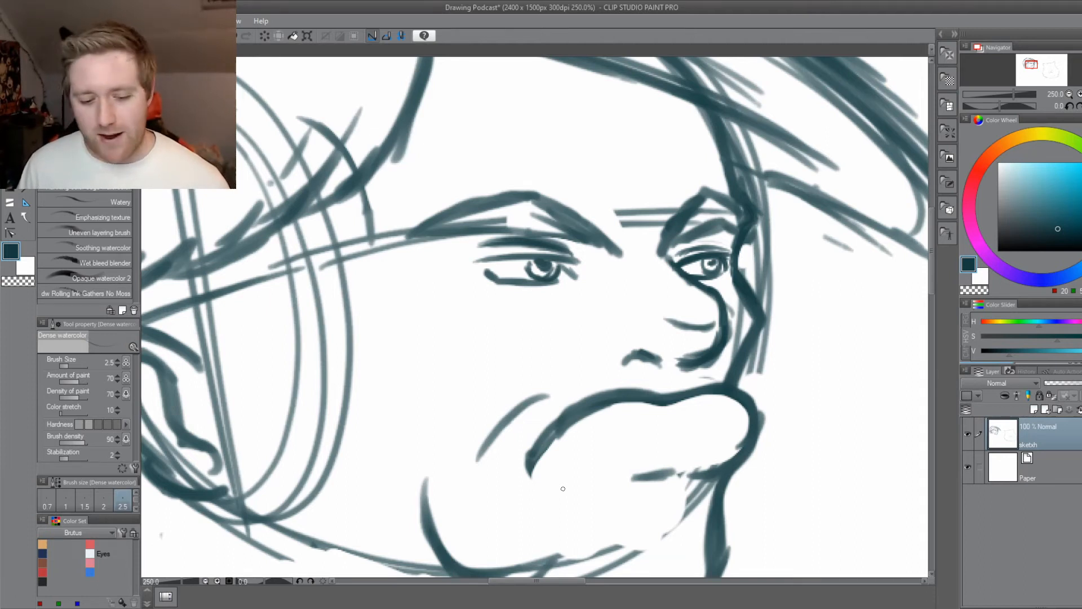
scroll(563, 489, down, 4)
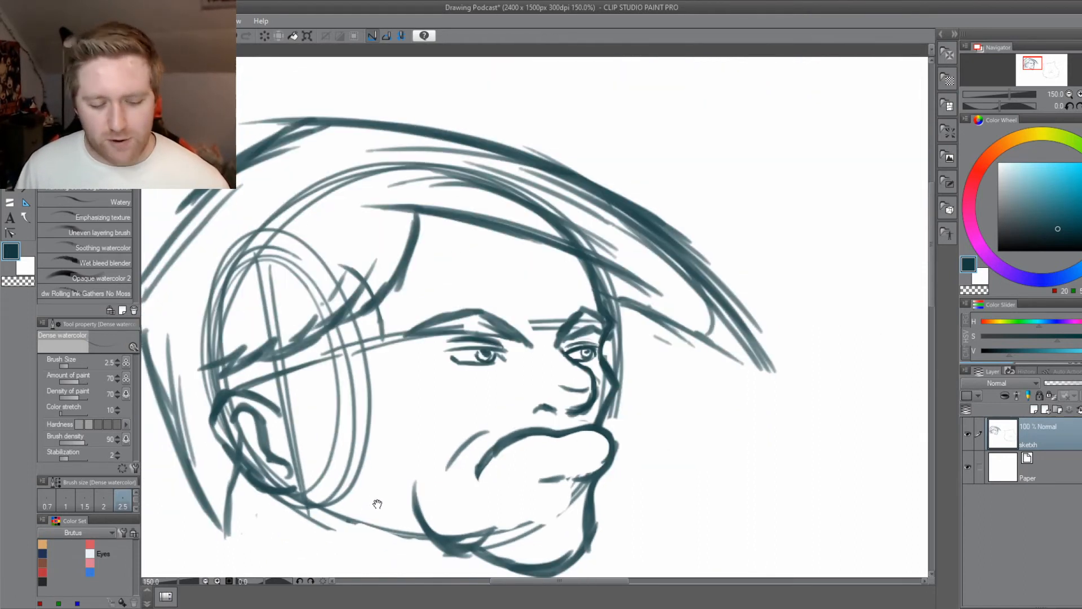
drag(525, 464, 532, 477)
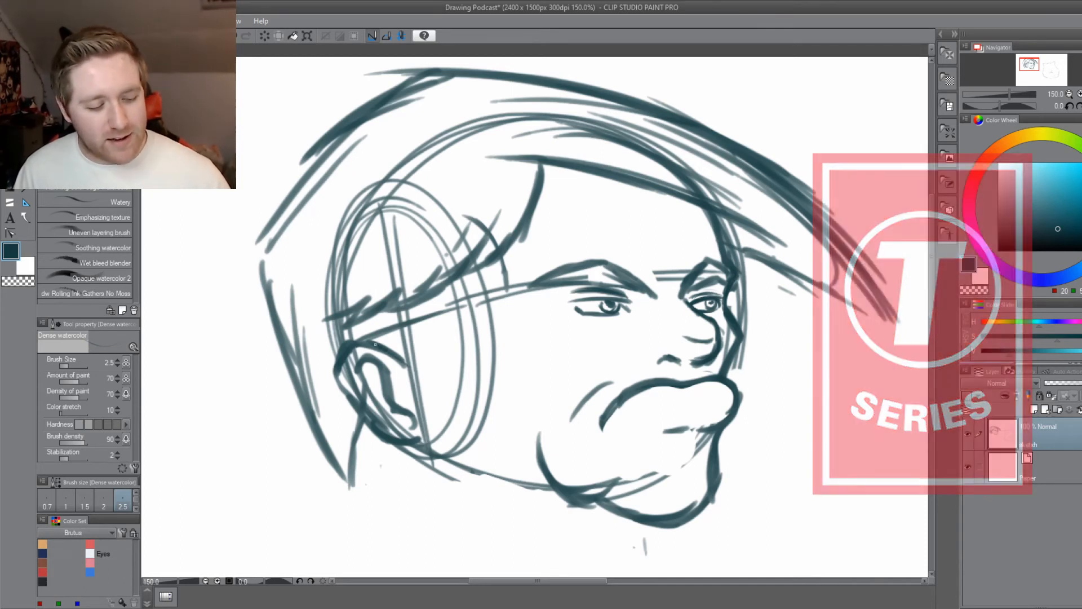
Darken the ear's upper rim and back edge, and strengthen the hairline at the temple.
drag(352, 339, 404, 364)
drag(336, 370, 385, 436)
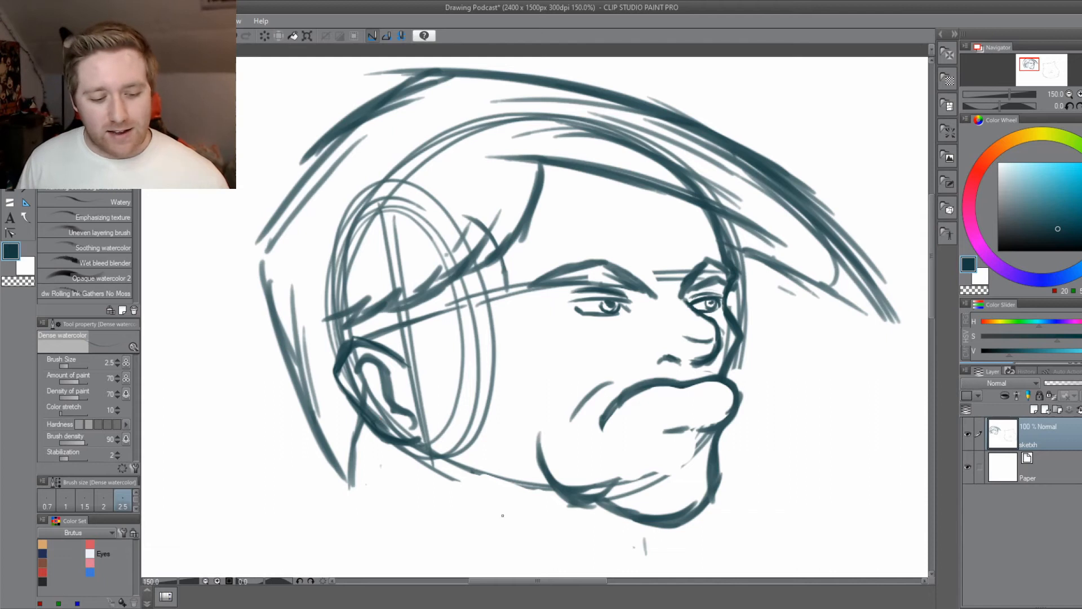
mouse_move(542, 168)
mouse_down()
mouse_move(493, 257)
mouse_move(520, 221)
mouse_move(425, 294)
mouse_move(520, 204)
mouse_up()
Strengthen the lower edge of the hair sweep over the forehead, raise the brush size to 4.5 and darken the sweep's outer edge.
drag(585, 354, 491, 374)
drag(643, 272, 771, 329)
drag(675, 284, 795, 351)
key(bracketright)
key(bracketright)
mouse_move(612, 162)
mouse_down()
mouse_move(769, 299)
mouse_move(812, 362)
mouse_up()
drag(584, 157, 762, 287)
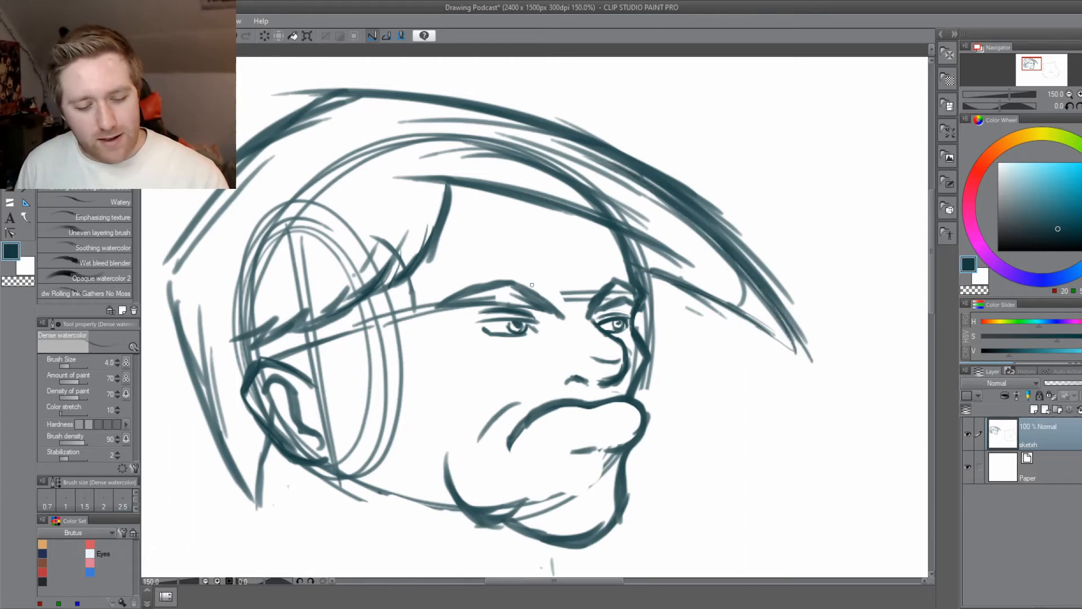
Erase the old neck line behind the ear and the hair's lower tip with the Hard eraser at size 12.0, and return to the brush.
drag(523, 445, 559, 426)
mouse_move(365, 506)
mouse_down()
mouse_move(413, 430)
mouse_move(442, 456)
mouse_up()
key(e)
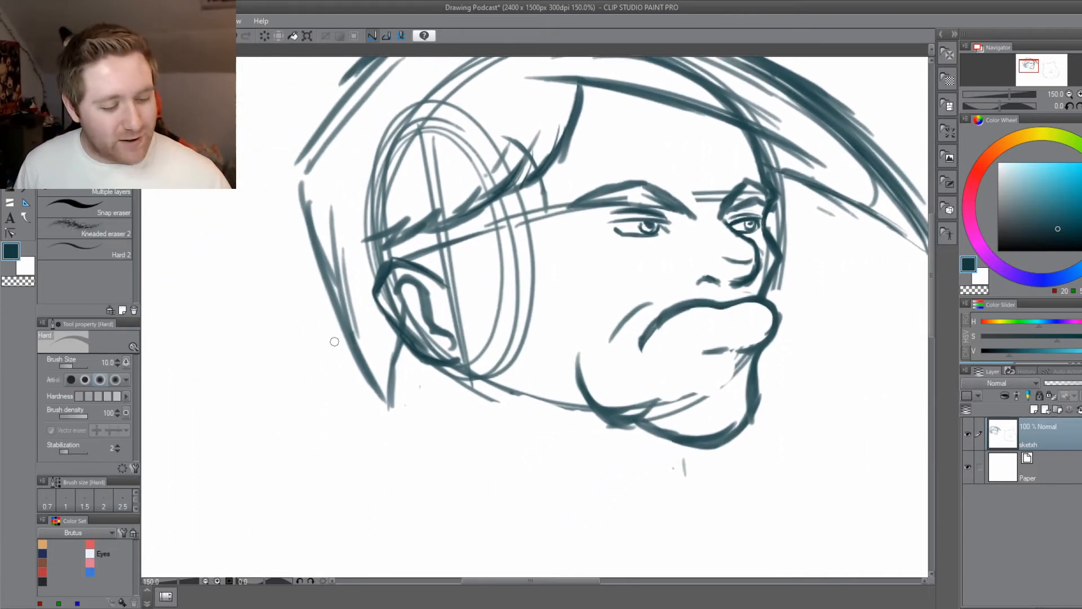
mouse_move(395, 381)
mouse_down()
mouse_move(401, 350)
mouse_move(391, 336)
mouse_move(404, 391)
mouse_move(391, 376)
mouse_move(392, 406)
mouse_move(383, 398)
mouse_move(408, 374)
mouse_up()
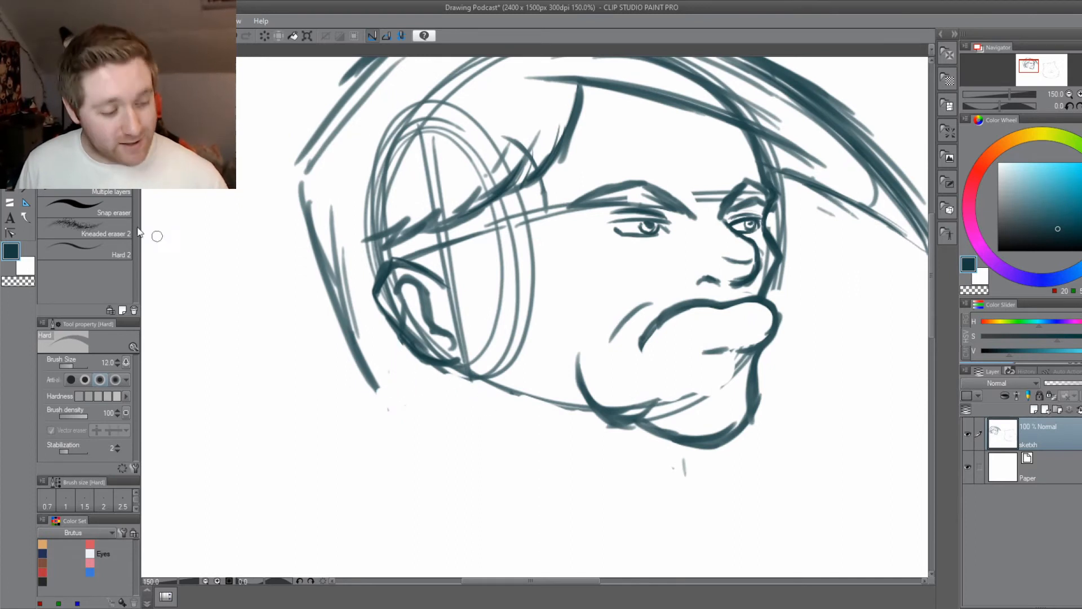
key(b)
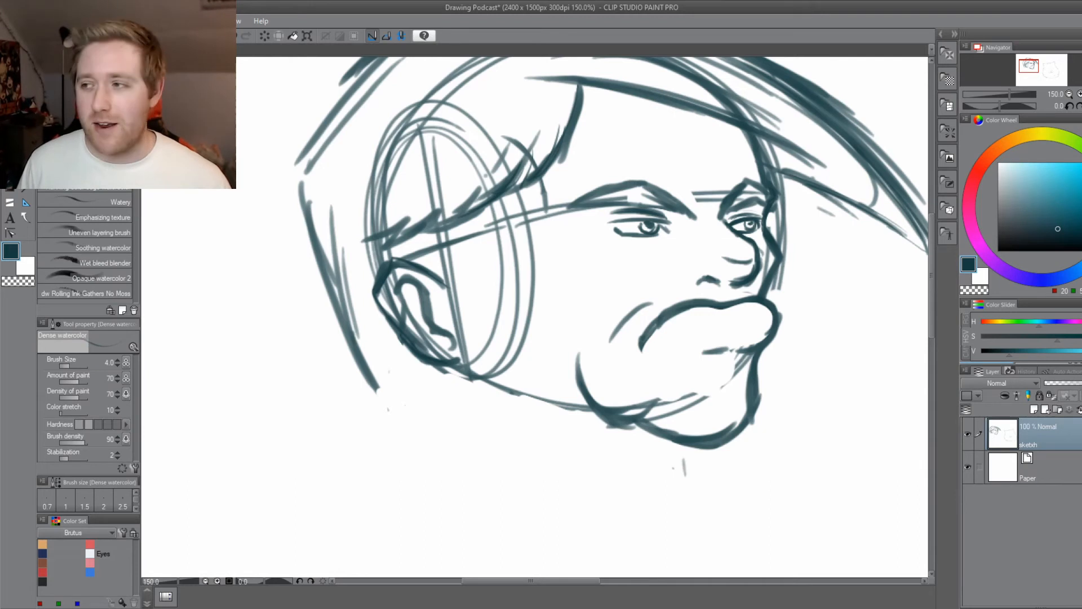
Draw the back of the neck below the ear and a short neck line beneath the chin with brush size 4.0.
drag(535, 444, 512, 389)
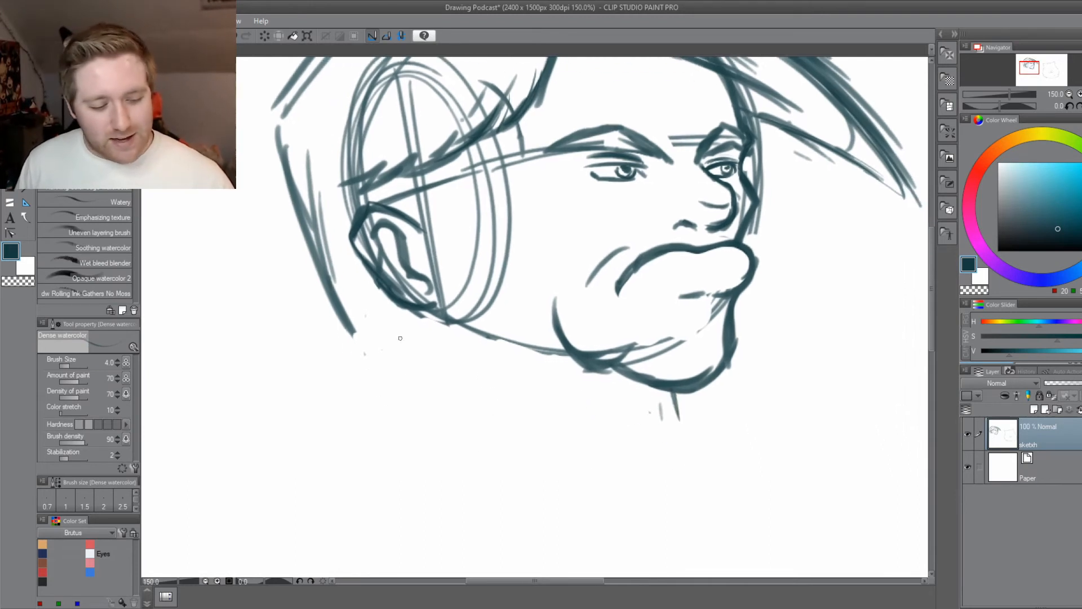
drag(395, 330, 407, 368)
drag(388, 294, 408, 364)
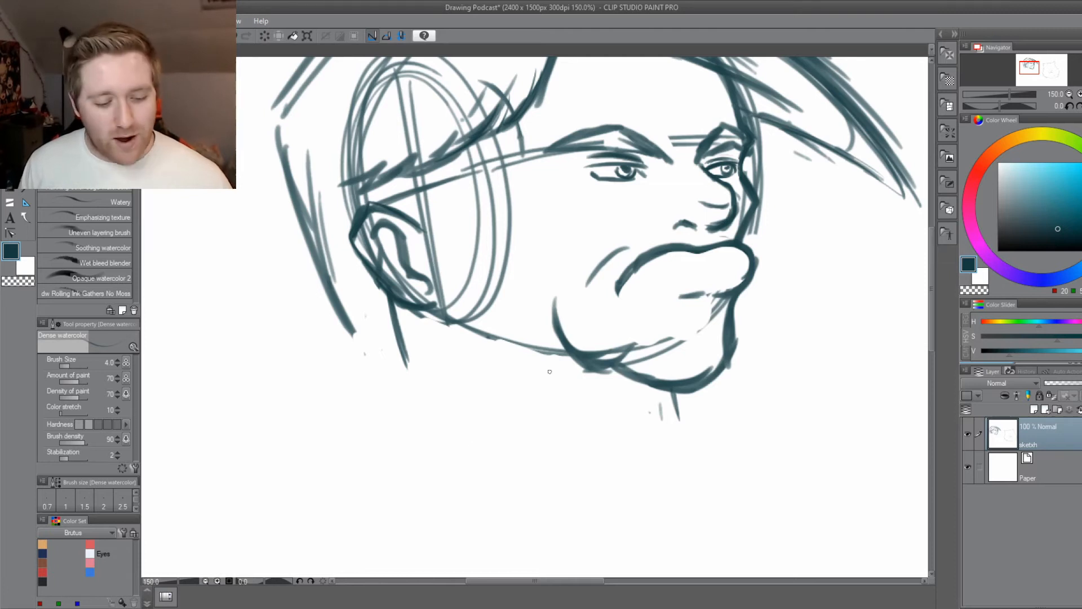
Draw a dark jawline curving from below the earlobe along the lower face to the chin.
drag(566, 353, 458, 318)
mouse_move(440, 274)
mouse_down()
mouse_move(463, 320)
mouse_move(537, 340)
mouse_move(495, 329)
mouse_up()
mouse_move(451, 307)
mouse_down()
mouse_move(549, 351)
mouse_move(534, 347)
mouse_up()
drag(437, 272, 456, 310)
mouse_move(429, 252)
mouse_down()
mouse_move(455, 313)
mouse_move(555, 347)
mouse_move(521, 388)
mouse_up()
drag(440, 374, 506, 397)
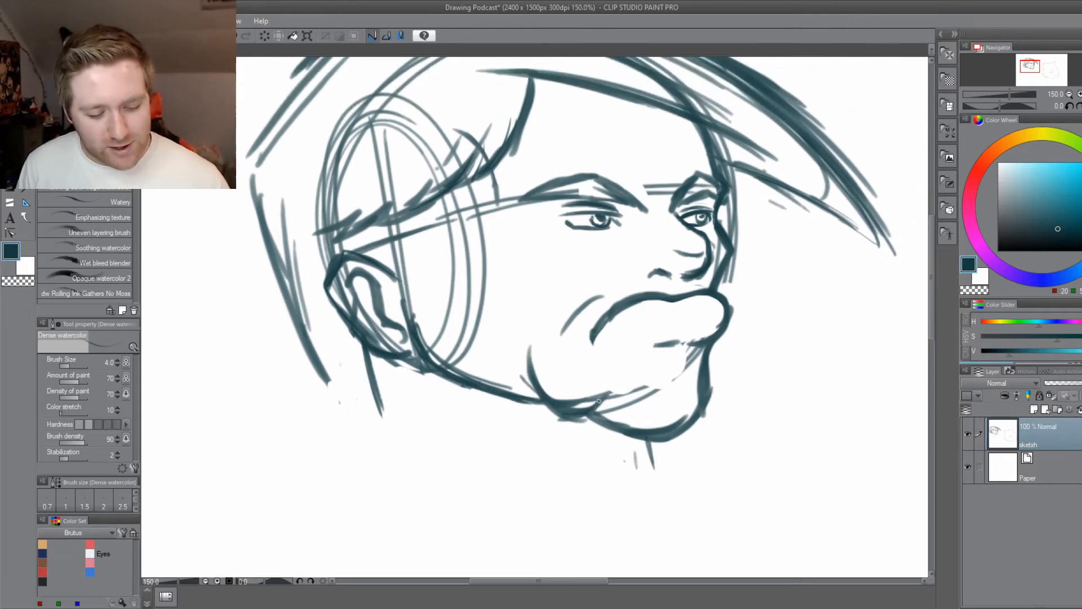
Erase the construction line across the chin and the circle guides over the cheek with the Hard eraser, raising its size to 30.0.
key(e)
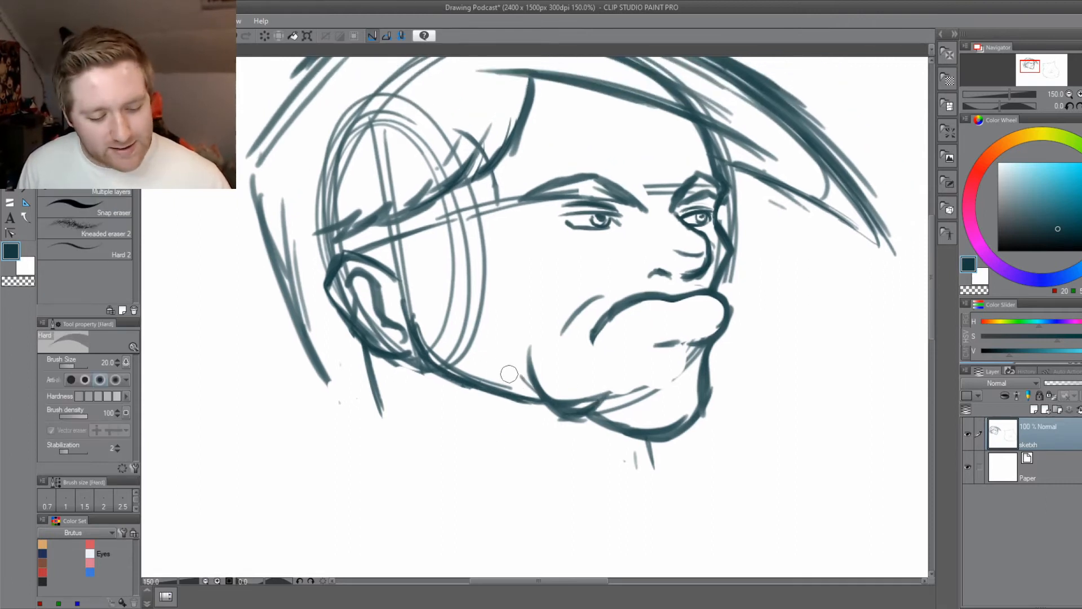
mouse_move(565, 397)
mouse_down()
mouse_move(597, 393)
mouse_move(601, 383)
mouse_move(566, 403)
mouse_move(603, 381)
mouse_move(613, 409)
mouse_move(644, 400)
mouse_move(693, 354)
mouse_up()
drag(465, 456, 524, 487)
key(bracketright)
key(bracketright)
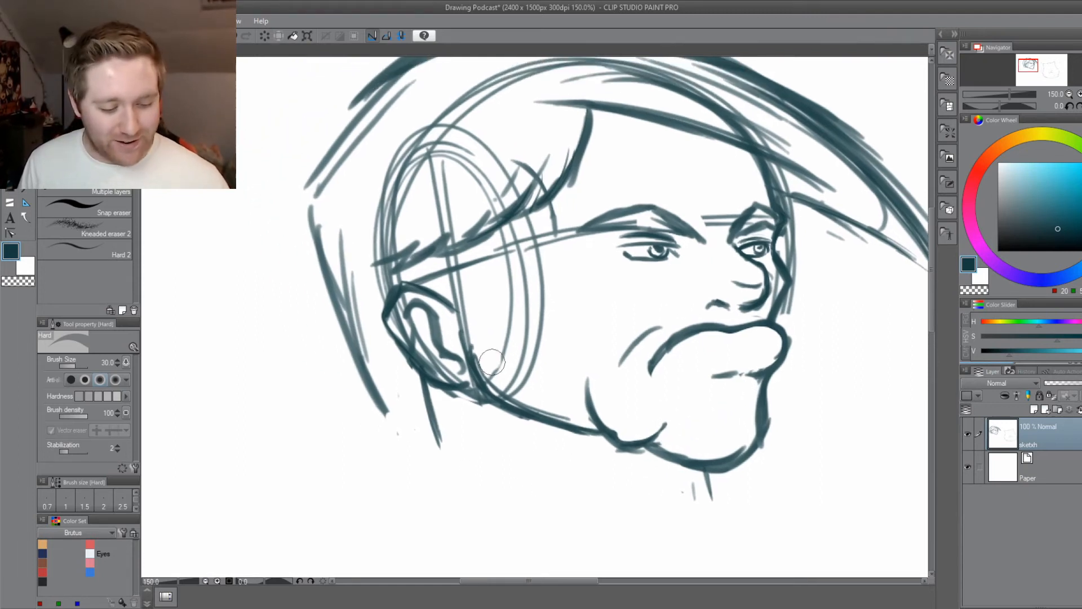
mouse_move(490, 362)
mouse_down()
mouse_move(521, 396)
mouse_move(579, 417)
mouse_move(510, 371)
mouse_move(523, 374)
mouse_move(512, 320)
mouse_move(533, 321)
mouse_move(529, 275)
mouse_move(566, 219)
mouse_move(536, 280)
mouse_move(569, 216)
mouse_move(564, 224)
mouse_move(588, 247)
mouse_move(518, 277)
mouse_move(536, 231)
mouse_move(477, 261)
mouse_up()
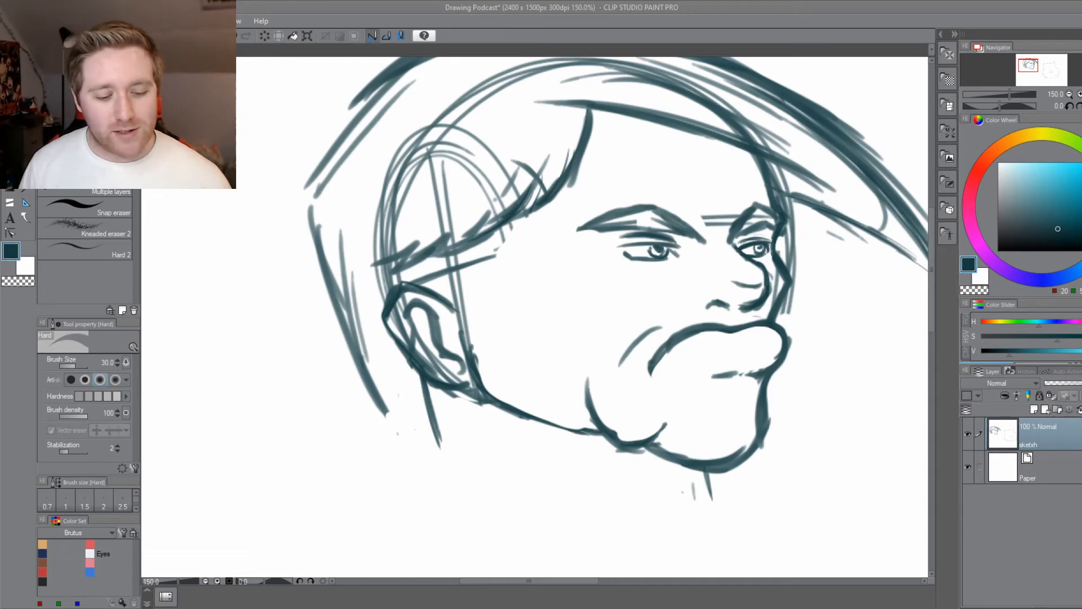
Erase the neck line behind the ear and redraw it as a more vertical stroke with the Dense watercolor brush at size 4.0.
scroll(580, 454, down, 1)
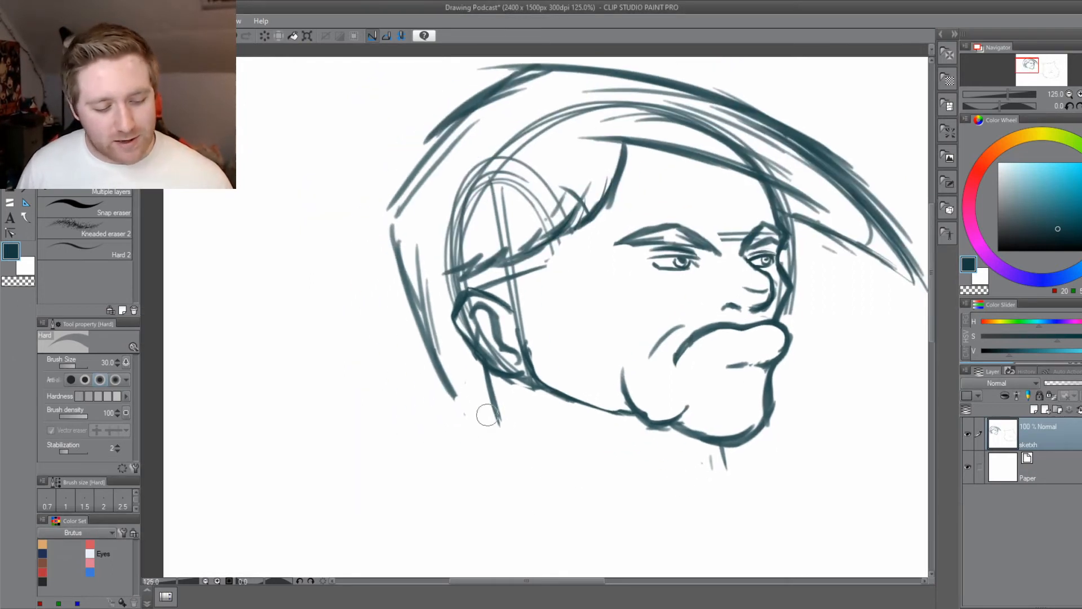
drag(490, 389, 483, 378)
drag(551, 485, 500, 443)
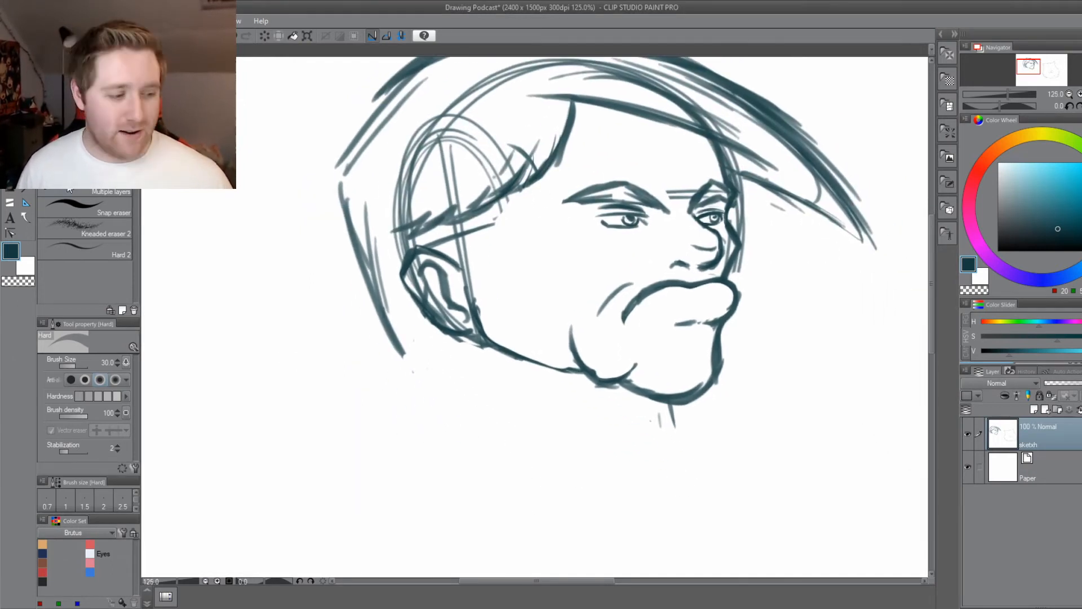
click(11, 142)
drag(451, 366, 483, 337)
drag(465, 297, 461, 352)
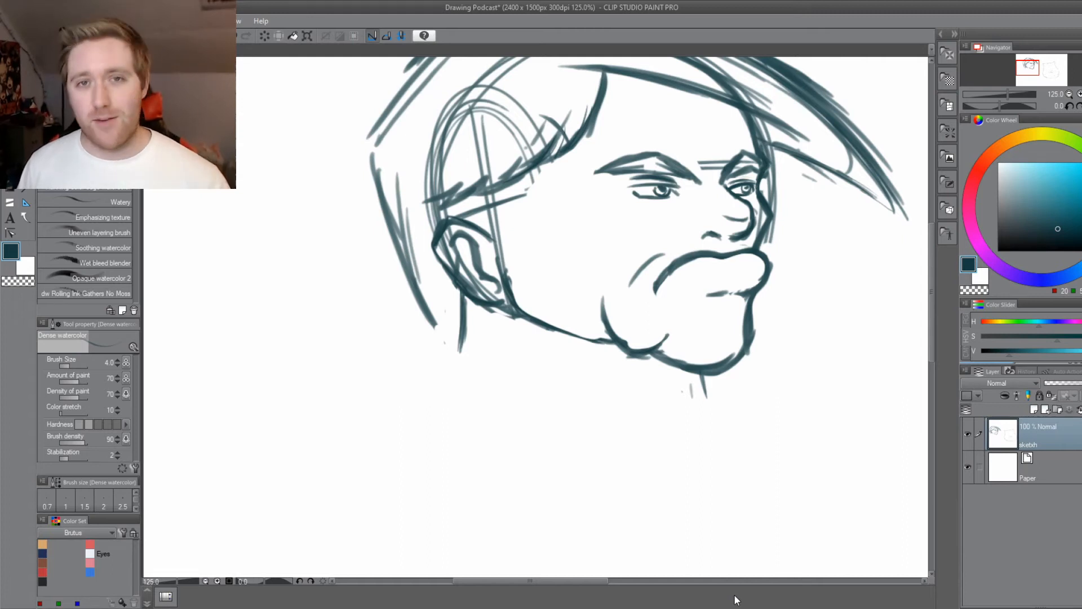
Erase the short neck lines beneath the chin and the remaining skull-circle guides in front of the ear and over the temple.
drag(621, 437, 560, 466)
key(e)
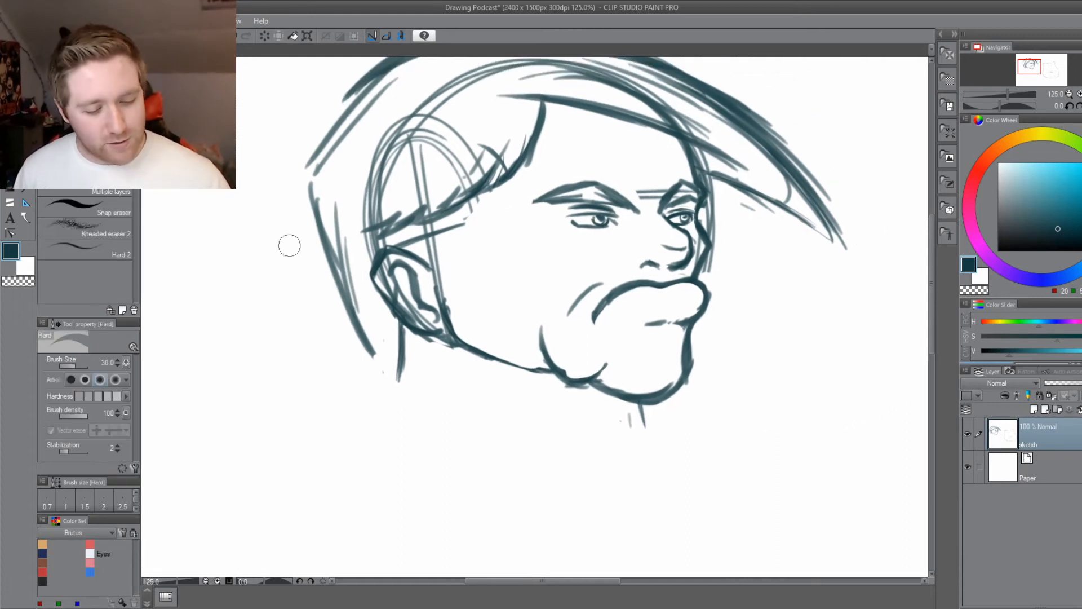
mouse_move(641, 428)
mouse_down()
mouse_move(636, 411)
mouse_move(667, 432)
mouse_up()
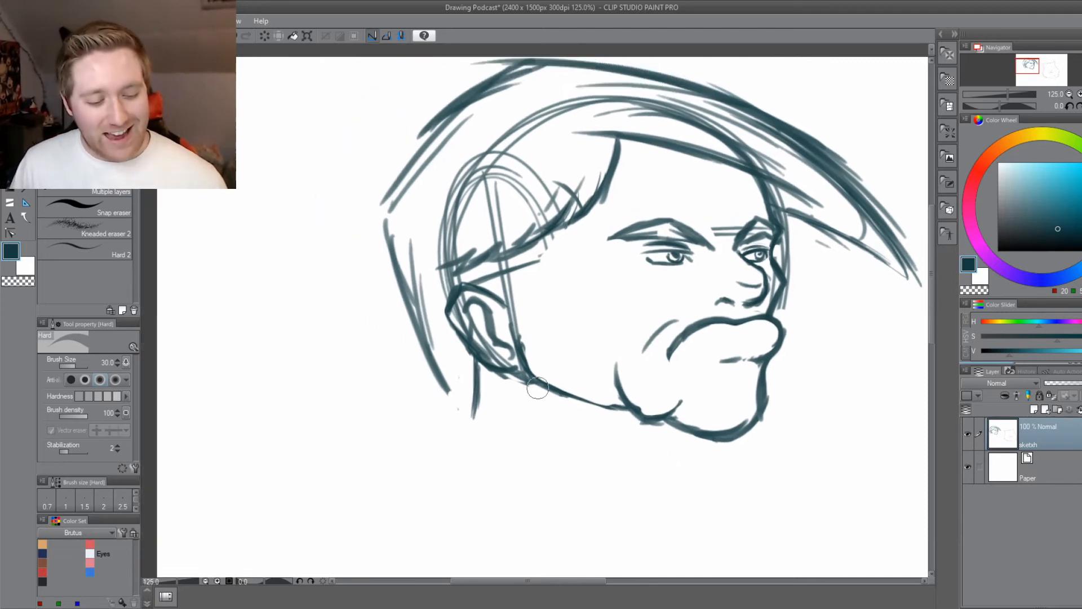
mouse_move(518, 296)
mouse_down()
mouse_move(515, 323)
mouse_move(503, 277)
mouse_up()
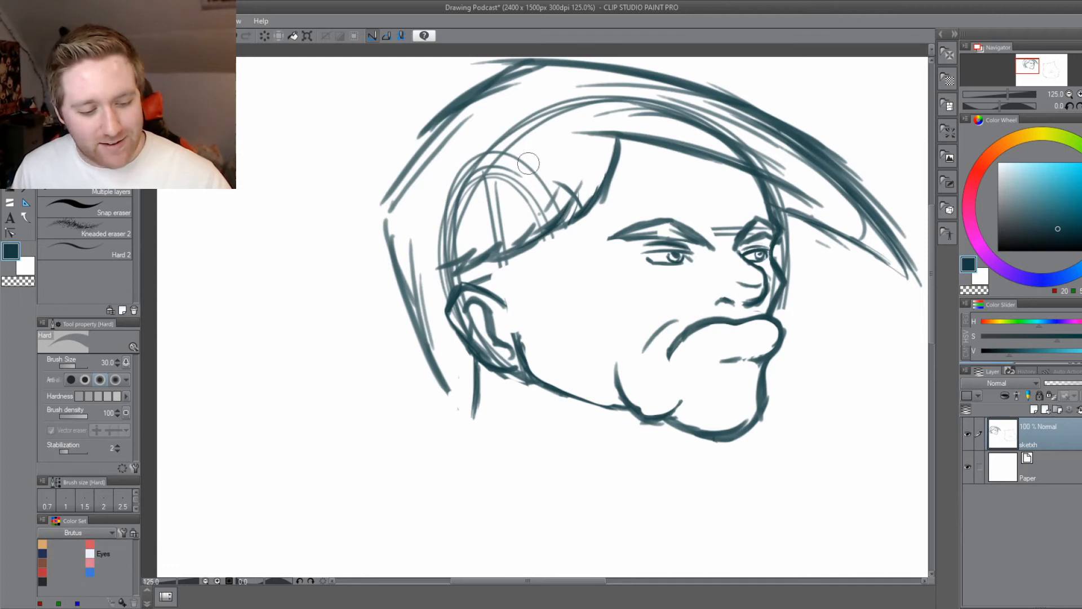
mouse_move(528, 164)
mouse_down()
mouse_move(535, 204)
mouse_move(519, 203)
mouse_move(523, 151)
mouse_move(494, 198)
mouse_move(491, 239)
mouse_move(470, 217)
mouse_move(462, 169)
mouse_move(439, 238)
mouse_move(455, 238)
mouse_move(440, 255)
mouse_move(523, 115)
mouse_move(559, 106)
mouse_move(560, 82)
mouse_up()
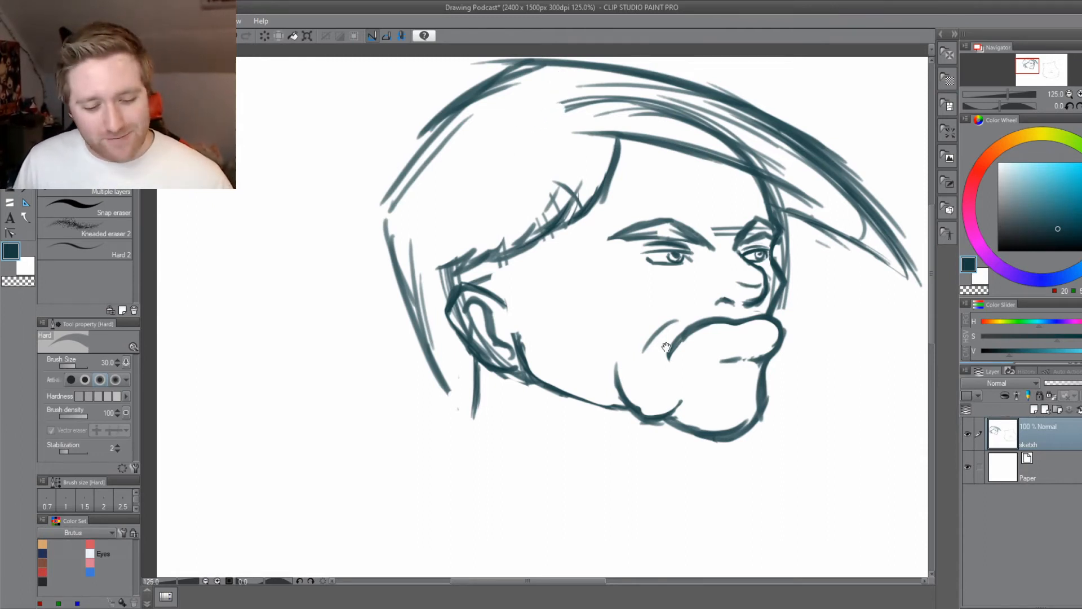
Reduce the eraser size to 20.0 and erase the leftover construction lines inside the hair sweep and along the face's front edge.
drag(667, 347, 561, 431)
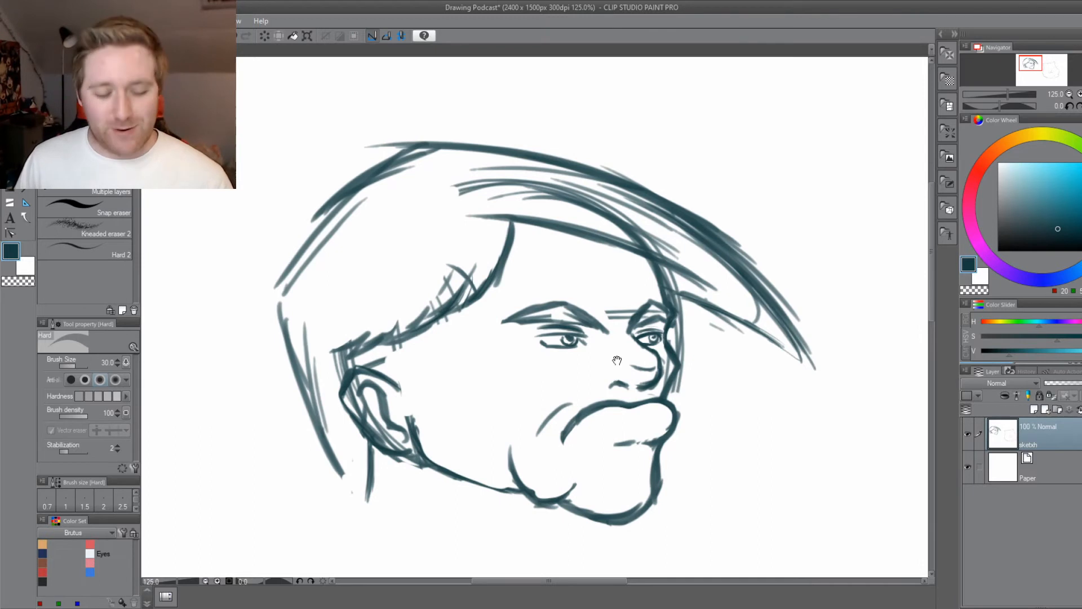
mouse_move(617, 360)
mouse_down()
mouse_move(572, 382)
mouse_move(635, 353)
mouse_move(639, 403)
mouse_move(626, 302)
mouse_up()
key(bracketleft)
key(bracketleft)
drag(711, 322, 718, 342)
mouse_move(626, 272)
mouse_down()
mouse_move(555, 247)
mouse_move(633, 261)
mouse_move(623, 256)
mouse_move(681, 293)
mouse_move(523, 202)
mouse_move(420, 187)
mouse_move(396, 213)
mouse_move(435, 227)
mouse_up()
drag(340, 396, 462, 413)
Draw flowing strand lines along the front hair sweep and at the back of the head with brush size 4.0.
key(b)
drag(610, 249, 766, 309)
drag(698, 275, 582, 238)
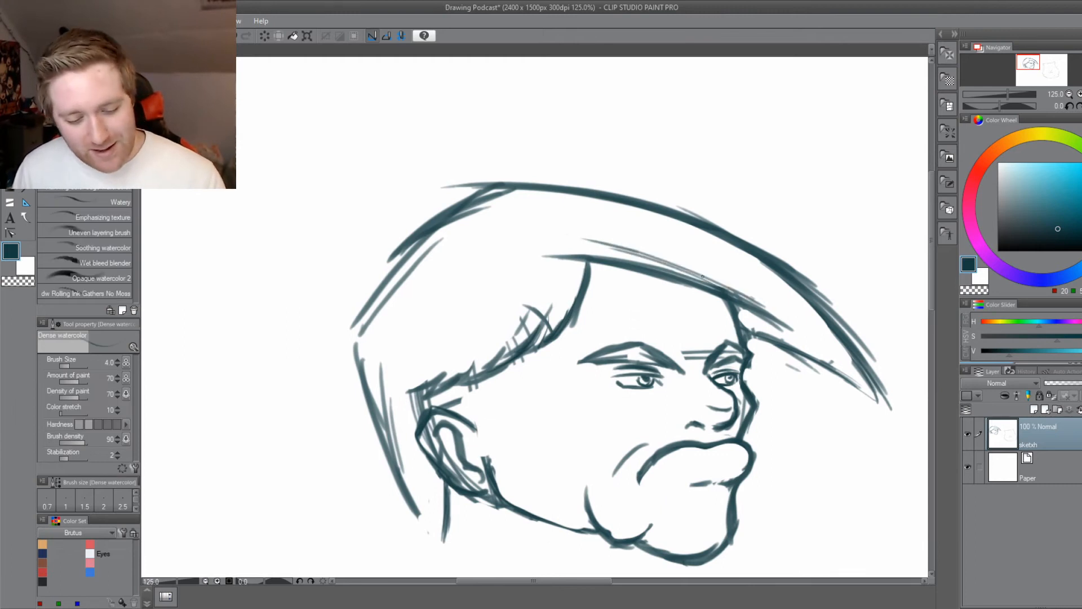
drag(651, 231, 807, 300)
drag(753, 266, 618, 227)
mouse_move(357, 371)
mouse_down()
mouse_move(389, 309)
mouse_move(363, 420)
mouse_up()
drag(378, 300, 471, 237)
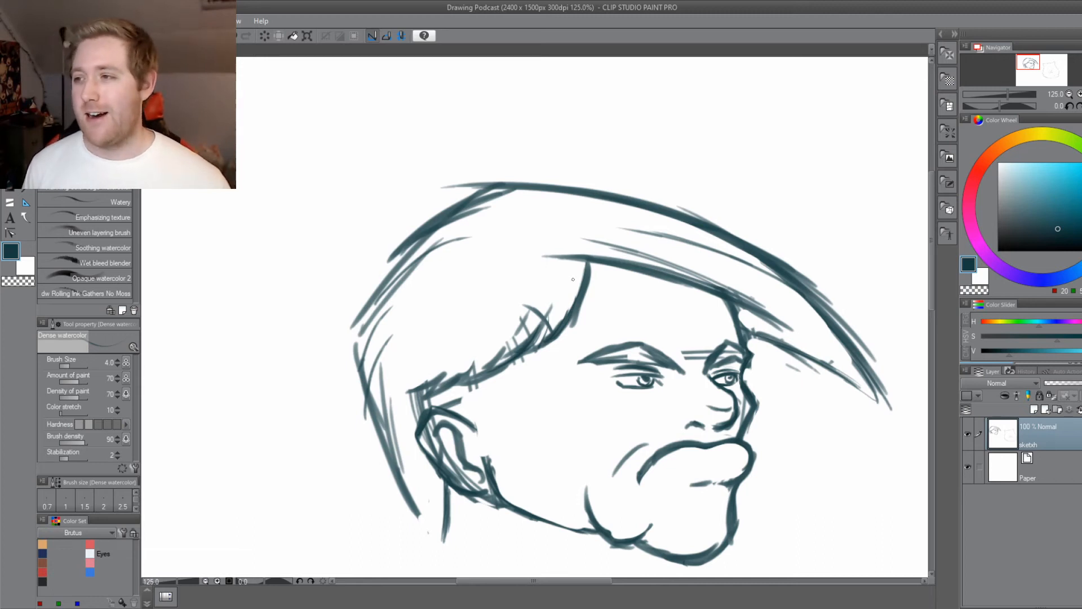
mouse_move(523, 563)
mouse_down()
mouse_move(482, 466)
mouse_move(531, 423)
mouse_up()
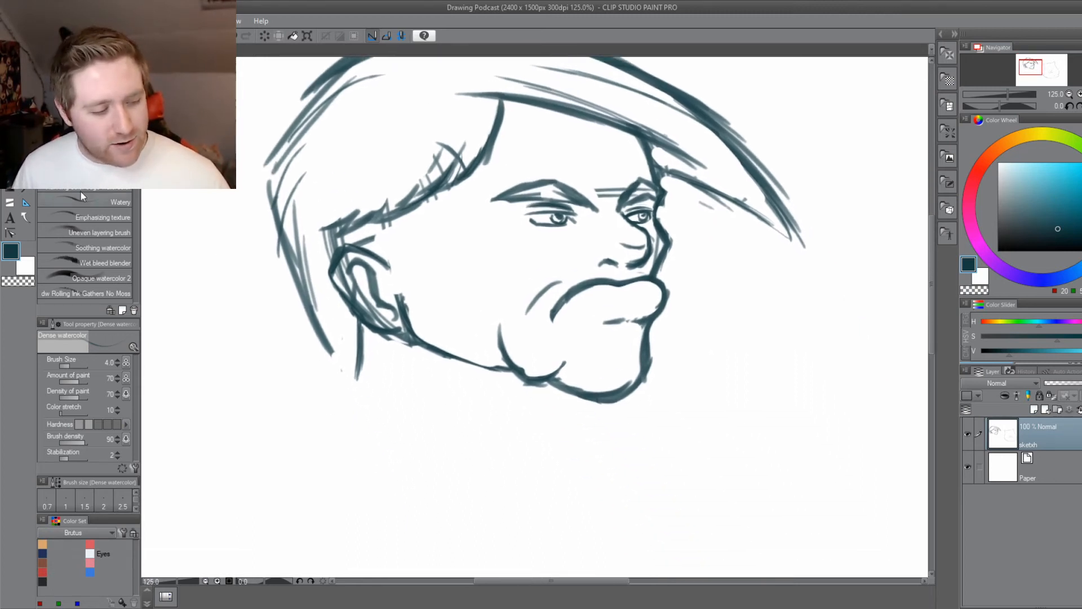
key(e)
drag(354, 334, 315, 403)
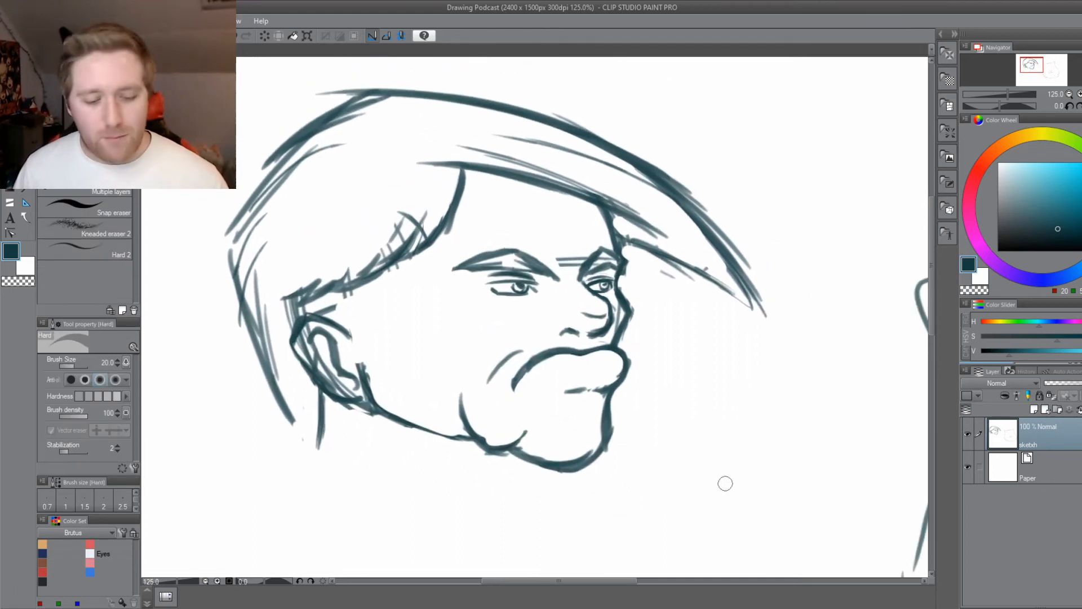
drag(614, 489, 501, 451)
scroll(482, 456, down, 1)
mouse_move(449, 481)
mouse_down()
mouse_move(500, 430)
mouse_move(481, 421)
mouse_move(501, 464)
mouse_up()
scroll(475, 442, up, 1)
key(b)
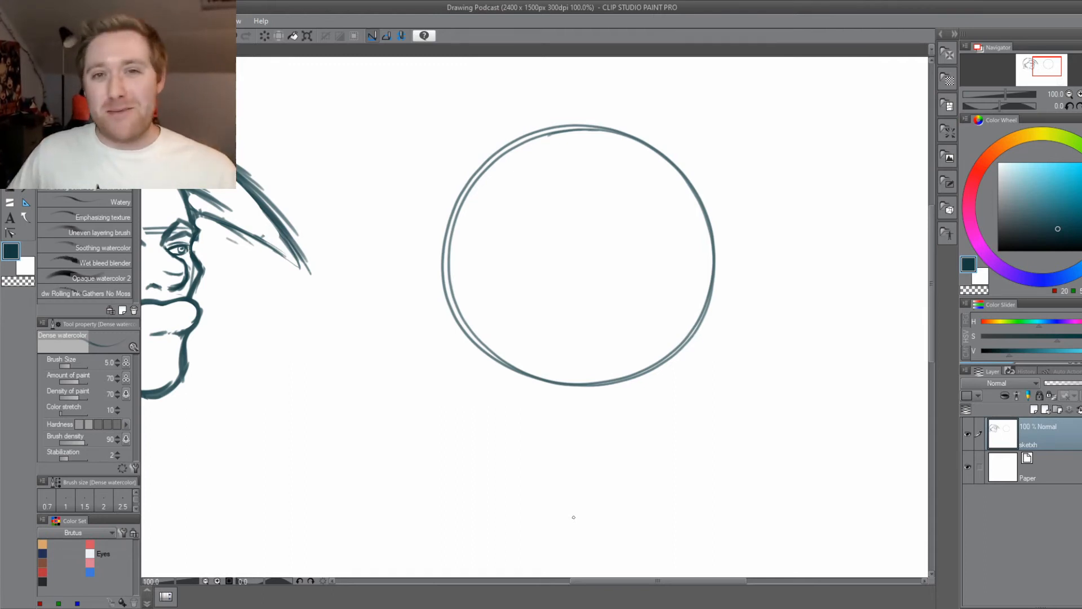
Erase the guide lines between the brows and fill both eyebrows with short hatching strokes at brush size 5.0.
drag(413, 485, 587, 485)
drag(502, 475, 614, 508)
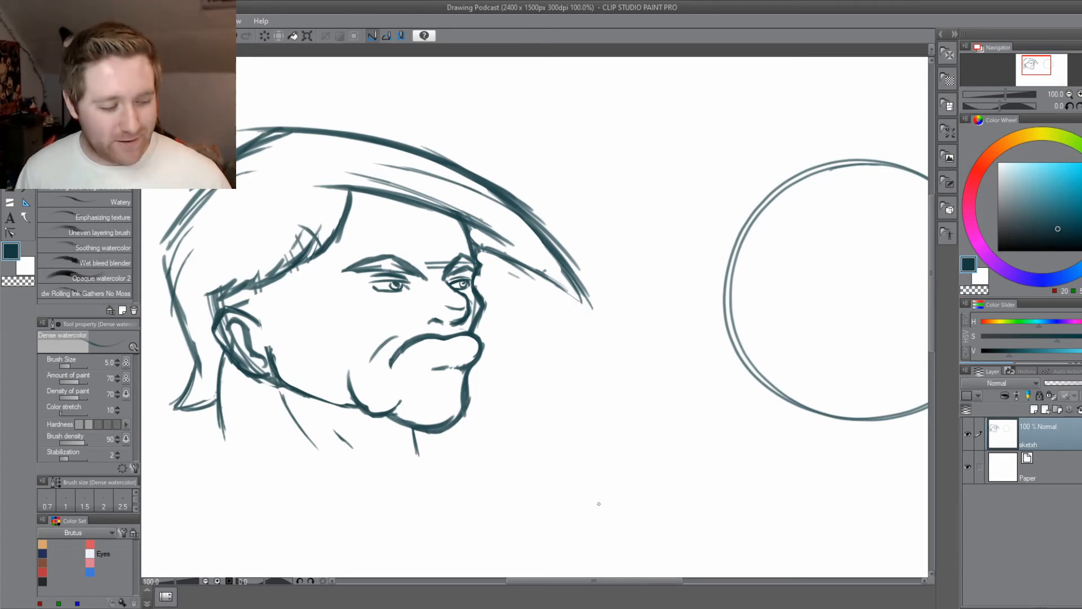
key(e)
drag(442, 261, 444, 260)
key(b)
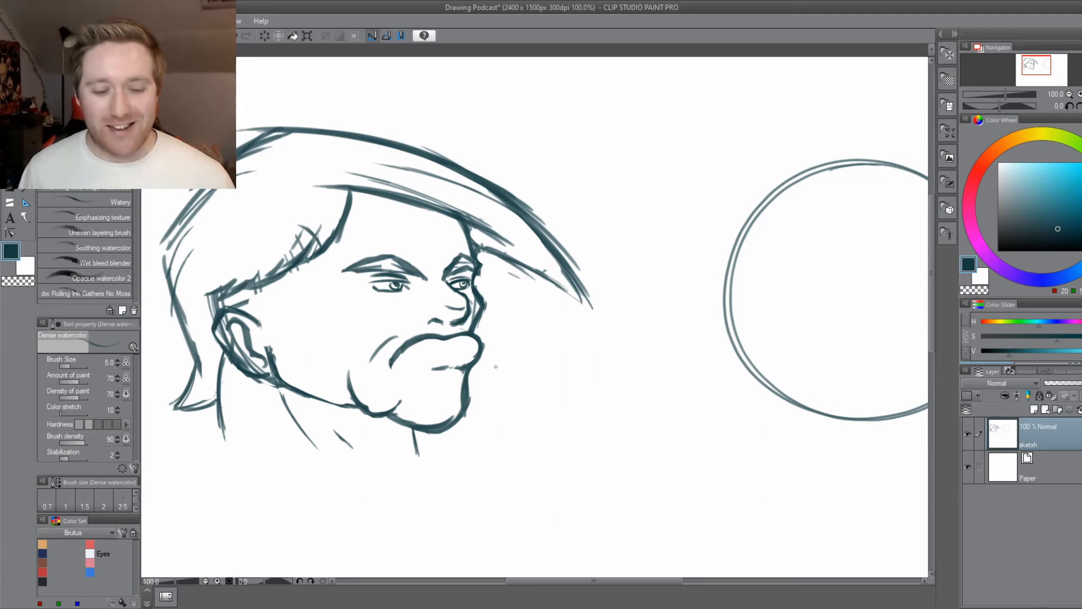
drag(456, 265, 473, 262)
drag(404, 269, 390, 259)
drag(385, 271, 394, 263)
Extend the caricature's mouth line slightly towards the cheek and save the drawing.
drag(463, 507, 490, 504)
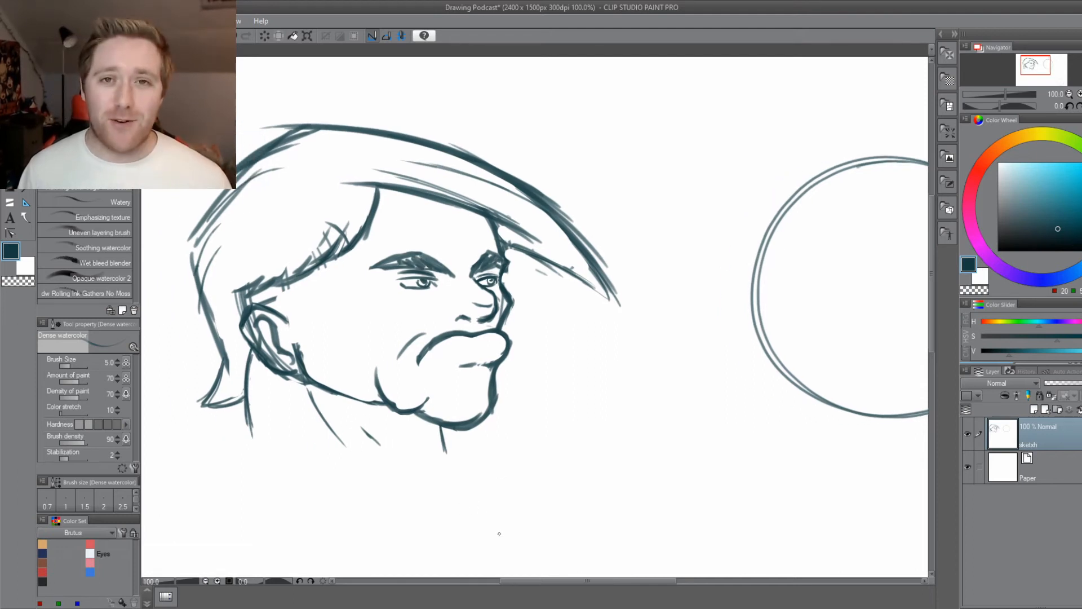
drag(454, 366, 446, 368)
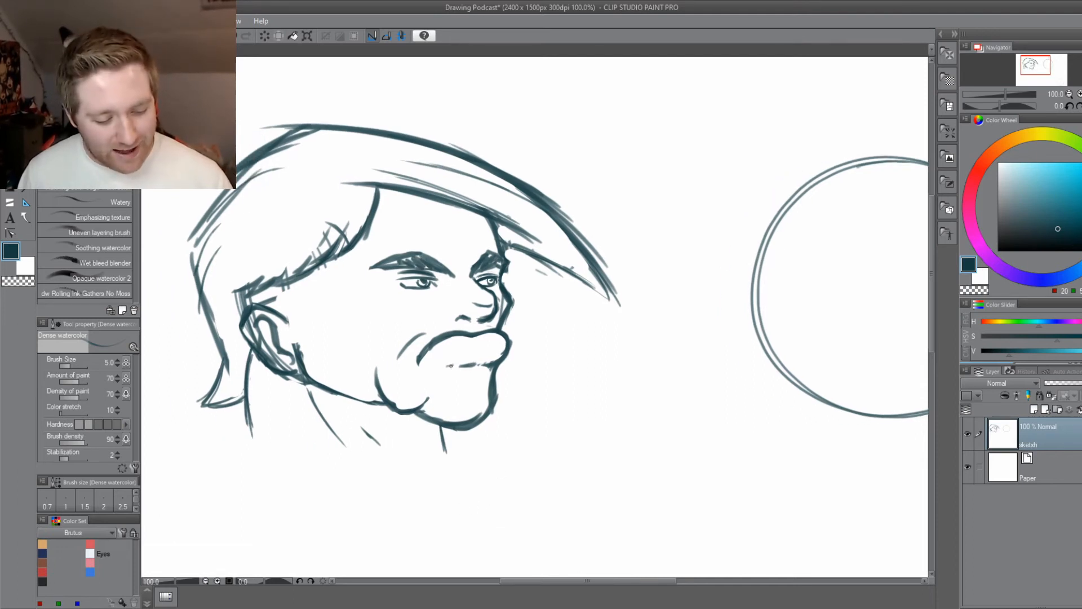
key(ctrl+z)
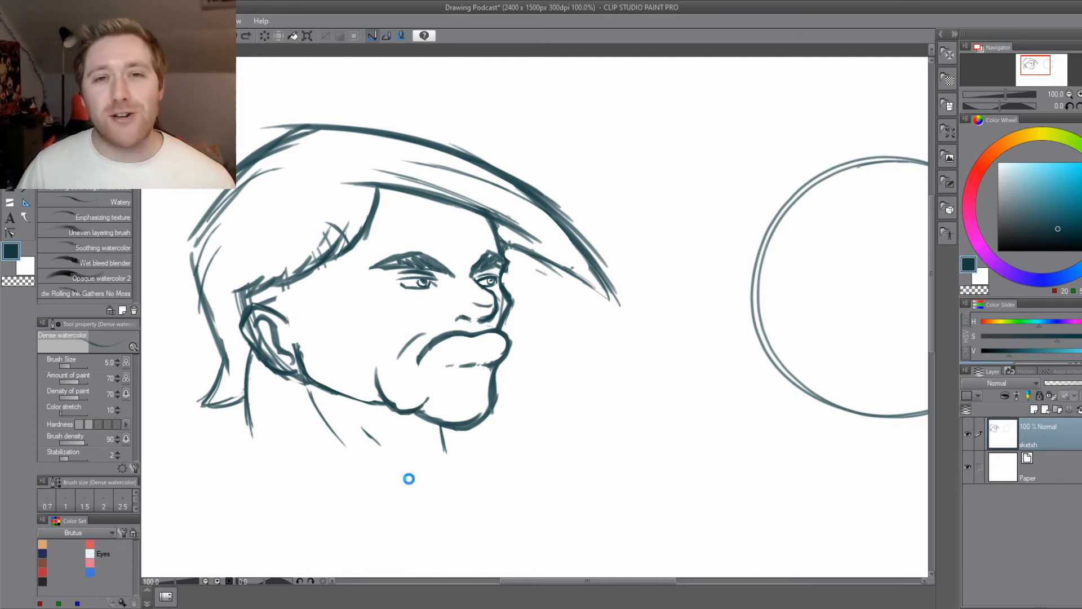
key(ctrl+s)
Draw a short arc inside the upper right part of the blank construction circle beside the finished head.
drag(491, 480, 495, 450)
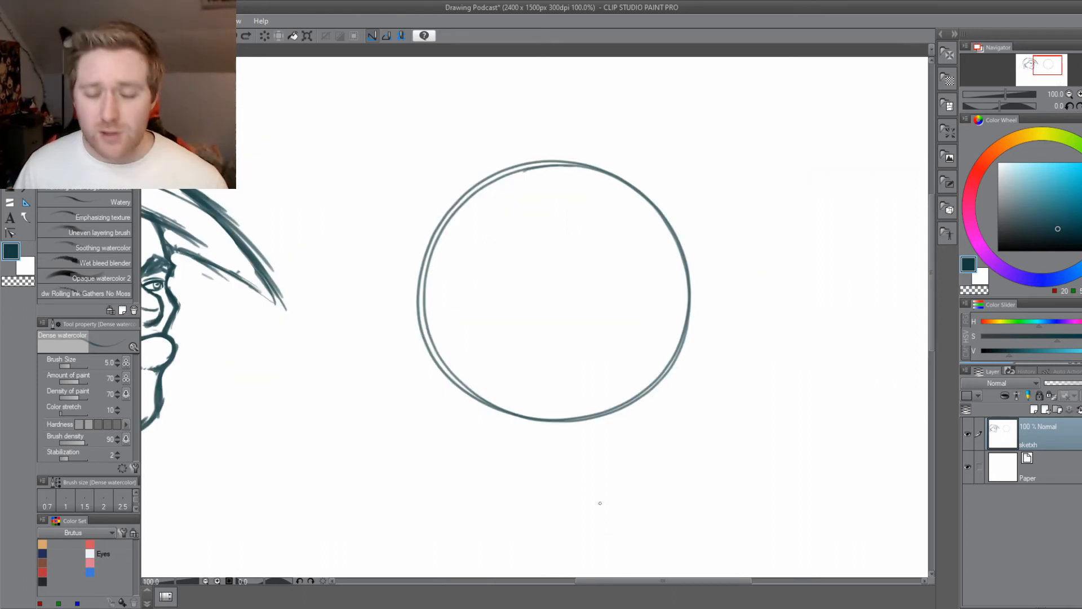
drag(493, 487, 606, 475)
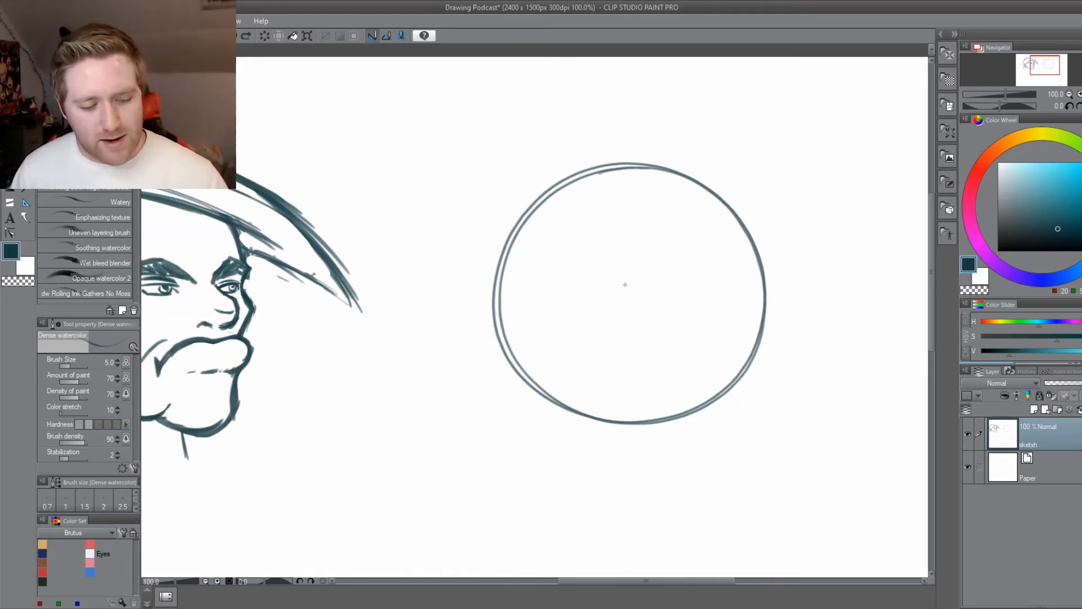
drag(664, 200, 701, 204)
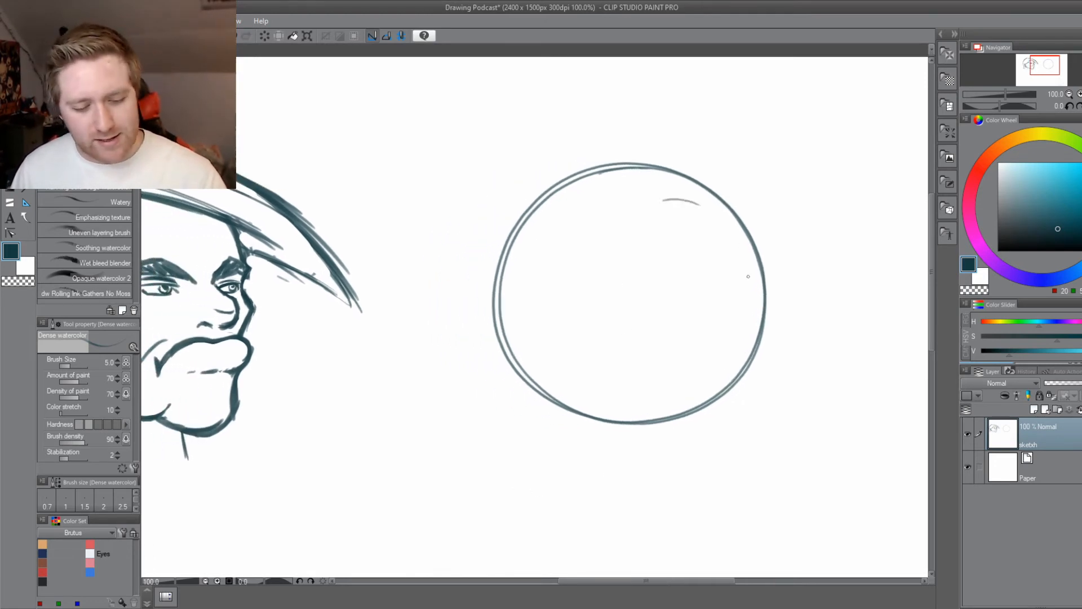
mouse_move(750, 275)
mouse_down()
mouse_move(668, 206)
mouse_move(589, 300)
mouse_move(685, 386)
mouse_move(756, 281)
mouse_move(621, 260)
mouse_up()
key(ctrl+z)
mouse_move(727, 222)
mouse_down()
mouse_move(732, 356)
mouse_move(600, 284)
mouse_move(735, 238)
mouse_move(657, 371)
mouse_move(647, 219)
mouse_move(751, 317)
mouse_move(602, 314)
mouse_move(660, 380)
mouse_up()
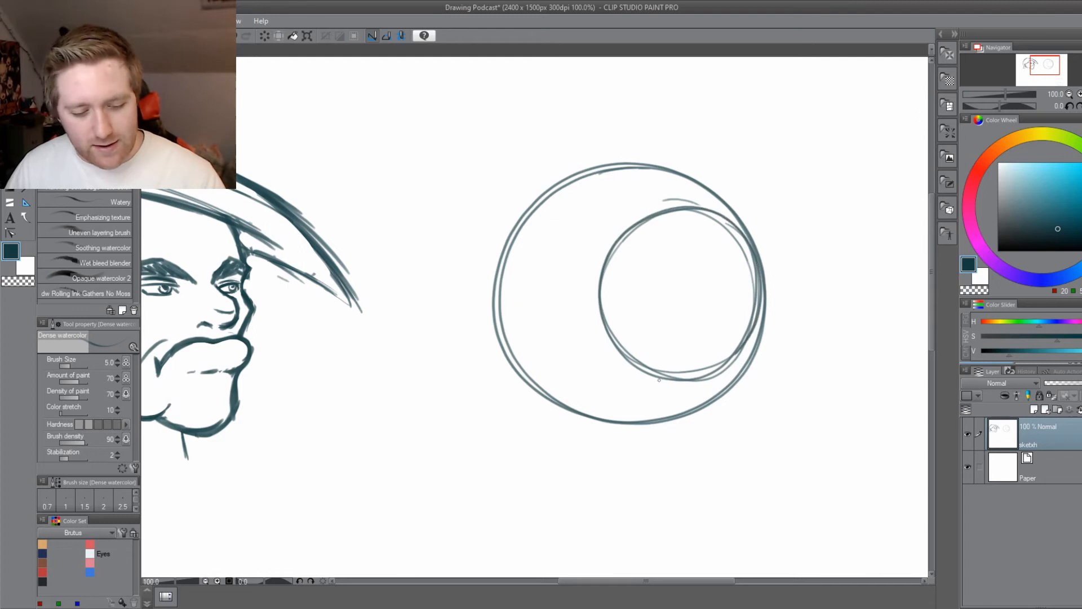
key(ctrl+z)
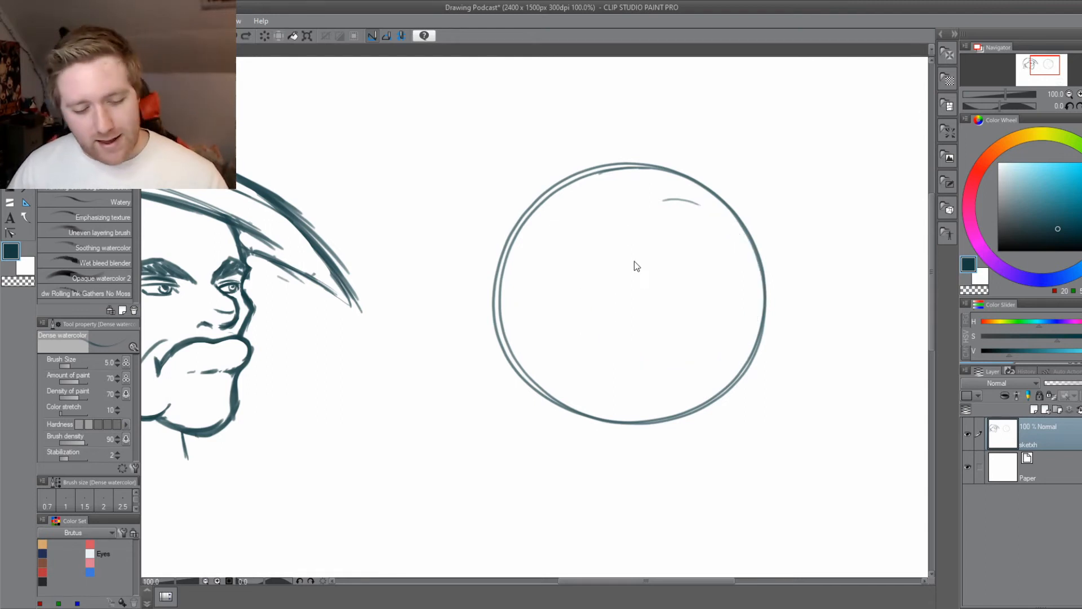
mouse_move(756, 262)
mouse_down()
mouse_move(758, 298)
mouse_move(697, 214)
mouse_move(733, 364)
mouse_up()
drag(726, 372, 642, 245)
key(ctrl+z)
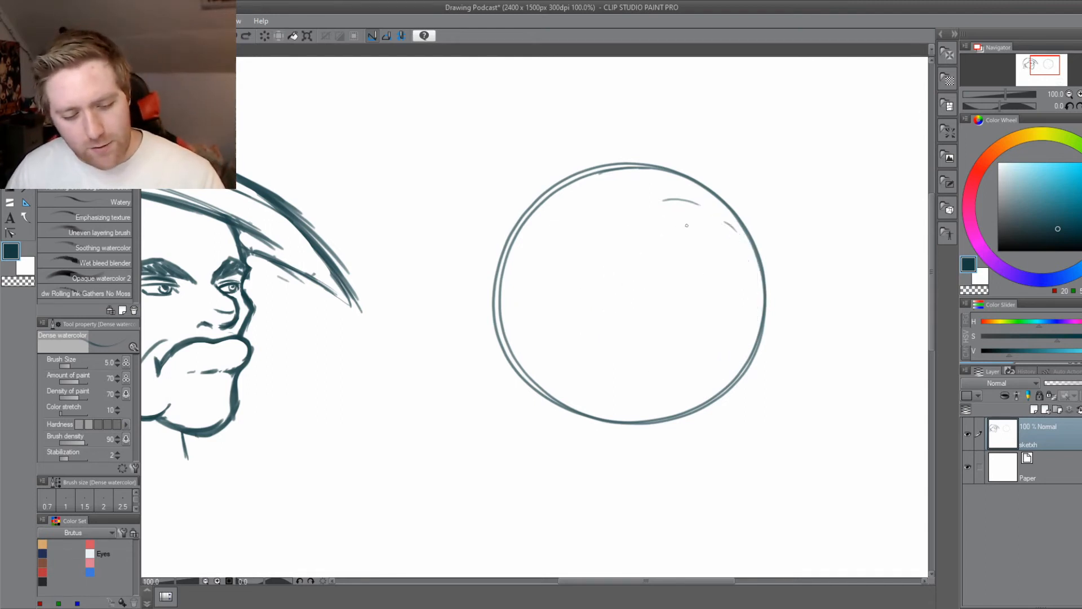
mouse_move(699, 217)
mouse_down()
mouse_move(727, 361)
mouse_move(676, 215)
mouse_move(709, 372)
mouse_move(744, 282)
mouse_move(727, 363)
mouse_up()
key(ctrl+z)
mouse_move(673, 201)
mouse_down()
mouse_move(725, 374)
mouse_move(747, 252)
mouse_move(671, 201)
mouse_move(597, 259)
mouse_move(631, 383)
mouse_move(695, 207)
mouse_move(753, 339)
mouse_move(693, 198)
mouse_move(635, 217)
mouse_move(611, 329)
mouse_move(626, 225)
mouse_up()
key(ctrl+z)
drag(471, 344, 550, 336)
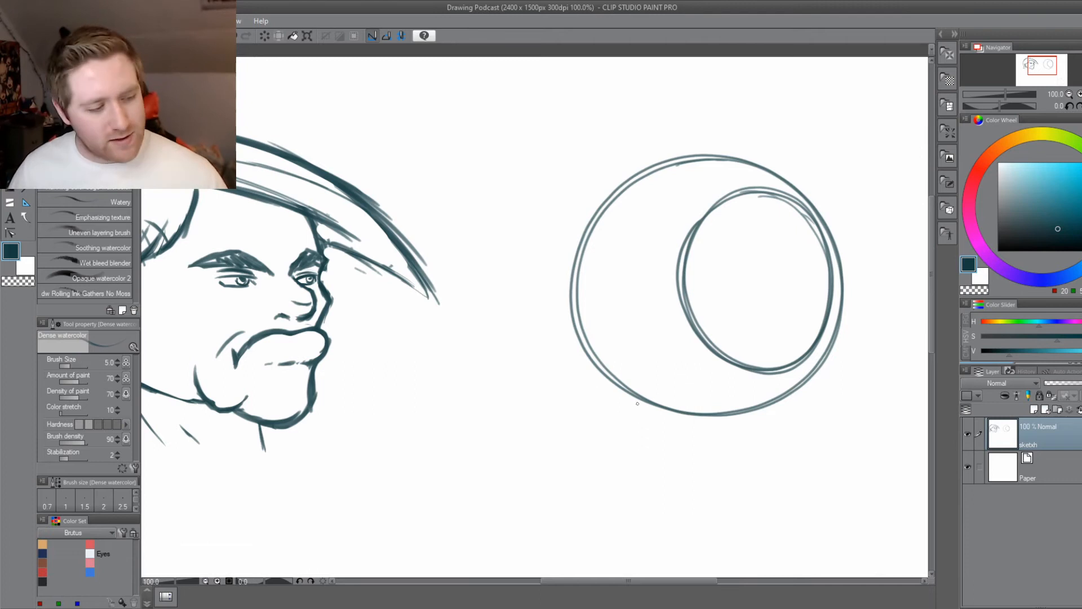
key(ctrl+z)
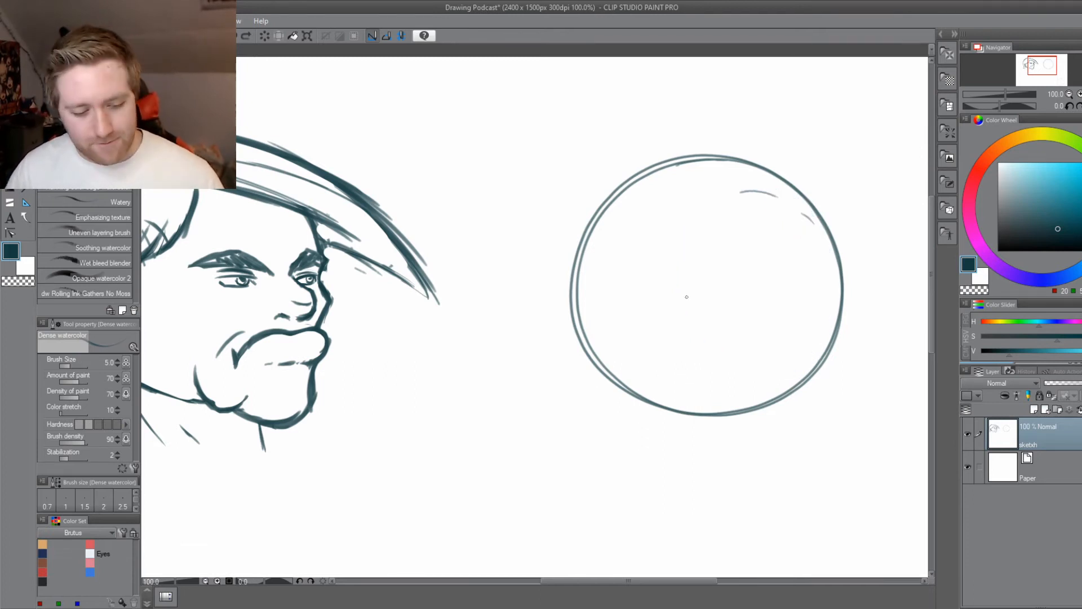
Sketch the side-plane ellipse inside the circle's right edge with overlapping strokes, and drop a vertical line from its left edge past the circle's bottom.
drag(716, 232, 703, 293)
mouse_move(823, 271)
mouse_down()
mouse_move(695, 265)
mouse_move(715, 337)
mouse_move(801, 366)
mouse_move(829, 338)
mouse_move(817, 259)
mouse_move(767, 207)
mouse_move(814, 359)
mouse_up()
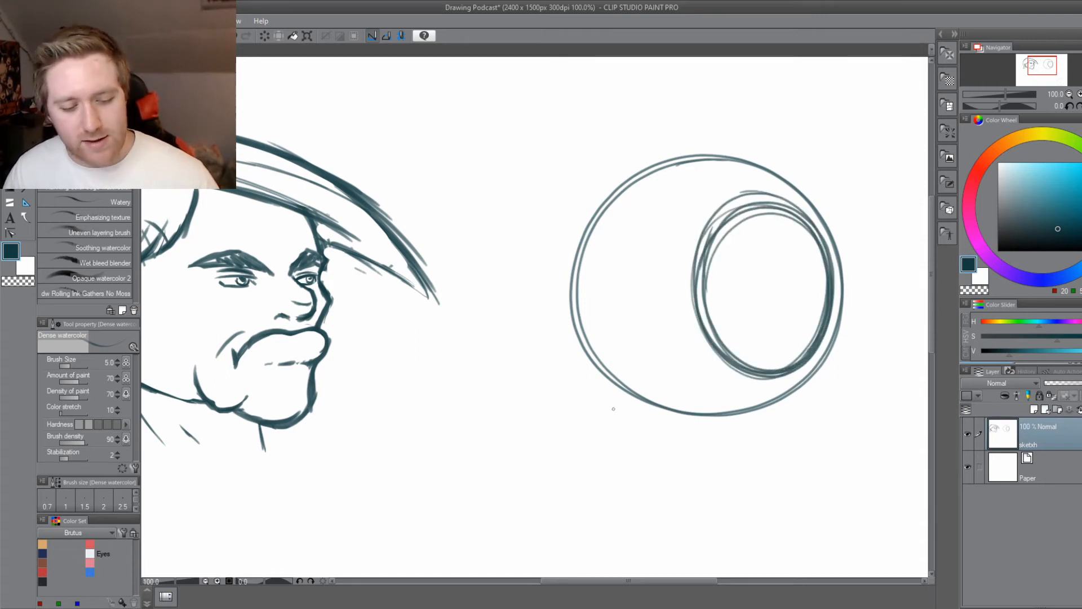
drag(594, 471, 611, 468)
drag(724, 245, 717, 294)
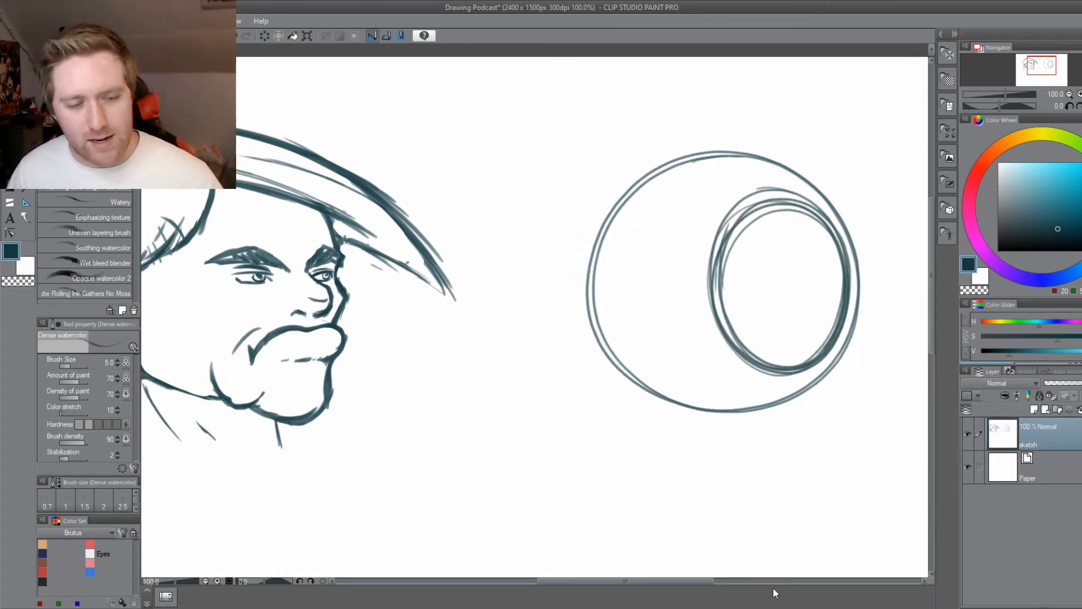
drag(712, 257, 720, 431)
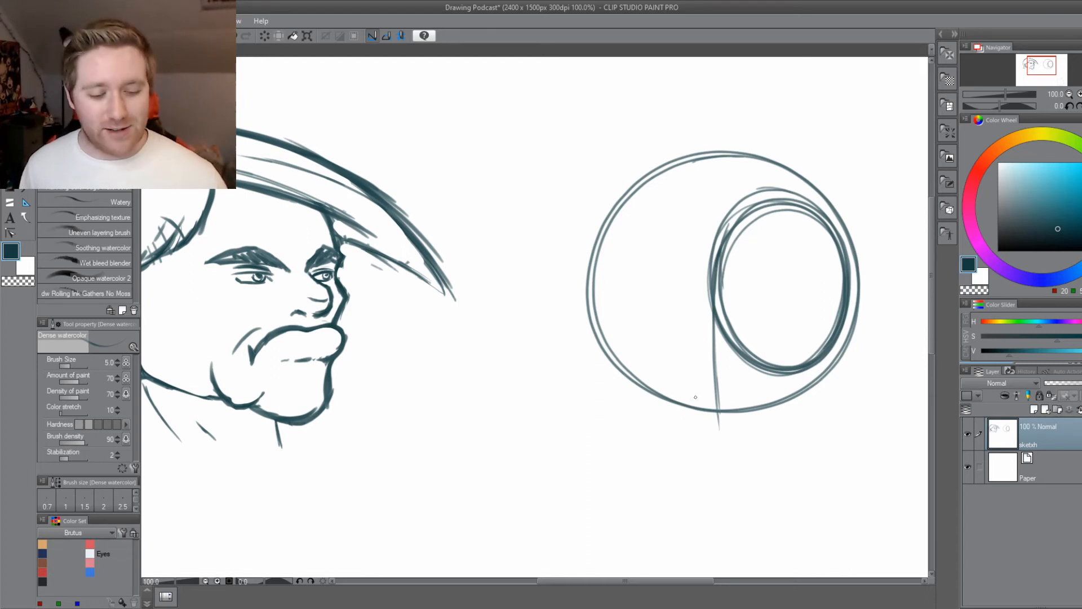
drag(621, 204, 591, 295)
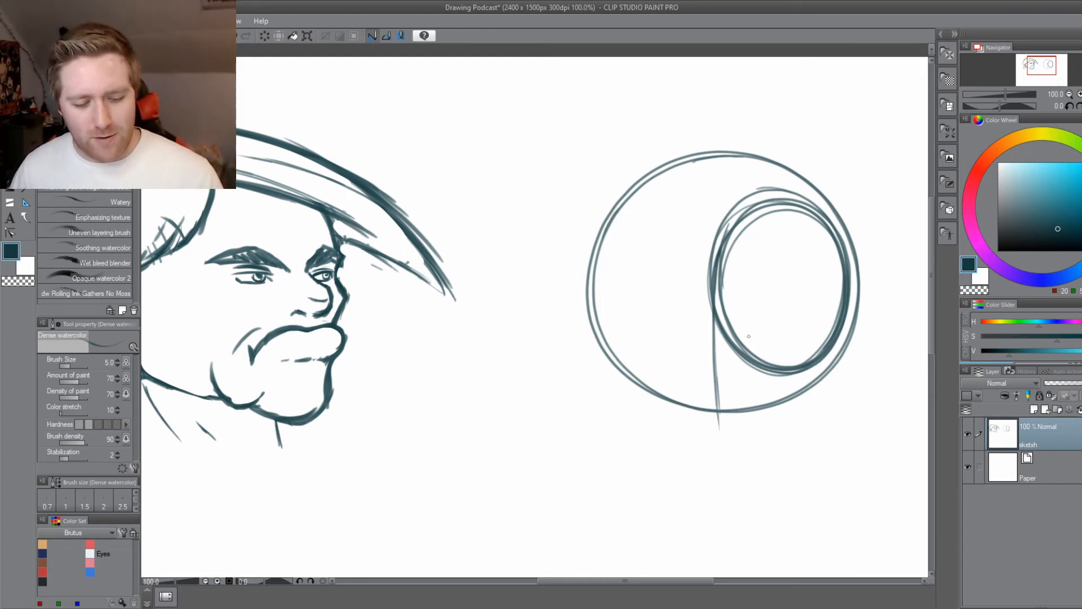
Draw a horizontal and a vertical centre line crossing inside the side-plane ellipse, redoing unsatisfactory strokes, and save the drawing.
mouse_move(736, 294)
mouse_down()
mouse_move(839, 293)
mouse_move(723, 293)
mouse_up()
key(ctrl+z)
key(ctrl+z)
mouse_move(844, 291)
mouse_down()
mouse_move(684, 296)
mouse_move(660, 285)
mouse_move(712, 289)
mouse_up()
key(ctrl+z)
key(ctrl+z)
mouse_move(794, 209)
mouse_down()
mouse_move(785, 367)
mouse_move(792, 361)
mouse_up()
key(ctrl+z)
key(ctrl+s)
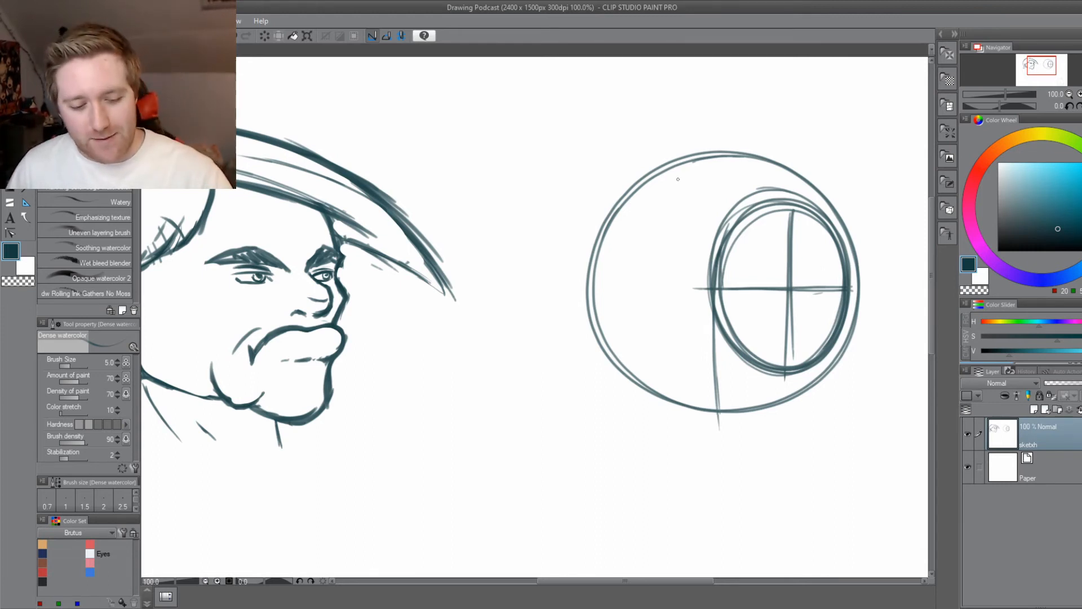
Extend the horizontal brow line from the side-plane ellipse across to the construction circle's left edge.
drag(667, 176, 661, 191)
drag(716, 290, 641, 291)
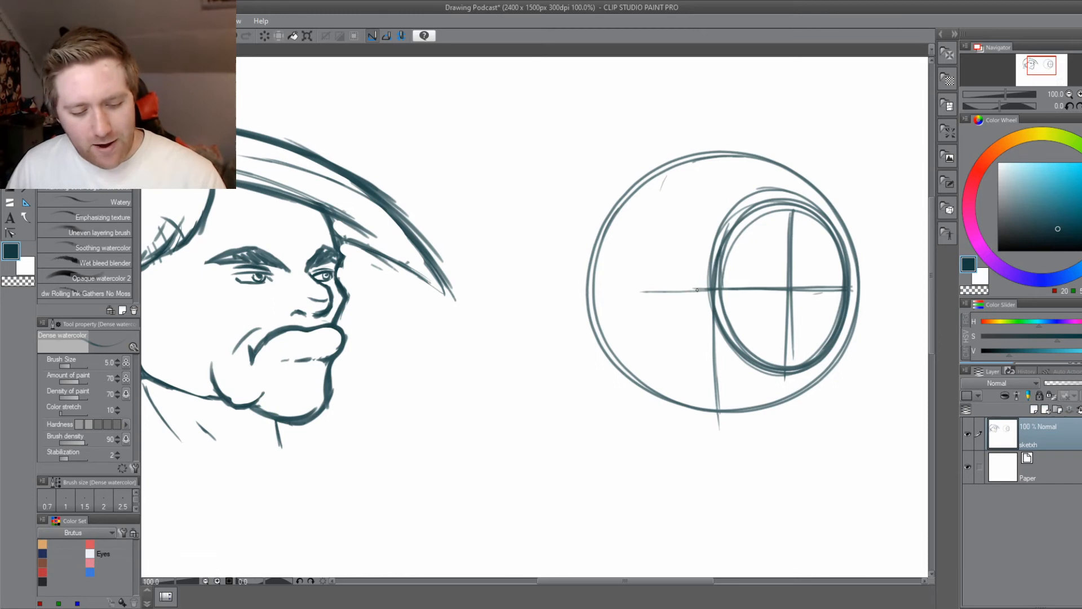
mouse_move(726, 289)
mouse_down()
mouse_move(588, 288)
mouse_move(616, 290)
mouse_up()
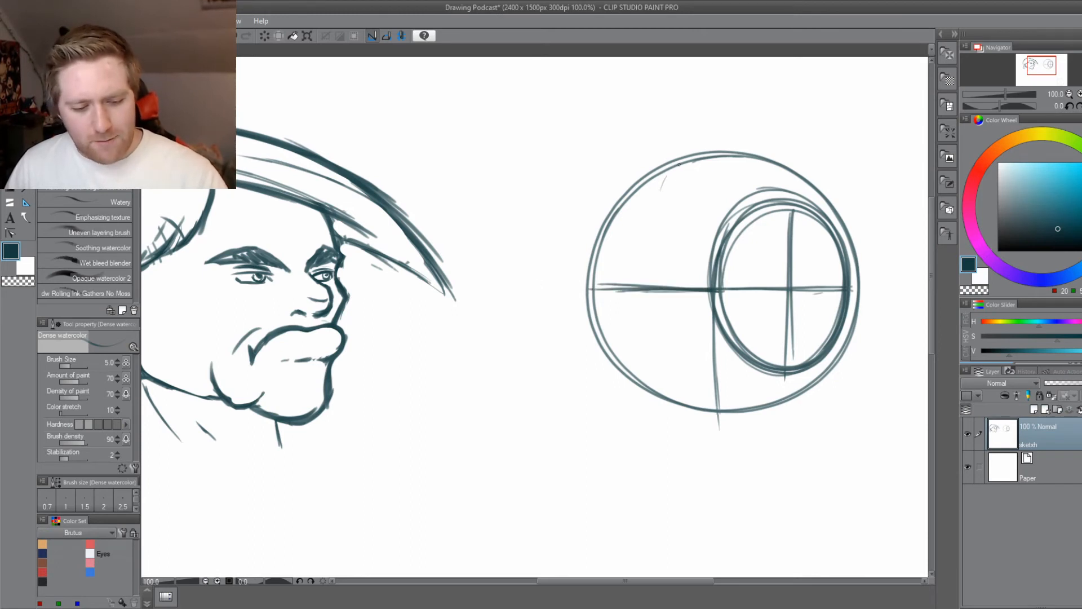
Draw the face's curved vertical centre line through the circle's left part and down past its bottom, redoing unsatisfactory strokes, and save the drawing.
mouse_move(679, 164)
mouse_down()
mouse_move(637, 237)
mouse_move(627, 372)
mouse_up()
mouse_move(662, 183)
mouse_down()
mouse_move(629, 344)
mouse_move(638, 451)
mouse_up()
key(ctrl+z)
key(ctrl+z)
key(ctrl+z)
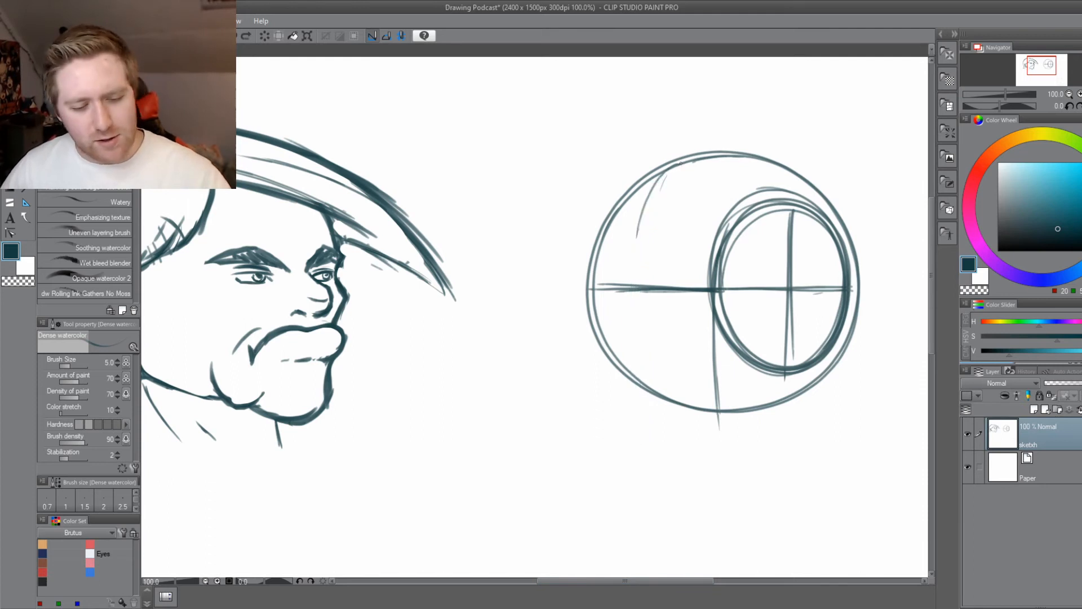
key(ctrl+z)
mouse_move(680, 162)
mouse_down()
mouse_move(633, 394)
mouse_move(654, 201)
mouse_move(639, 489)
mouse_up()
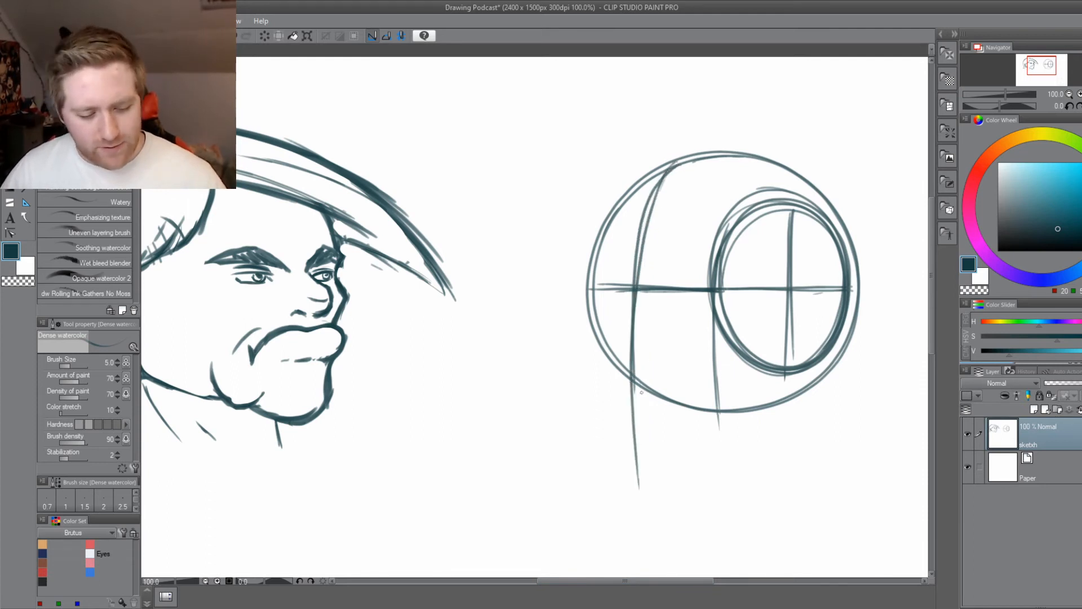
key(ctrl+s)
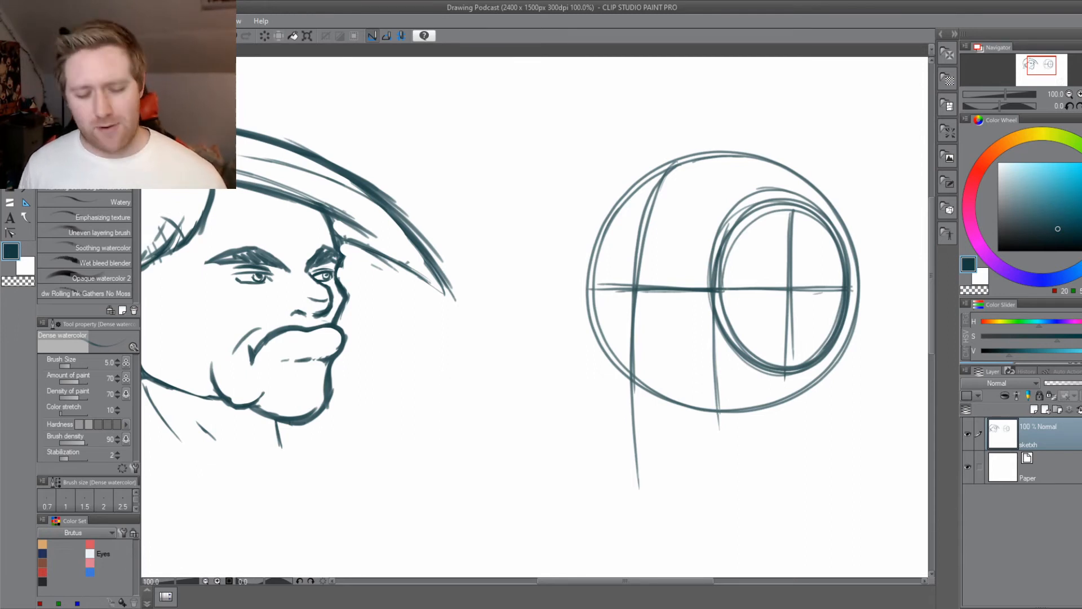
Mark a short horizontal nose-base line across the face's centre line and sketch a small nose-ball circle just above its left end.
click(590, 402)
scroll(591, 316, down, 2)
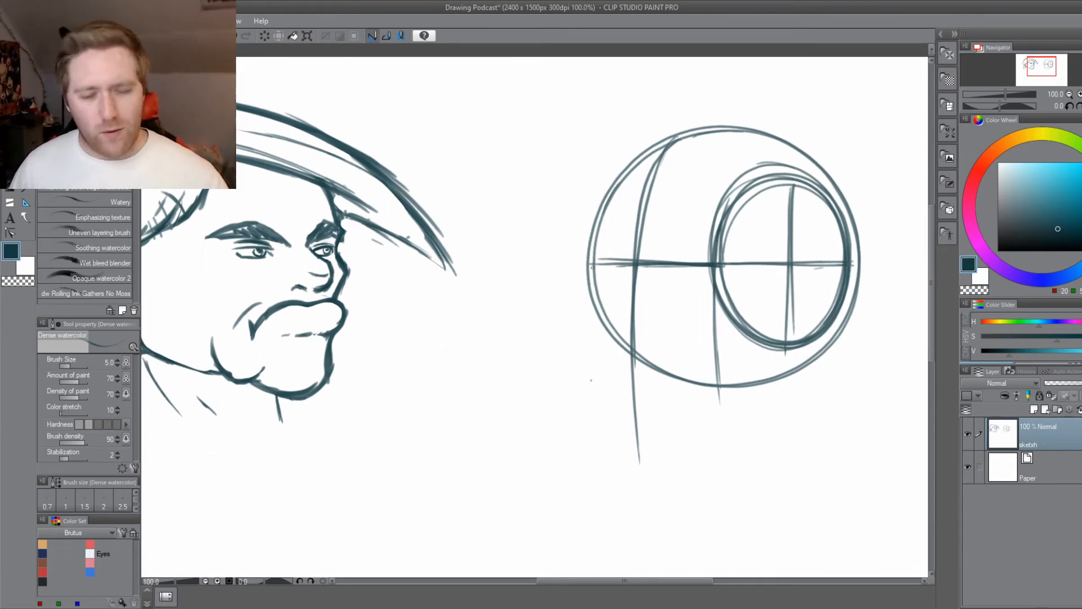
drag(636, 274, 622, 311)
drag(643, 346, 680, 340)
drag(611, 338, 658, 341)
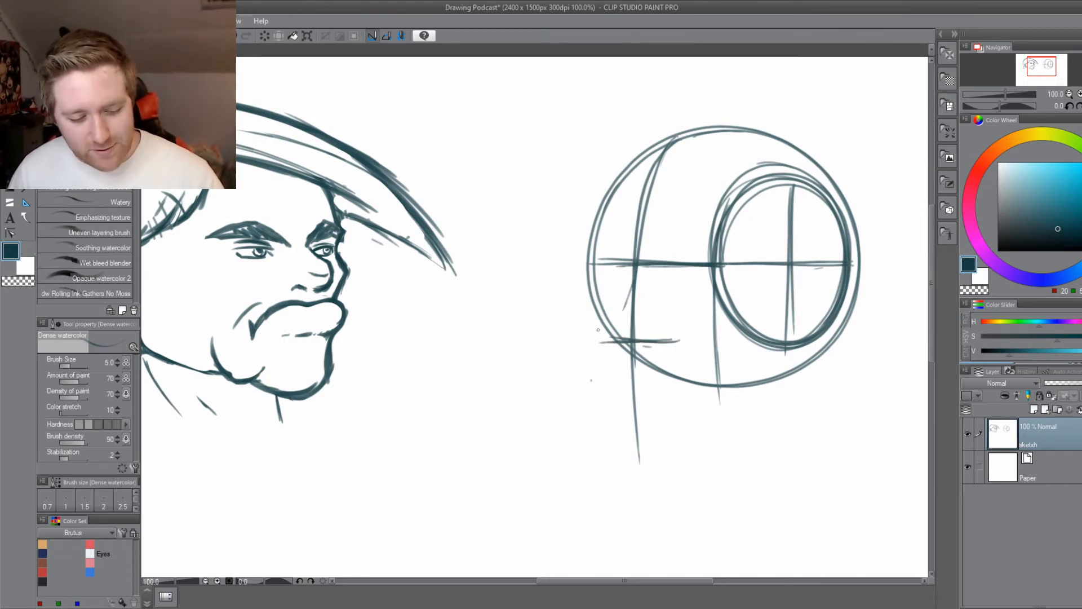
mouse_move(590, 325)
mouse_down()
mouse_move(627, 332)
mouse_move(615, 309)
mouse_move(632, 334)
mouse_move(630, 322)
mouse_move(616, 340)
mouse_move(634, 324)
mouse_up()
Draw the slanted nose bridge from the nose-ball circle up to the brow line, with a short angled stroke at its top.
scroll(566, 341, up, 2)
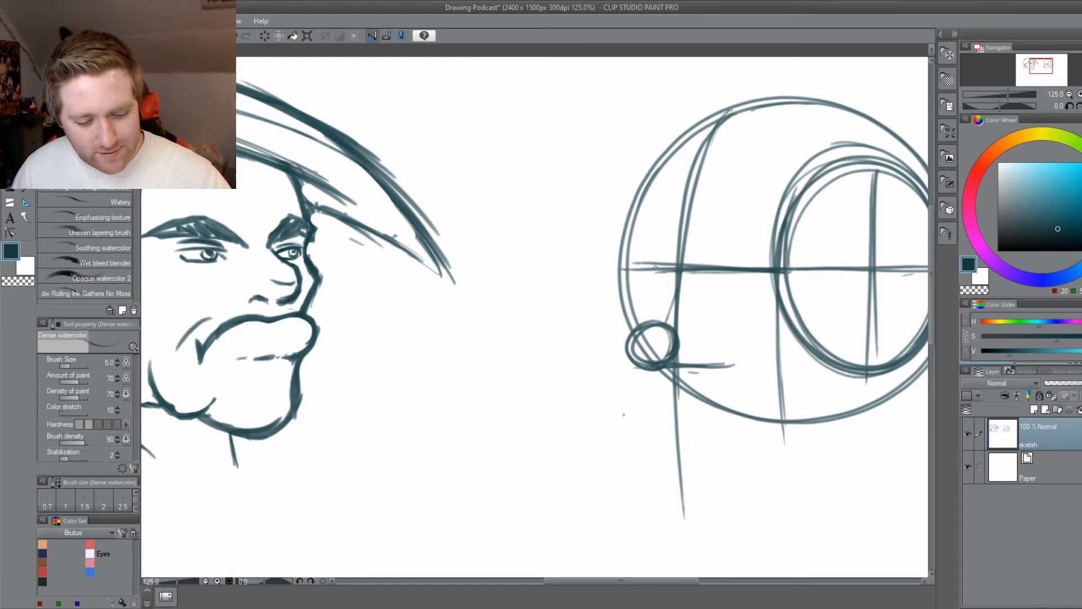
mouse_move(656, 266)
mouse_down()
mouse_move(664, 293)
mouse_move(632, 339)
mouse_up()
mouse_move(667, 285)
mouse_down()
mouse_move(633, 344)
mouse_move(611, 357)
mouse_move(627, 372)
mouse_move(617, 353)
mouse_move(662, 285)
mouse_up()
drag(663, 281, 651, 261)
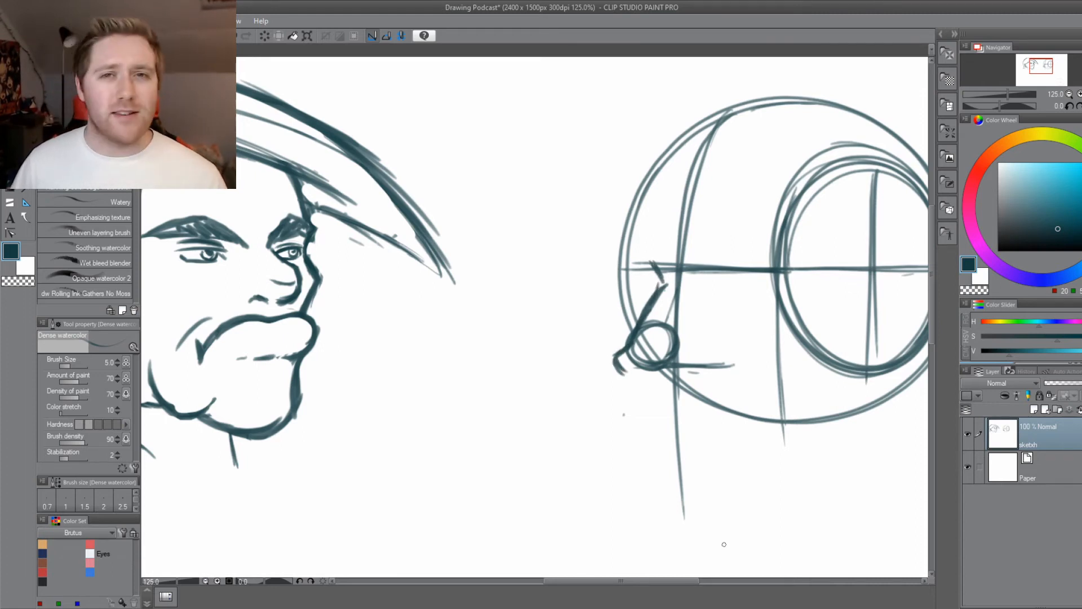
Outline the nose tip, underside and nostril wing around the nose ball, add a short inner-brow stroke under the brow line, and save.
mouse_move(622, 367)
mouse_down()
mouse_move(556, 363)
mouse_move(586, 374)
mouse_move(598, 358)
mouse_move(624, 363)
mouse_move(605, 359)
mouse_up()
scroll(561, 383, up, 1)
mouse_move(582, 370)
mouse_down()
mouse_move(538, 356)
mouse_move(562, 364)
mouse_move(547, 345)
mouse_move(598, 264)
mouse_move(589, 234)
mouse_up()
mouse_move(580, 371)
mouse_down()
mouse_move(632, 359)
mouse_move(631, 344)
mouse_up()
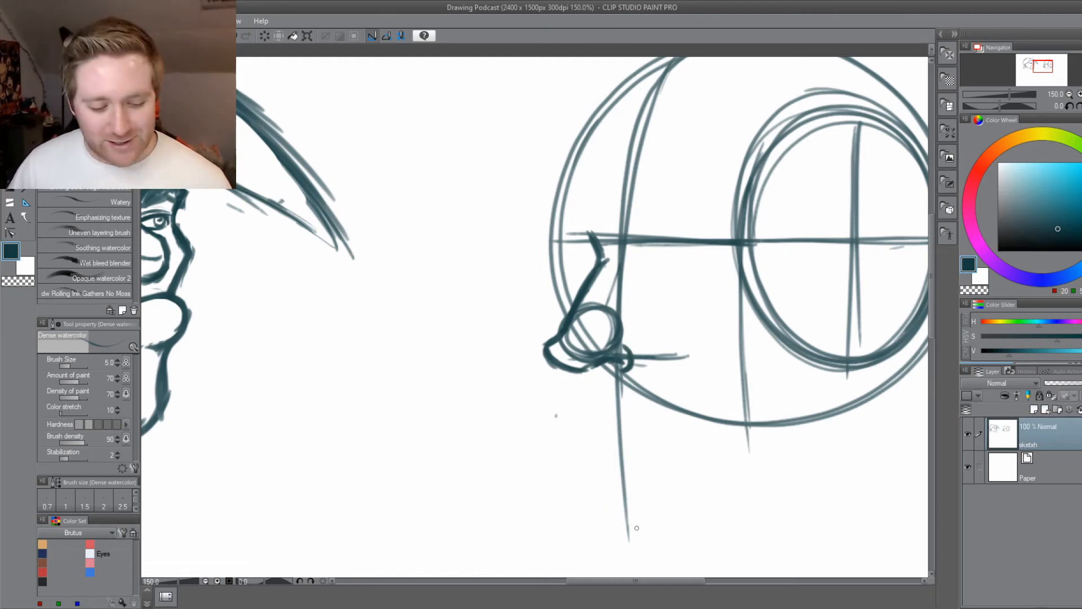
mouse_move(637, 528)
mouse_down()
mouse_move(543, 428)
mouse_move(569, 444)
mouse_up()
drag(601, 284, 620, 261)
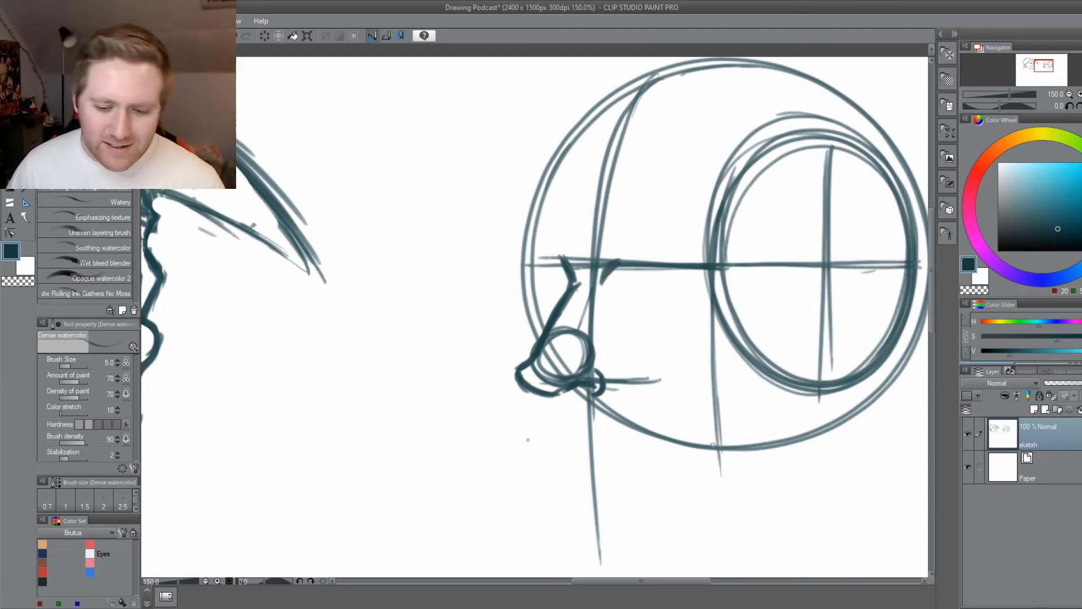
key(ctrl+s)
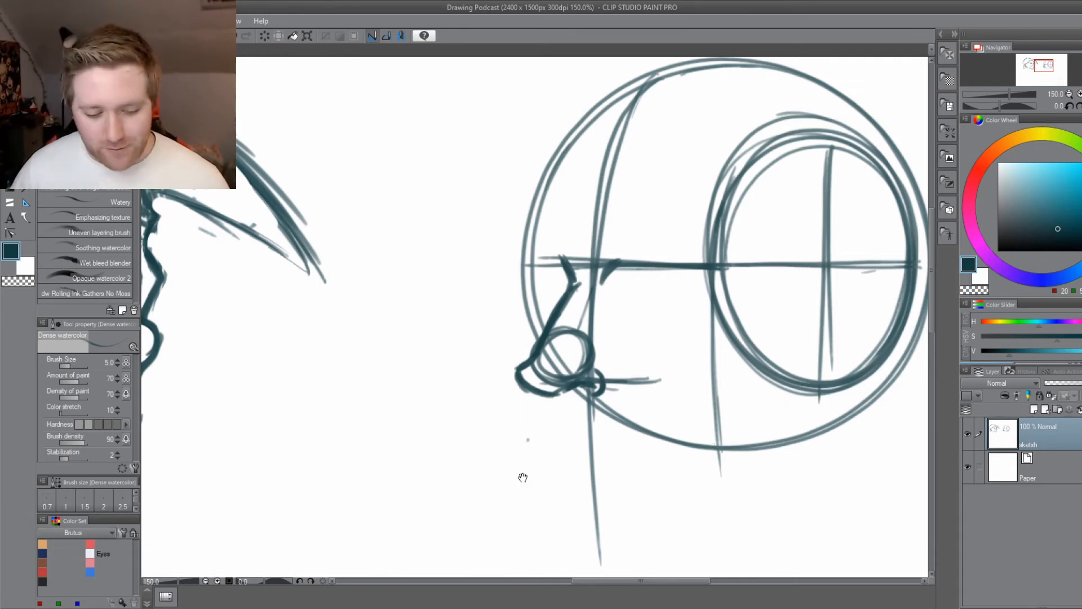
Thicken the forehead contour along the circle's left edge and shape a pointed brow ridge where it meets the brow line.
drag(523, 477, 503, 405)
drag(496, 262, 508, 302)
mouse_move(533, 148)
mouse_down()
mouse_move(518, 241)
mouse_move(557, 106)
mouse_move(507, 228)
mouse_move(524, 249)
mouse_up()
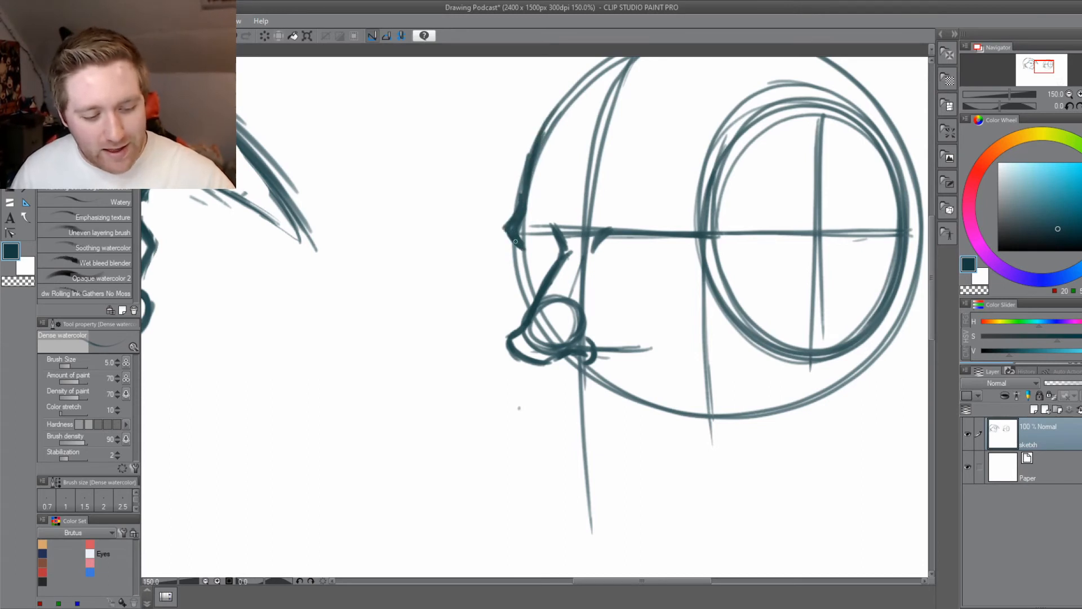
Draw the near eye as narrow lid strokes below the brow line, save the drawing, and sketch the angular near eyebrow above it.
drag(485, 355, 419, 356)
mouse_move(567, 260)
mouse_down()
mouse_move(561, 252)
mouse_move(589, 248)
mouse_move(570, 252)
mouse_move(612, 261)
mouse_move(564, 260)
mouse_move(610, 262)
mouse_up()
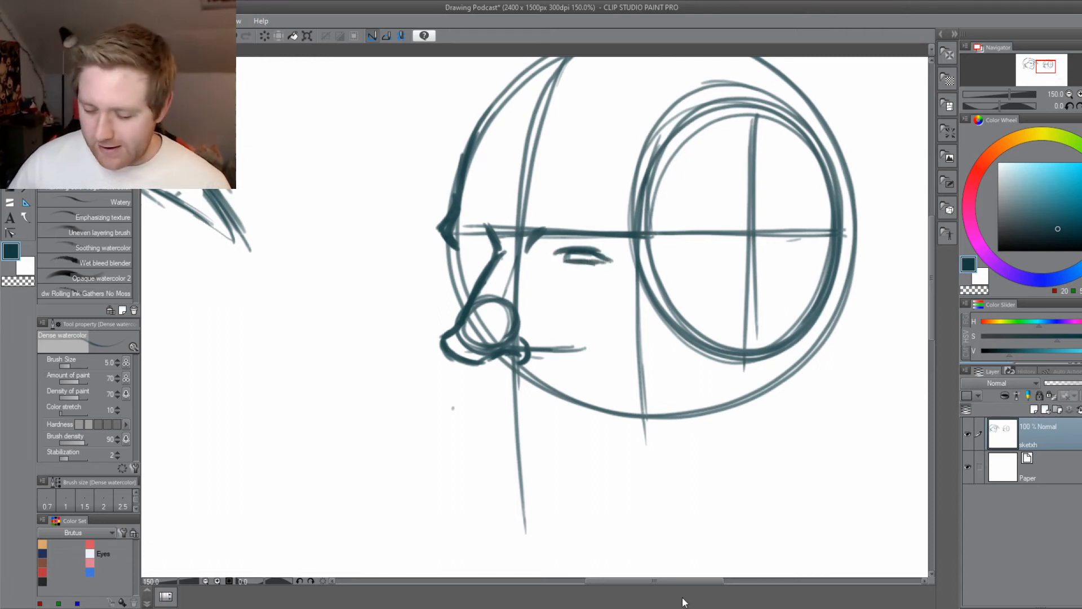
key(ctrl+s)
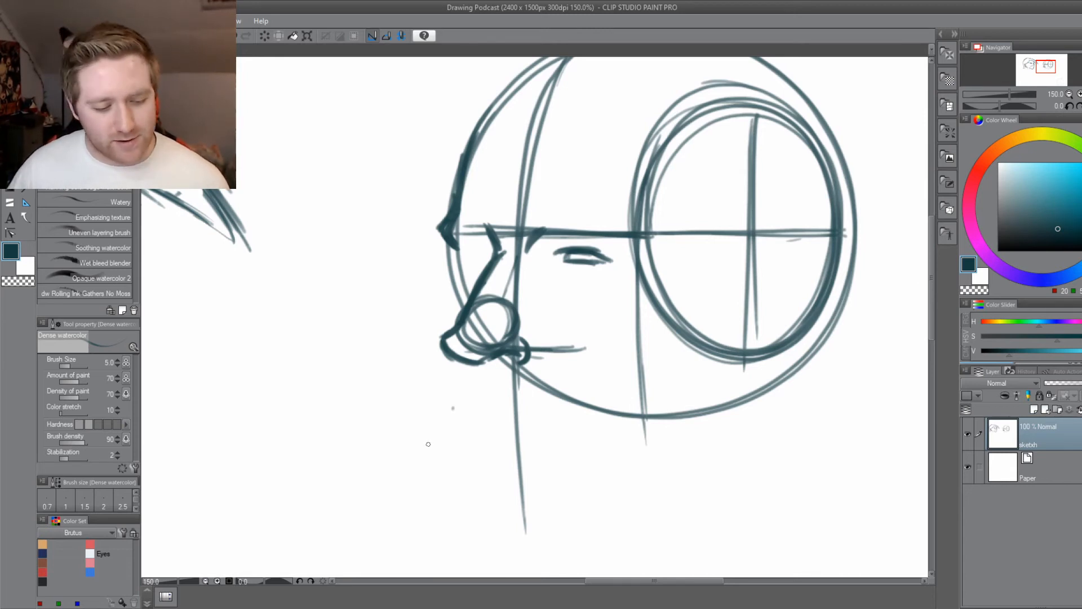
drag(428, 444, 453, 419)
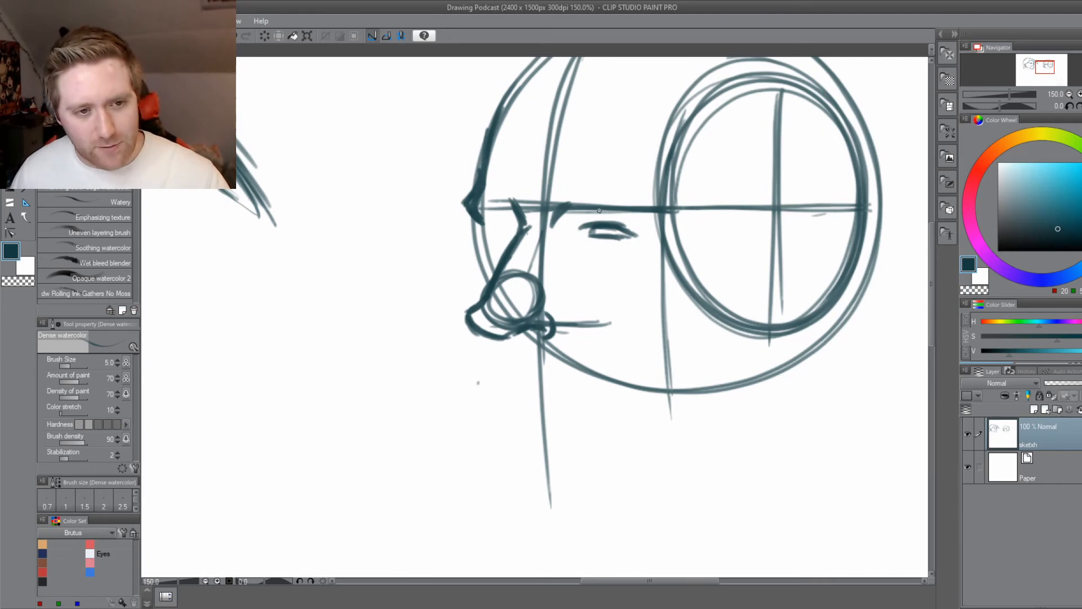
mouse_move(598, 213)
mouse_down()
mouse_move(639, 217)
mouse_move(570, 221)
mouse_move(584, 193)
mouse_move(624, 190)
mouse_move(666, 219)
mouse_up()
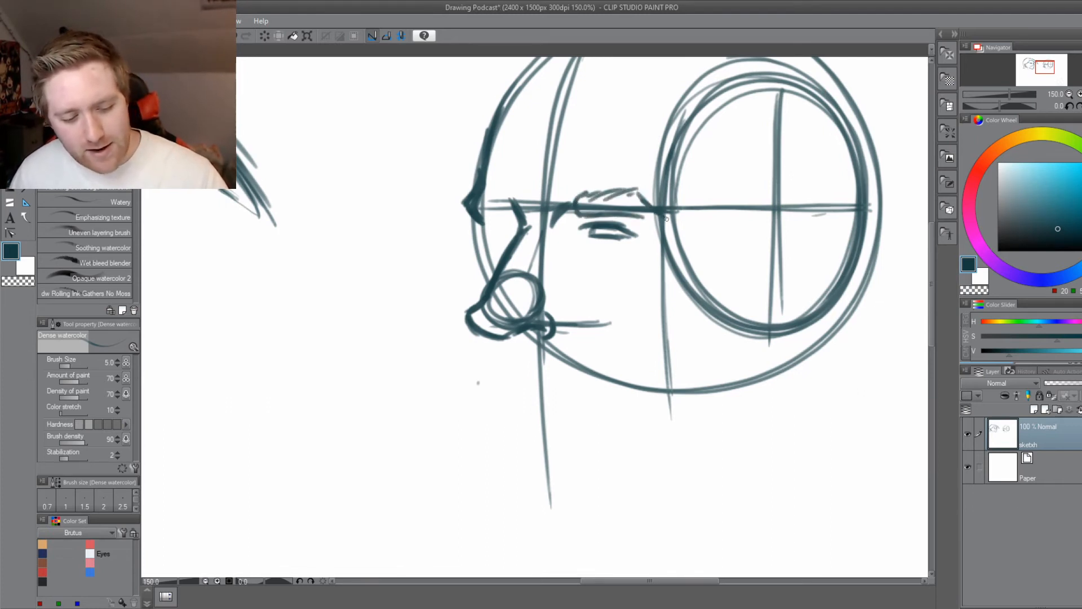
Draw the far eyebrow arching between the nose bridge and brow ridge, add the far eye beneath it, and save the drawing.
mouse_move(520, 210)
mouse_down()
mouse_move(500, 199)
mouse_move(514, 219)
mouse_move(484, 225)
mouse_move(494, 204)
mouse_move(480, 223)
mouse_move(501, 202)
mouse_up()
drag(515, 213, 515, 211)
drag(469, 304, 460, 300)
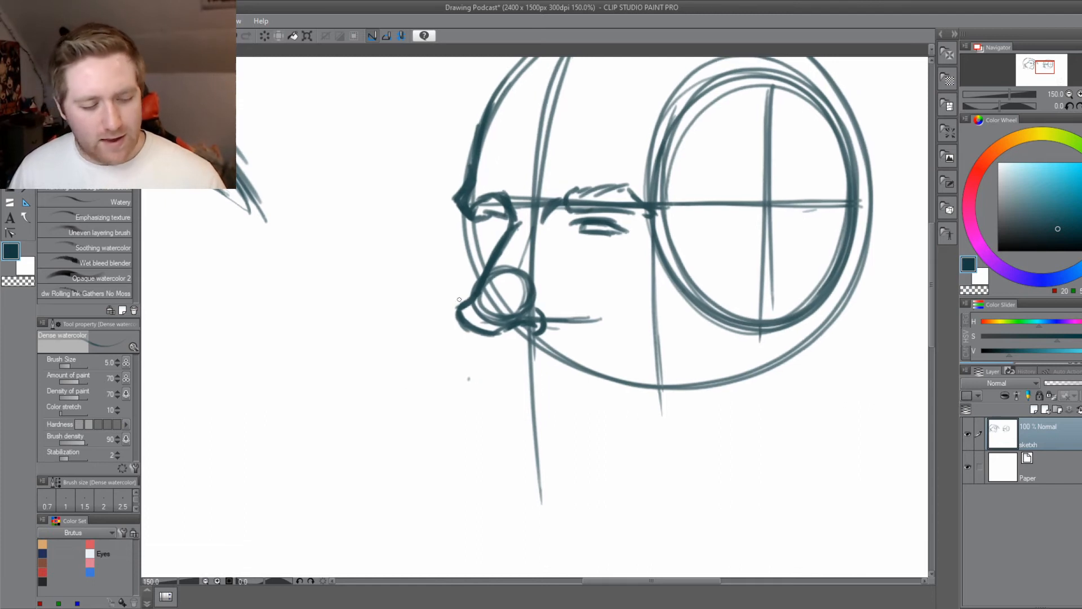
drag(507, 225, 483, 225)
key(ctrl+s)
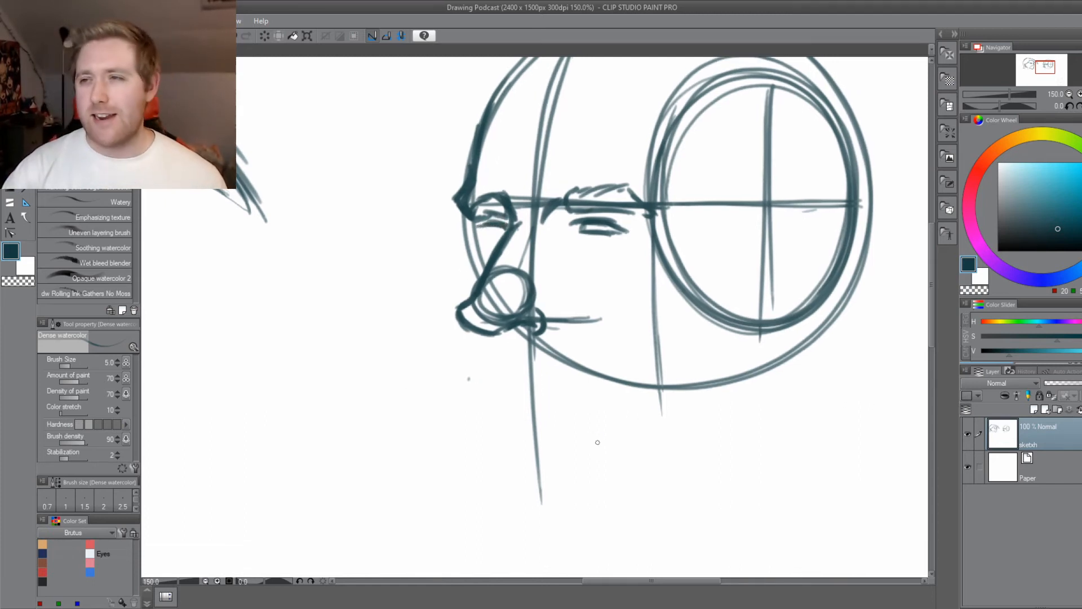
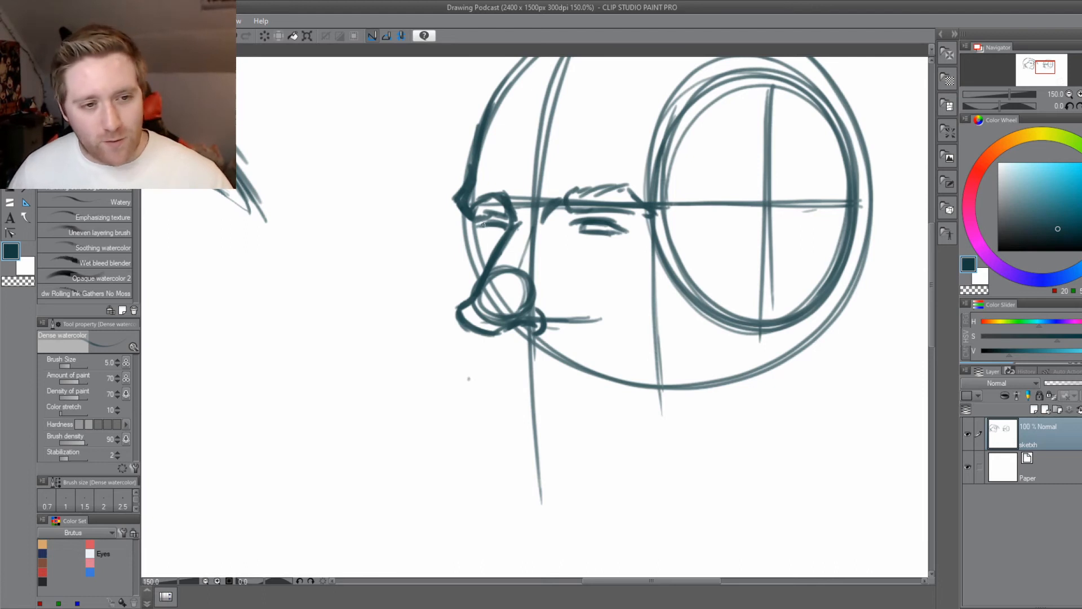
Try a lower-lid stroke beneath the far eye, redraw it closer to the lid, and save the drawing.
mouse_move(500, 240)
mouse_down()
mouse_move(483, 237)
mouse_move(499, 240)
mouse_up()
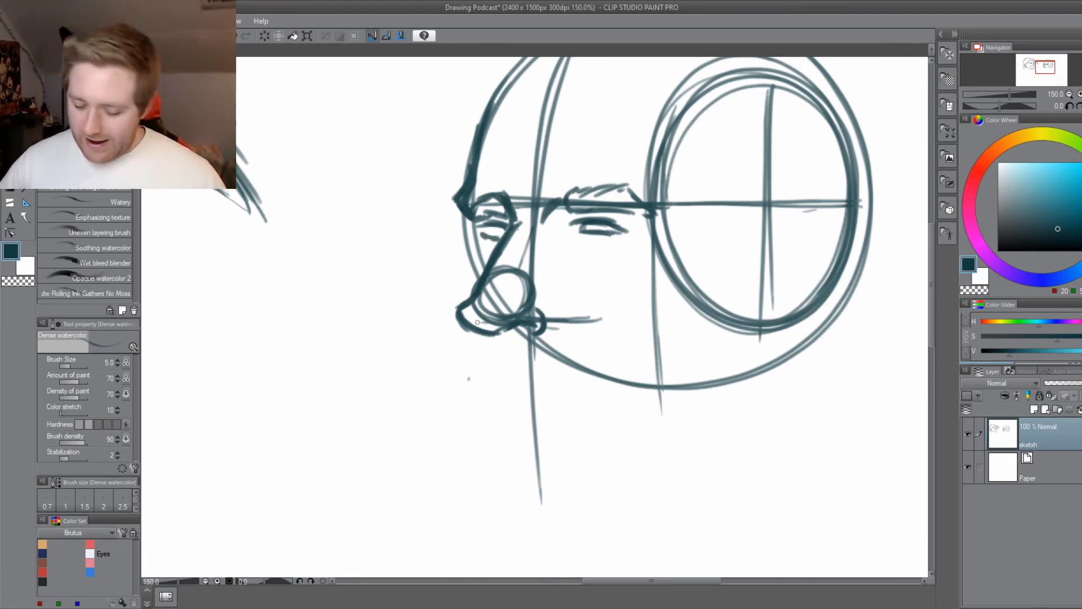
key(ctrl+z)
key(ctrl+z)
key(ctrl+z)
key(ctrl+z)
drag(507, 238, 482, 229)
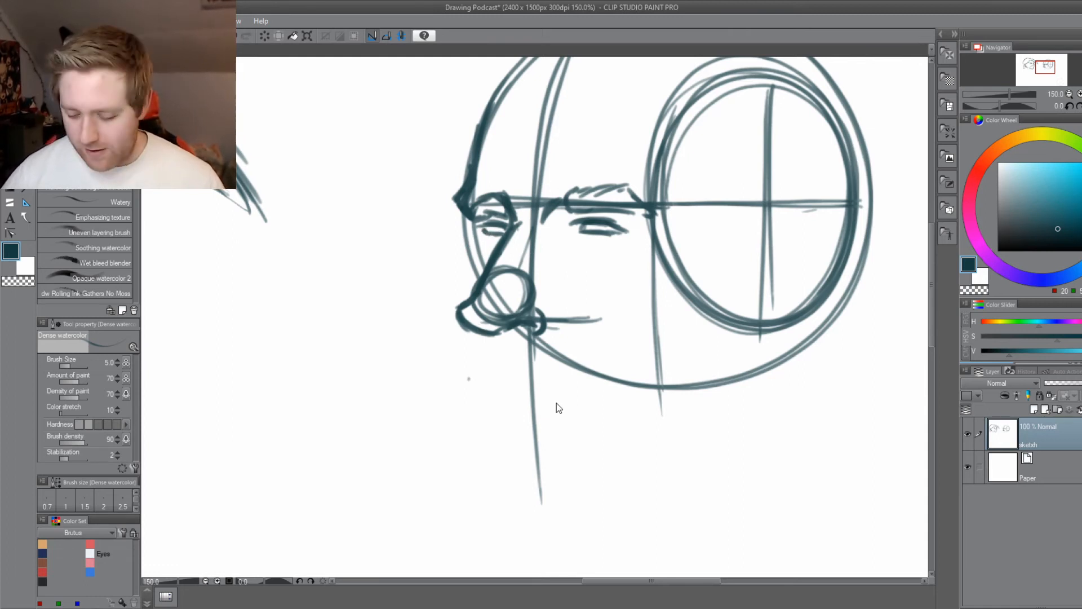
key(ctrl+s)
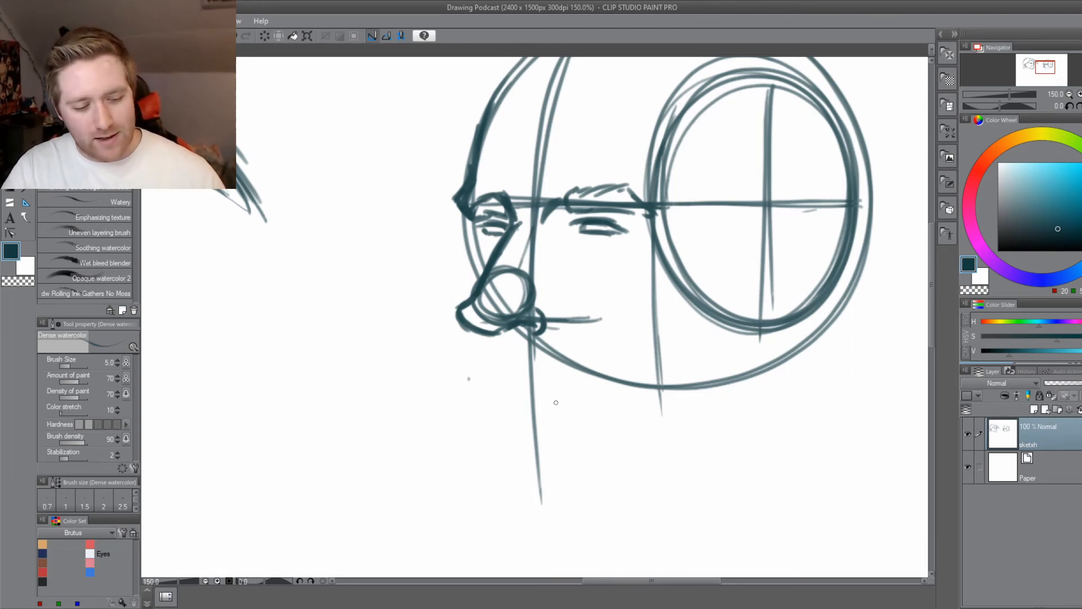
Undo the lower-lid strokes beneath the far eye.
key(ctrl+z)
key(ctrl+z)
key(ctrl+z)
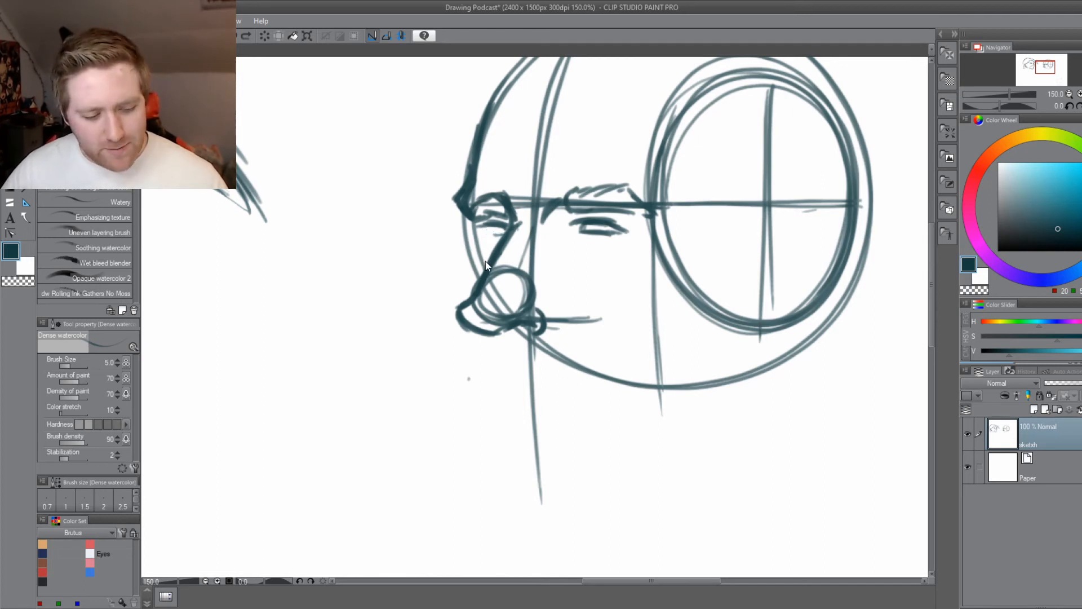
key(ctrl+z)
key(ctrl+z)
key(ctrl+z)
Draw the upper-lip contour down from the nose, sketch smile-line and cheek strokes beside the nostril, and save the drawing.
mouse_move(442, 403)
mouse_down()
mouse_move(491, 445)
mouse_move(434, 411)
mouse_move(451, 405)
mouse_up()
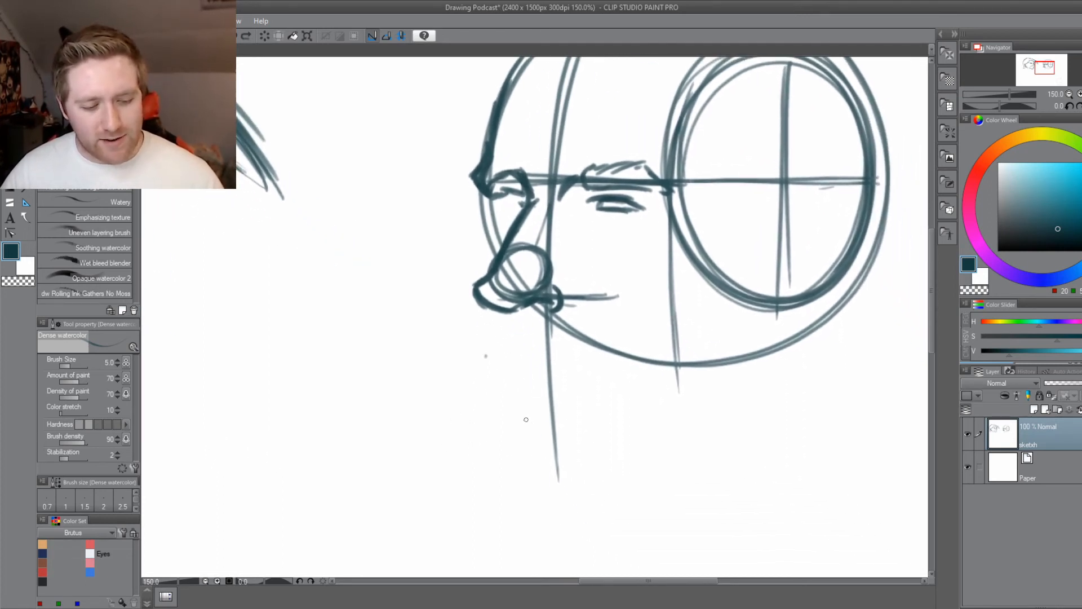
drag(514, 314, 505, 357)
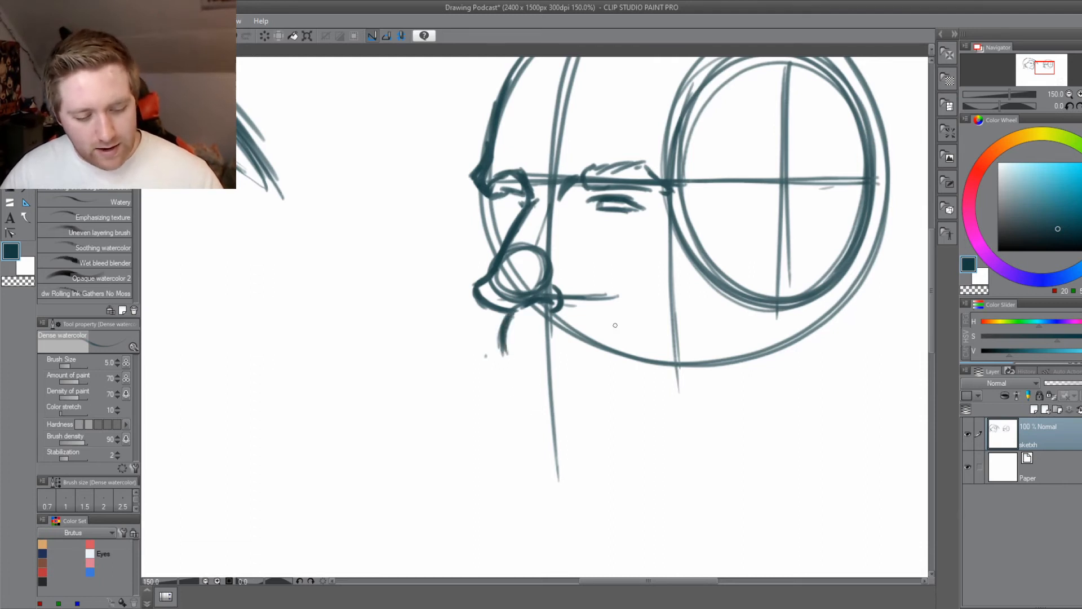
drag(615, 320, 625, 354)
drag(583, 284, 612, 299)
drag(582, 283, 634, 320)
drag(562, 264, 601, 293)
drag(557, 265, 574, 281)
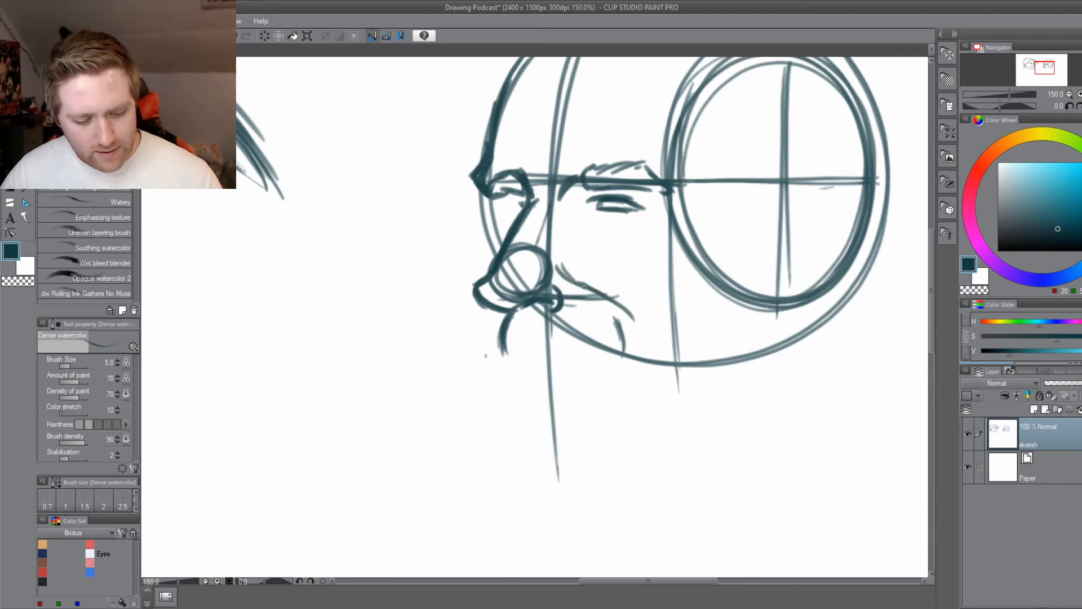
mouse_move(475, 389)
mouse_down()
mouse_move(478, 431)
mouse_move(434, 439)
mouse_up()
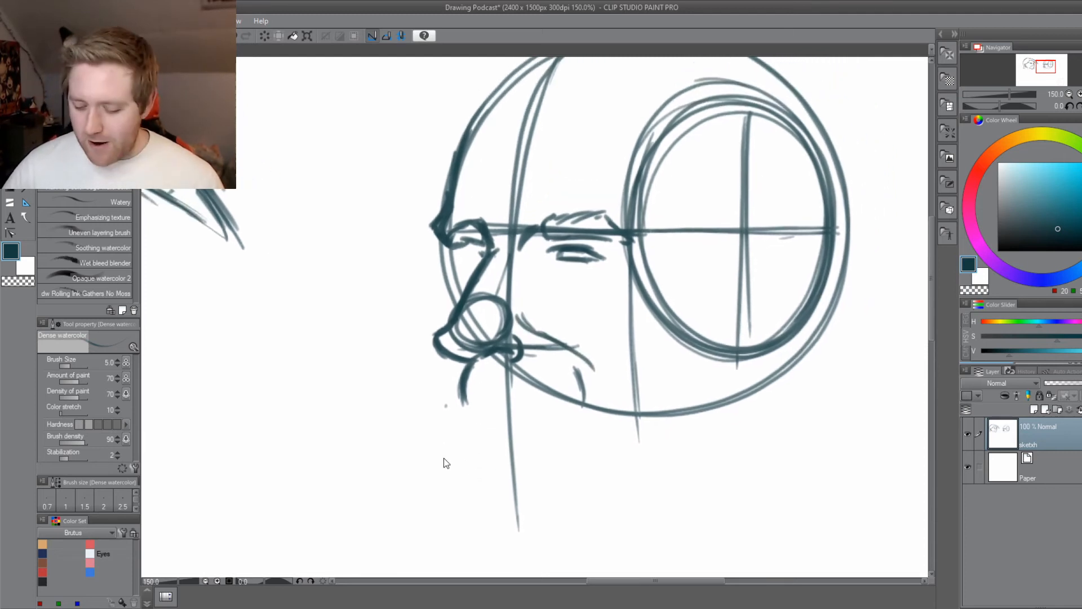
key(ctrl+s)
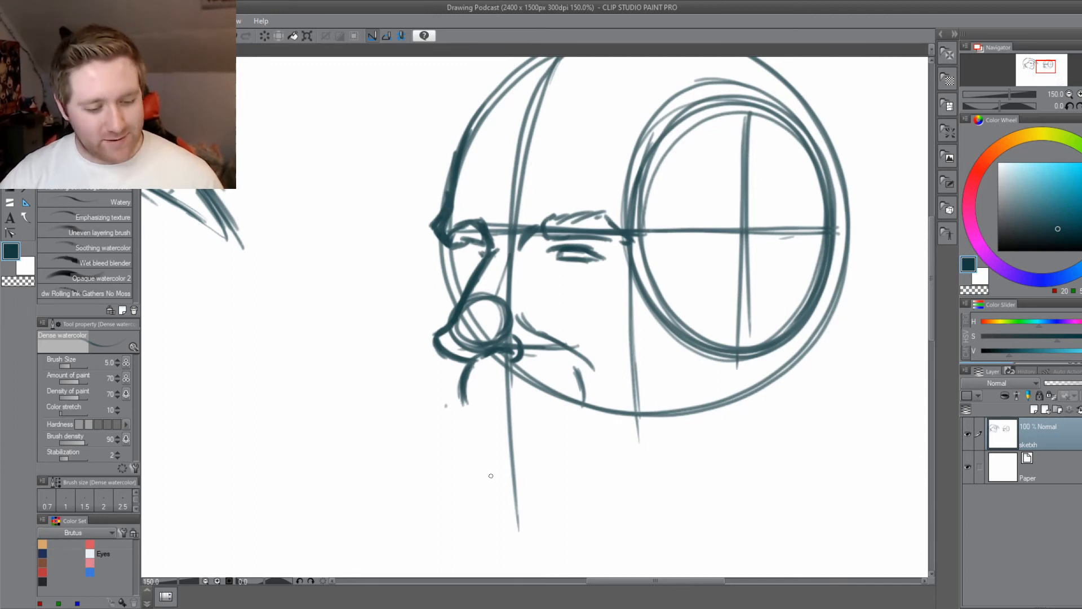
Extend the upper lip into a long mouth line with a downturned corner and start the lower-lip contour beneath it.
drag(370, 469, 441, 381)
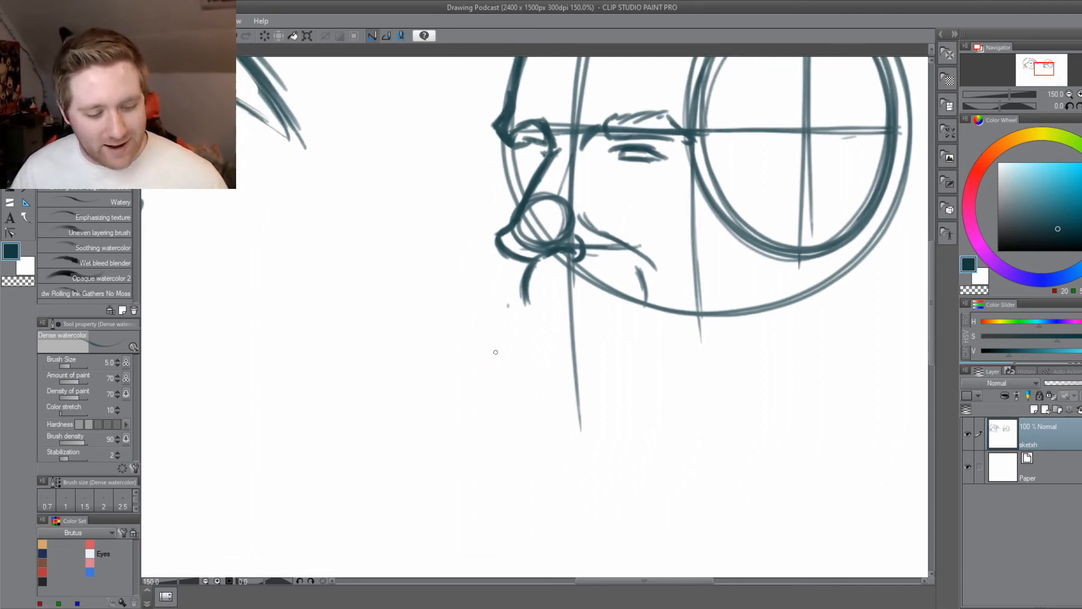
mouse_move(529, 299)
mouse_down()
mouse_move(596, 298)
mouse_move(621, 316)
mouse_up()
drag(508, 367, 508, 406)
mouse_move(530, 330)
mouse_down()
mouse_move(532, 340)
mouse_move(620, 345)
mouse_up()
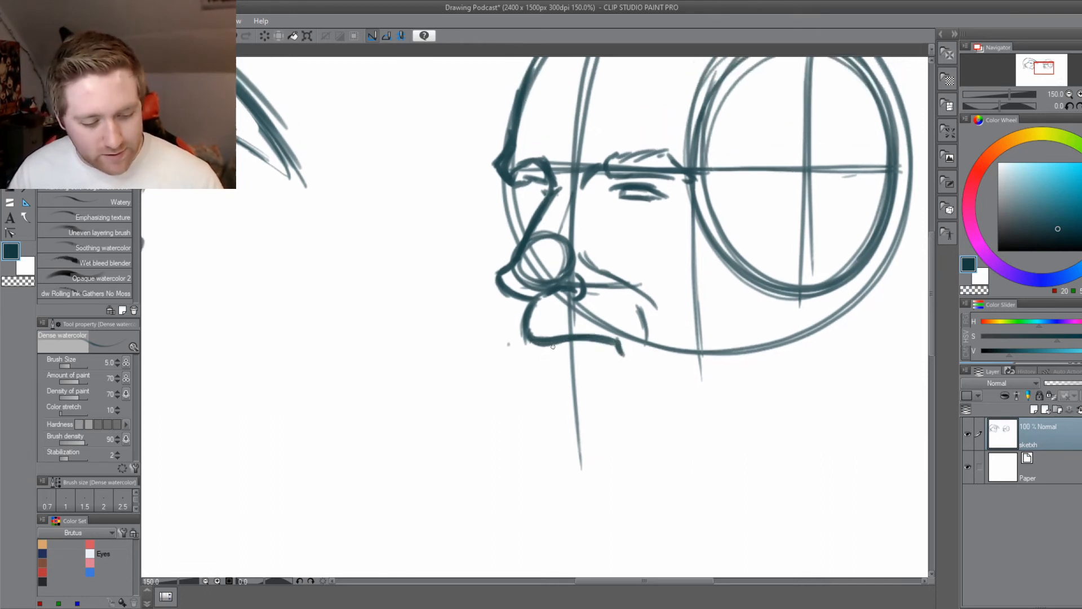
drag(542, 352, 552, 356)
key(ctrl+z)
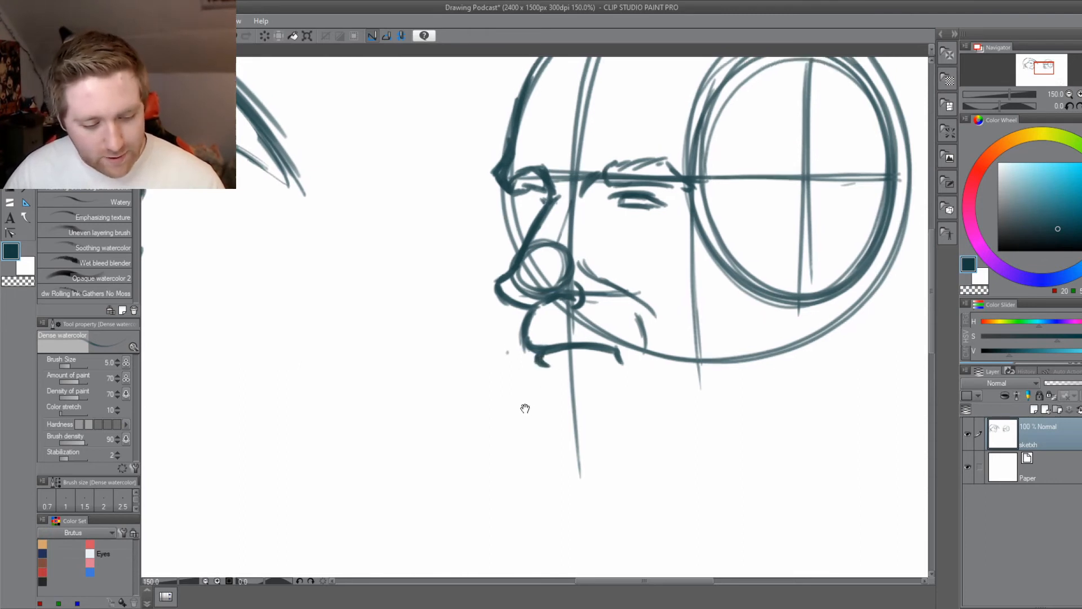
Lasso the entire second head, scale it down to about 88%, shift it slightly towards the first head, and deselect.
mouse_move(525, 406)
mouse_down()
mouse_move(594, 509)
mouse_move(668, 542)
mouse_move(525, 491)
mouse_up()
scroll(582, 518, down, 1)
key(ctrl+minus)
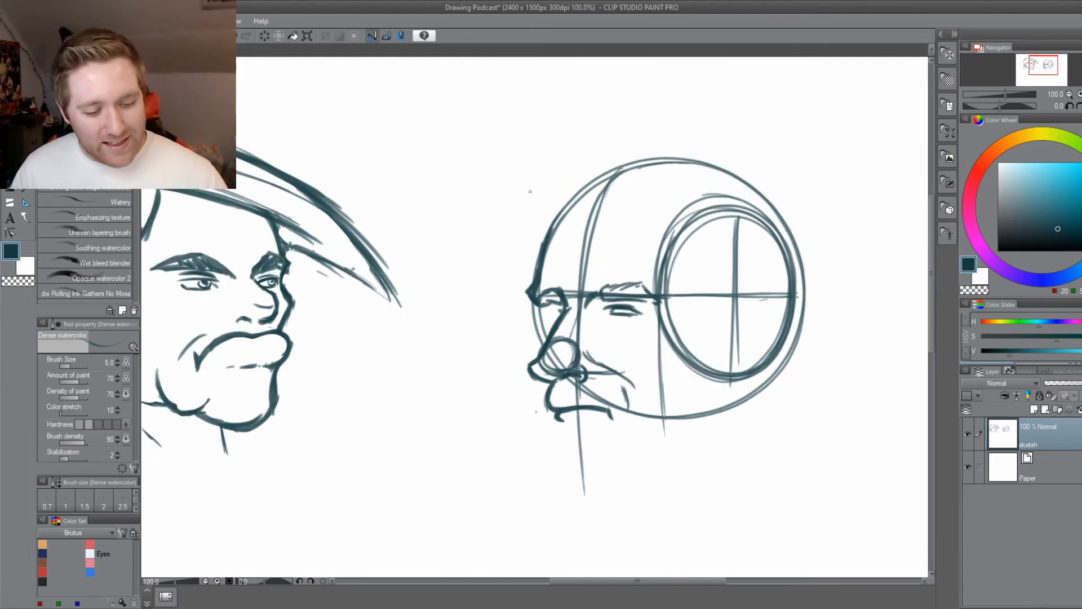
key(m)
mouse_move(609, 136)
mouse_down()
mouse_move(877, 347)
mouse_move(493, 209)
mouse_move(608, 134)
mouse_up()
key(ctrl+t)
drag(457, 124, 503, 174)
drag(595, 398, 553, 363)
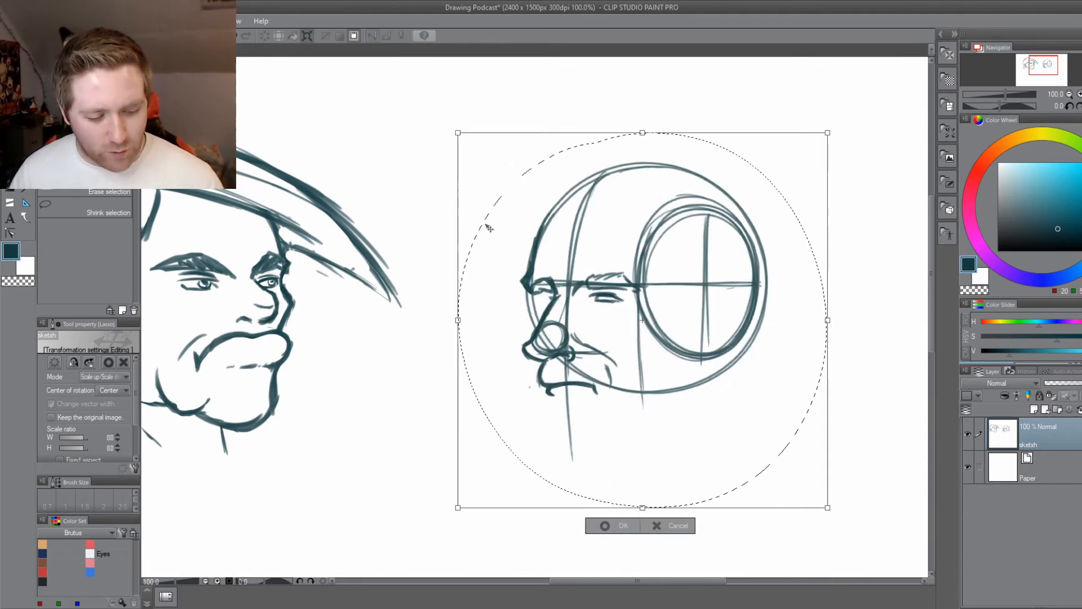
drag(454, 137, 447, 129)
mouse_move(565, 377)
mouse_down()
mouse_move(532, 359)
mouse_move(566, 374)
mouse_up()
click(598, 519)
click(522, 519)
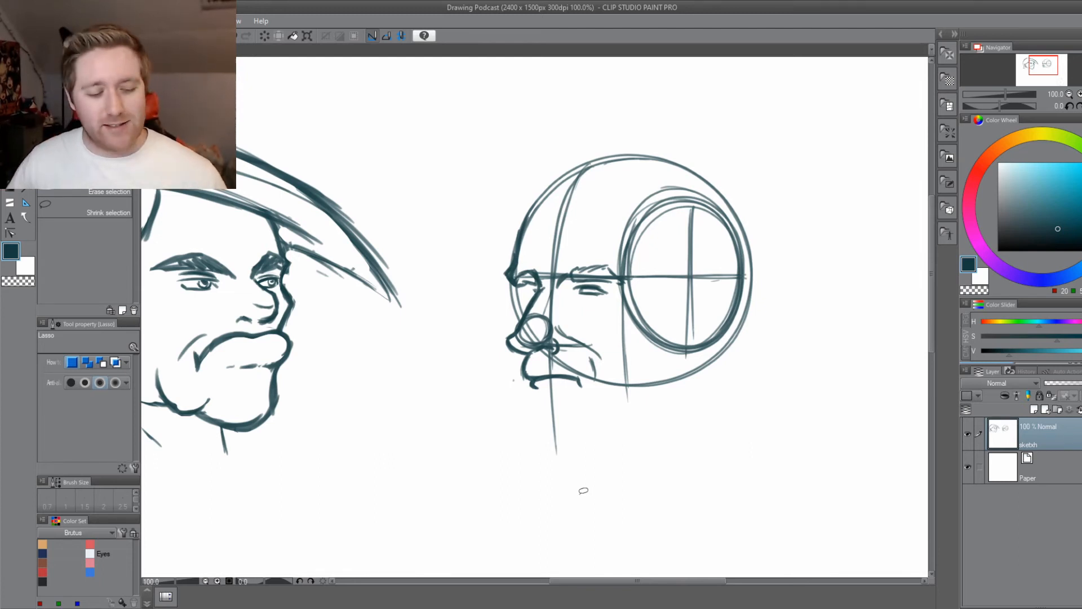
Draw the lower lip and chin contour below the mouth, curving along the chin's underside and up towards the jaw.
key(b)
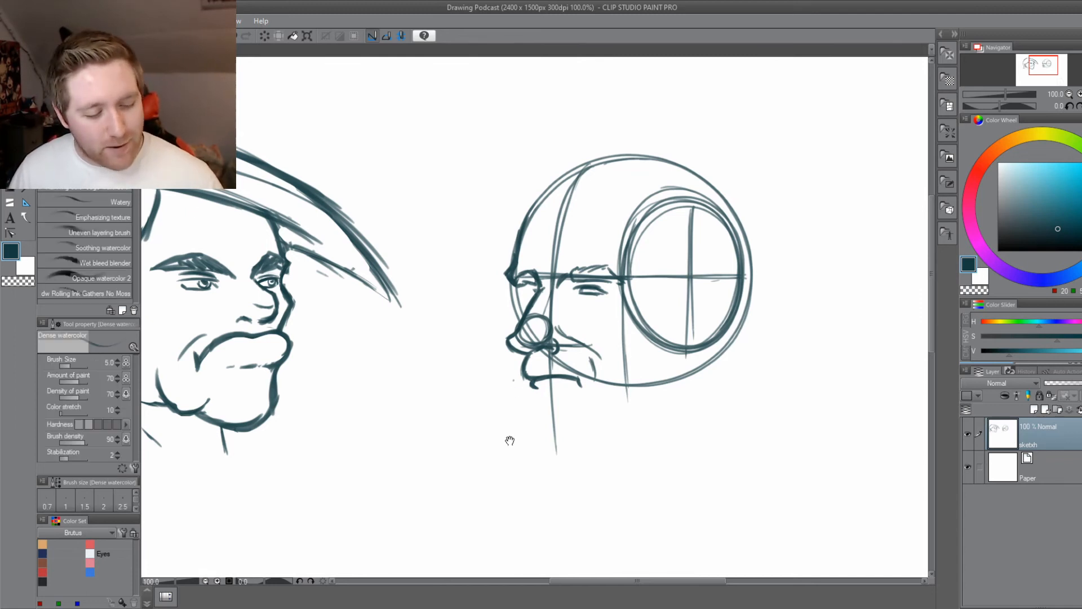
mouse_move(509, 440)
mouse_down()
mouse_move(508, 407)
mouse_move(548, 412)
mouse_up()
scroll(510, 390, up, 1)
mouse_move(567, 347)
mouse_down()
mouse_move(558, 384)
mouse_move(616, 418)
mouse_up()
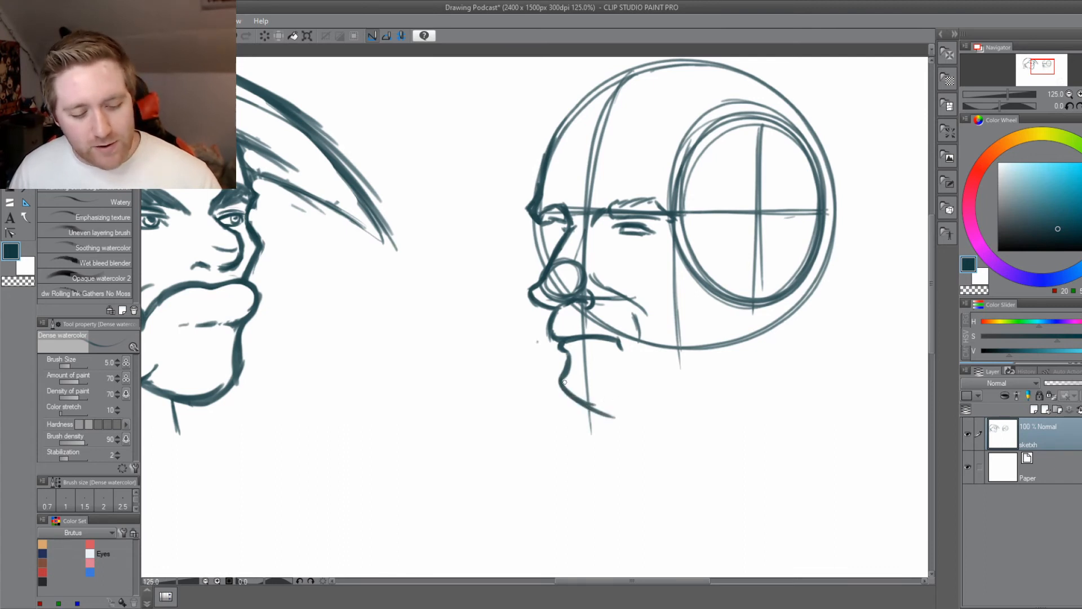
mouse_move(564, 380)
mouse_down()
mouse_move(589, 397)
mouse_move(568, 394)
mouse_move(578, 402)
mouse_move(646, 387)
mouse_move(600, 407)
mouse_move(655, 386)
mouse_up()
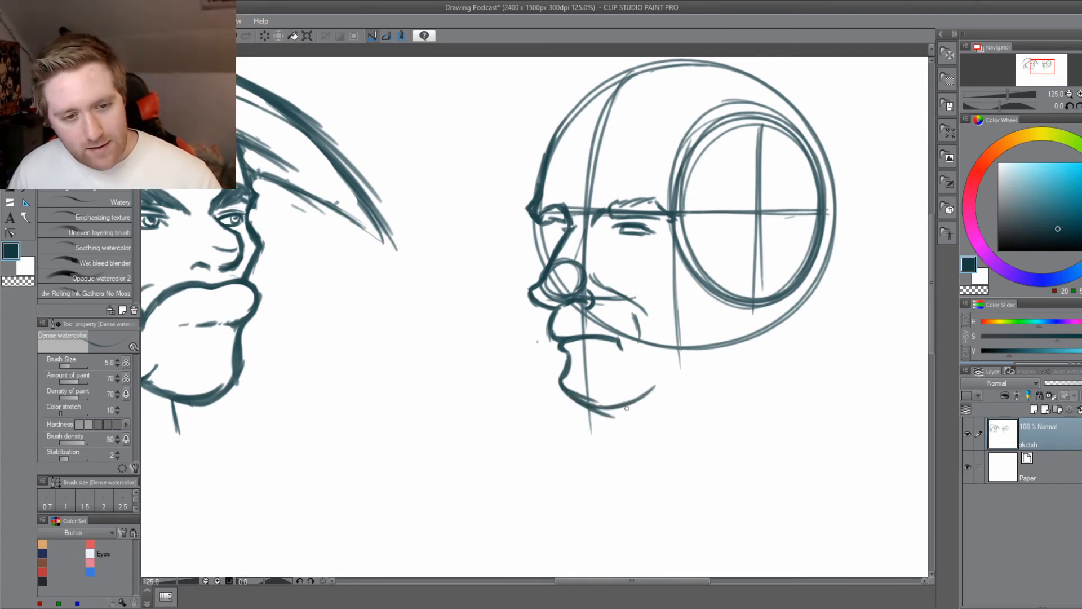
drag(600, 407, 642, 400)
Lasso the nose tip and nostril, squash the selection vertically to 86% height at full width, and deselect.
drag(569, 464, 564, 478)
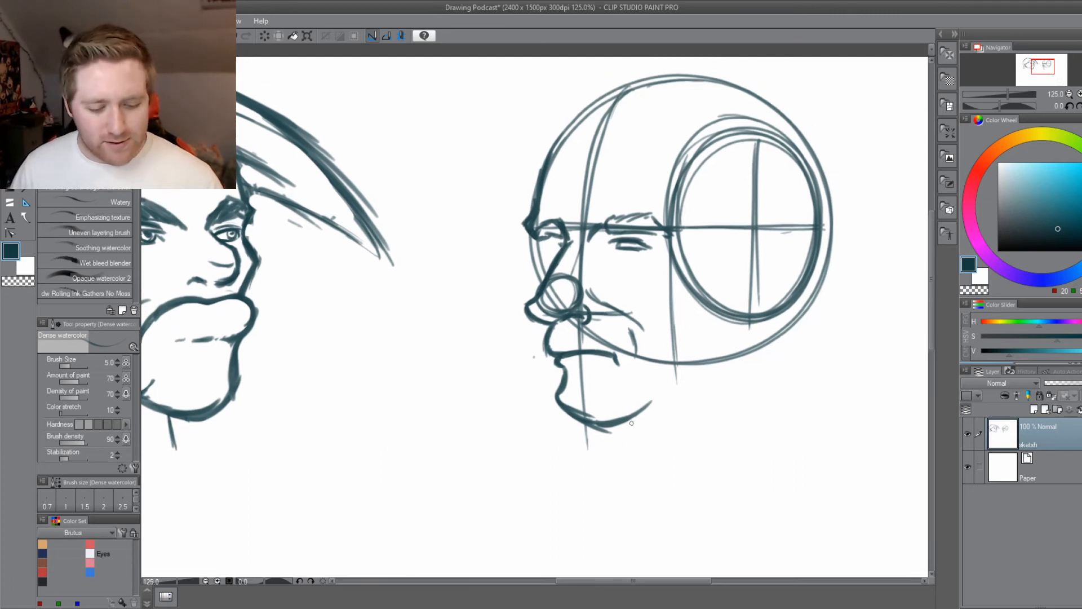
drag(574, 408, 557, 464)
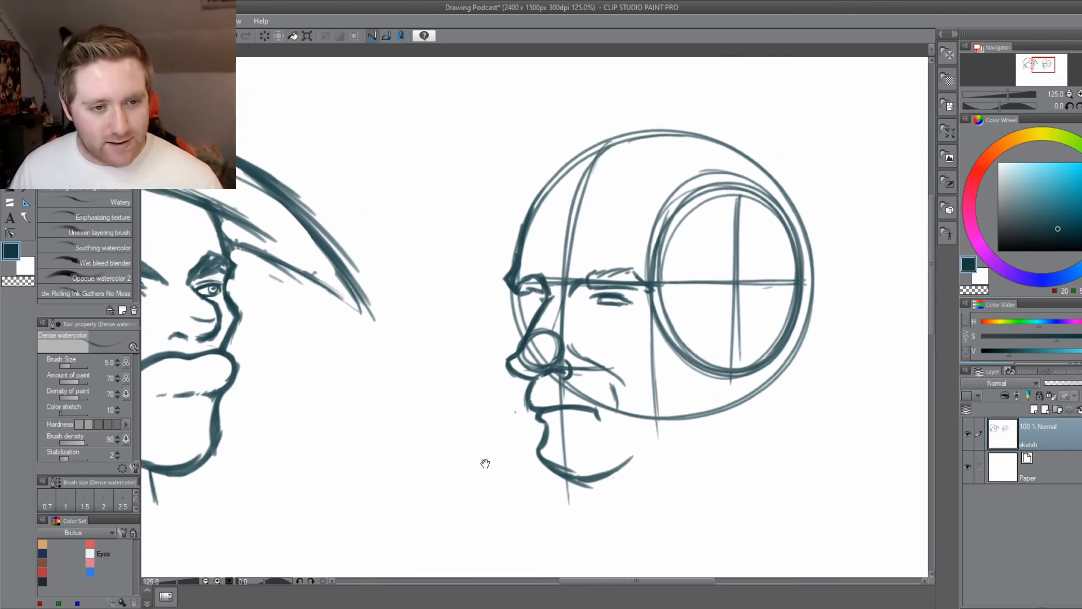
drag(531, 406, 542, 389)
scroll(525, 411, up, 2)
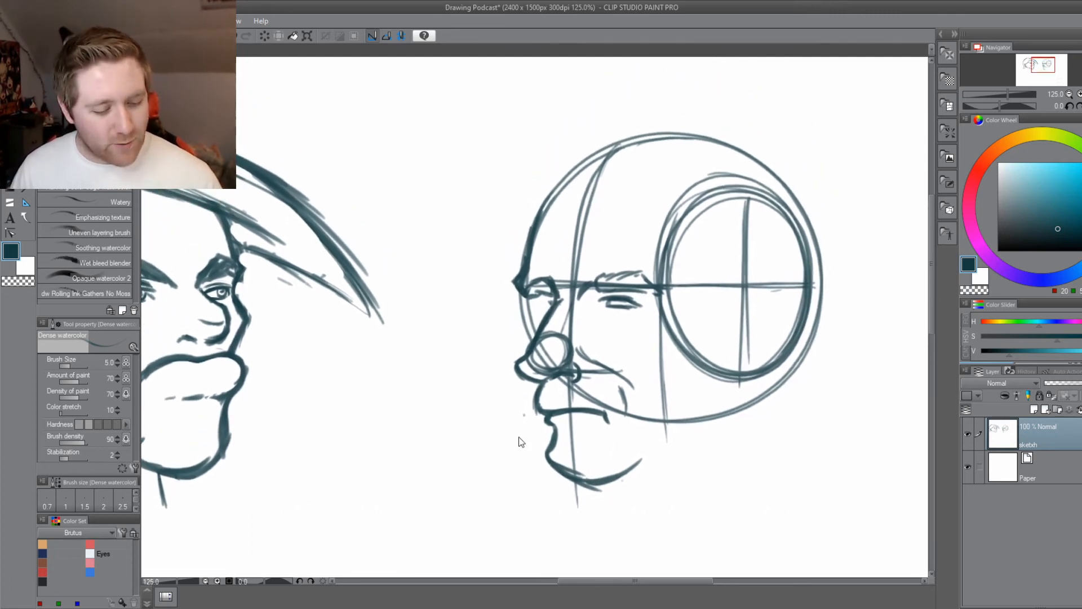
key(m)
mouse_move(498, 330)
mouse_down()
mouse_move(571, 303)
mouse_move(599, 338)
mouse_move(591, 372)
mouse_move(538, 372)
mouse_move(547, 368)
mouse_move(526, 339)
mouse_up()
key(ctrl+t)
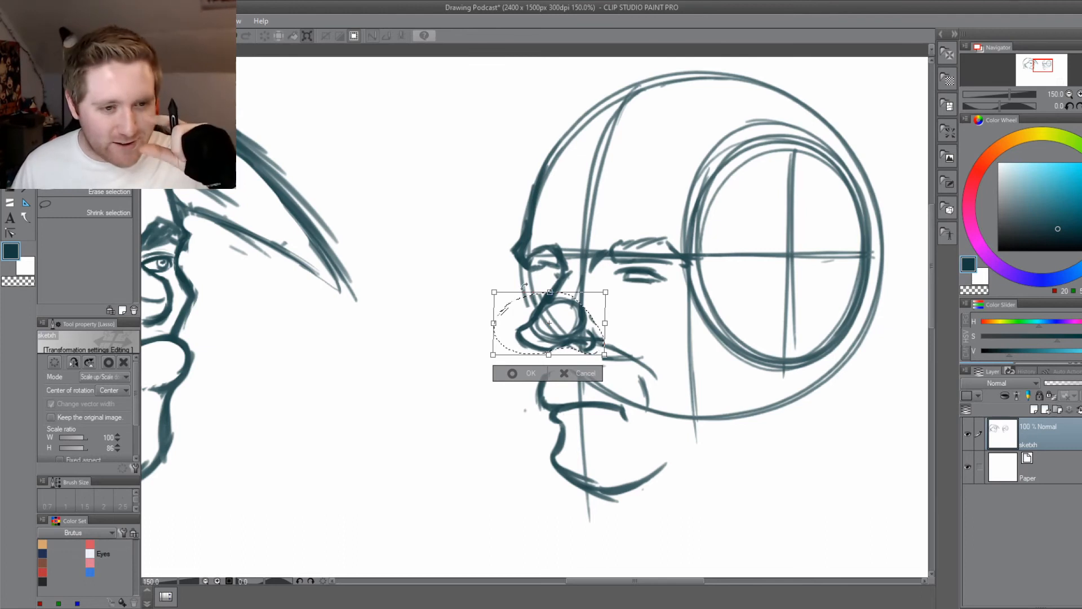
click(515, 374)
key(ctrl+d)
Reconnect the upper-lip contour to the shortened nose and draw a heavy curved fold beside the nostril.
key(b)
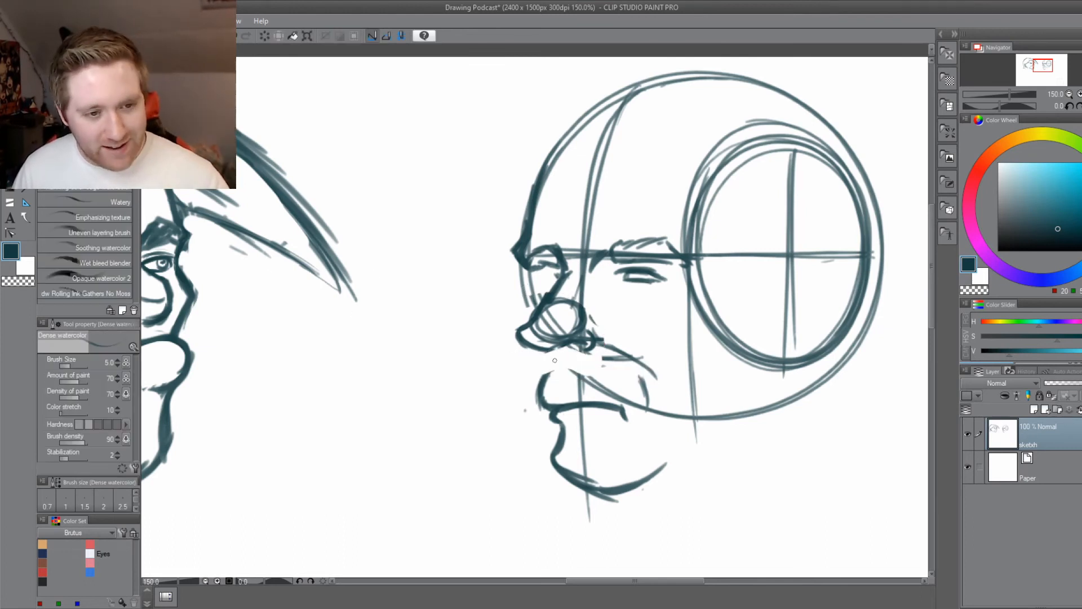
mouse_move(544, 388)
mouse_down()
mouse_move(548, 350)
mouse_move(547, 403)
mouse_move(453, 428)
mouse_up()
scroll(453, 429, up, 1)
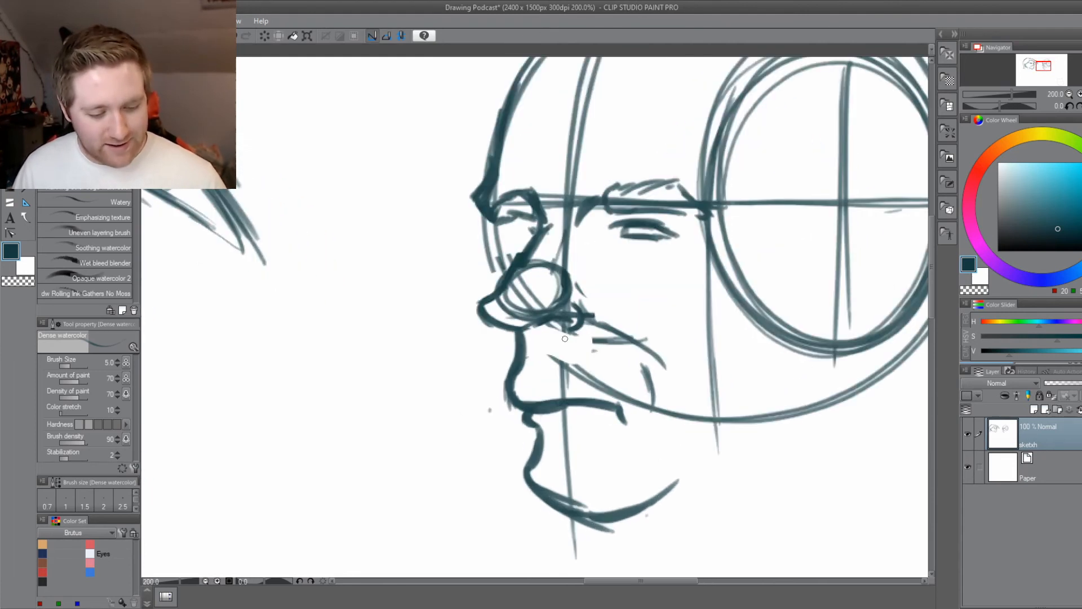
mouse_move(585, 306)
mouse_down()
mouse_move(627, 345)
mouse_move(591, 303)
mouse_up()
Add short crease strokes beneath the far eye, running towards the nose bridge.
drag(562, 475, 530, 525)
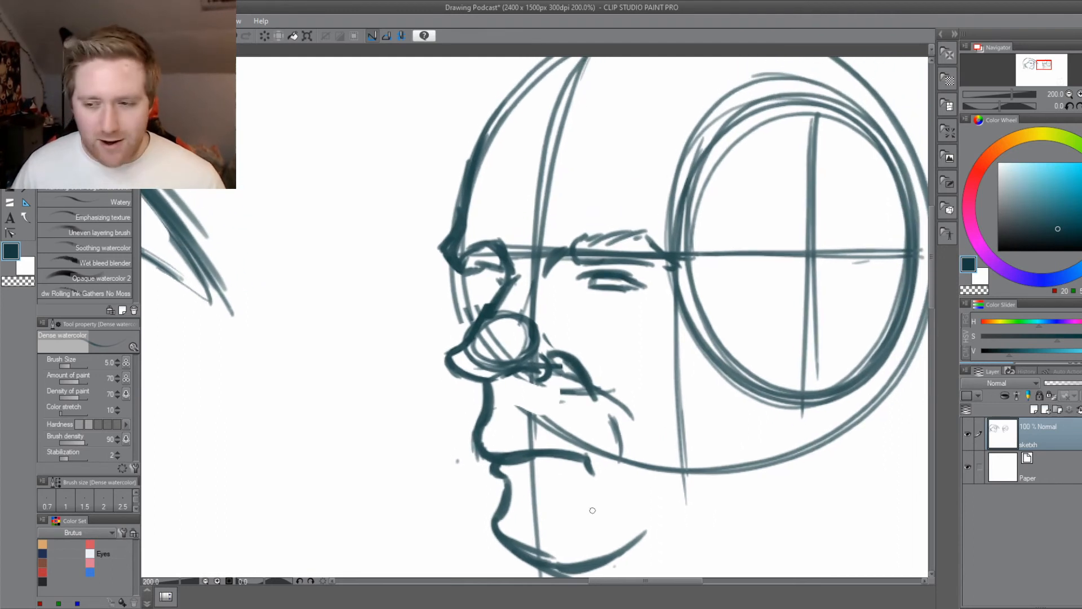
mouse_move(470, 291)
mouse_down()
mouse_move(506, 286)
mouse_move(520, 314)
mouse_up()
drag(500, 293, 488, 280)
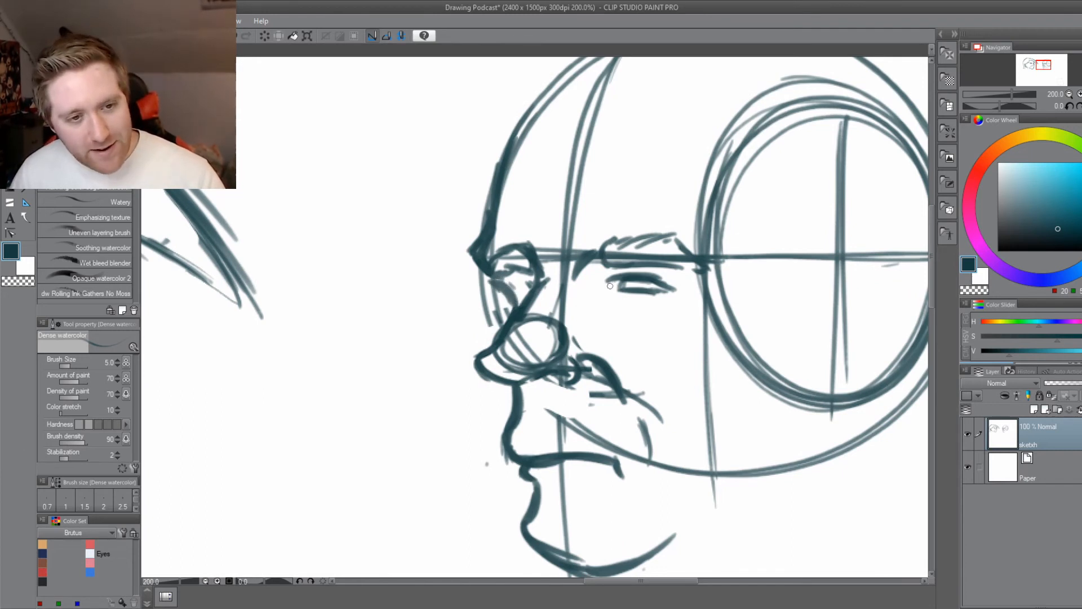
Try an extra stroke along the near eye's upper lid and undo it.
mouse_move(609, 277)
mouse_down()
mouse_move(634, 276)
mouse_move(679, 281)
mouse_move(623, 279)
mouse_up()
key(ctrl+z)
key(ctrl+z)
key(ctrl+z)
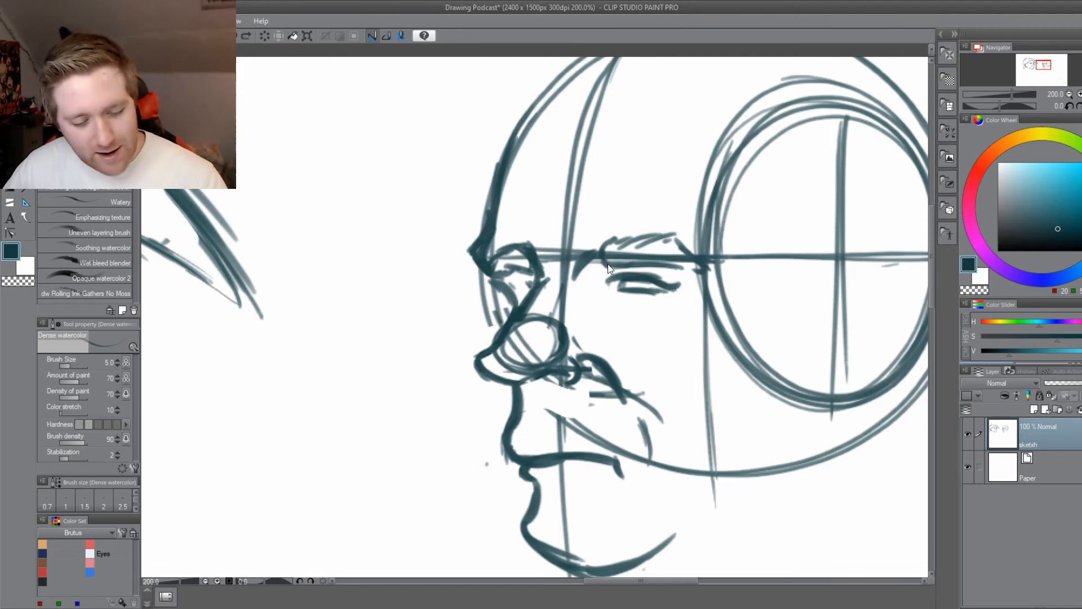
Save the drawing, touch up the near eye's inner upper lid, and darken the far eye with short lid strokes.
key(ctrl+s)
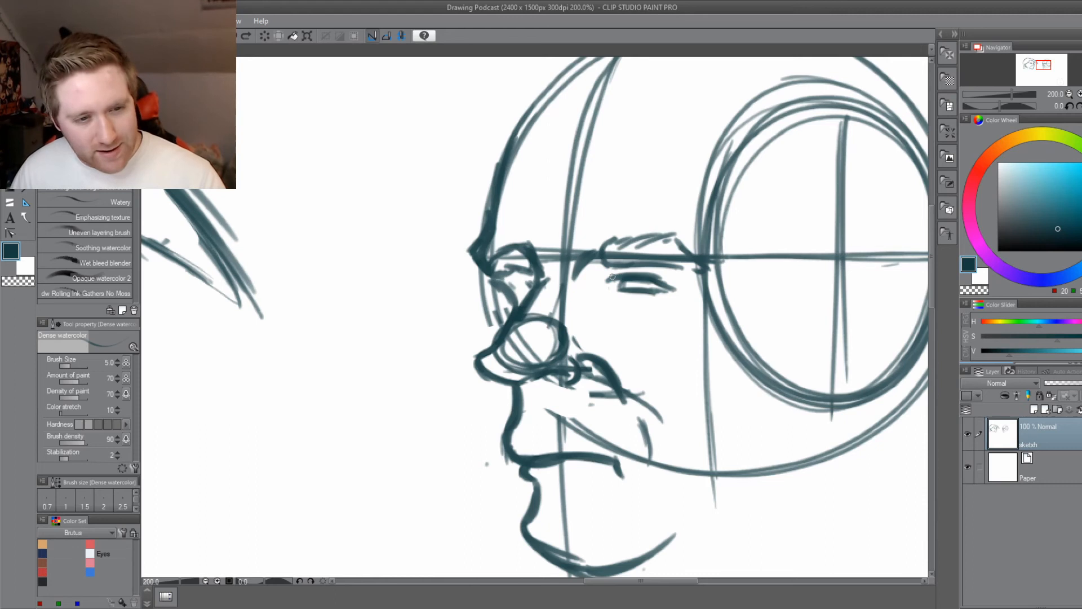
mouse_move(611, 279)
mouse_down()
mouse_move(634, 274)
mouse_move(620, 277)
mouse_up()
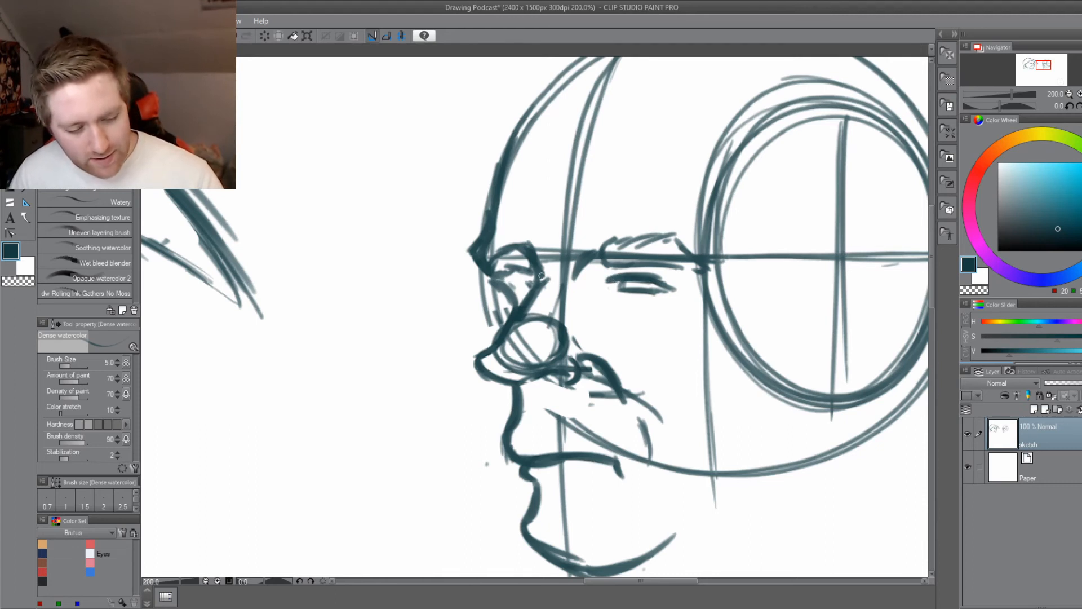
drag(529, 278, 513, 284)
drag(528, 280, 509, 291)
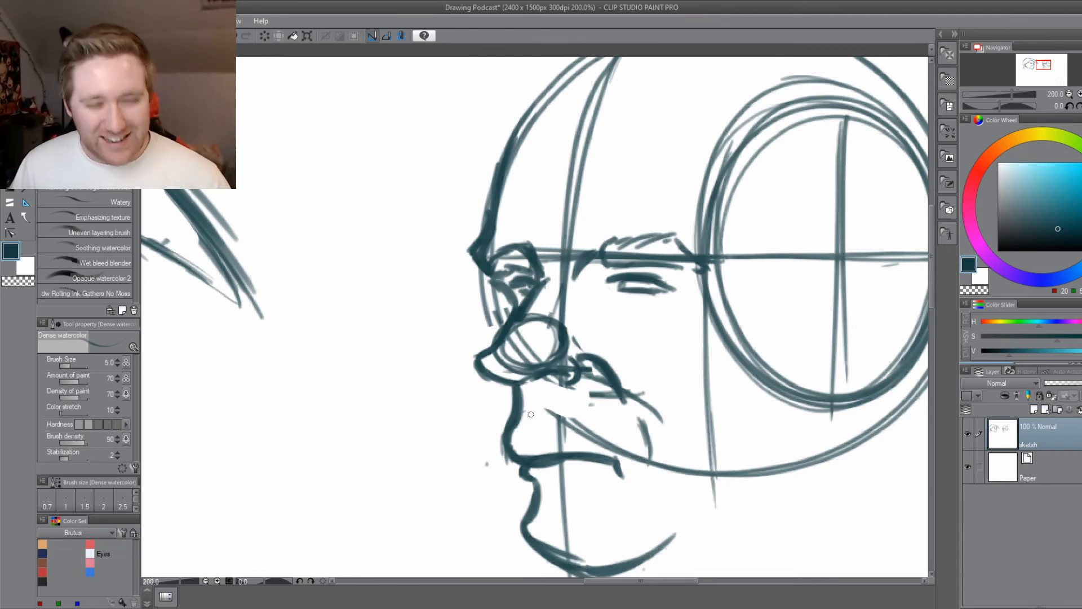
Sketch broken, curved wrinkle lines across the forehead above the brows and save the drawing.
drag(397, 399, 422, 414)
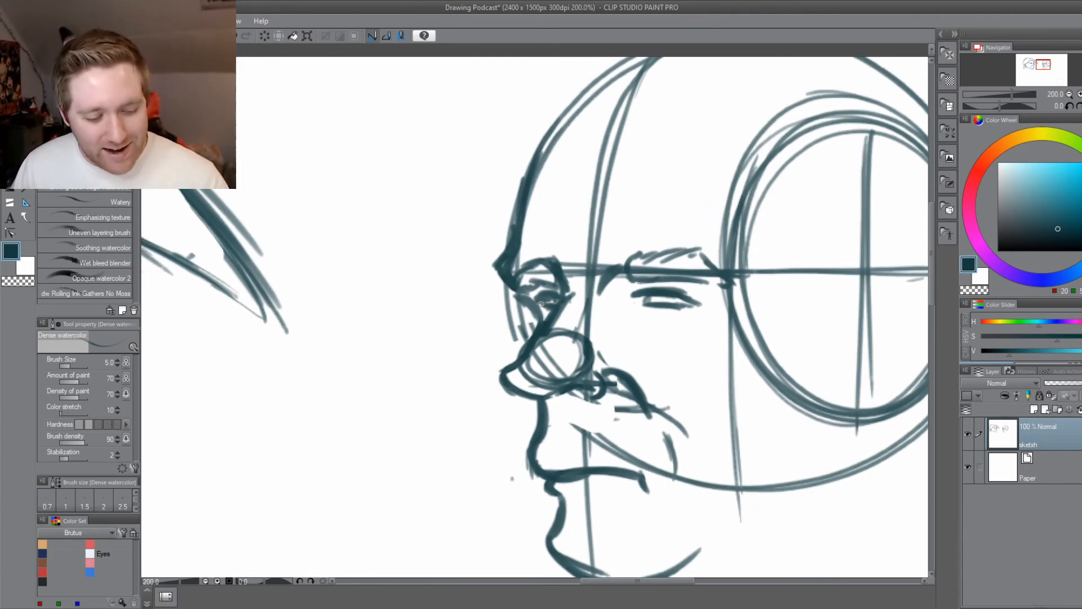
scroll(443, 479, down, 2)
drag(406, 499, 473, 480)
scroll(529, 416, up, 2)
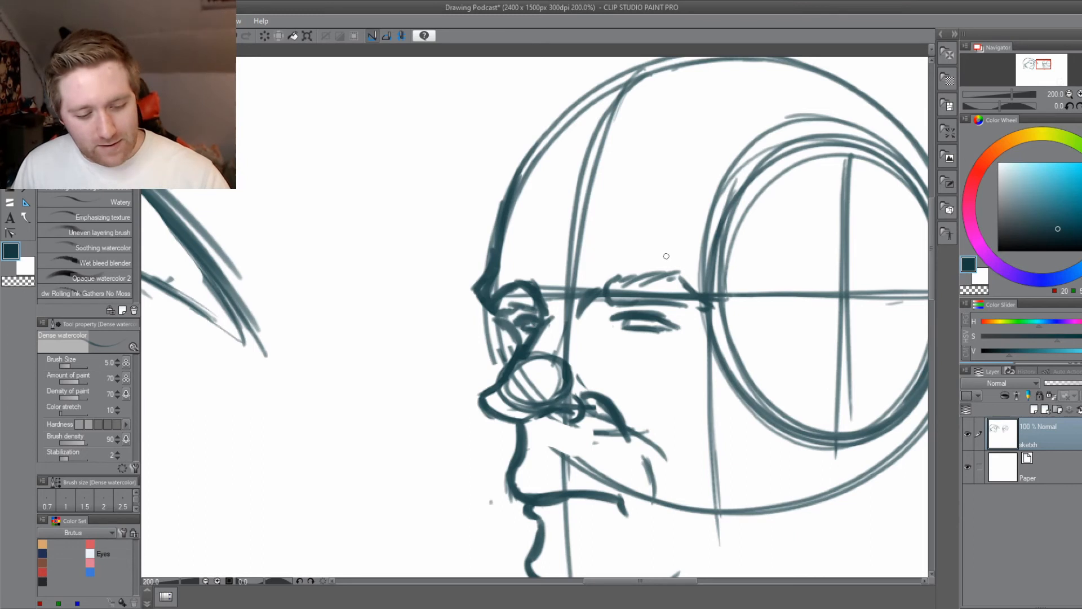
mouse_move(648, 249)
mouse_down()
mouse_move(616, 246)
mouse_move(658, 258)
mouse_up()
mouse_move(593, 243)
mouse_down()
mouse_move(522, 255)
mouse_move(570, 224)
mouse_move(652, 228)
mouse_up()
drag(664, 233, 693, 251)
mouse_move(648, 215)
mouse_down()
mouse_move(594, 215)
mouse_move(508, 239)
mouse_move(531, 222)
mouse_up()
drag(528, 500, 534, 439)
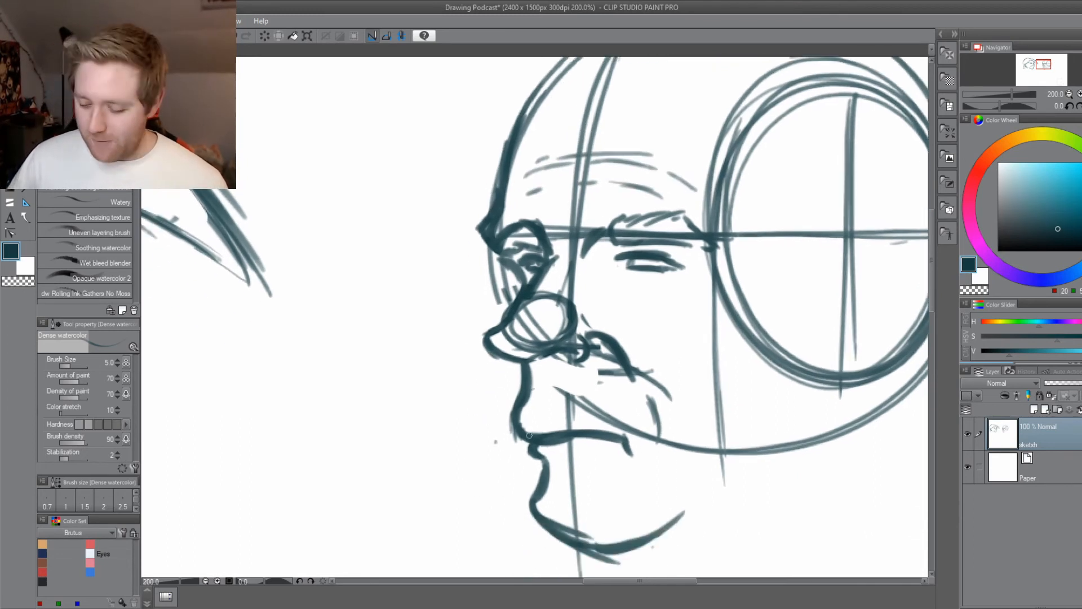
key(ctrl+s)
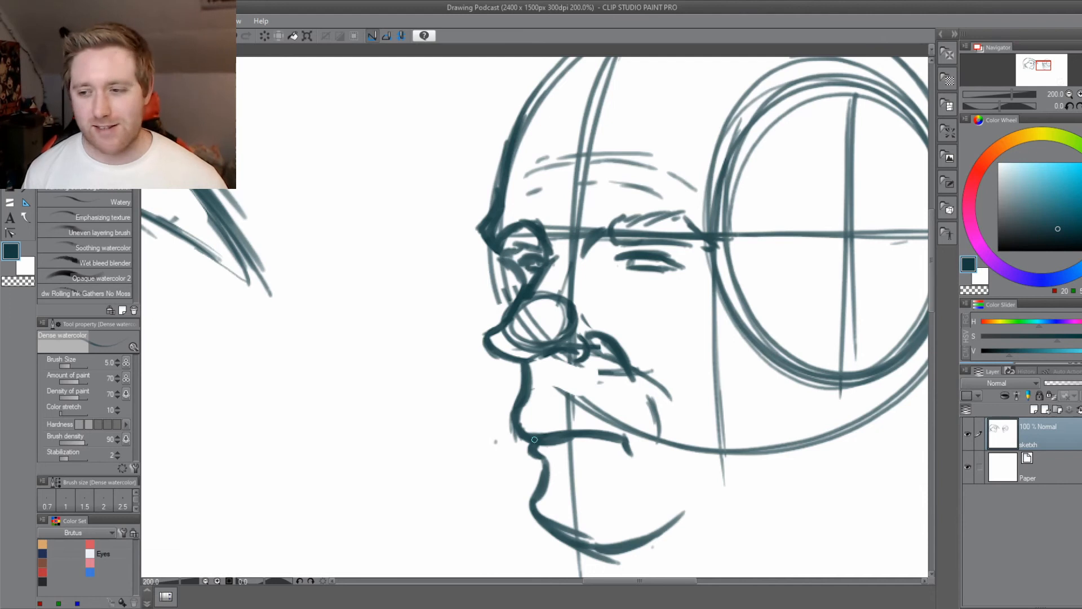
Lasso the near eye, make it narrower and shift it closer to the nose, and save the drawing.
click(9, 101)
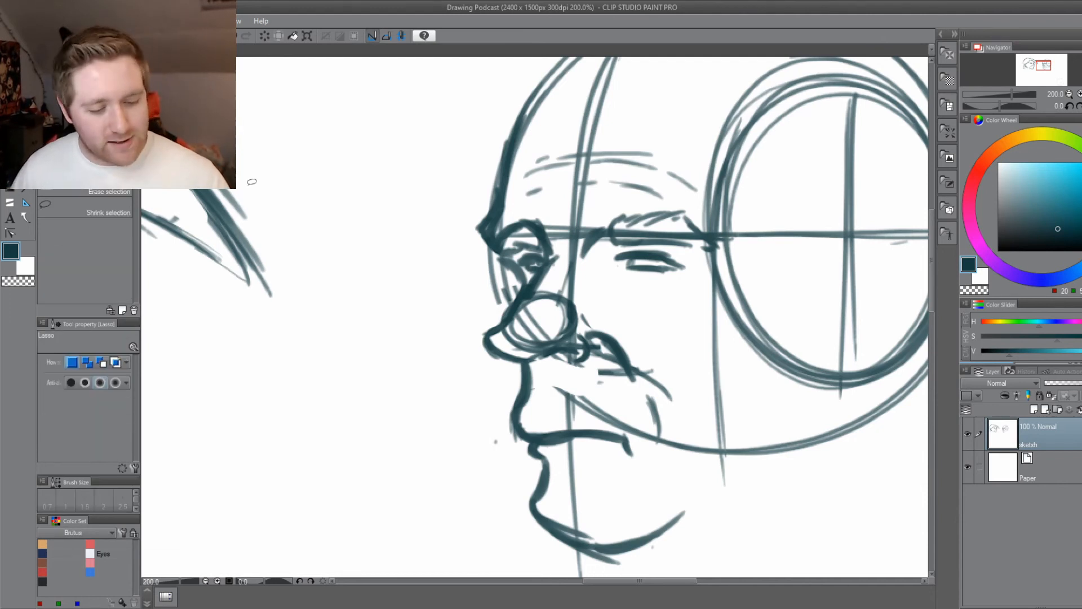
drag(538, 361, 449, 387)
mouse_move(519, 272)
mouse_down()
mouse_move(608, 299)
mouse_move(520, 277)
mouse_up()
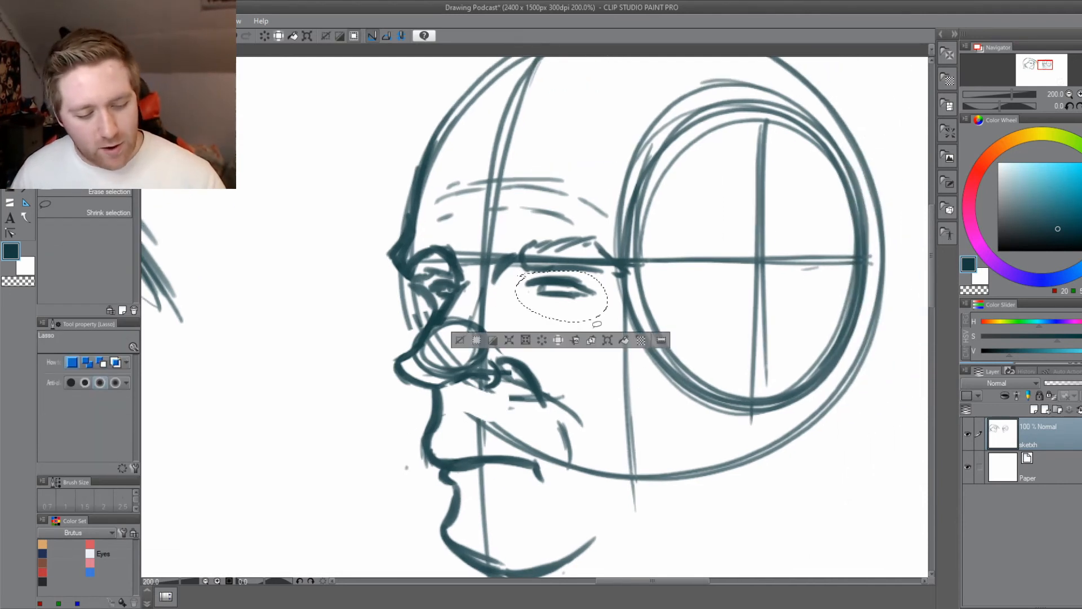
click(606, 341)
drag(608, 297, 535, 305)
click(498, 345)
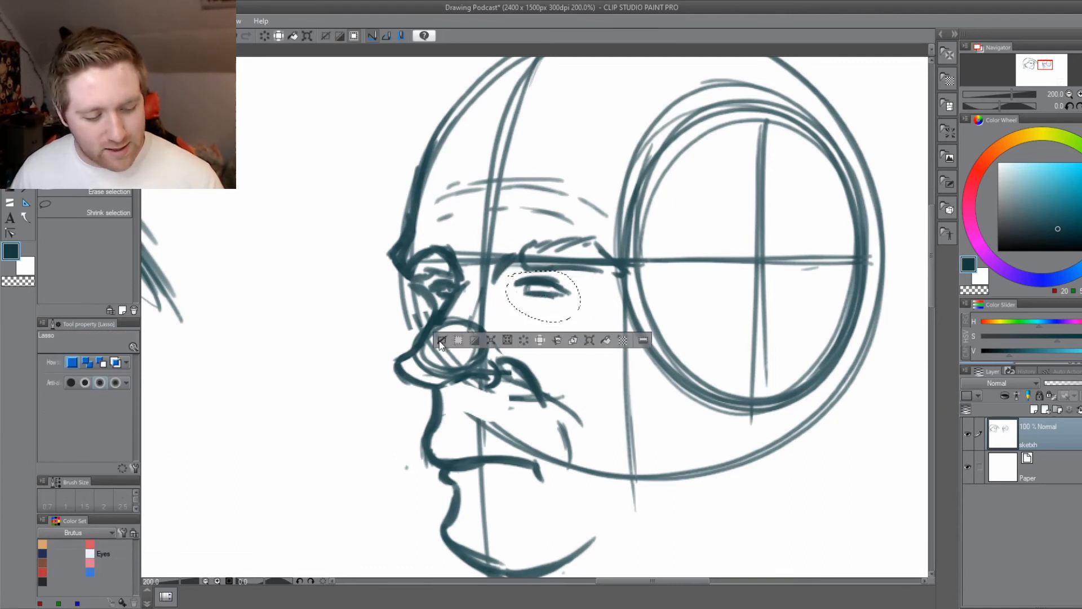
click(440, 341)
key(ctrl+s)
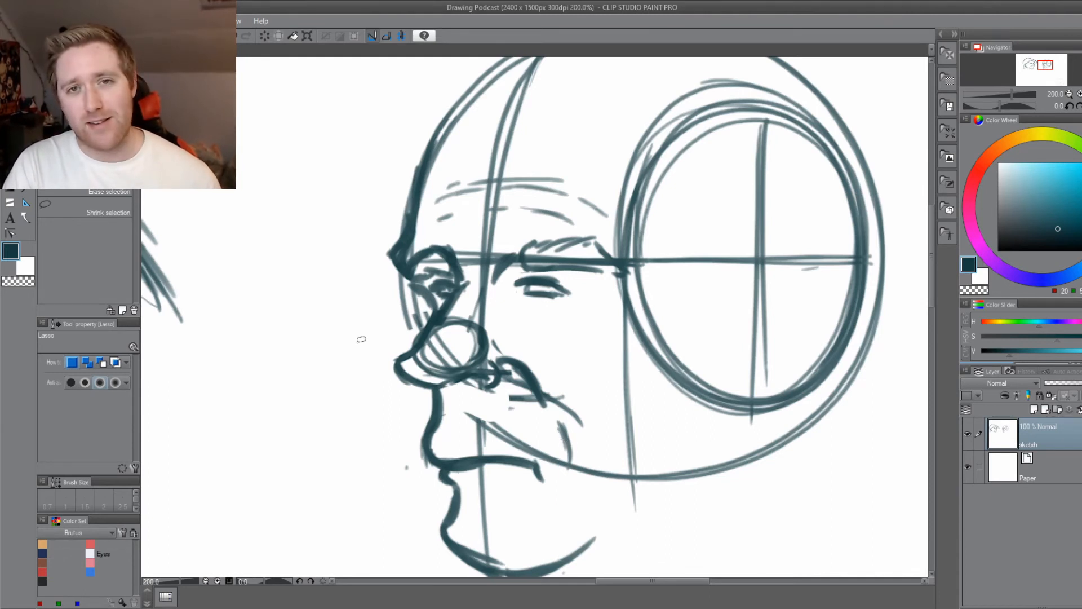
Erase the nose's construction ball and the centre guide line across the nose with the hard eraser at size 15.
key(e)
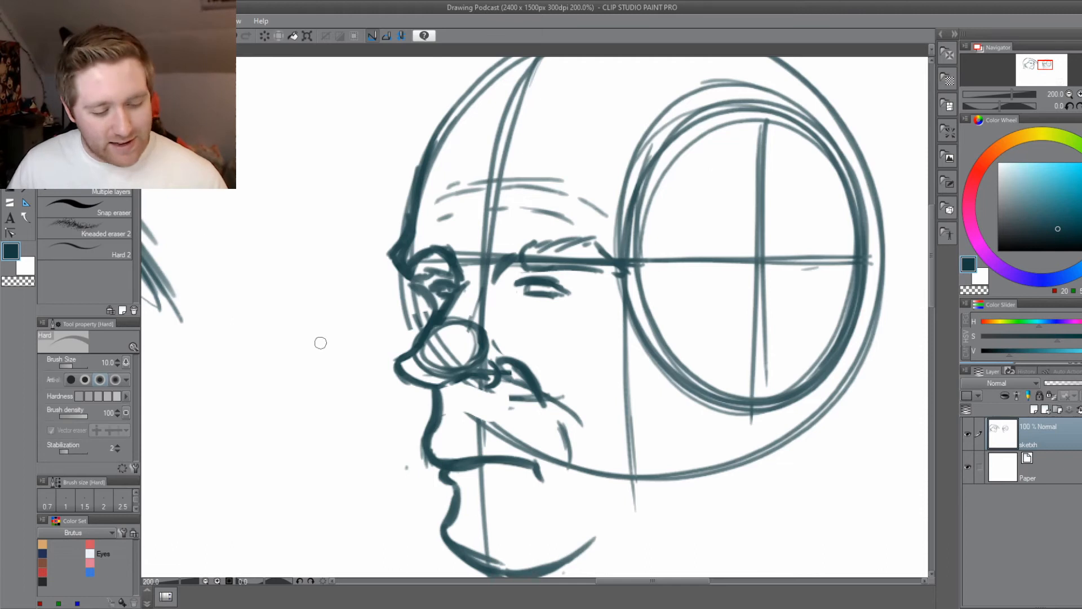
scroll(337, 362, down, 2)
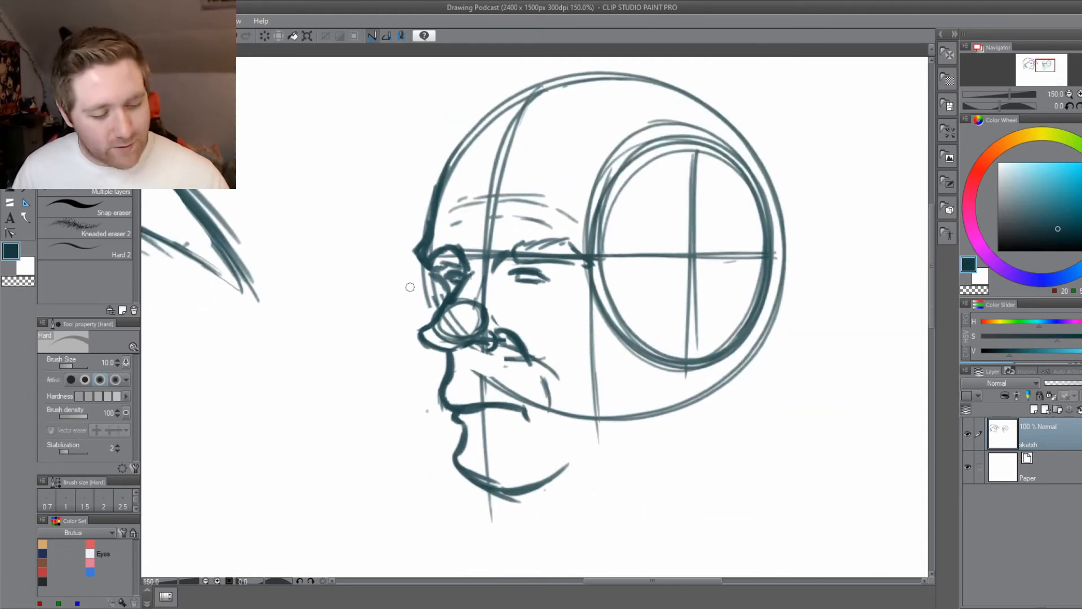
key(bracketright)
mouse_move(484, 316)
mouse_down()
mouse_move(444, 330)
mouse_move(460, 309)
mouse_move(480, 309)
mouse_move(483, 289)
mouse_move(440, 332)
mouse_move(475, 330)
mouse_move(463, 333)
mouse_move(457, 292)
mouse_move(442, 277)
mouse_move(446, 313)
mouse_move(483, 328)
mouse_up()
key(asciicircum)
key(asciicircum)
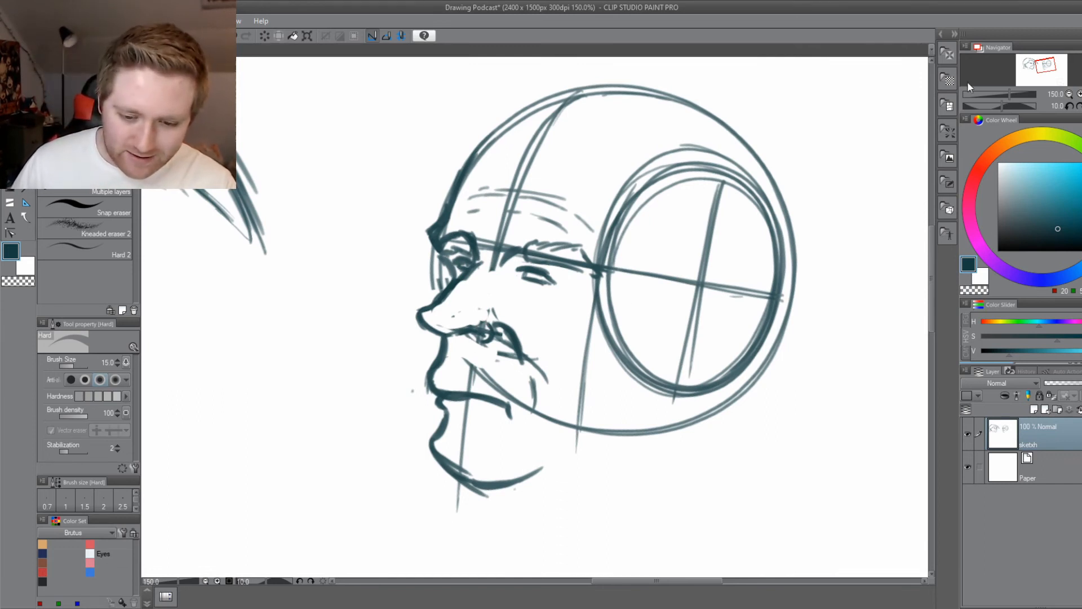
click(1079, 106)
click(1079, 106)
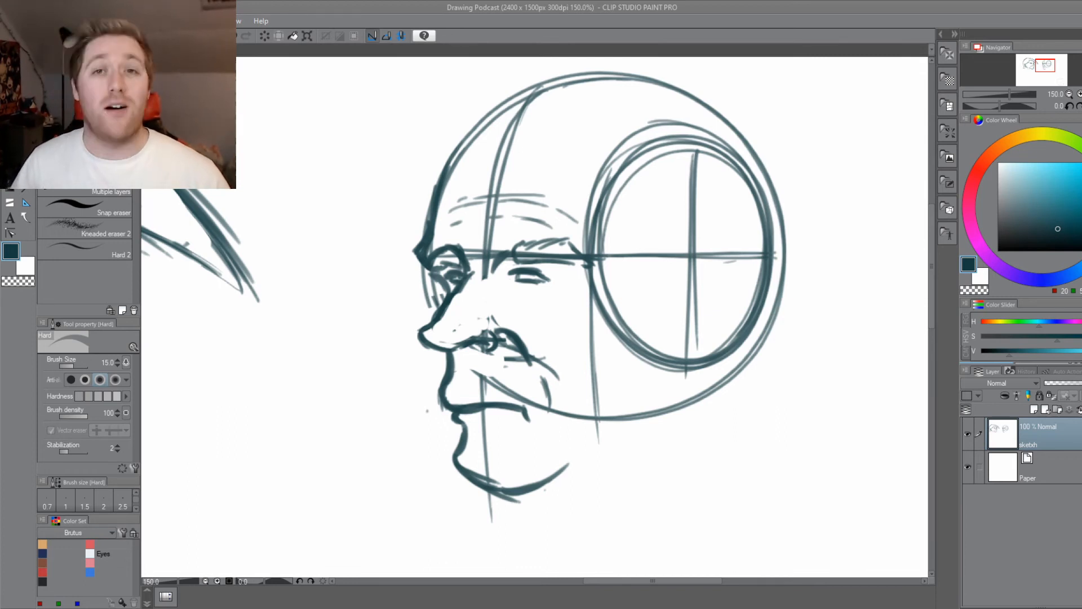
Draw a short line under the mouth with the Dense watercolor brush to mark the lower lip.
click(400, 404)
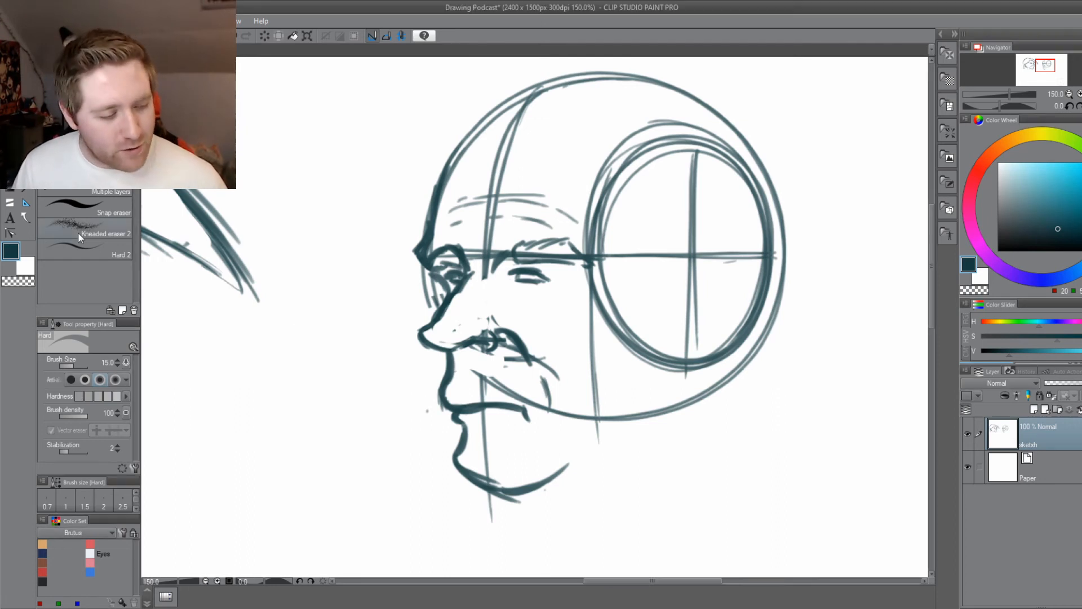
key(b)
drag(420, 435, 447, 433)
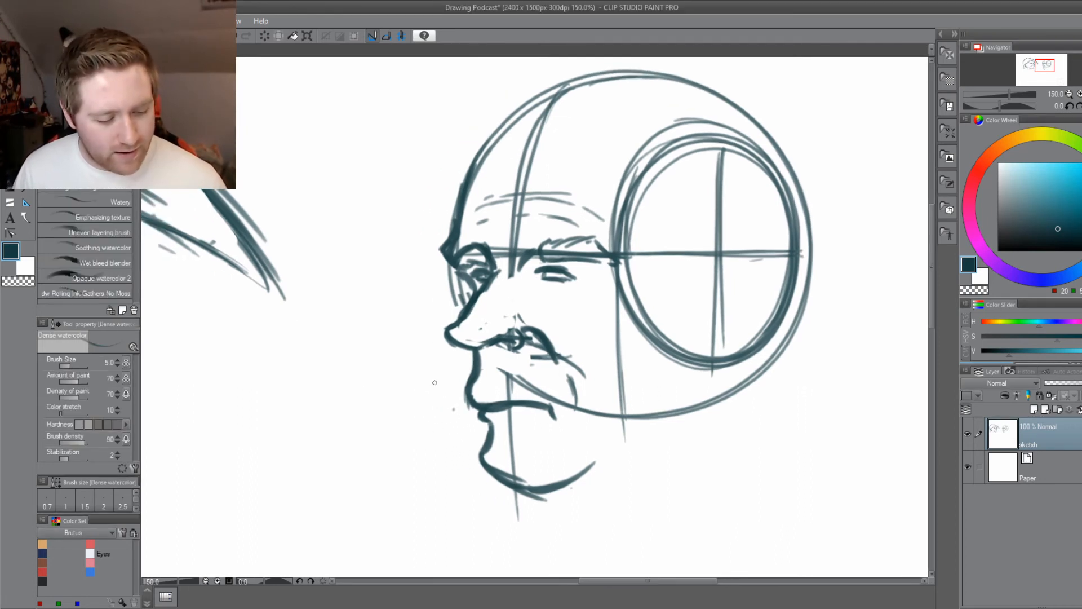
drag(524, 426, 499, 424)
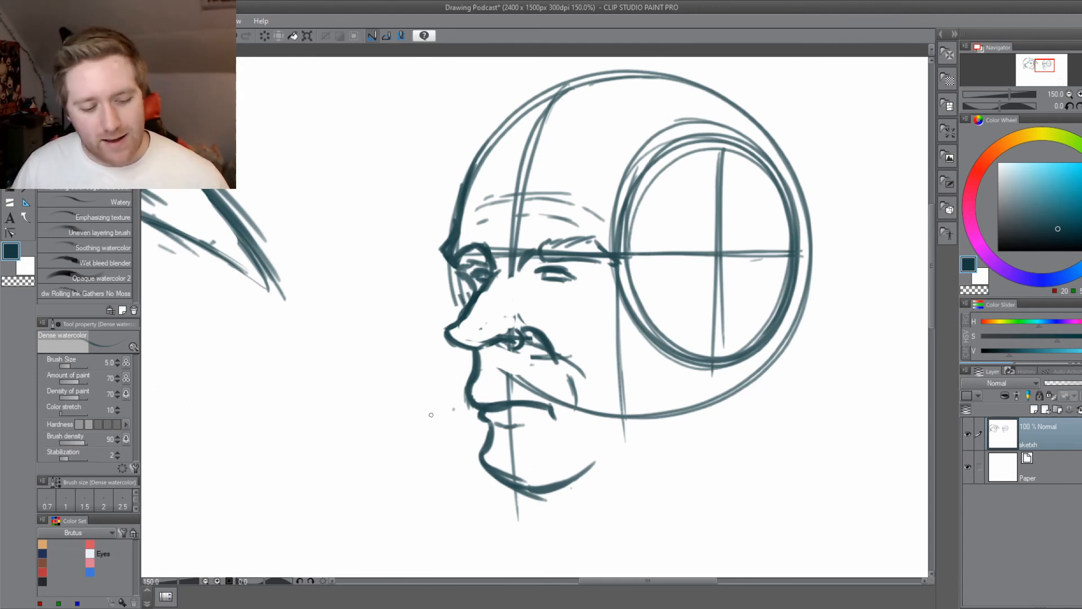
Erase the construction circle's lower arc across the cheek and the vertical guide below the temple with a size 20 eraser.
mouse_move(442, 411)
mouse_down()
mouse_move(468, 433)
mouse_move(420, 429)
mouse_up()
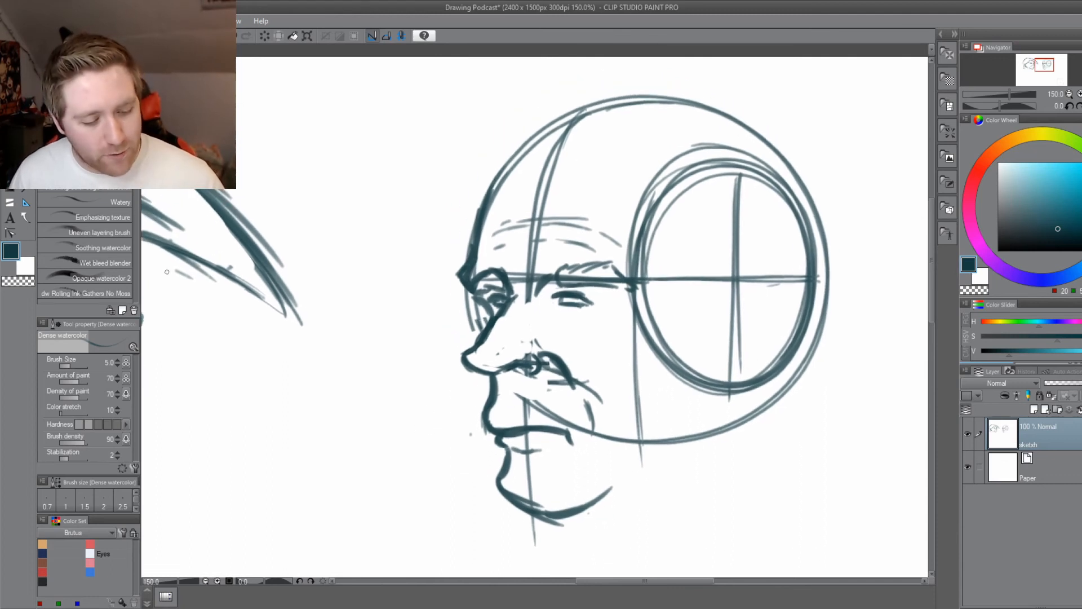
key(e)
mouse_move(528, 401)
mouse_down()
mouse_move(529, 415)
mouse_move(537, 405)
mouse_move(584, 437)
mouse_move(601, 418)
mouse_move(614, 443)
mouse_move(641, 432)
mouse_move(634, 352)
mouse_up()
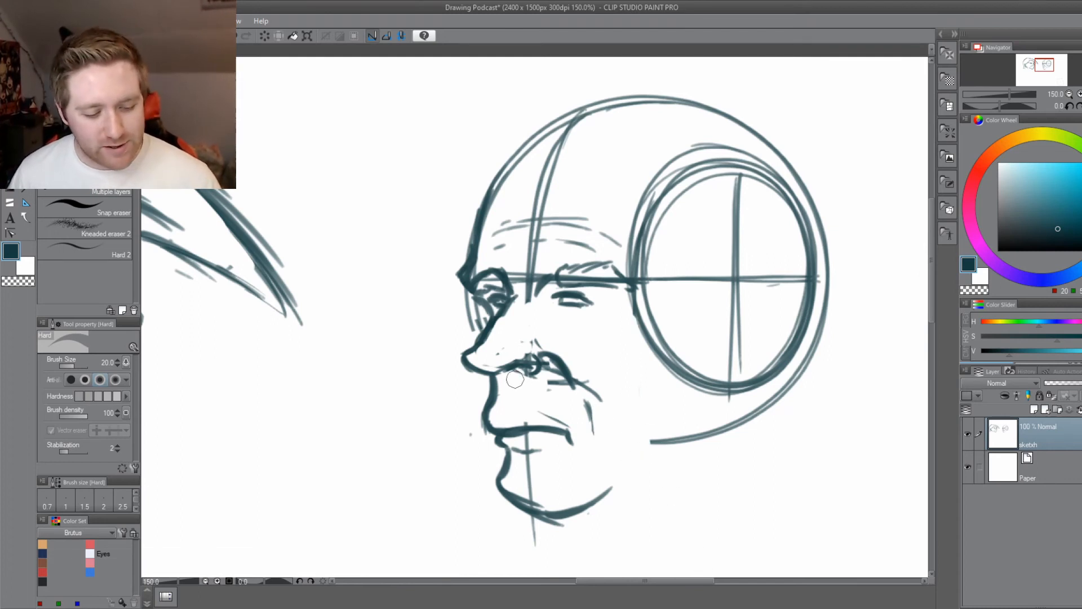
Erase the old nostril wing, the stray marks around the nostril and the cheek folds beside the nose and mouth.
key(bracketleft)
key(bracketleft)
key(bracketleft)
key(bracketleft)
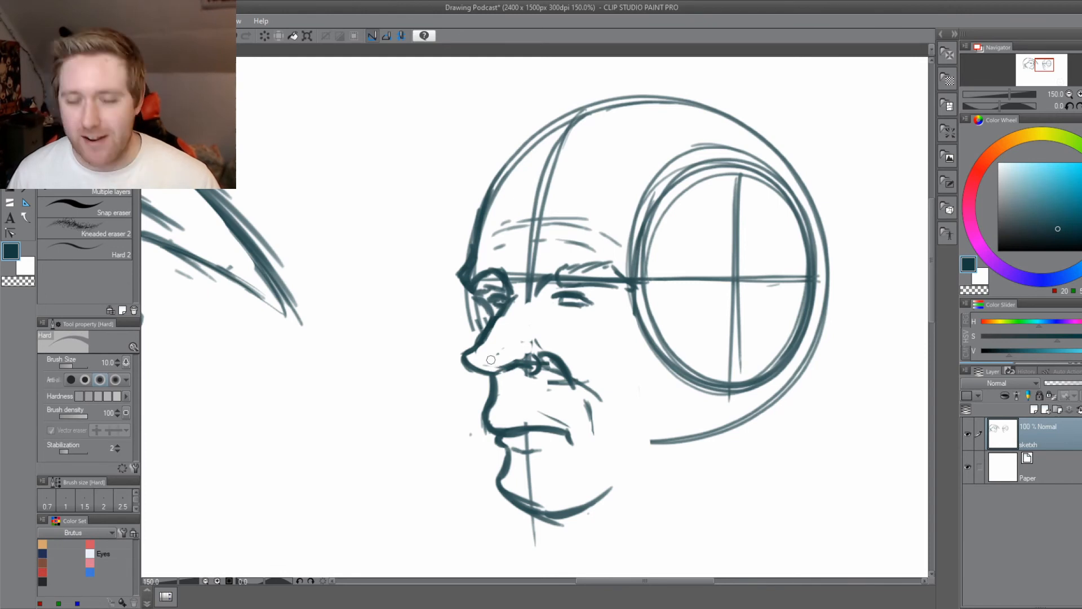
key(bracketleft)
key(bracketleft)
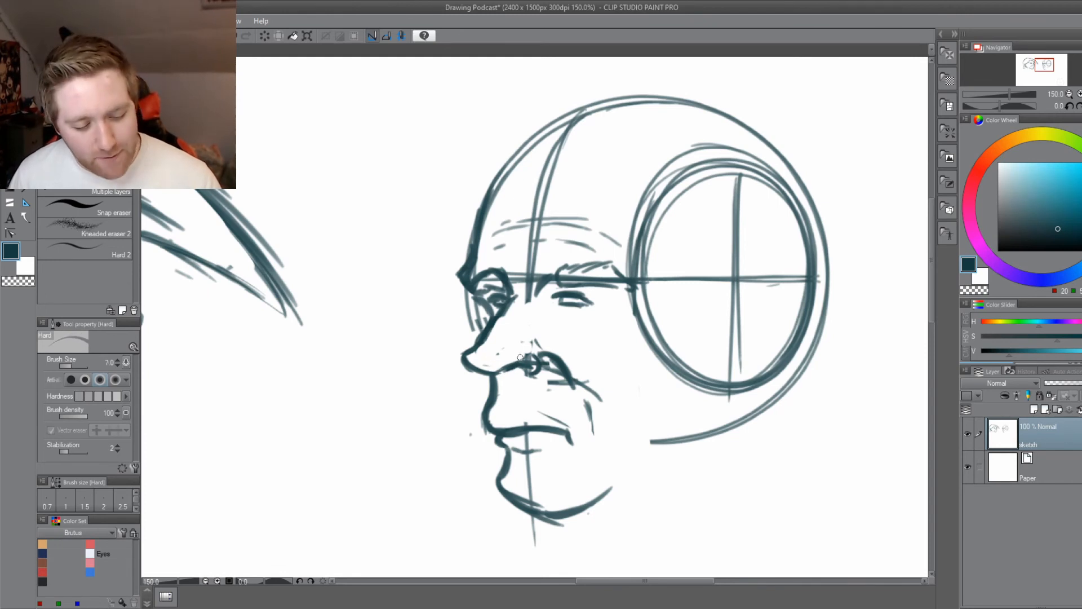
key(bracketright)
key(bracketright)
key(bracketright)
mouse_move(545, 362)
mouse_down()
mouse_move(599, 397)
mouse_move(595, 411)
mouse_move(567, 372)
mouse_move(555, 391)
mouse_move(527, 384)
mouse_move(544, 358)
mouse_up()
key(bracketright)
key(bracketright)
key(bracketright)
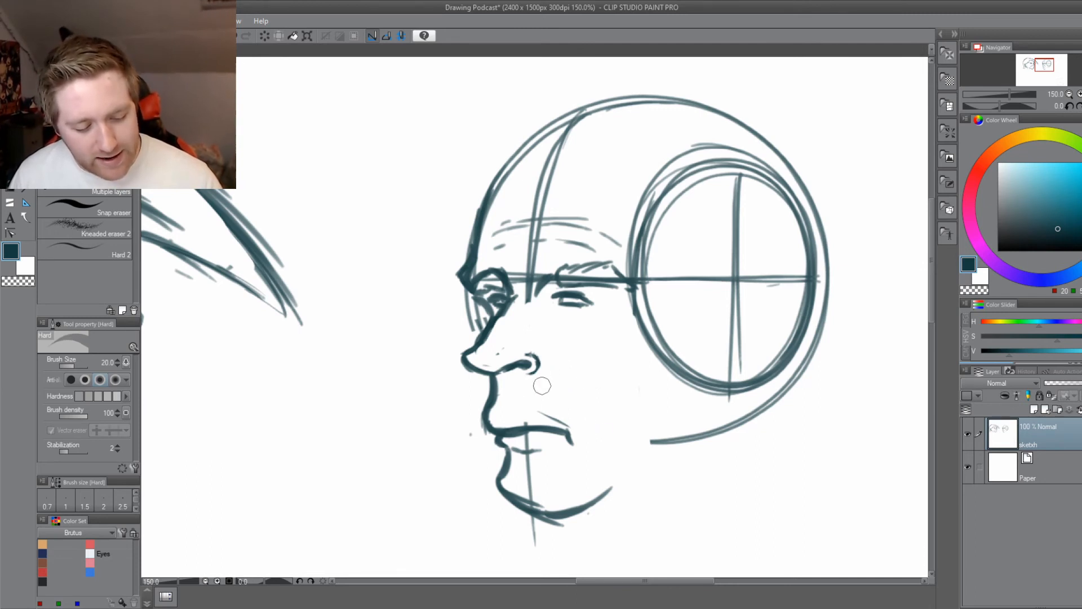
Try a small arched nostril wing around the nostril curl with a thinner Dense watercolor brush.
key(b)
key(ctrl+plus)
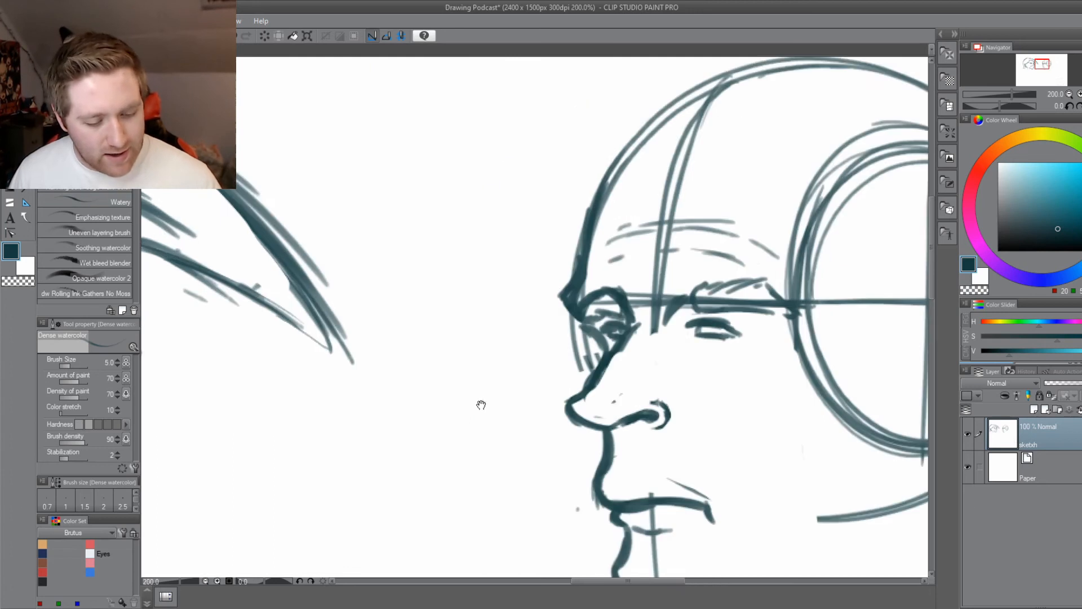
drag(481, 404, 309, 344)
key(bracketleft)
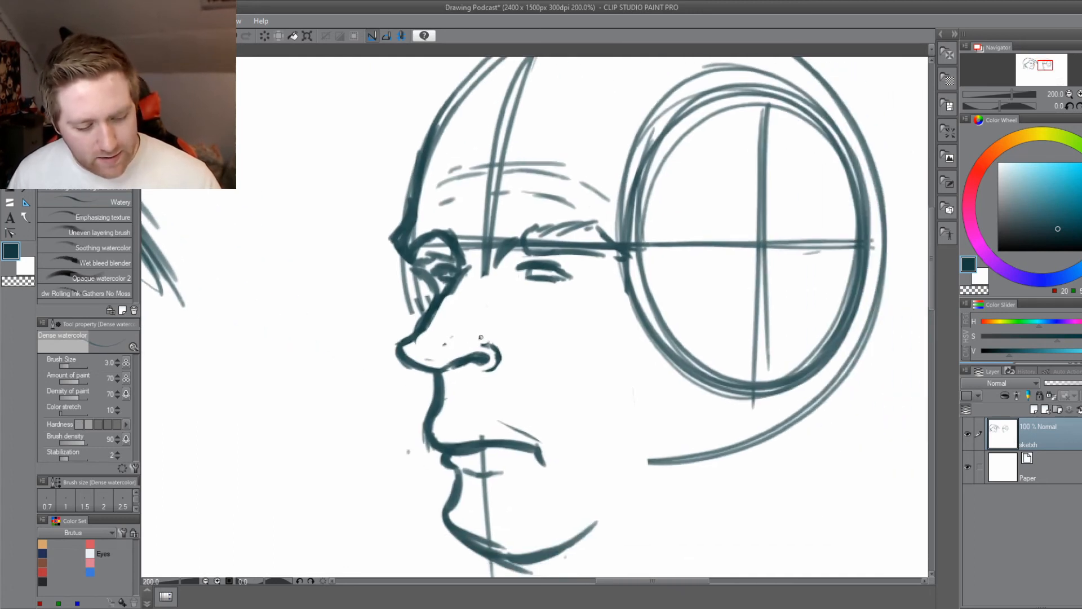
mouse_move(480, 336)
mouse_down()
mouse_move(496, 331)
mouse_move(519, 366)
mouse_move(494, 331)
mouse_up()
drag(421, 481, 454, 487)
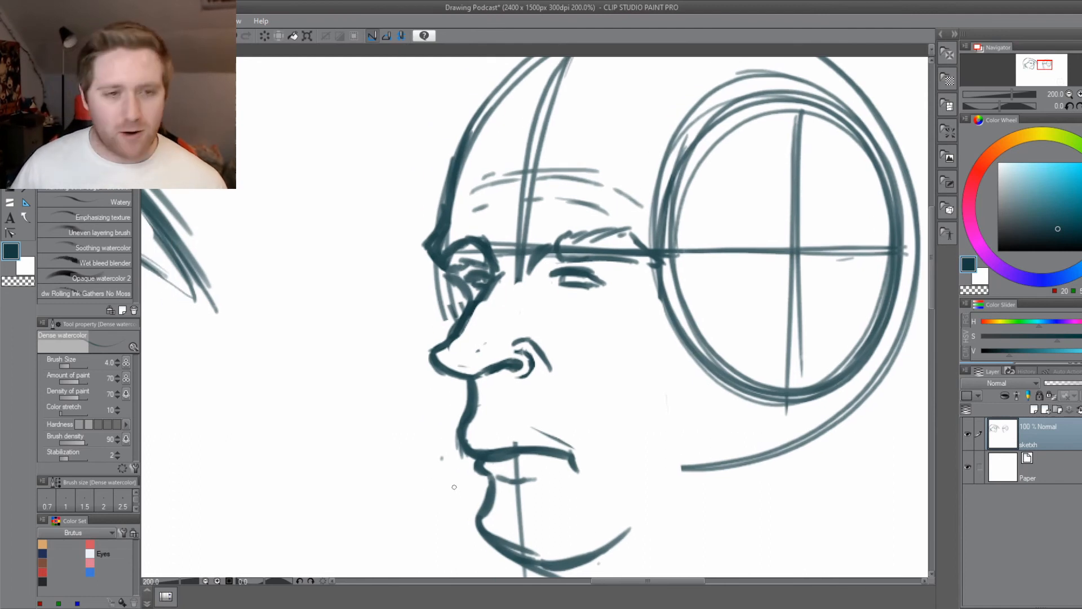
Erase the nostril curl and wing, redraw the wing as one arch closer to the nose tip, and save the drawing.
key(e)
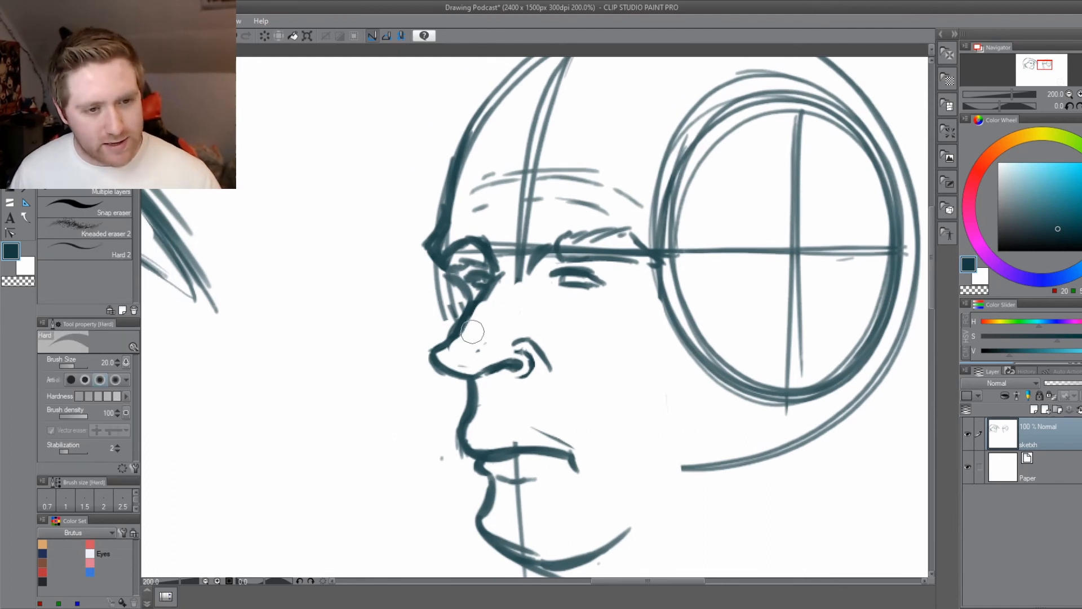
key(bracketright)
mouse_move(513, 354)
mouse_down()
mouse_move(533, 367)
mouse_move(506, 373)
mouse_move(492, 397)
mouse_move(518, 456)
mouse_move(511, 421)
mouse_move(534, 352)
mouse_move(531, 341)
mouse_move(513, 344)
mouse_move(540, 381)
mouse_up()
key(b)
drag(500, 347, 515, 341)
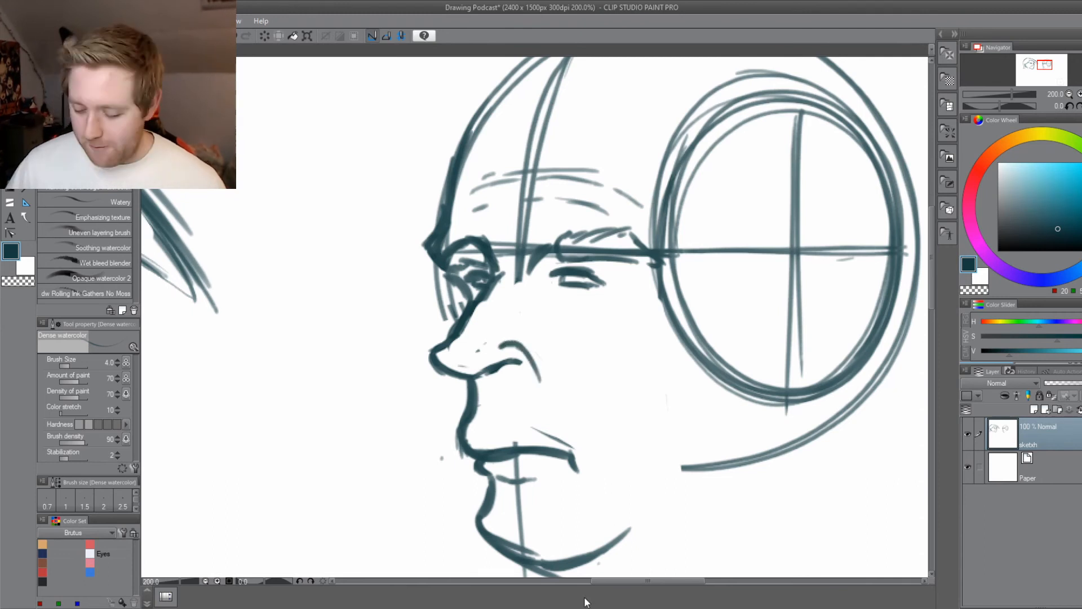
key(ctrl+s)
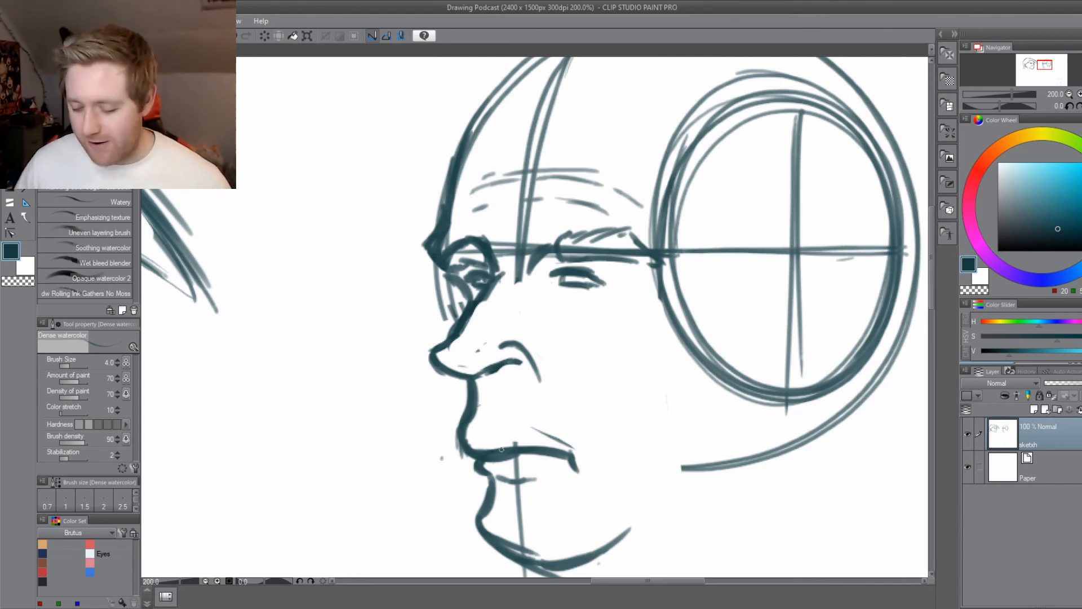
Erase both eyebrows, the horizontal guide between them and the far brow-ridge outline with a size 25 eraser.
scroll(431, 469, down, 1)
drag(412, 470, 686, 439)
drag(343, 465, 636, 491)
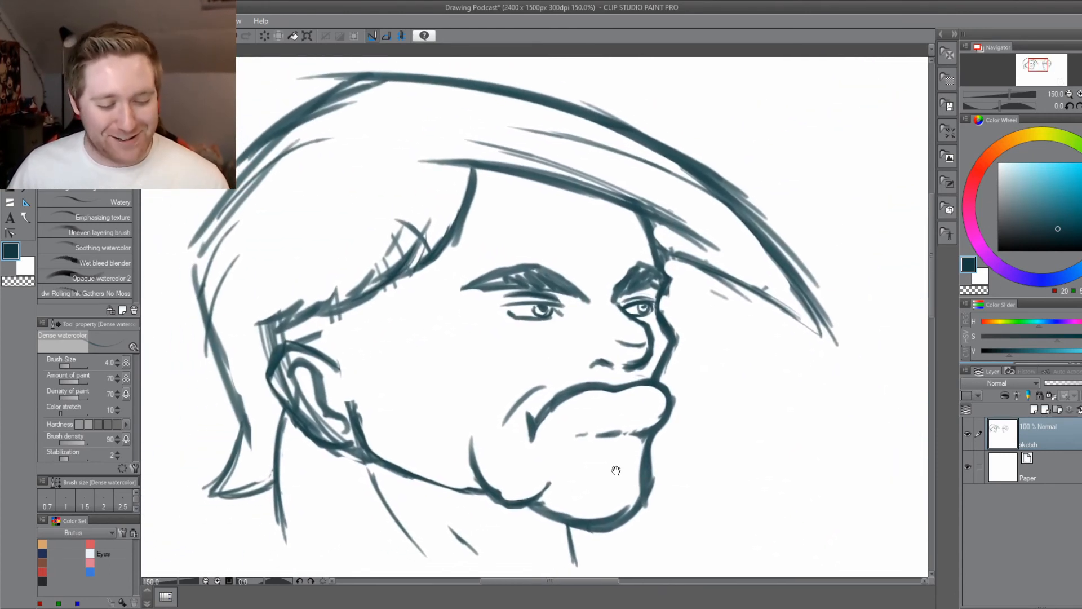
drag(503, 534, 464, 491)
drag(671, 521, 358, 474)
mouse_move(681, 495)
mouse_down()
mouse_move(468, 460)
mouse_move(460, 469)
mouse_move(491, 500)
mouse_move(490, 532)
mouse_up()
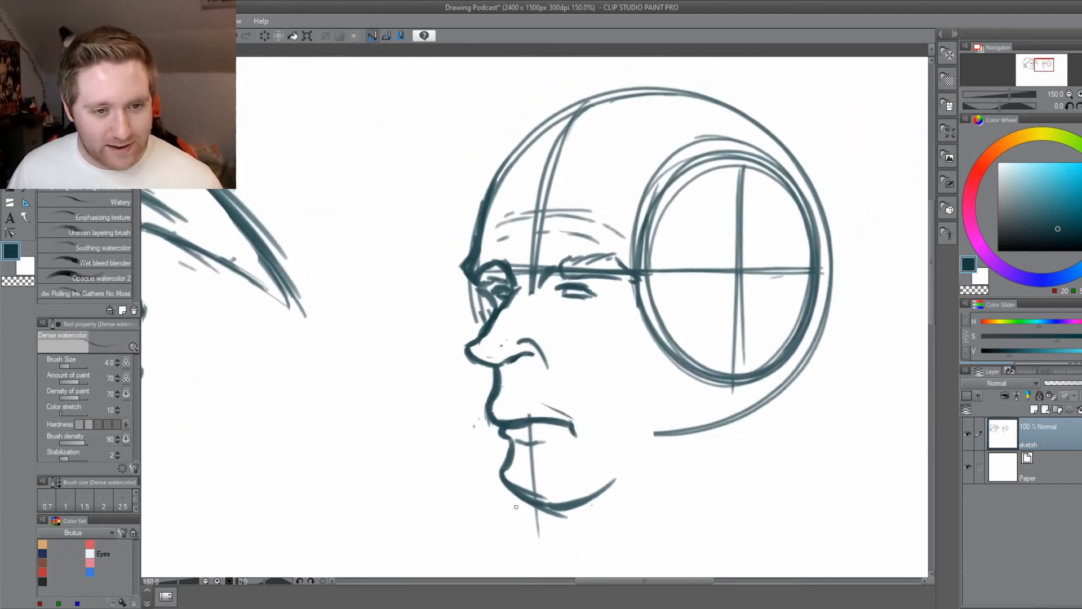
key(e)
mouse_move(628, 272)
mouse_down()
mouse_move(613, 256)
mouse_move(609, 273)
mouse_move(565, 260)
mouse_move(565, 271)
mouse_move(486, 272)
mouse_up()
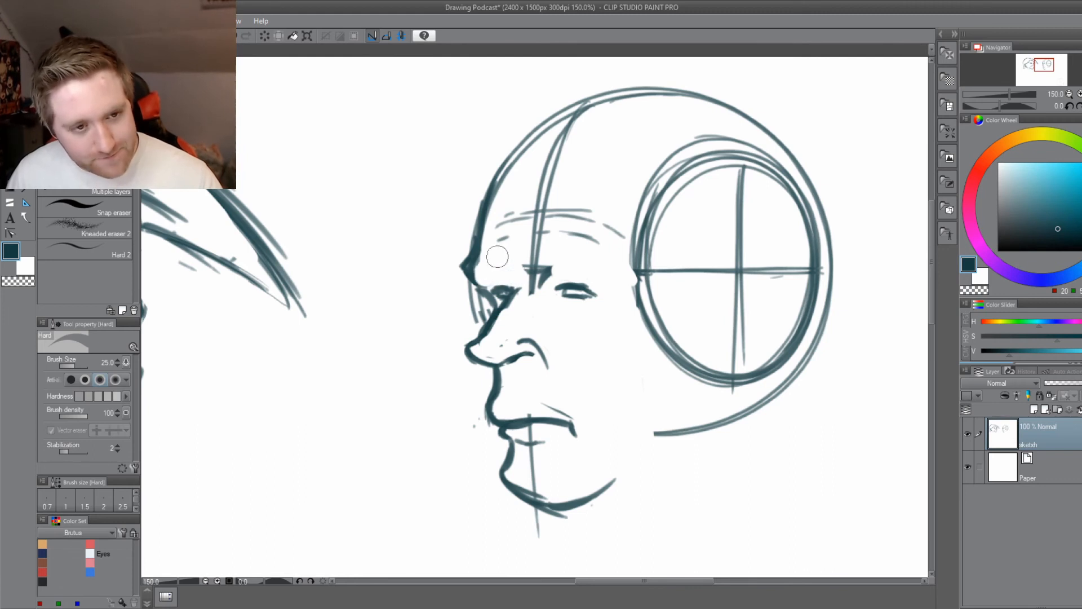
drag(421, 446, 432, 454)
mouse_move(508, 271)
mouse_down()
mouse_move(482, 288)
mouse_move(495, 306)
mouse_move(476, 267)
mouse_up()
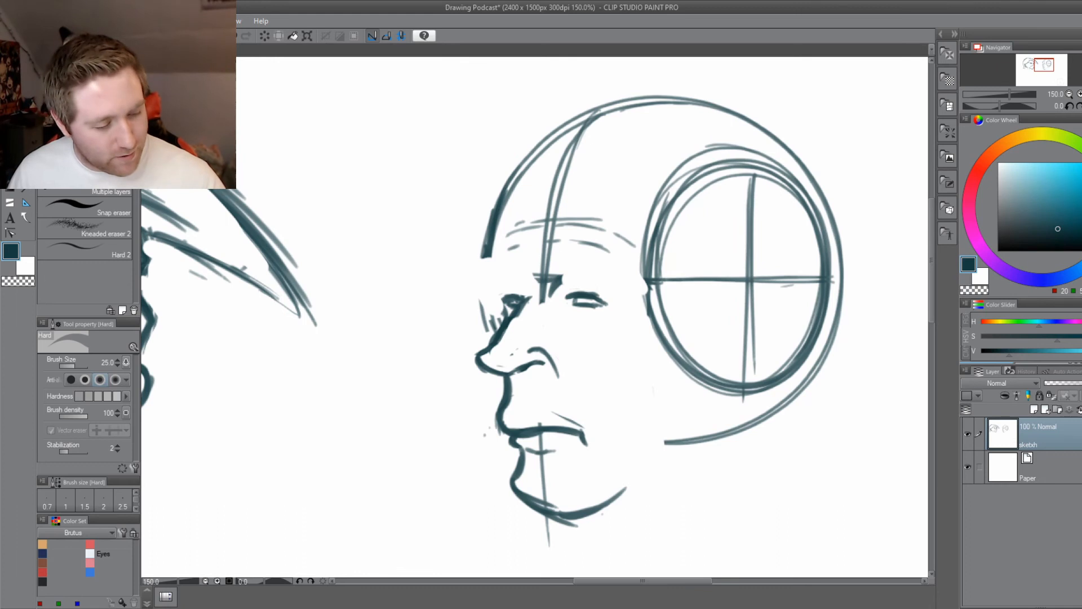
Try a protruding brow-ridge profile running from the forehead down to the far eye, and save the drawing.
click(10, 143)
drag(352, 262, 381, 264)
mouse_move(525, 212)
mouse_down()
mouse_move(501, 264)
mouse_move(534, 310)
mouse_move(529, 329)
mouse_up()
mouse_move(531, 324)
mouse_down()
mouse_move(528, 297)
mouse_move(502, 268)
mouse_move(516, 260)
mouse_move(528, 216)
mouse_up()
key(ctrl+s)
drag(490, 467, 446, 466)
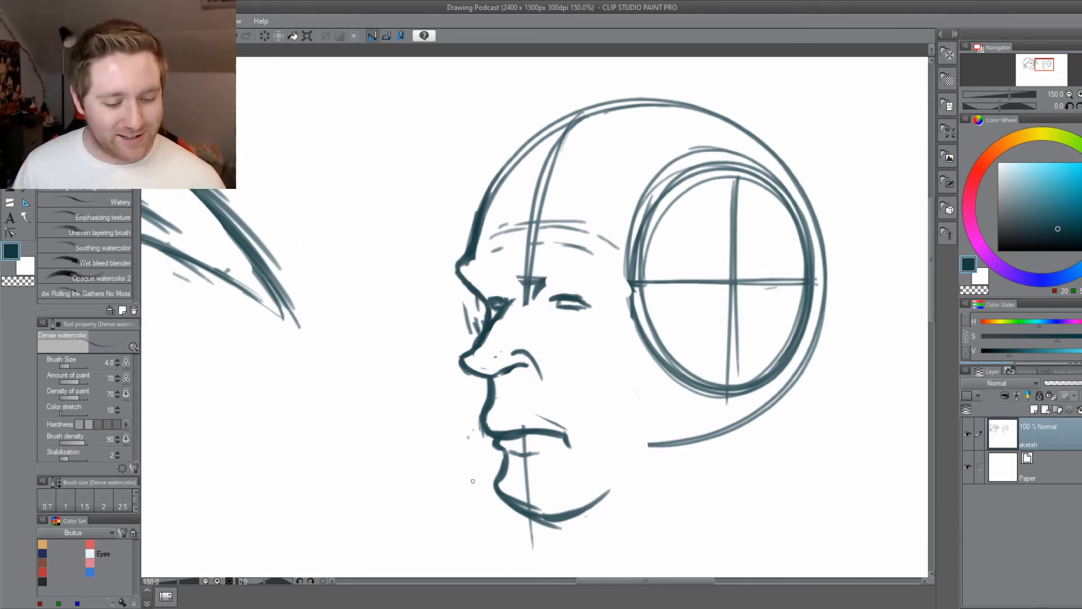
key(e)
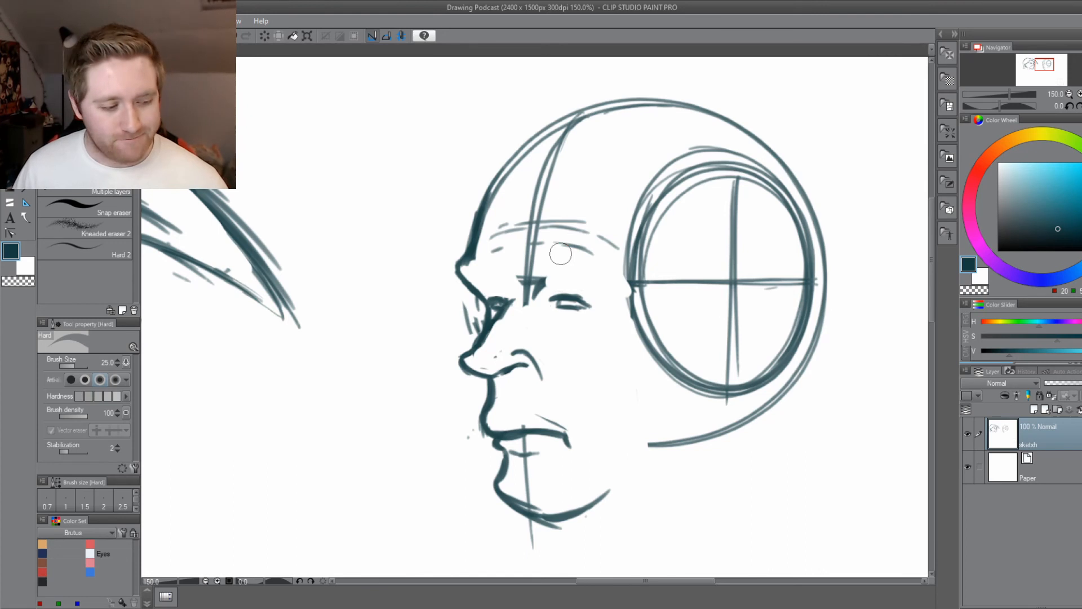
key(b)
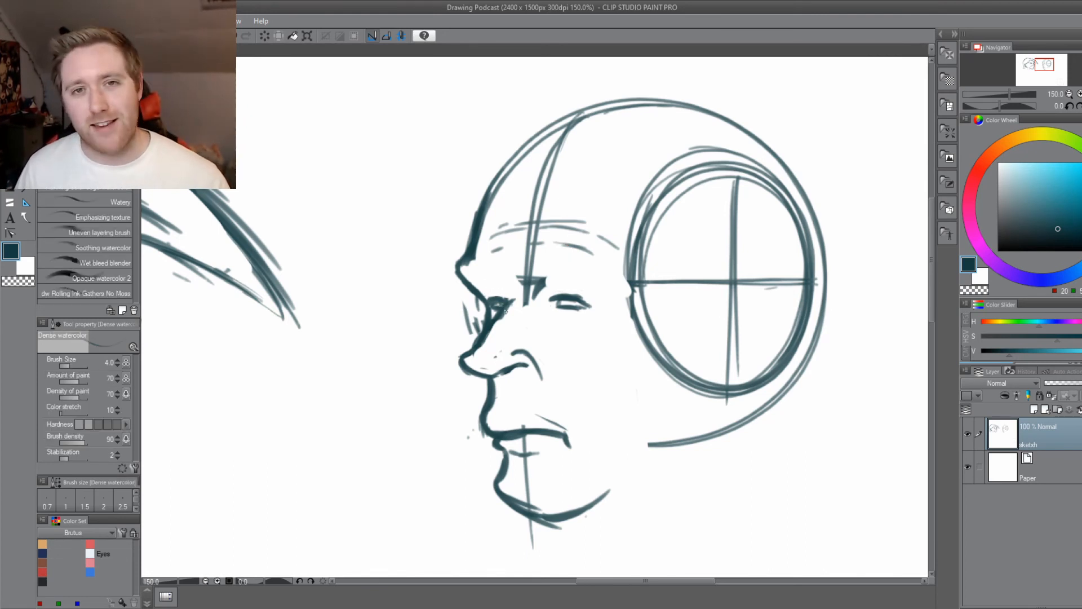
Erase the brow-ridge profile and the crease strokes beneath the far eye.
key(e)
mouse_move(485, 293)
mouse_down()
mouse_move(466, 263)
mouse_move(473, 329)
mouse_move(474, 301)
mouse_up()
key(b)
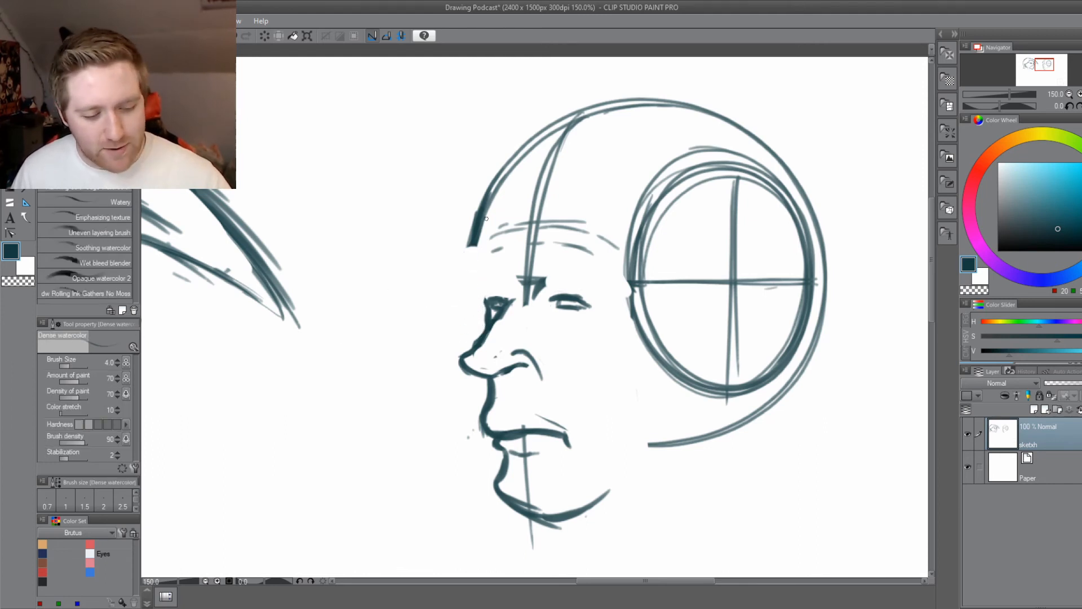
Redraw the lower forehead and brow-ridge profile further inward, thicken the forehead edge, and undo the last trial strokes.
drag(486, 218, 468, 266)
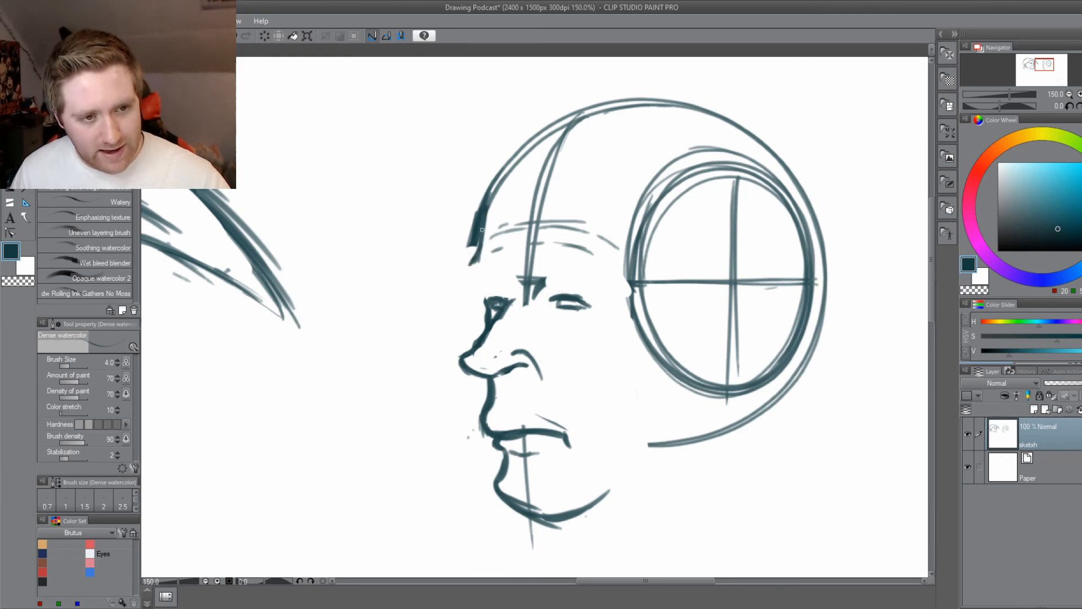
mouse_move(482, 229)
mouse_down()
mouse_move(466, 276)
mouse_move(479, 289)
mouse_move(466, 280)
mouse_move(478, 248)
mouse_up()
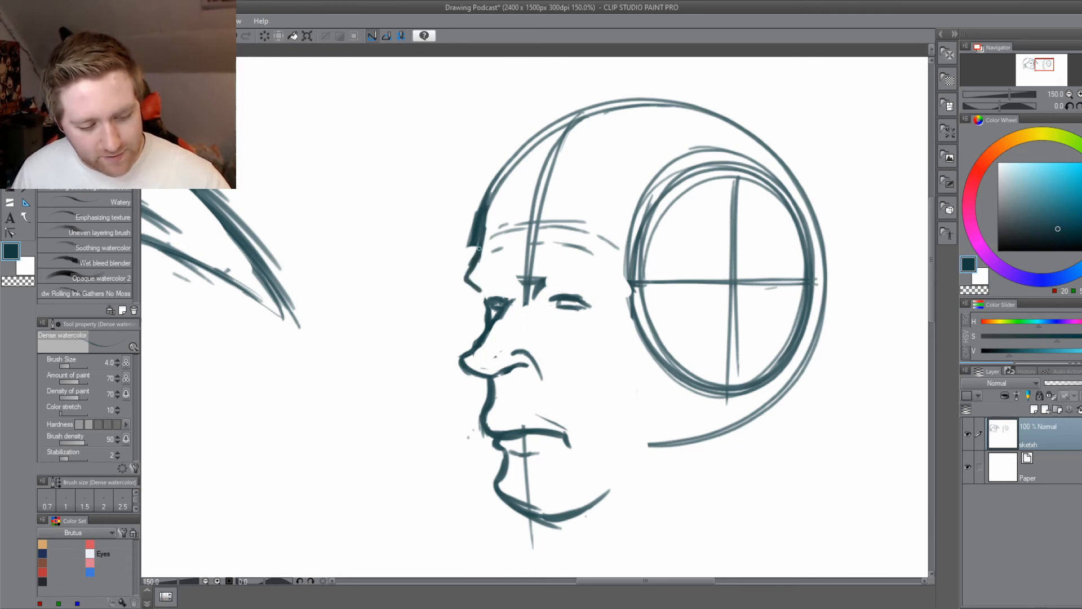
mouse_move(516, 176)
mouse_down()
mouse_move(475, 252)
mouse_move(472, 284)
mouse_move(491, 306)
mouse_move(489, 328)
mouse_move(472, 286)
mouse_up()
key(ctrl+z)
key(ctrl+z)
key(ctrl+z)
key(ctrl+z)
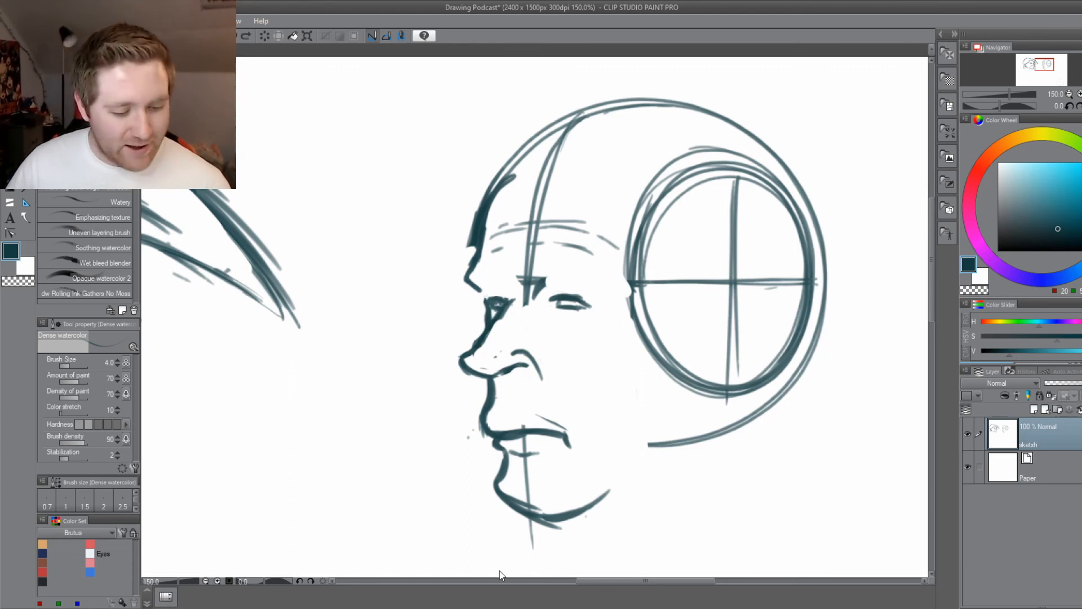
Erase the brow ridge and far eye, thin the forehead outline from outside, and save the drawing.
key(e)
mouse_move(464, 310)
mouse_down()
mouse_move(487, 305)
mouse_move(495, 282)
mouse_move(472, 292)
mouse_move(464, 234)
mouse_move(476, 206)
mouse_up()
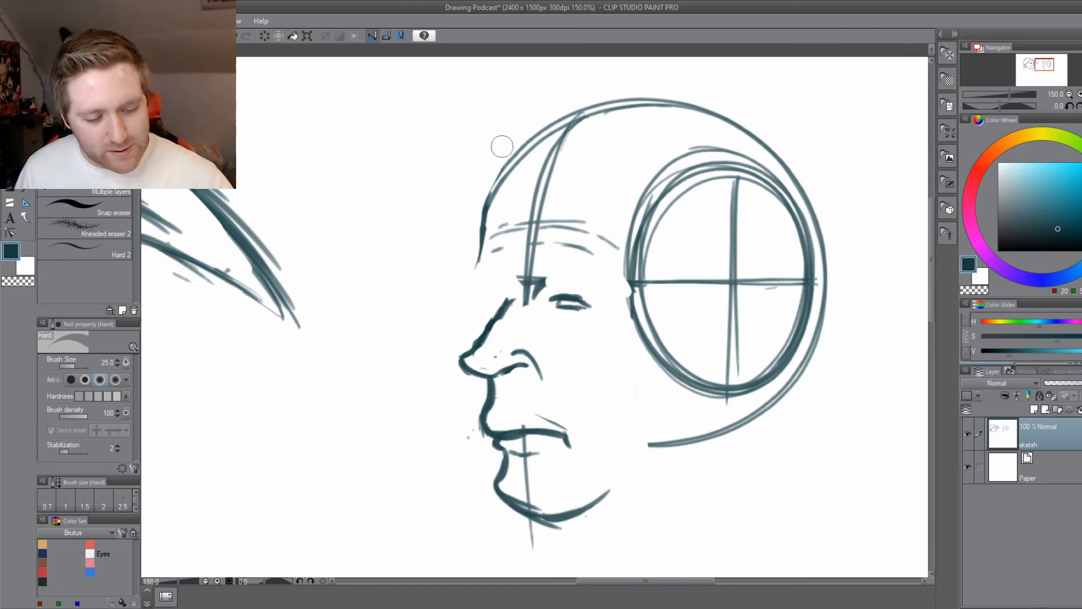
key(ctrl+s)
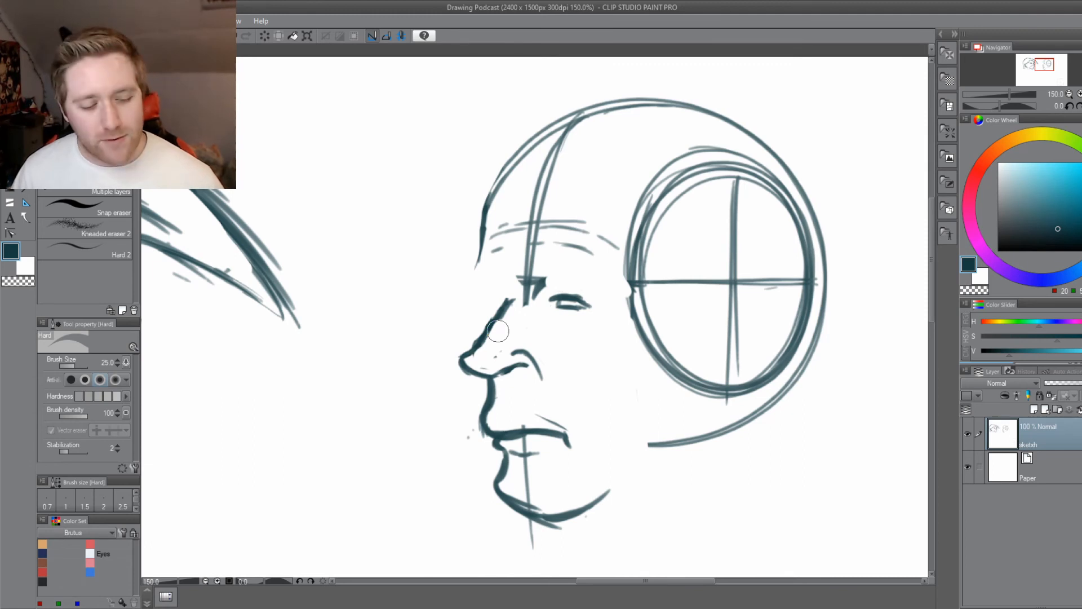
Try darkening the rounded upper forehead edge along the skull curve, and undo both strokes.
drag(370, 450, 459, 452)
key(b)
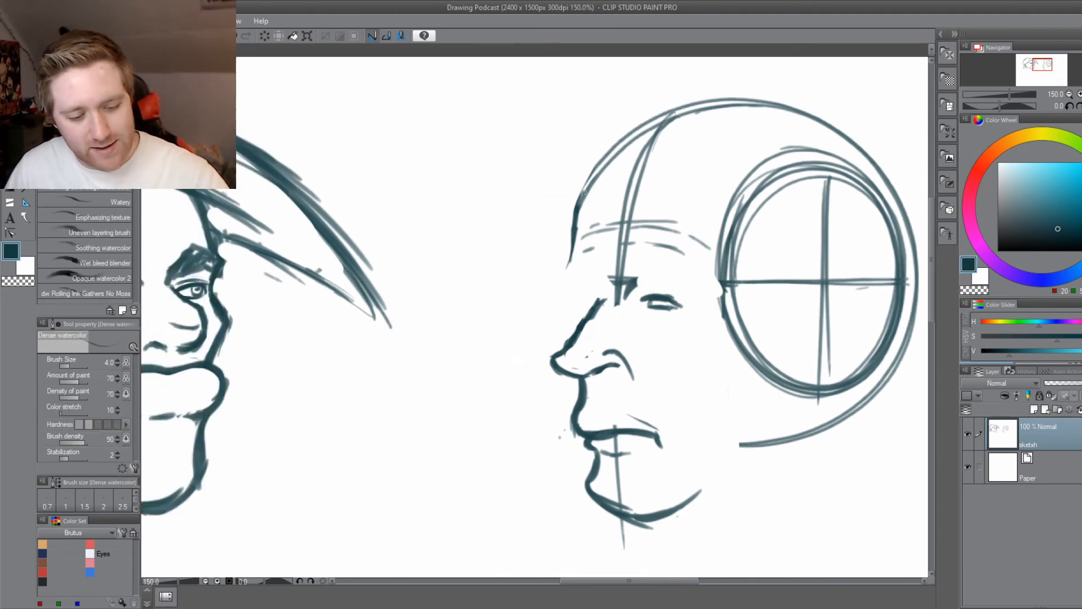
drag(577, 207, 621, 135)
drag(575, 231, 639, 120)
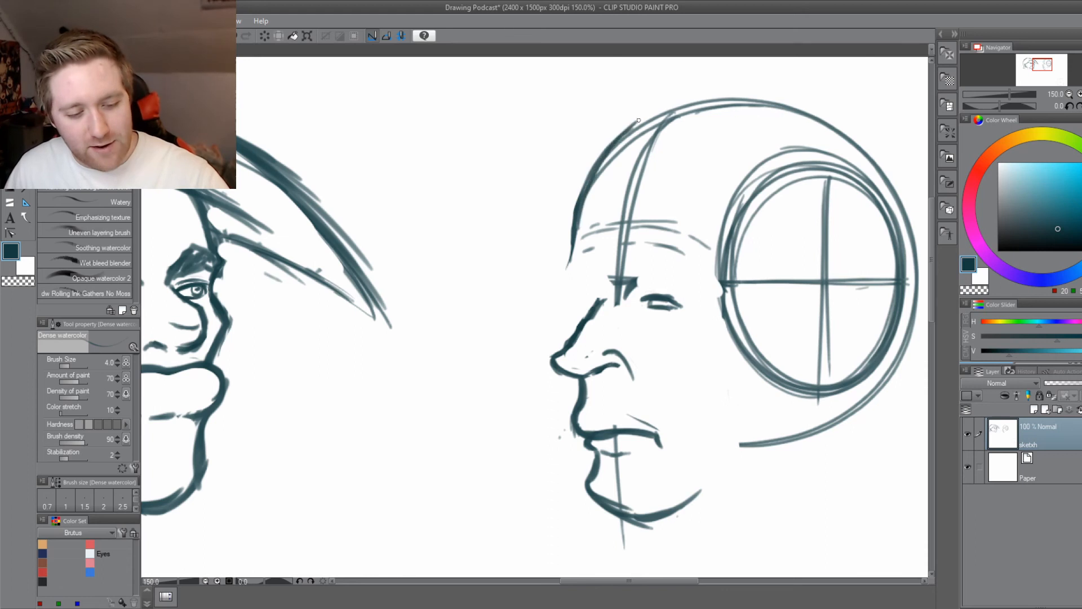
key(ctrl+z)
key(ctrl+z)
Draw a thick, squarer forehead contour rising outside the skull circle, undoing the trial strokes that curve toward the crown.
drag(568, 257, 584, 141)
mouse_move(575, 204)
mouse_down()
mouse_move(594, 137)
mouse_move(584, 140)
mouse_move(628, 120)
mouse_up()
drag(581, 151, 654, 110)
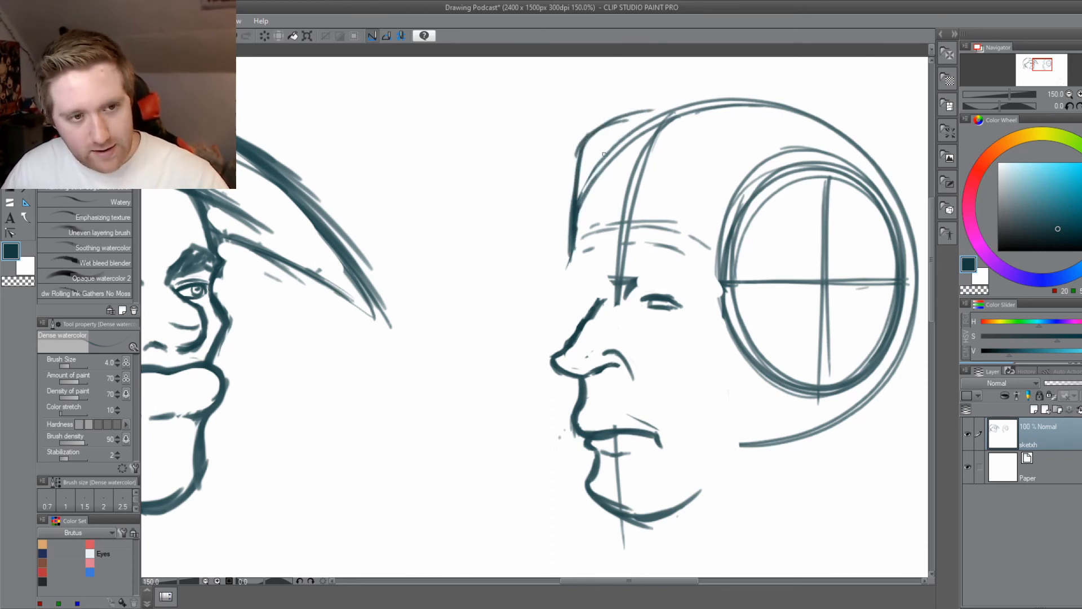
key(ctrl+z)
key(ctrl+z)
mouse_move(571, 247)
mouse_down()
mouse_move(589, 135)
mouse_move(580, 150)
mouse_move(632, 108)
mouse_up()
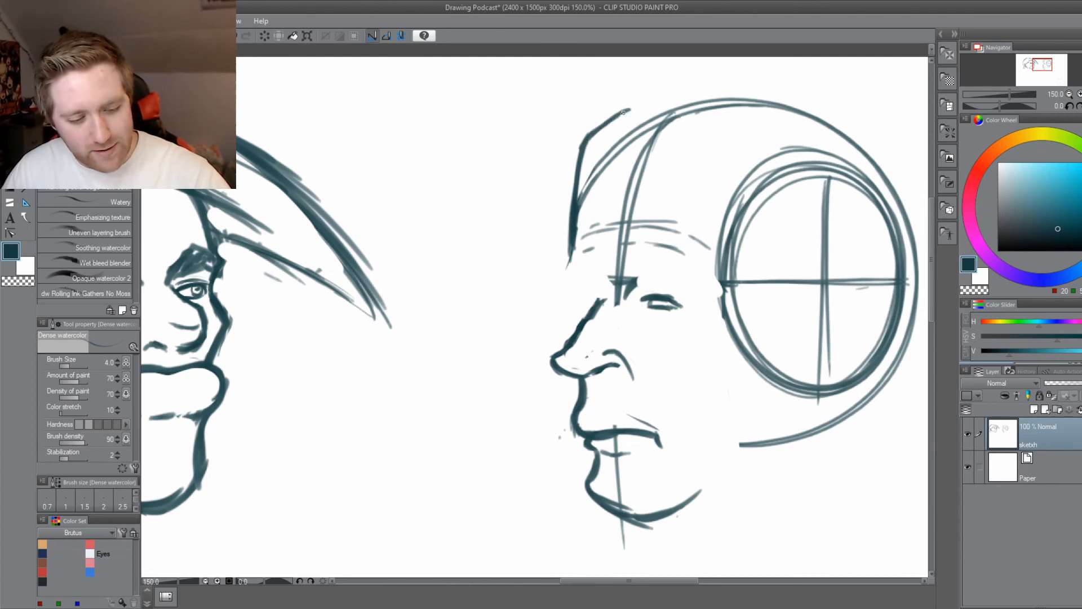
drag(580, 170, 625, 111)
mouse_move(575, 233)
mouse_down()
mouse_move(637, 106)
mouse_move(588, 144)
mouse_move(649, 102)
mouse_move(574, 263)
mouse_up()
Darken the temple edge along the front of the side-plane ellipse.
drag(544, 325, 511, 355)
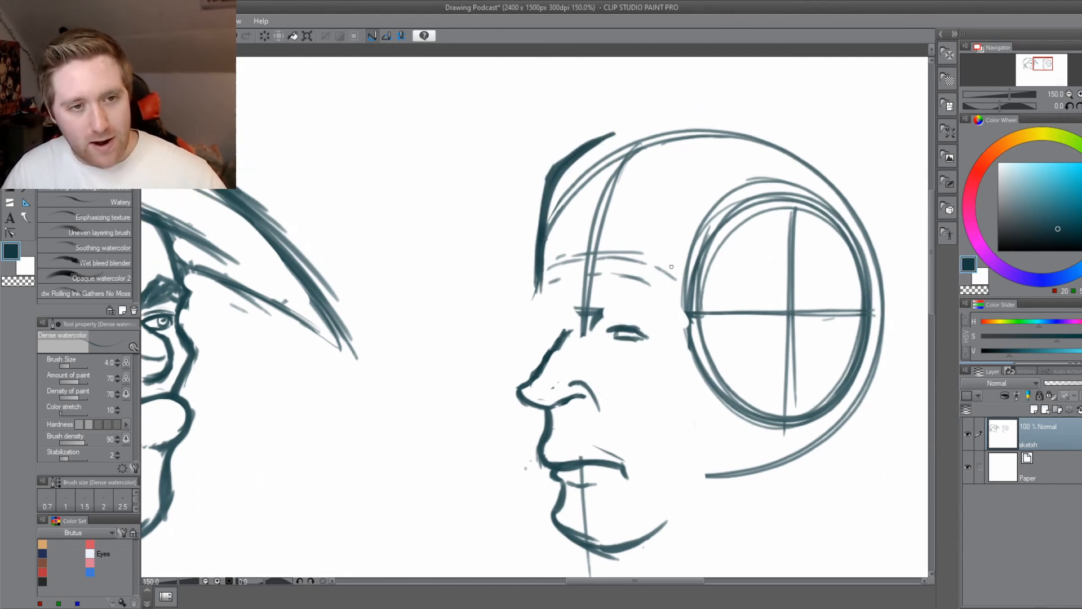
mouse_move(694, 278)
mouse_down()
mouse_move(701, 221)
mouse_move(725, 189)
mouse_up()
drag(684, 301, 728, 187)
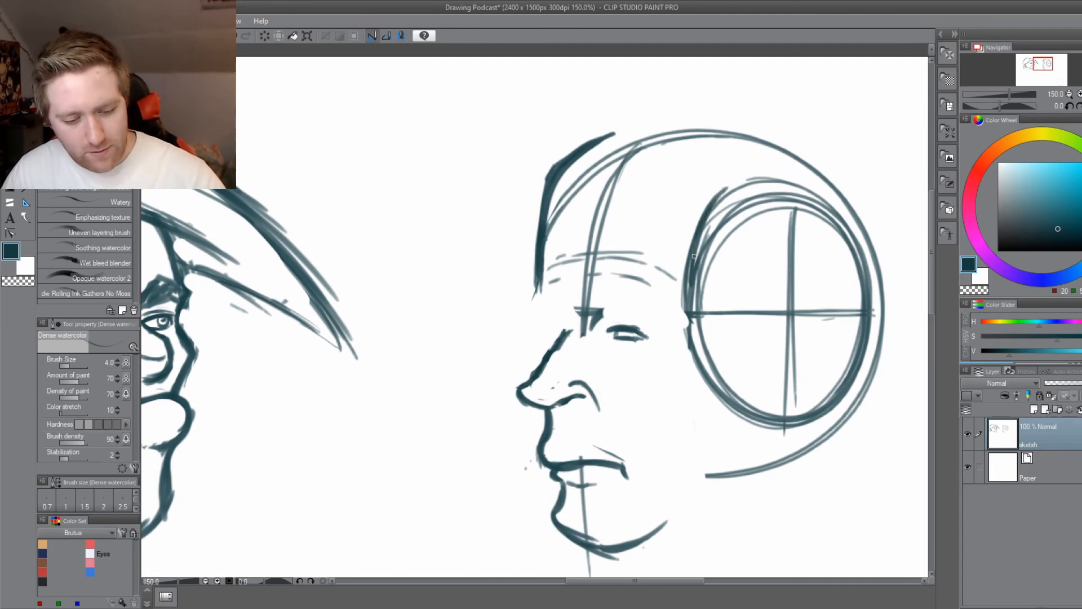
Sketch a few short strokes across the upper skull for the hairline, and undo the longer trial curves.
mouse_move(693, 260)
mouse_down()
mouse_move(740, 165)
mouse_move(767, 159)
mouse_up()
drag(657, 138, 758, 155)
mouse_move(627, 115)
mouse_down()
mouse_move(734, 151)
mouse_move(586, 110)
mouse_up()
key(ctrl+z)
key(ctrl+z)
key(ctrl+z)
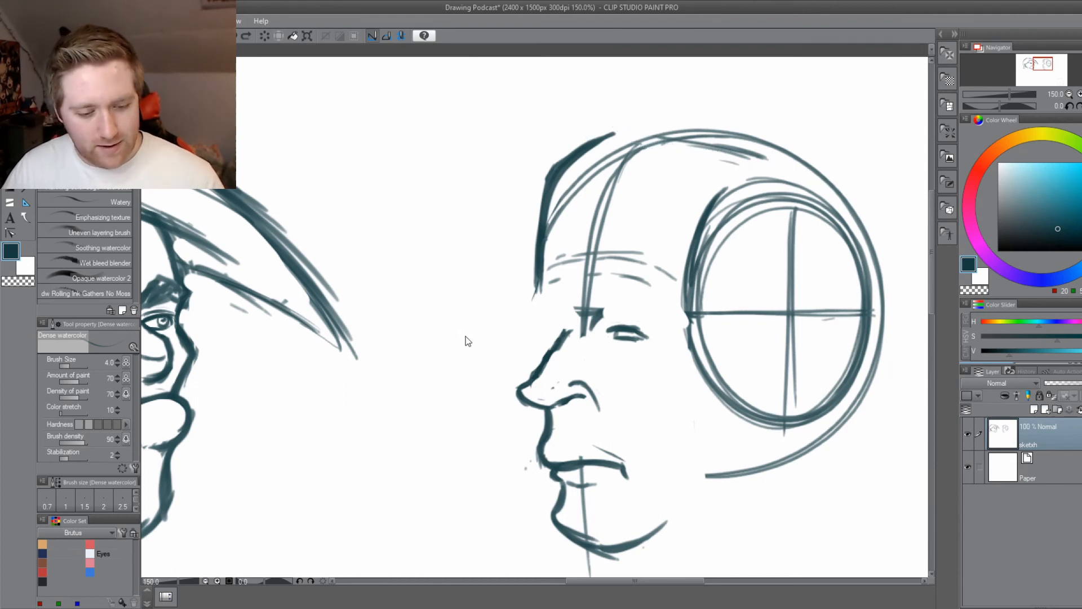
key(ctrl+z)
drag(744, 158, 711, 150)
drag(773, 168, 570, 127)
drag(754, 159, 601, 126)
mouse_move(585, 144)
mouse_down()
mouse_move(504, 114)
mouse_move(690, 126)
mouse_up()
key(ctrl+z)
key(ctrl+z)
key(ctrl+z)
key(ctrl+z)
key(ctrl+z)
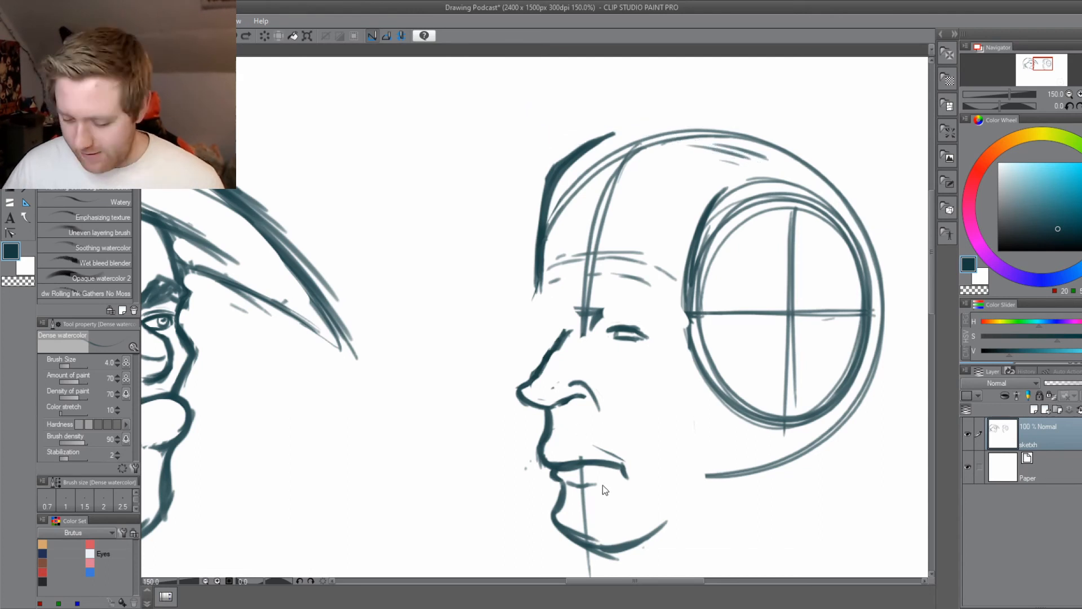
Try a tall hair outline sweeping from the top of the forehead over the crown to the back of the skull.
drag(619, 134, 591, 173)
drag(855, 261, 842, 165)
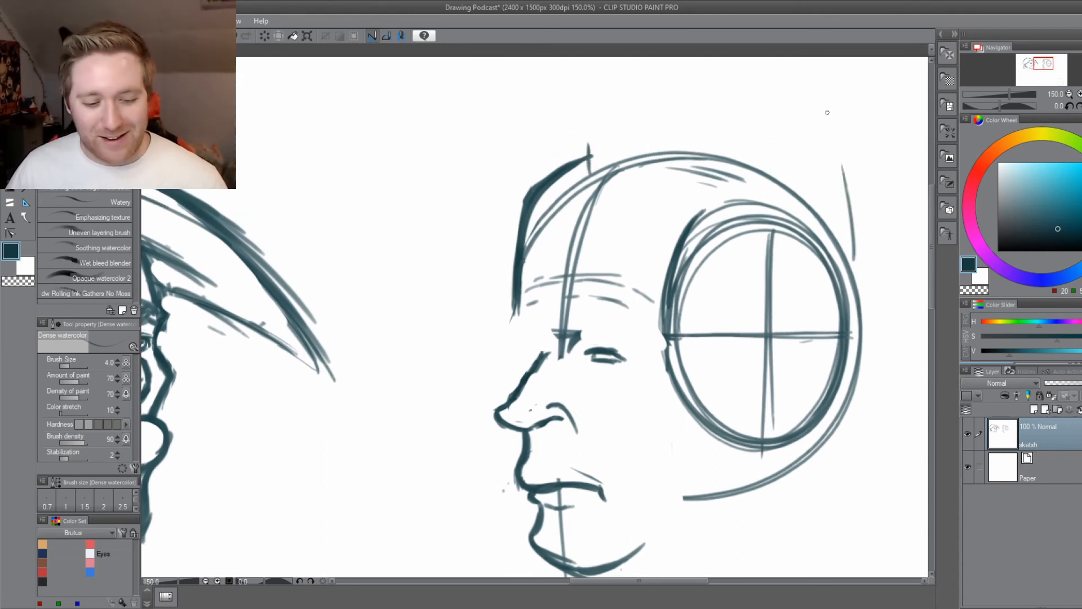
mouse_move(858, 245)
mouse_down()
mouse_move(849, 105)
mouse_move(578, 84)
mouse_up()
key(ctrl+z)
key(ctrl+z)
key(ctrl+z)
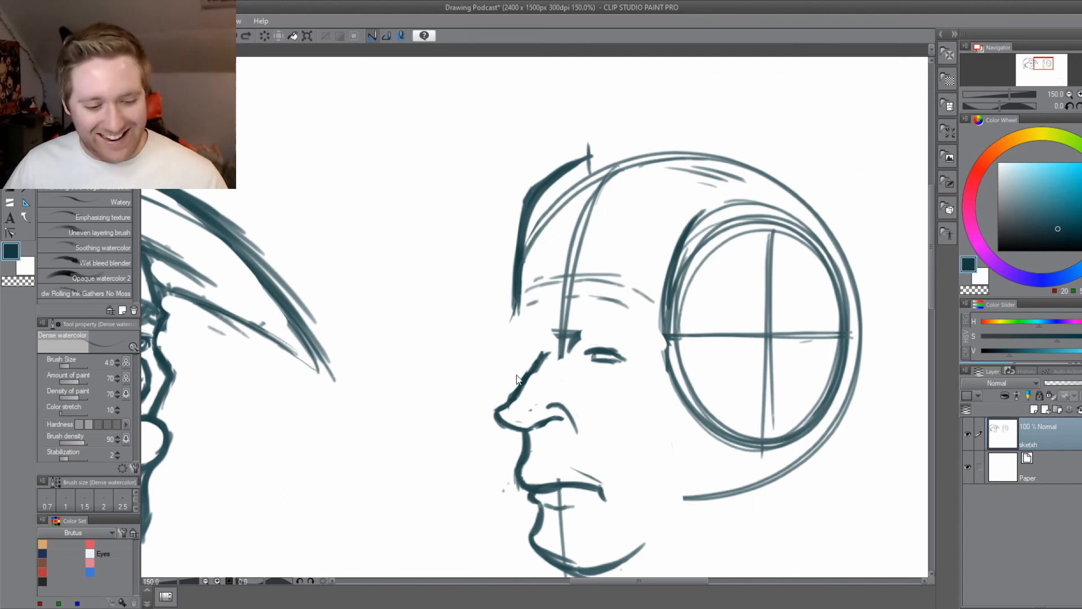
Try rough outlines around the near eye, inside the side ellipse and over the crown, undo them, and save the drawing.
mouse_move(581, 312)
mouse_down()
mouse_move(656, 294)
mouse_move(563, 364)
mouse_move(586, 312)
mouse_up()
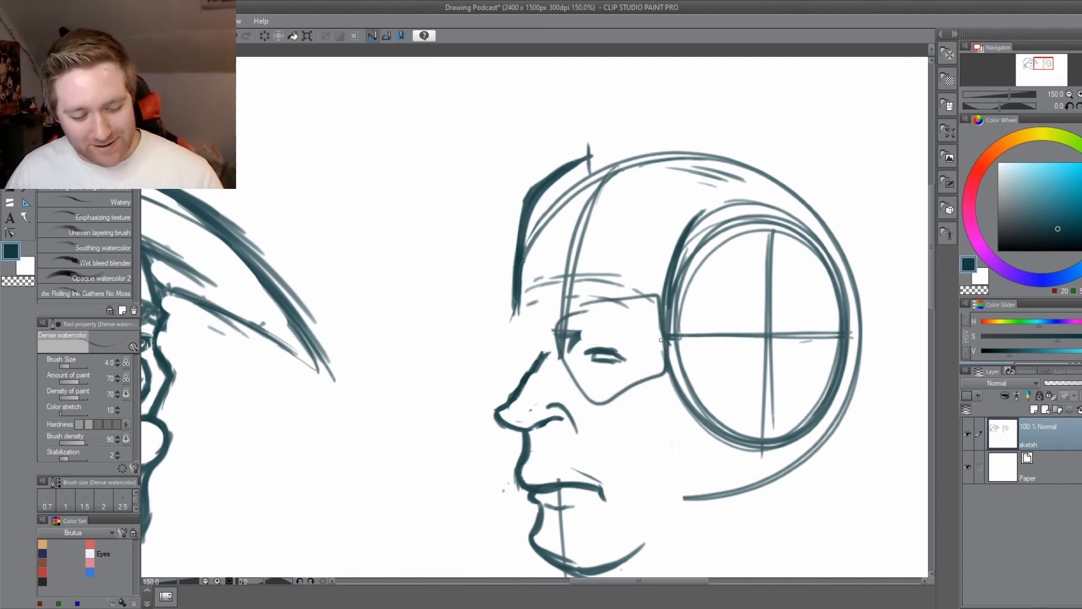
mouse_move(661, 338)
mouse_down()
mouse_move(770, 311)
mouse_move(680, 394)
mouse_up()
drag(441, 491, 452, 476)
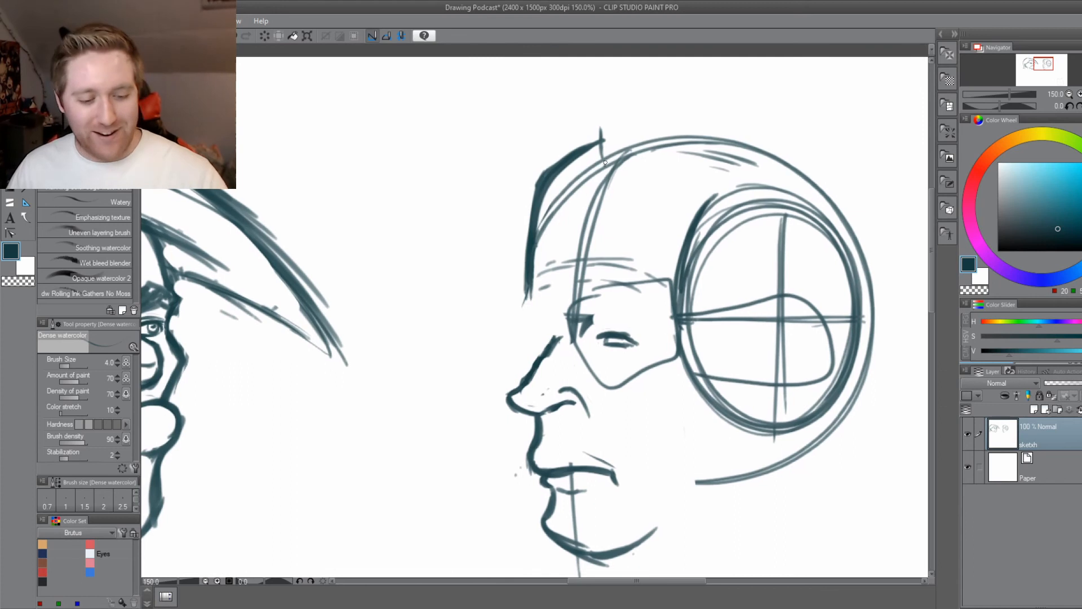
drag(605, 163, 844, 106)
mouse_move(711, 97)
mouse_down()
mouse_move(879, 153)
mouse_move(886, 311)
mouse_up()
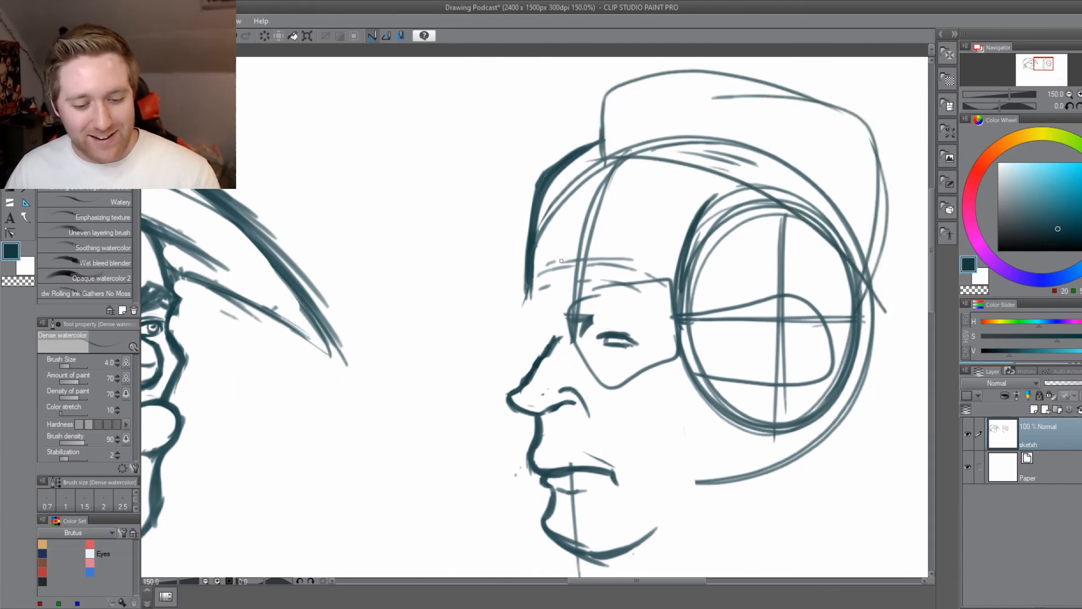
key(ctrl+z)
key(ctrl+z)
key(ctrl+z)
key(ctrl+z)
key(ctrl+z)
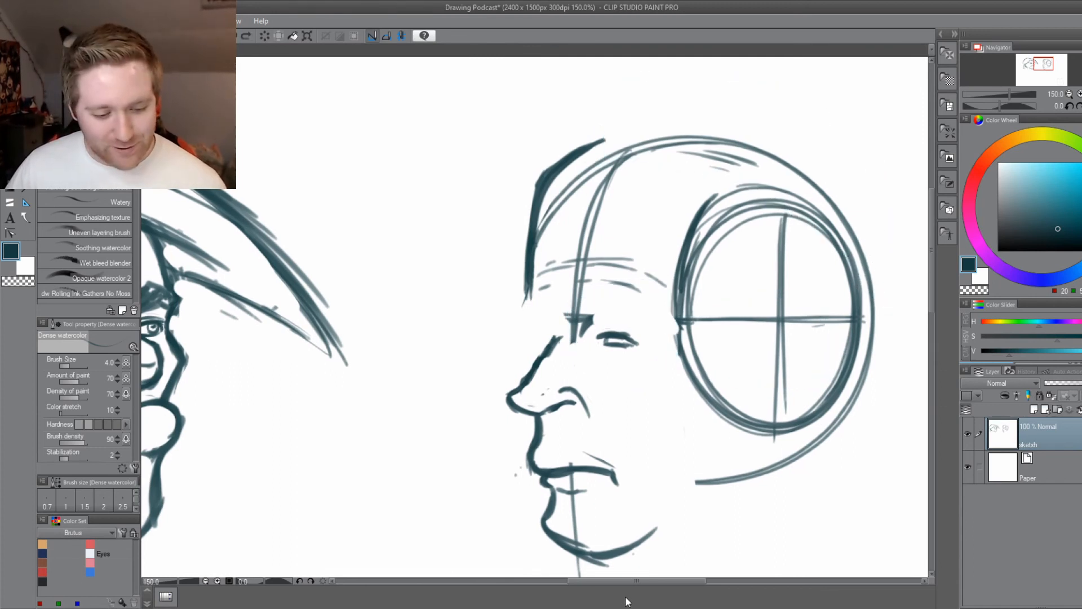
key(ctrl+s)
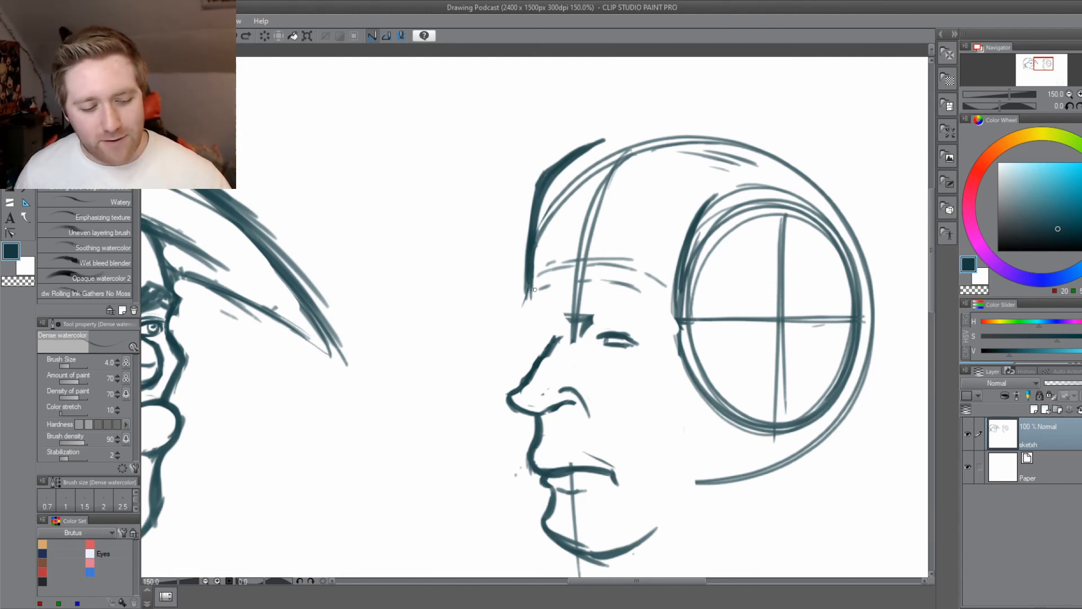
Try extending the forehead down into a brow ridge joined to the nose bridge, and undo the last strokes.
mouse_move(534, 290)
mouse_down()
mouse_move(525, 328)
mouse_move(530, 304)
mouse_move(515, 320)
mouse_up()
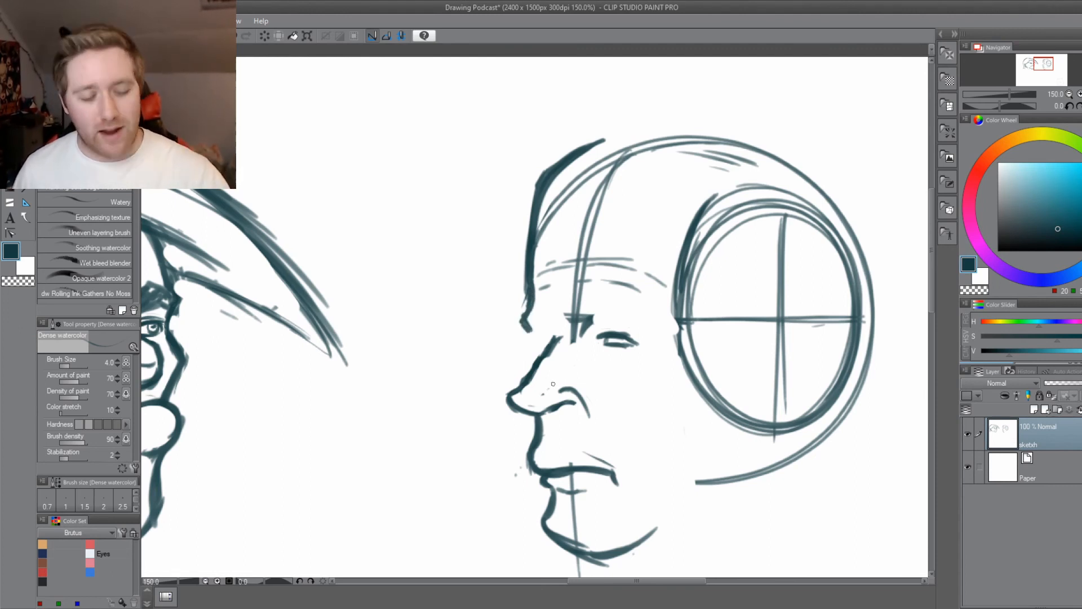
mouse_move(530, 331)
mouse_down()
mouse_move(545, 355)
mouse_move(532, 330)
mouse_move(545, 354)
mouse_move(544, 342)
mouse_up()
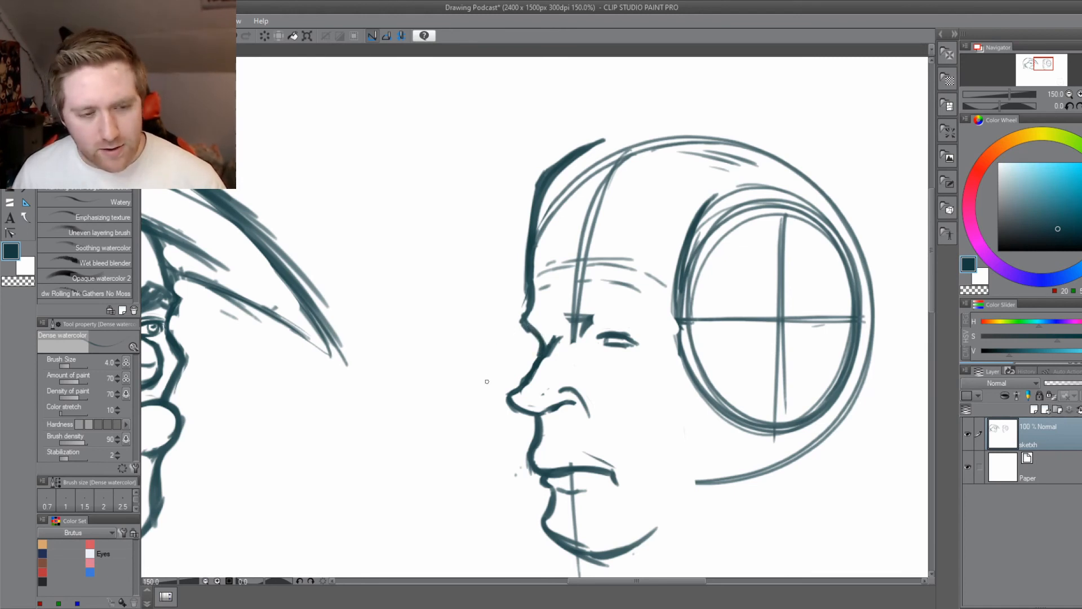
scroll(487, 381, up, 2)
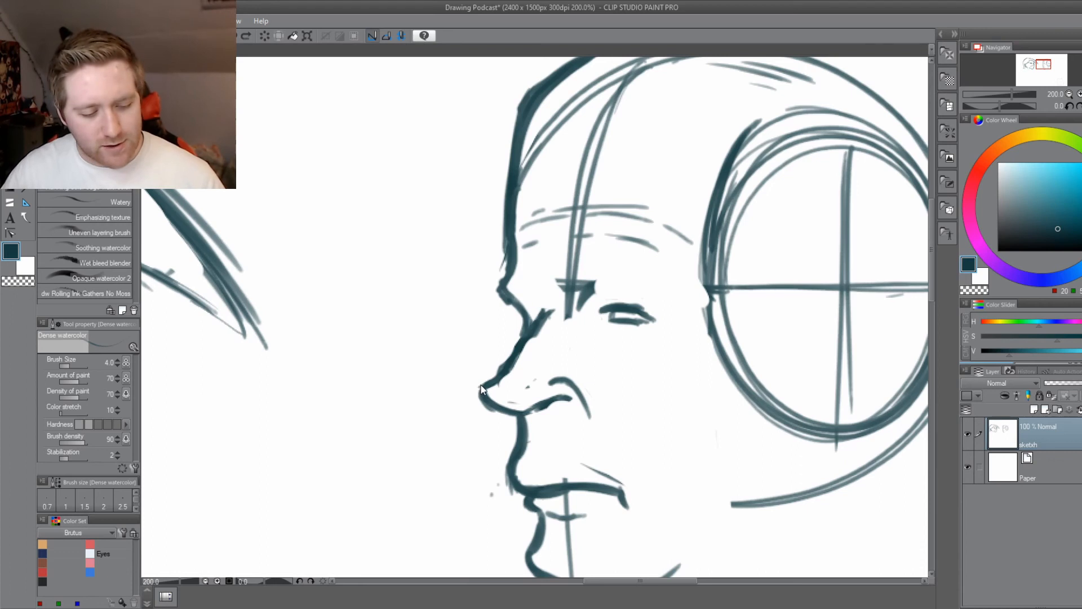
key(ctrl+z)
key(ctrl+z)
Erase the vertical centre guideline on the forehead and the mark between the eyes, and save the drawing.
key(e)
mouse_move(506, 303)
mouse_down()
mouse_move(514, 320)
mouse_move(507, 311)
mouse_up()
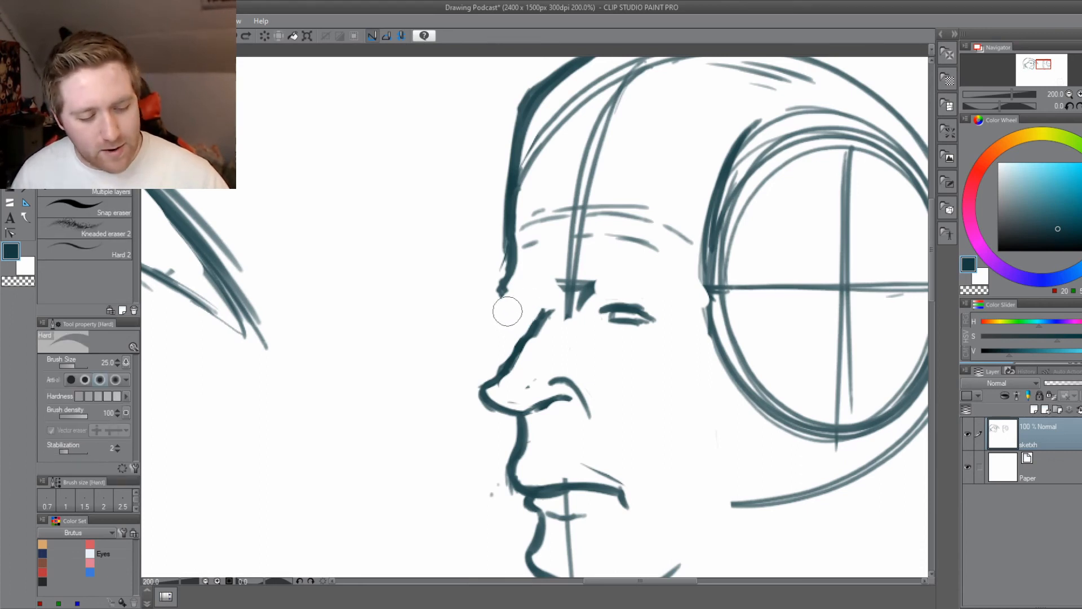
mouse_move(561, 290)
mouse_down()
mouse_move(575, 317)
mouse_move(575, 222)
mouse_move(621, 104)
mouse_up()
drag(513, 316, 447, 305)
key(ctrl+s)
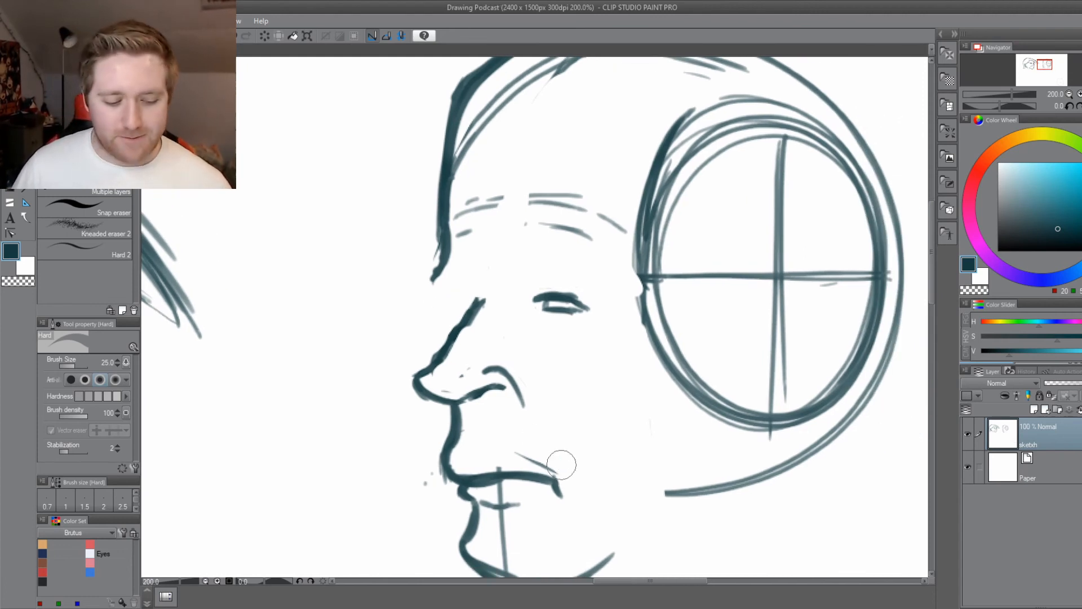
Try short brow-ridge strokes above the nose bridge, trim the lower forehead edge, and erase the new strokes.
mouse_move(427, 512)
mouse_down()
mouse_move(460, 439)
mouse_move(462, 447)
mouse_up()
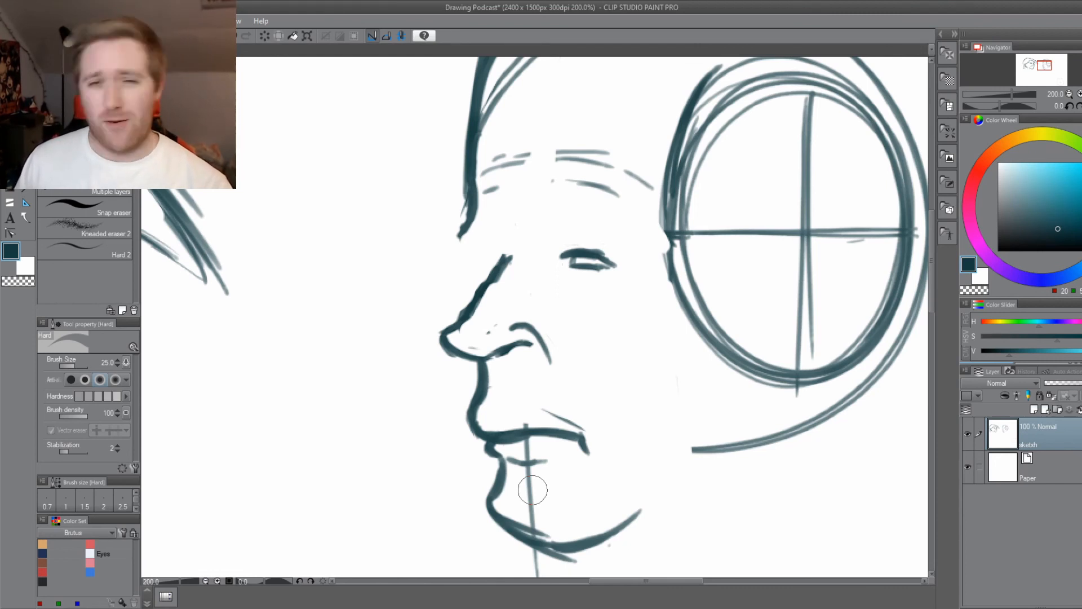
drag(406, 331, 430, 372)
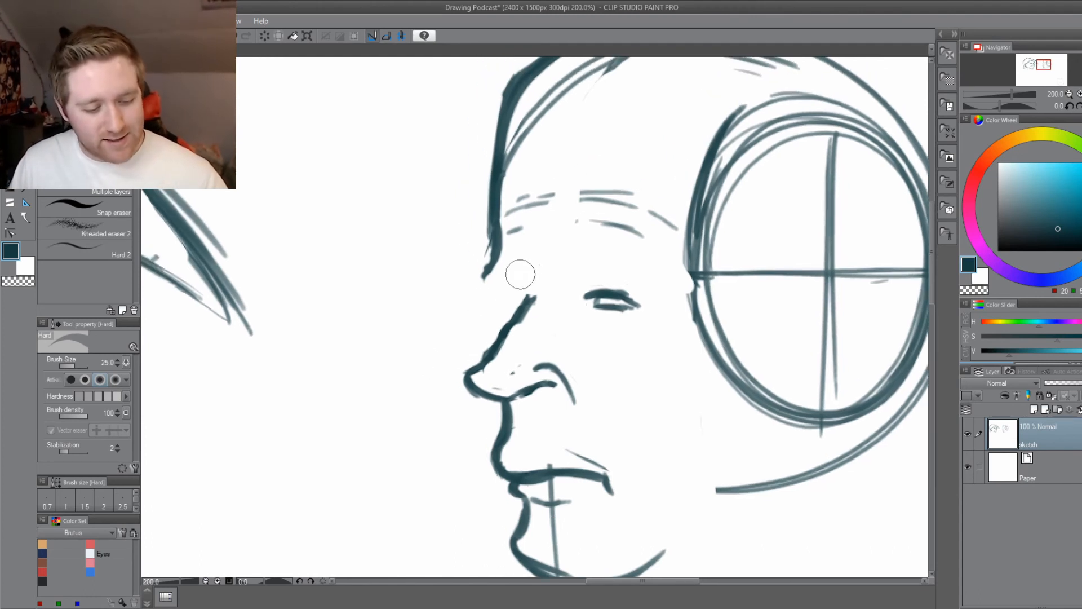
key(b)
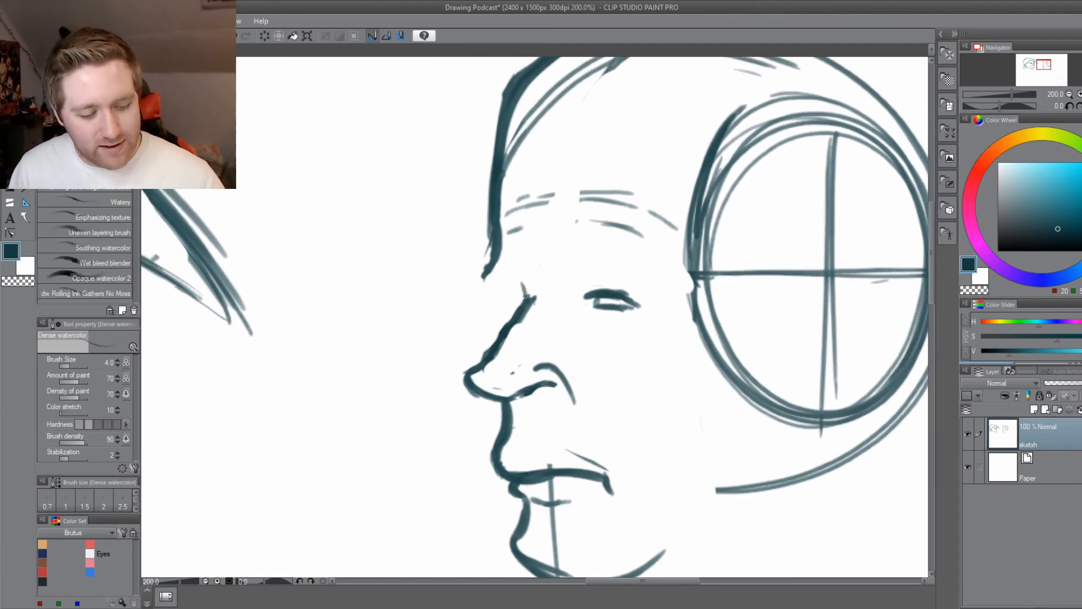
mouse_move(511, 280)
mouse_down()
mouse_move(530, 297)
mouse_move(483, 254)
mouse_move(491, 241)
mouse_up()
key(e)
key(b)
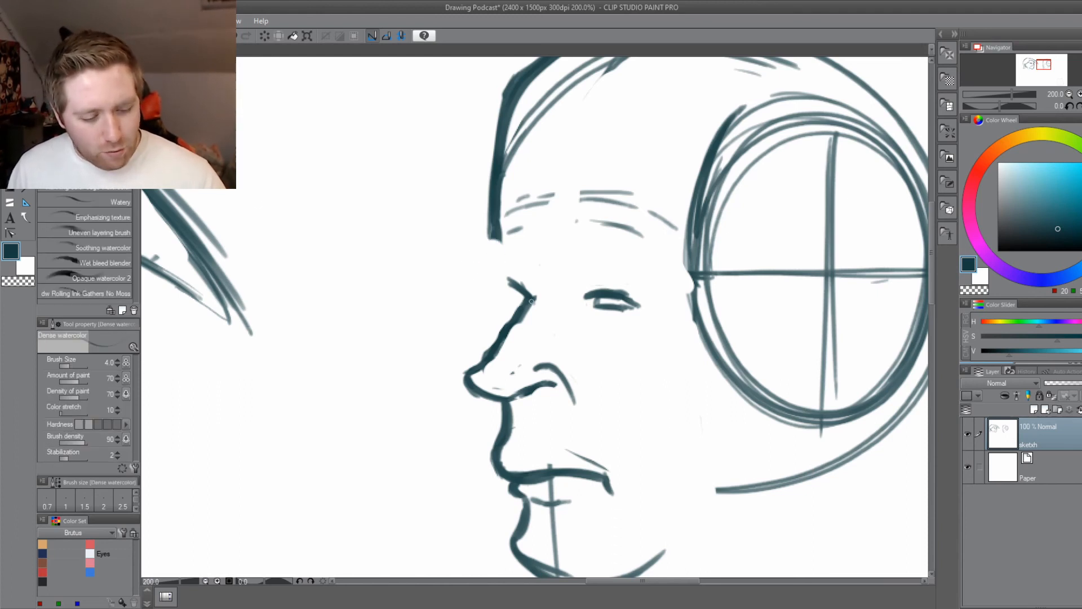
mouse_move(510, 278)
mouse_down()
mouse_move(527, 292)
mouse_move(502, 277)
mouse_up()
drag(509, 257, 512, 279)
mouse_move(510, 257)
mouse_down()
mouse_move(517, 282)
mouse_move(508, 271)
mouse_up()
key(e)
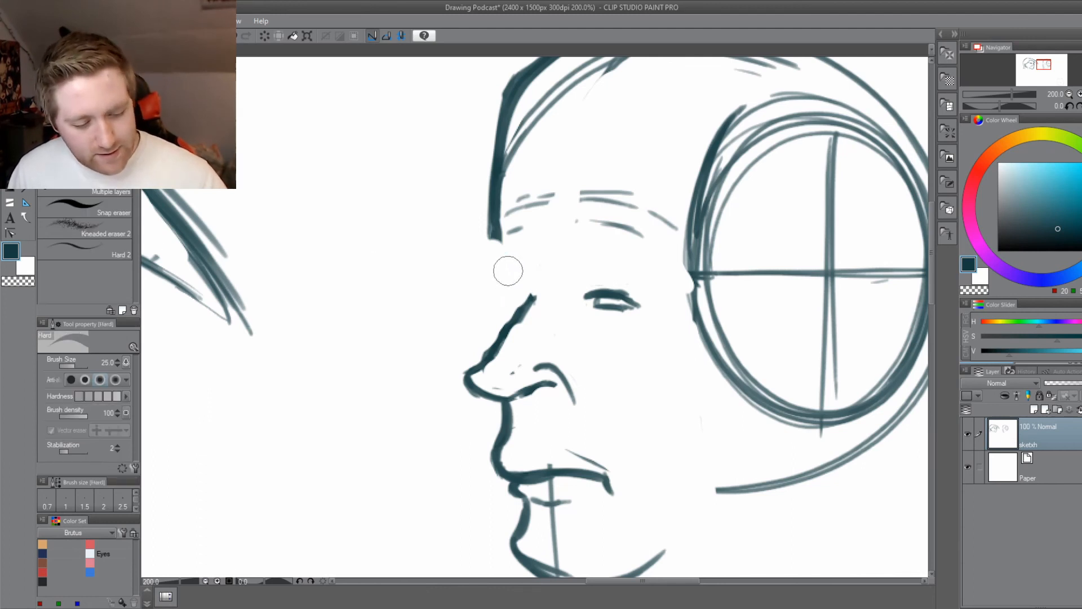
Compare the new head's profile and facial features with the finished caricature beside it.
key(g)
drag(439, 388, 439, 389)
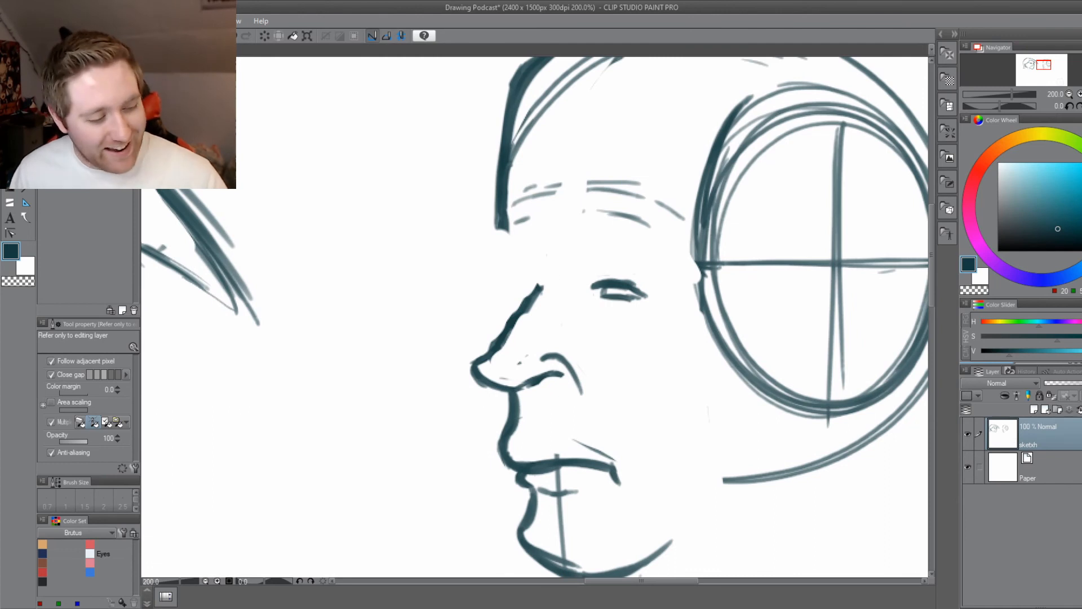
key(b)
drag(421, 274, 400, 310)
drag(316, 415, 560, 395)
mouse_move(220, 460)
mouse_down()
mouse_move(467, 445)
mouse_move(538, 468)
mouse_up()
scroll(490, 457, down, 2)
drag(419, 333, 423, 325)
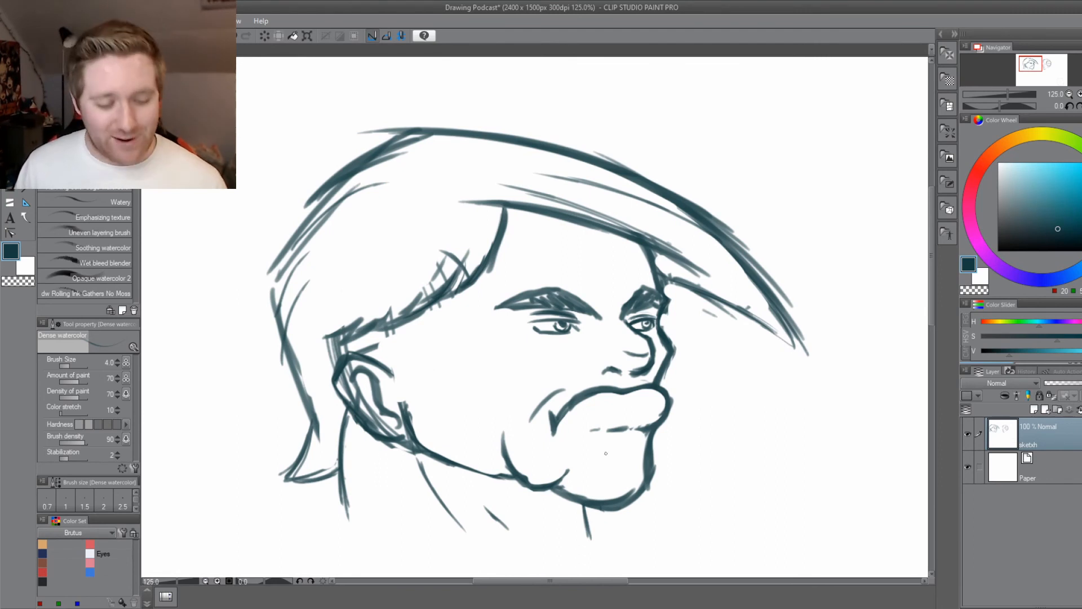
drag(910, 437, 374, 394)
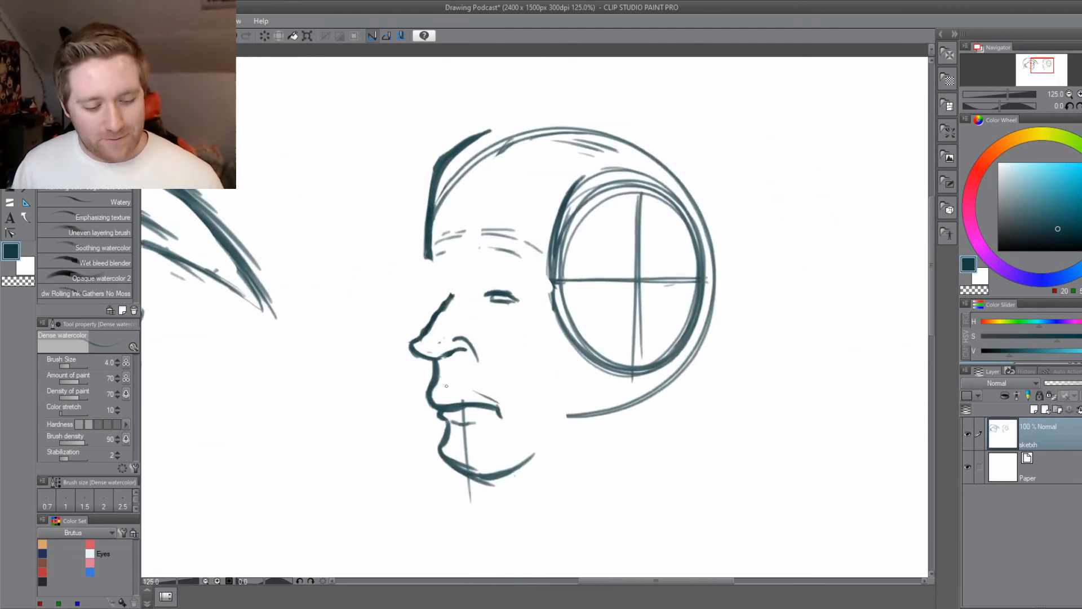
scroll(450, 381, up, 1)
drag(451, 381, 420, 395)
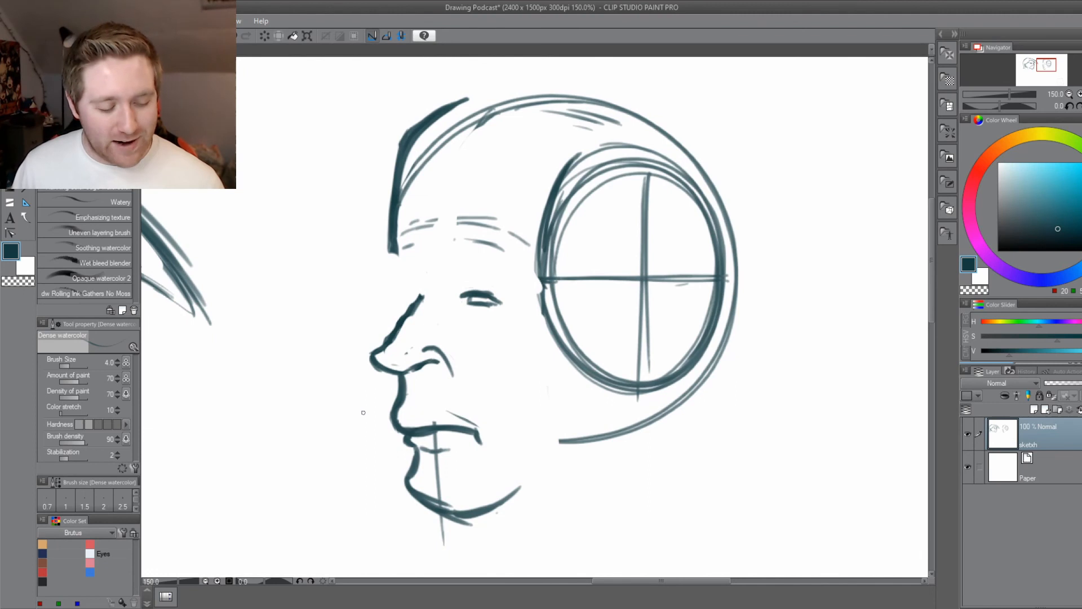
drag(318, 442, 703, 435)
drag(285, 448, 560, 422)
drag(669, 443, 229, 428)
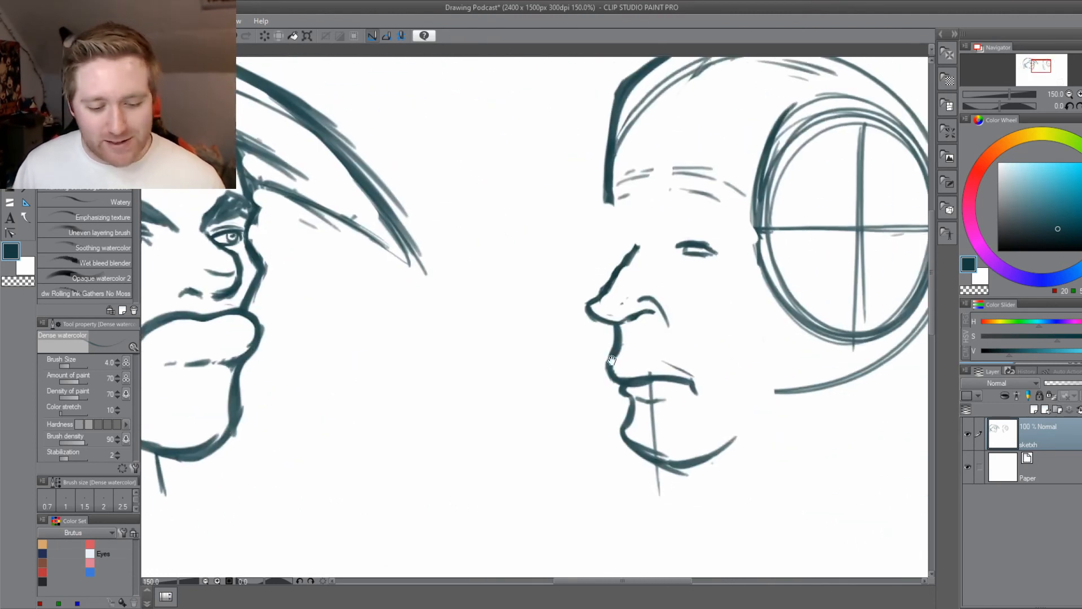
drag(612, 359, 404, 434)
drag(377, 292, 420, 277)
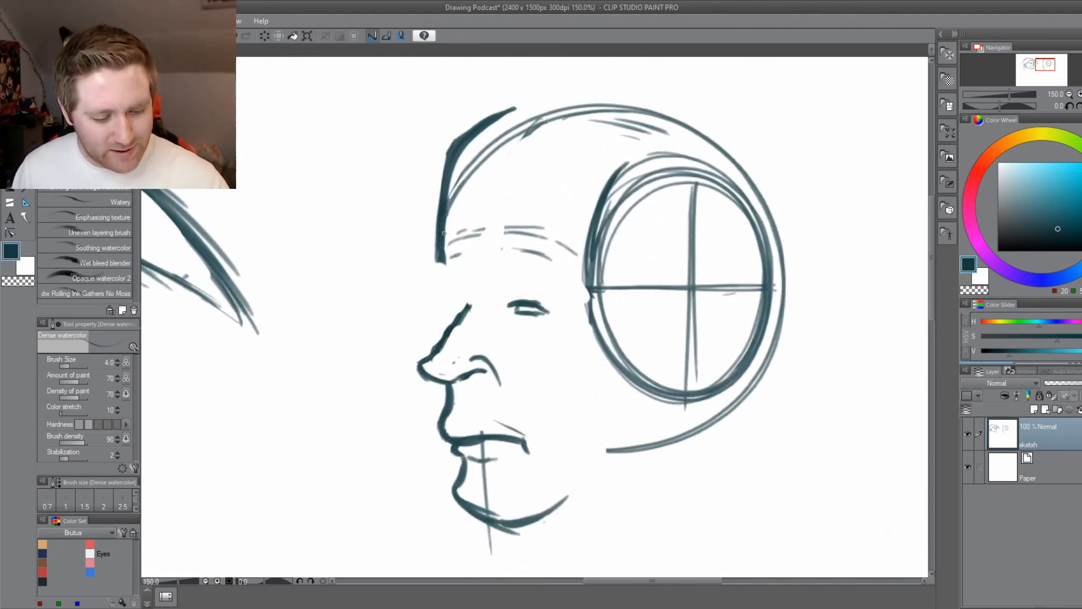
Draw a protruding brow ridge below the forehead, the far eye beside the nose bridge, and a crease under the near eye.
mouse_move(445, 232)
mouse_down()
mouse_move(436, 286)
mouse_move(472, 297)
mouse_move(447, 299)
mouse_move(462, 295)
mouse_move(448, 298)
mouse_move(467, 309)
mouse_move(449, 309)
mouse_move(466, 307)
mouse_move(449, 308)
mouse_move(446, 331)
mouse_move(446, 309)
mouse_up()
scroll(438, 333, up, 1)
drag(453, 298, 448, 308)
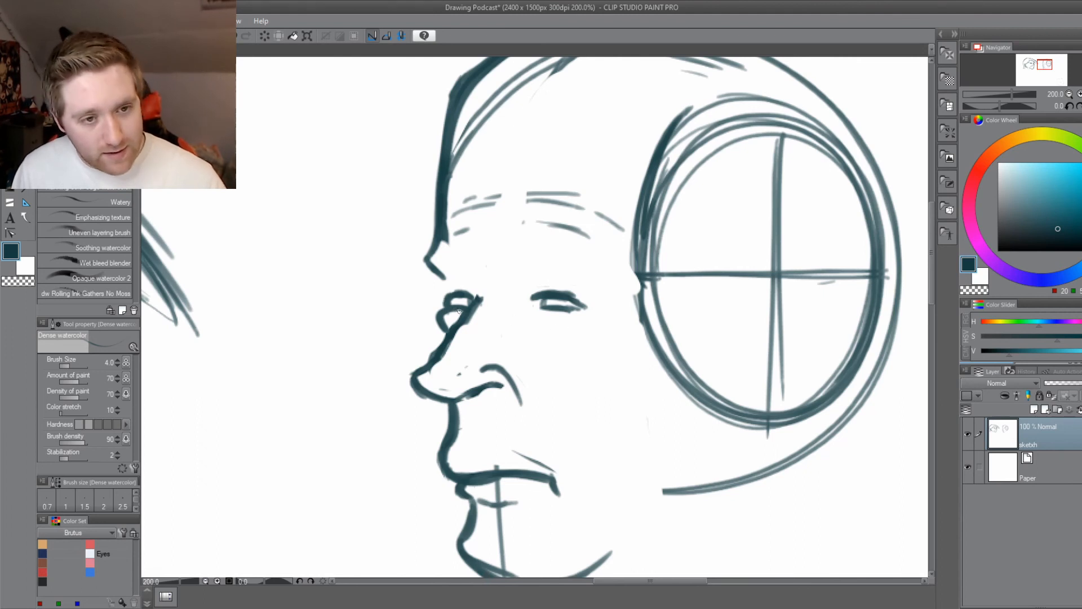
drag(574, 326, 540, 325)
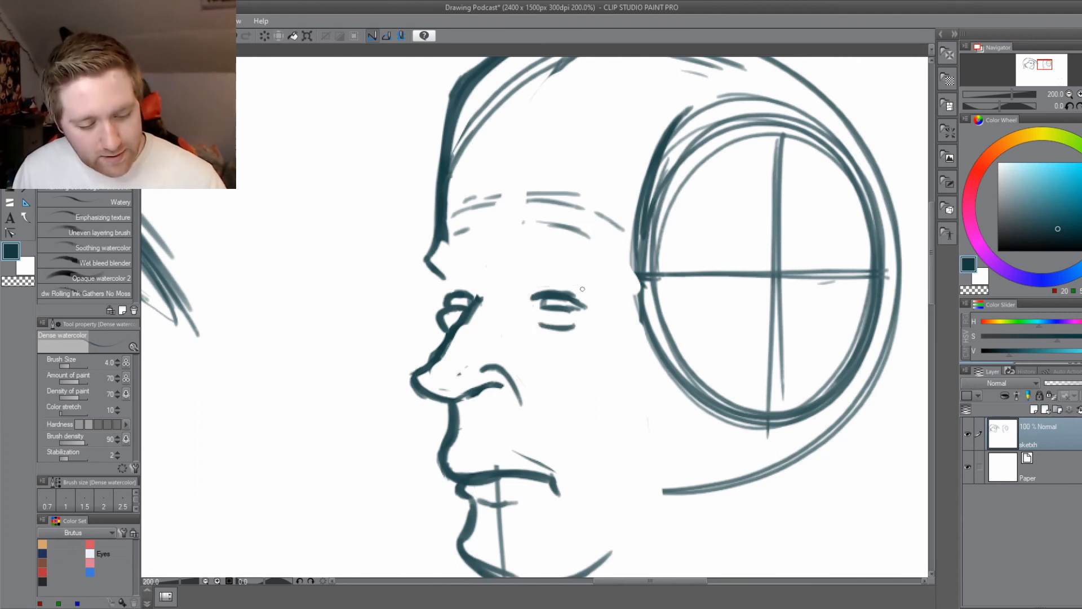
Draw angled, frowning eyebrow outlines over both eyes, retrying the first strokes until the far and near brows slope toward the nose bridge.
drag(414, 339, 405, 290)
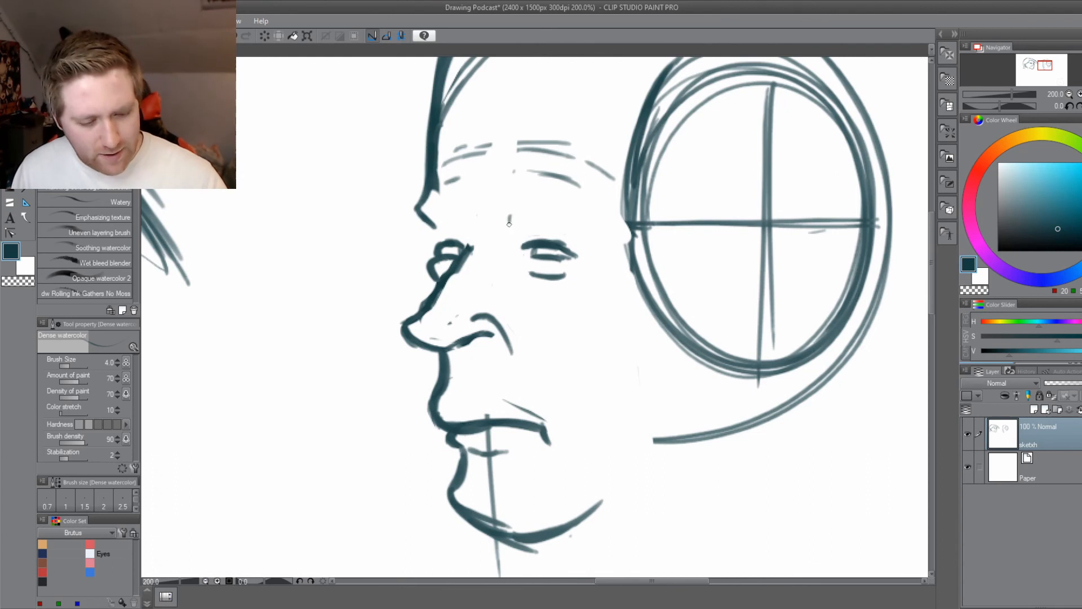
mouse_move(510, 219)
mouse_down()
mouse_move(514, 238)
mouse_move(463, 231)
mouse_move(461, 221)
mouse_move(471, 247)
mouse_move(452, 233)
mouse_up()
key(ctrl+z)
mouse_move(467, 245)
mouse_down()
mouse_move(432, 224)
mouse_move(435, 205)
mouse_up()
key(ctrl+z)
mouse_move(471, 228)
mouse_down()
mouse_move(460, 210)
mouse_move(420, 210)
mouse_move(453, 208)
mouse_move(410, 198)
mouse_move(415, 224)
mouse_move(434, 234)
mouse_move(468, 235)
mouse_move(408, 200)
mouse_move(514, 236)
mouse_move(583, 220)
mouse_up()
key(ctrl+z)
key(ctrl+z)
key(ctrl+z)
key(ctrl+z)
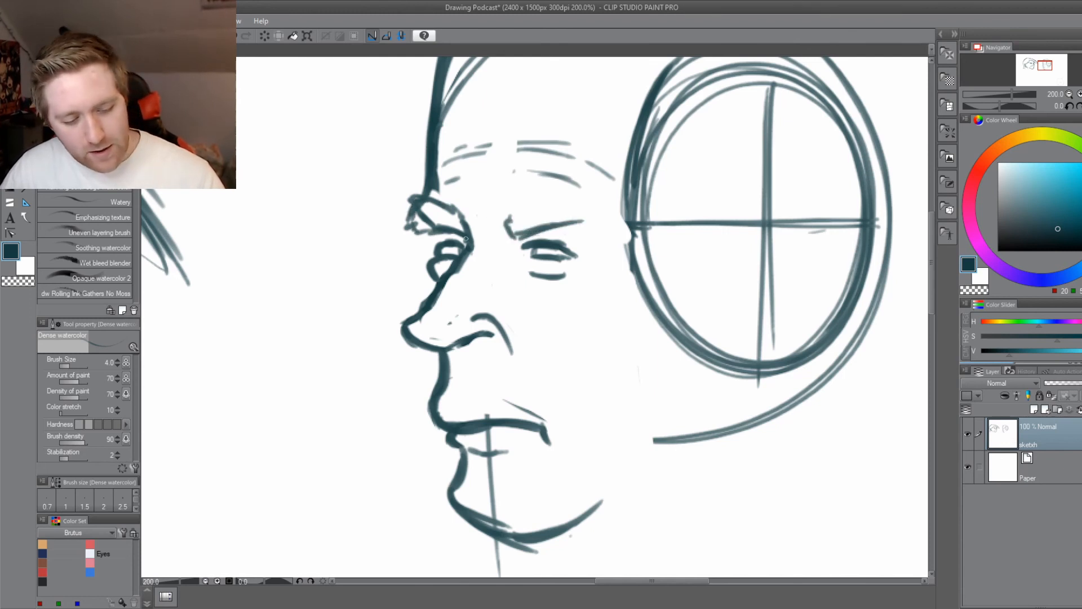
mouse_move(504, 228)
mouse_down()
mouse_move(602, 225)
mouse_move(618, 237)
mouse_move(597, 195)
mouse_move(565, 191)
mouse_move(507, 222)
mouse_up()
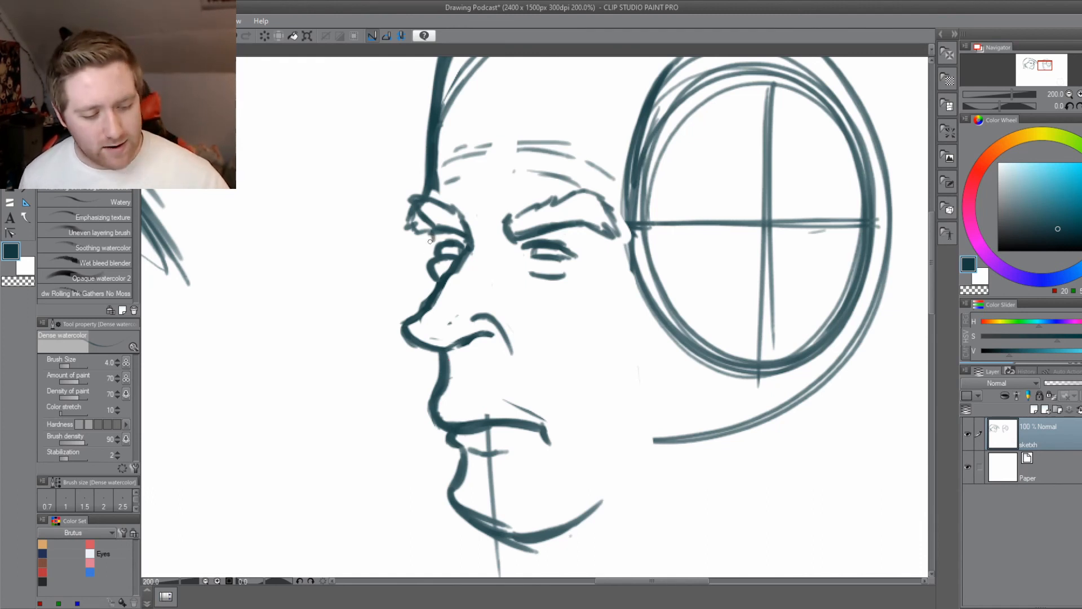
Draw an upper eyelid fold over the far eye and fill in the pupils of both eyes.
drag(437, 250, 440, 228)
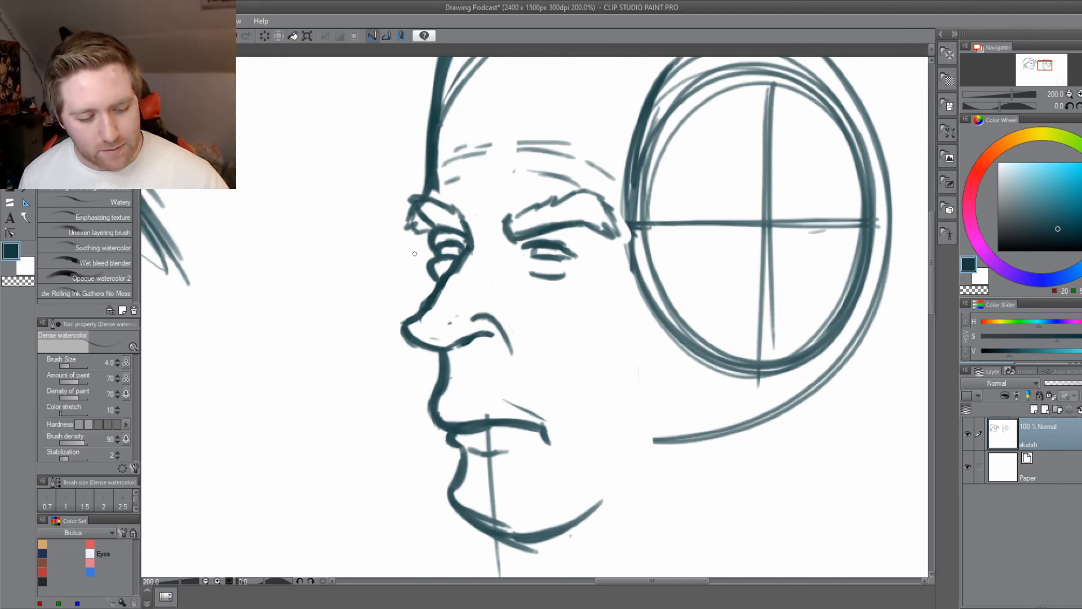
drag(417, 356, 387, 402)
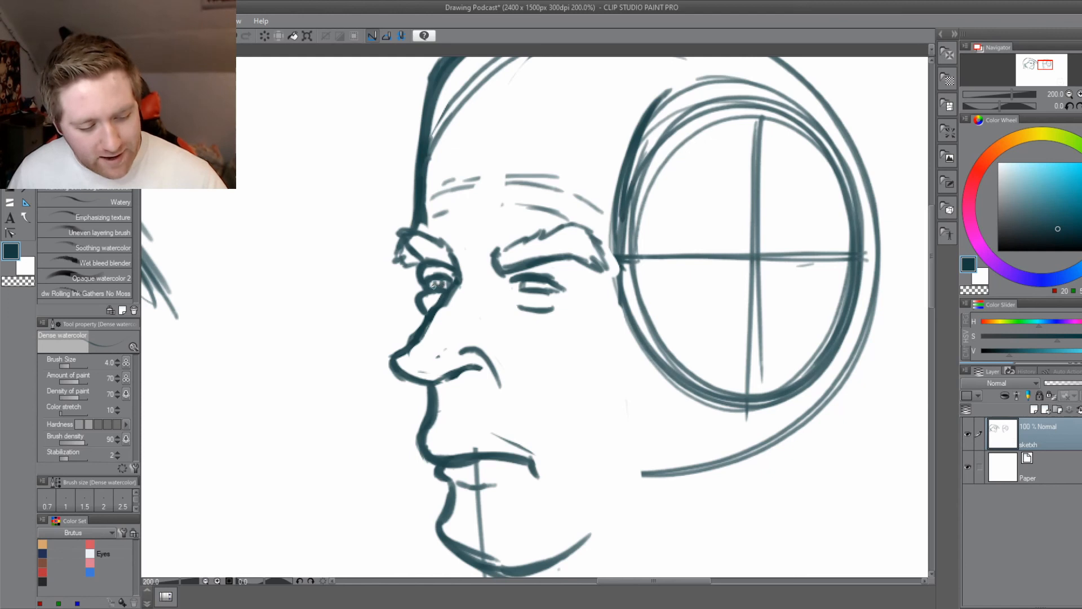
drag(443, 286, 441, 280)
mouse_move(530, 281)
mouse_down()
mouse_move(542, 288)
mouse_move(530, 286)
mouse_up()
drag(321, 431, 441, 386)
scroll(441, 394, down, 2)
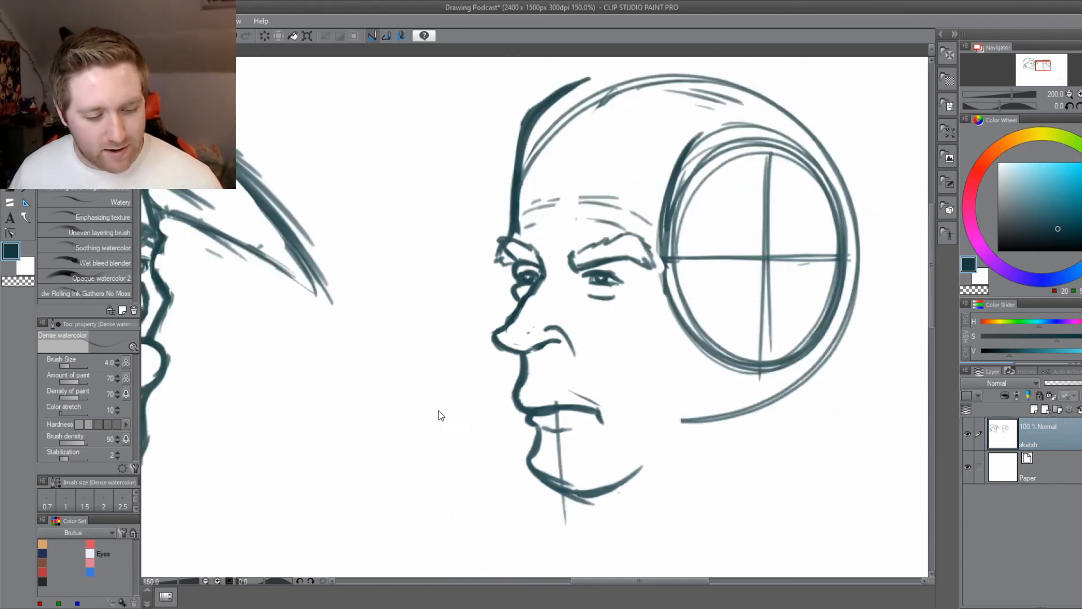
mouse_move(342, 461)
mouse_down()
mouse_move(477, 451)
mouse_move(536, 483)
mouse_move(346, 476)
mouse_up()
scroll(488, 215, up, 2)
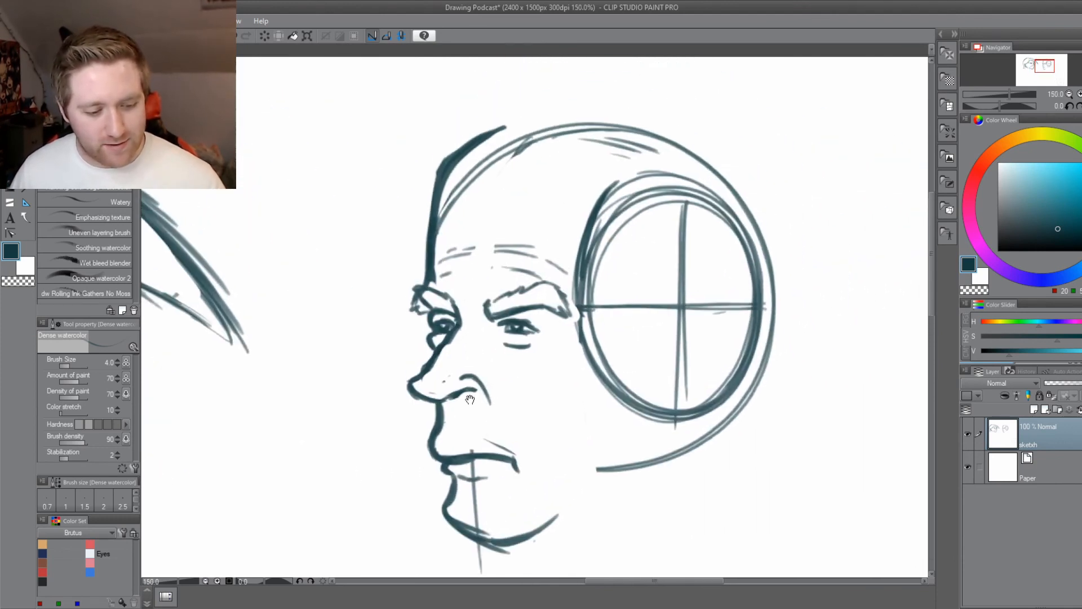
mouse_move(571, 169)
mouse_down()
mouse_move(583, 163)
mouse_move(460, 167)
mouse_up()
key(ctrl+z)
key(ctrl+z)
key(ctrl+z)
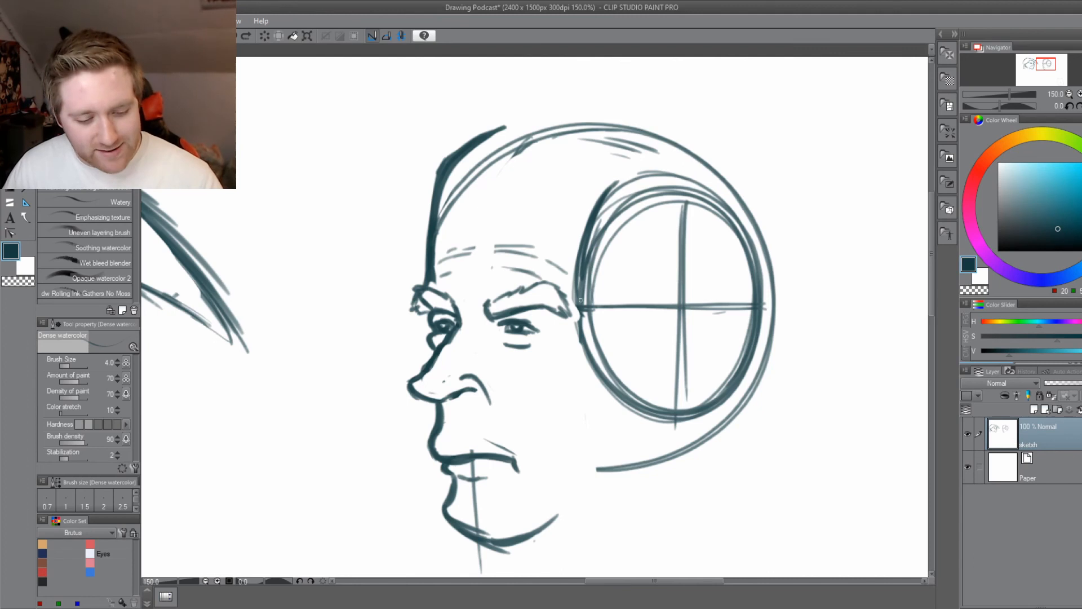
Draw the ear with its inner folds in the lower back quarter of the side-of-head circle, and save the drawing.
drag(597, 277, 614, 274)
mouse_move(688, 332)
mouse_down()
mouse_move(726, 302)
mouse_move(704, 310)
mouse_move(732, 308)
mouse_move(750, 339)
mouse_move(747, 363)
mouse_up()
mouse_move(744, 327)
mouse_down()
mouse_move(744, 360)
mouse_move(699, 427)
mouse_up()
mouse_move(724, 390)
mouse_down()
mouse_move(672, 416)
mouse_move(743, 378)
mouse_move(679, 402)
mouse_up()
mouse_move(692, 347)
mouse_down()
mouse_move(683, 375)
mouse_move(713, 321)
mouse_move(729, 320)
mouse_up()
drag(724, 317, 737, 338)
drag(733, 319, 695, 345)
mouse_move(702, 388)
mouse_down()
mouse_move(693, 404)
mouse_move(721, 374)
mouse_move(696, 340)
mouse_move(717, 351)
mouse_up()
drag(719, 372, 694, 403)
mouse_move(697, 397)
mouse_down()
mouse_move(723, 371)
mouse_move(709, 343)
mouse_up()
key(ctrl+s)
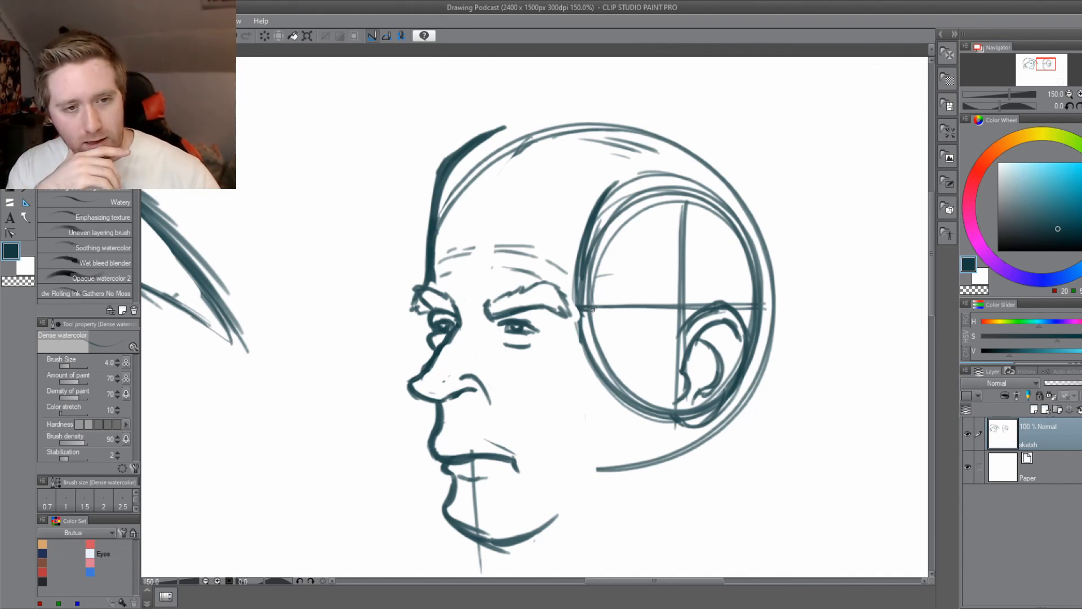
Mark the cheekbone and temple in front of the ear, and sketch the hairline across the upper forehead down to the temple.
drag(674, 333, 624, 333)
drag(618, 332, 607, 326)
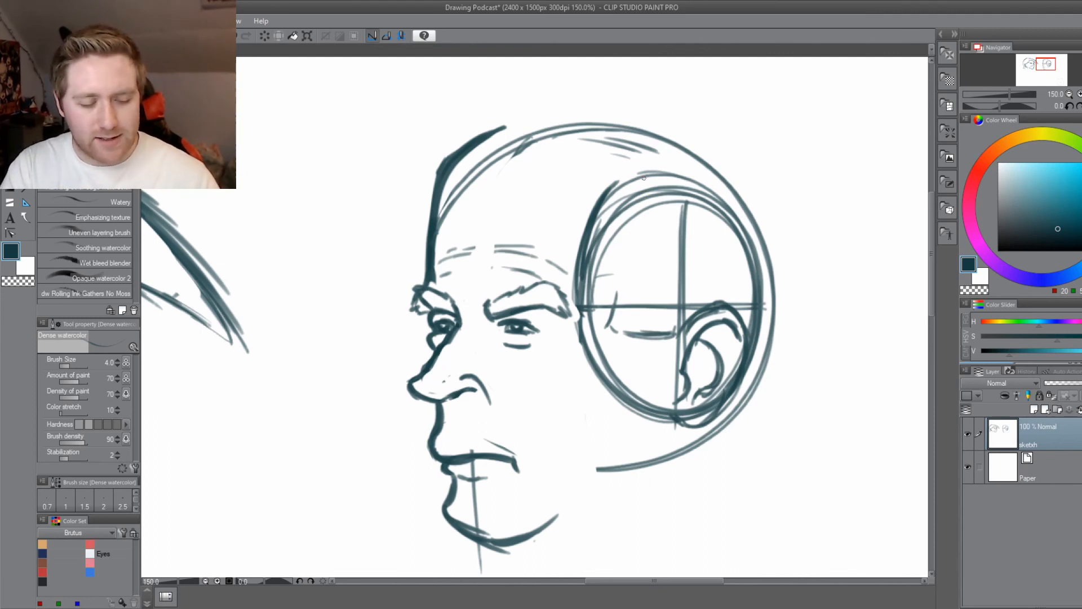
mouse_move(644, 178)
mouse_down()
mouse_move(675, 217)
mouse_move(635, 219)
mouse_move(676, 182)
mouse_move(586, 160)
mouse_move(522, 165)
mouse_up()
drag(629, 154, 451, 172)
drag(463, 169, 602, 147)
mouse_move(542, 169)
mouse_down()
mouse_move(641, 151)
mouse_move(653, 167)
mouse_up()
mouse_move(583, 168)
mouse_down()
mouse_move(659, 177)
mouse_move(652, 188)
mouse_up()
mouse_move(586, 168)
mouse_down()
mouse_move(645, 199)
mouse_move(625, 201)
mouse_up()
mouse_move(647, 186)
mouse_down()
mouse_move(645, 201)
mouse_move(619, 219)
mouse_up()
drag(612, 216, 596, 304)
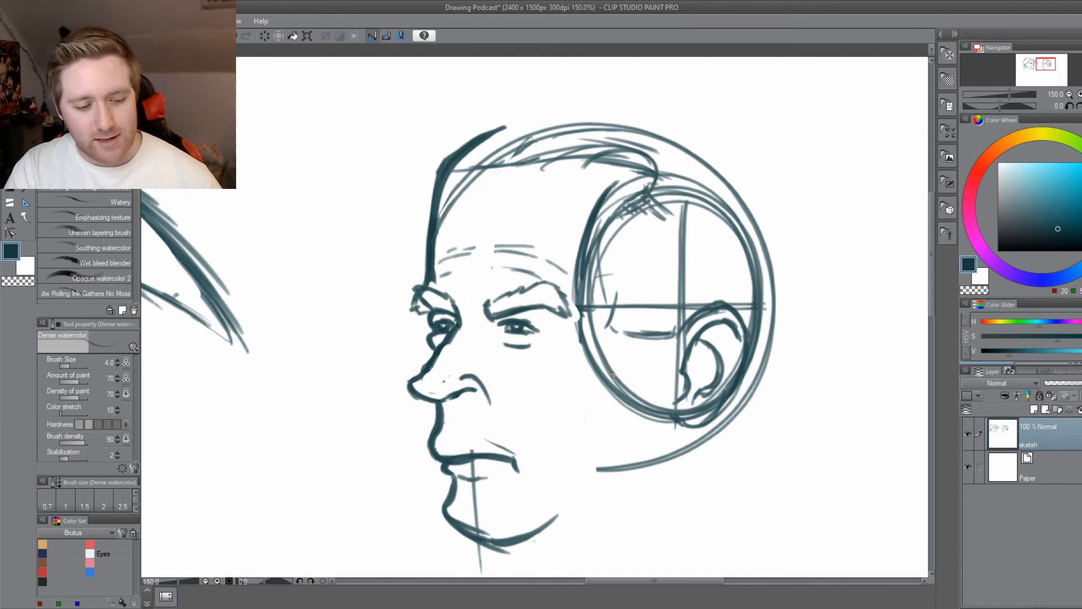
Erase the upper corner of the forehead outline, redraw it sloping back into the hairline, and save the drawing.
drag(468, 169, 455, 160)
key(e)
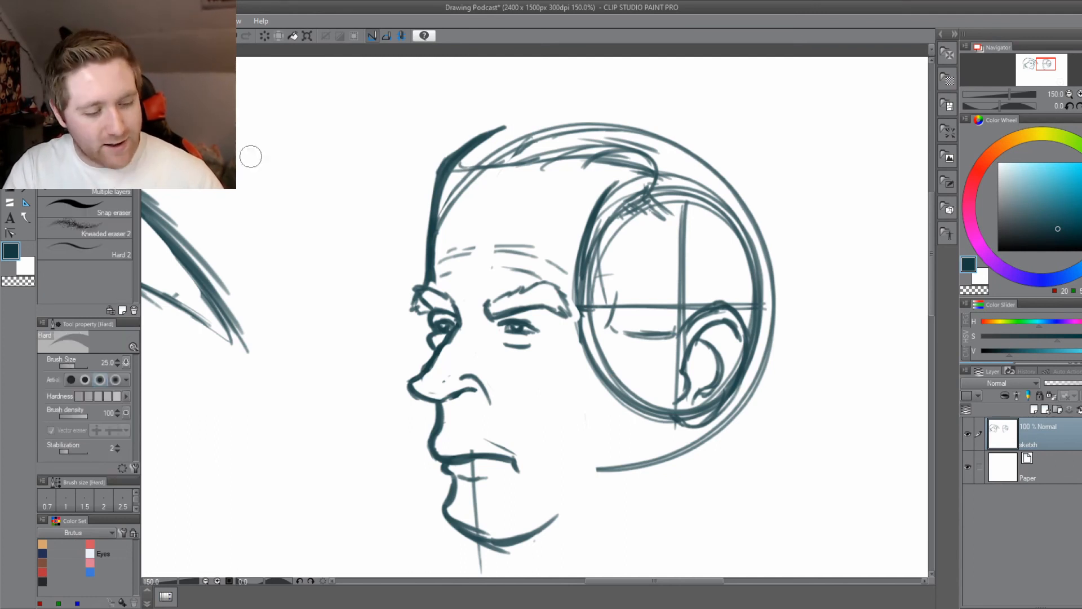
mouse_move(505, 128)
mouse_down()
mouse_move(447, 160)
mouse_move(437, 180)
mouse_up()
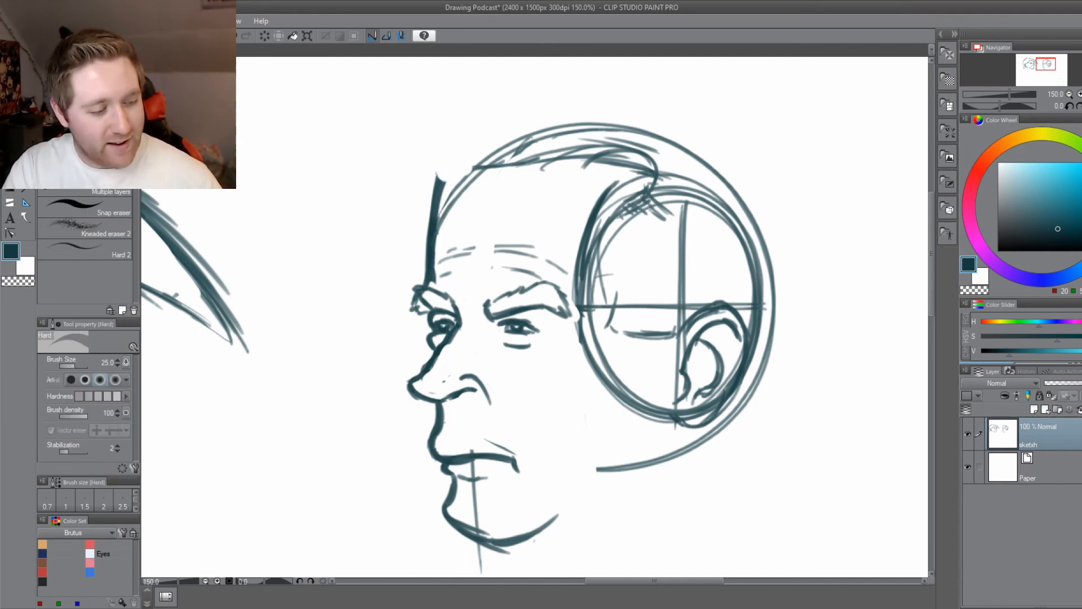
key(g)
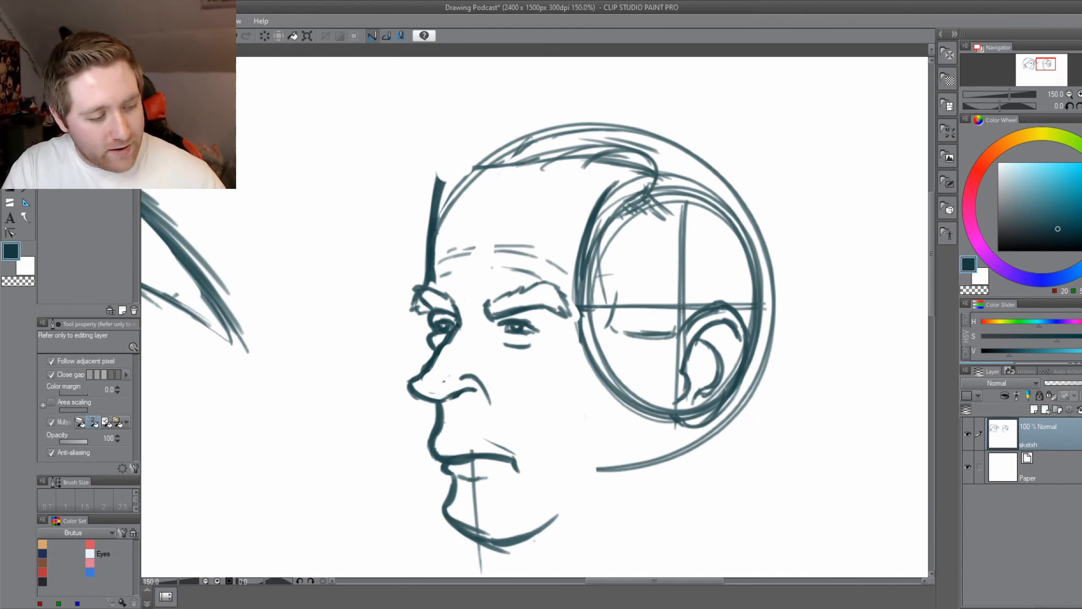
key(b)
drag(437, 195, 456, 165)
mouse_move(435, 214)
mouse_down()
mouse_move(484, 147)
mouse_move(494, 164)
mouse_move(480, 145)
mouse_up()
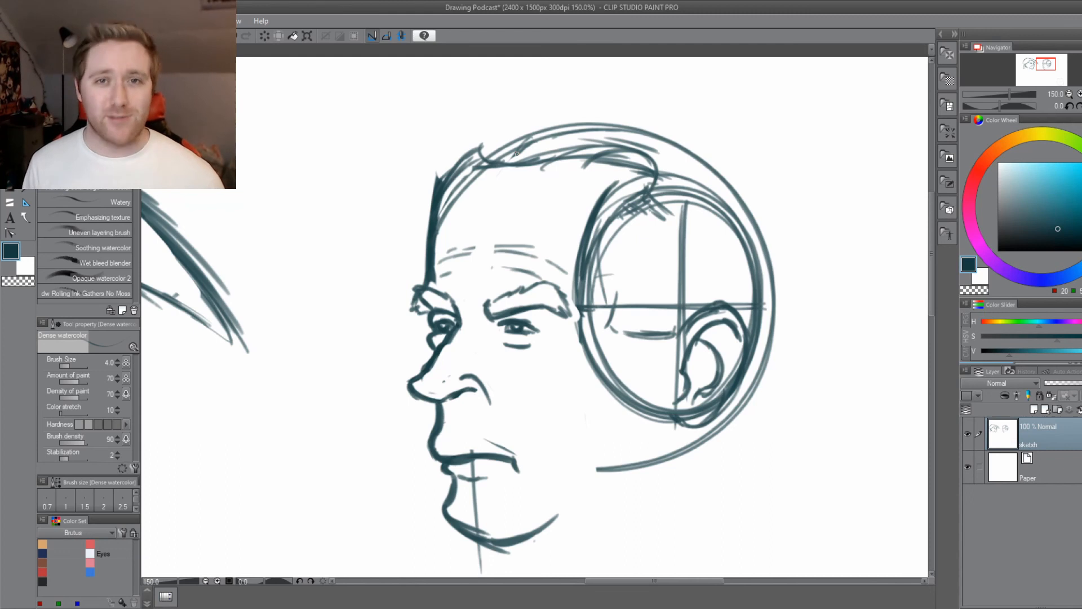
key(ctrl+s)
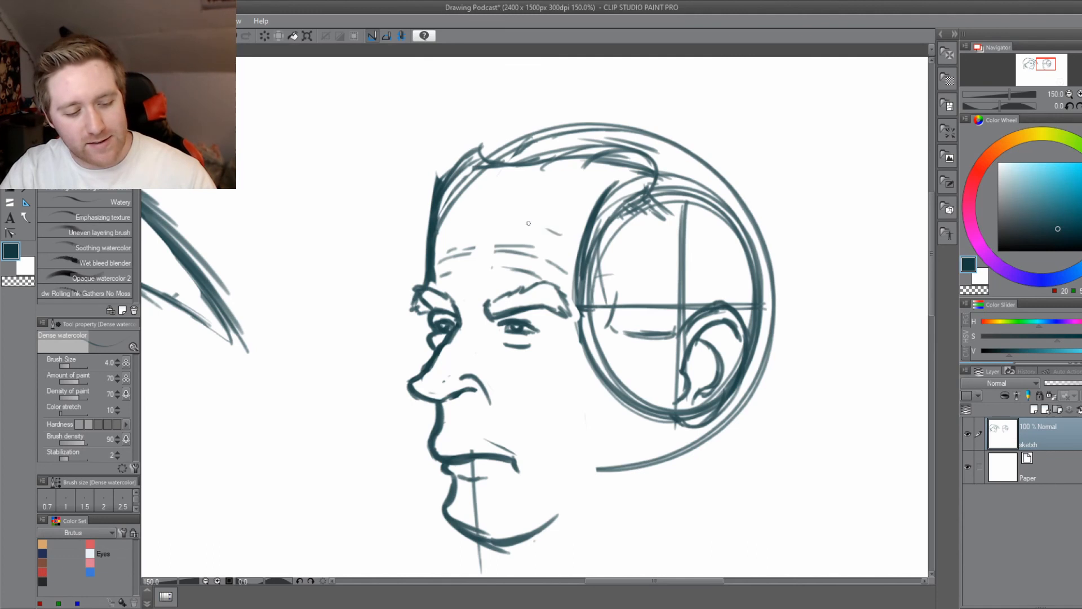
Add a row of broken wrinkle lines across the forehead above the existing creases.
drag(547, 229, 560, 235)
drag(536, 224, 462, 235)
drag(444, 232, 439, 237)
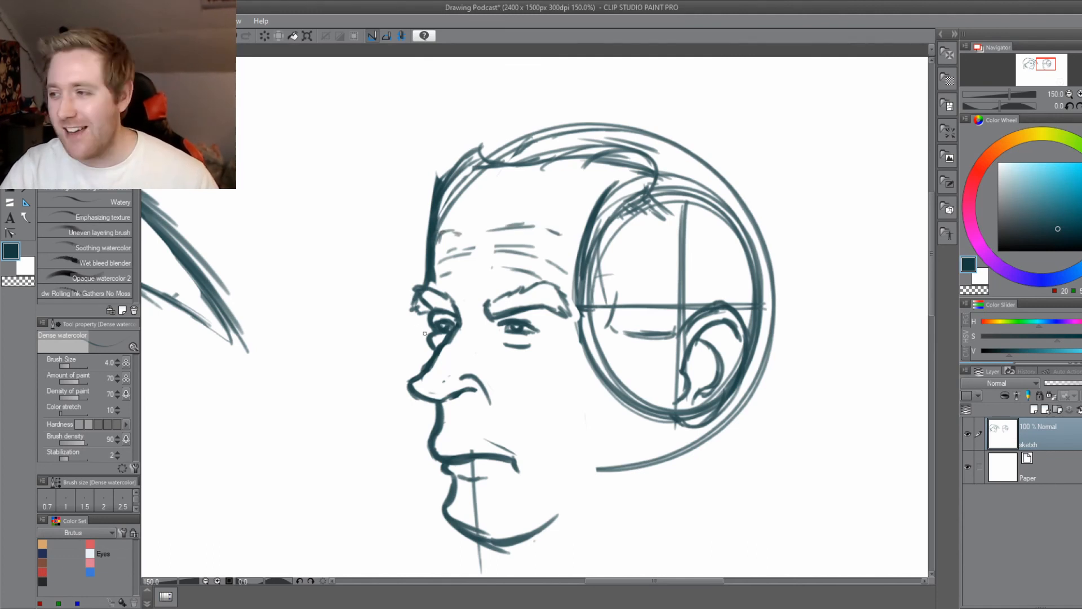
Draw a curled forelock at the front hairline and sweep the hair's outer contour back over the top of the skull.
drag(377, 382, 394, 405)
mouse_move(486, 179)
mouse_down()
mouse_move(495, 148)
mouse_move(520, 129)
mouse_up()
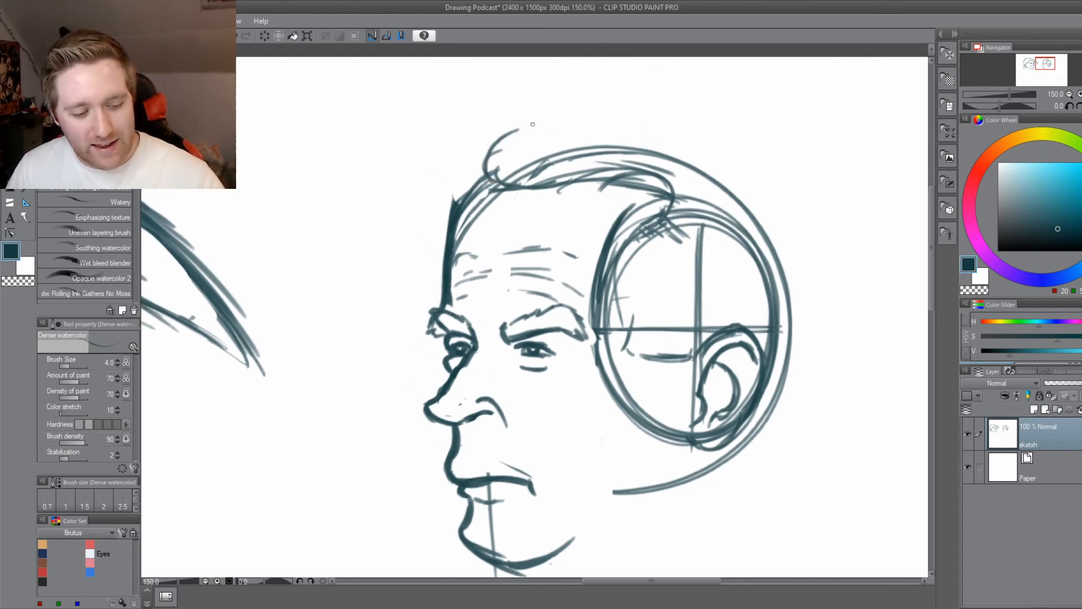
drag(496, 179, 494, 159)
mouse_move(508, 184)
mouse_down()
mouse_move(502, 167)
mouse_move(579, 172)
mouse_up()
key(ctrl+z)
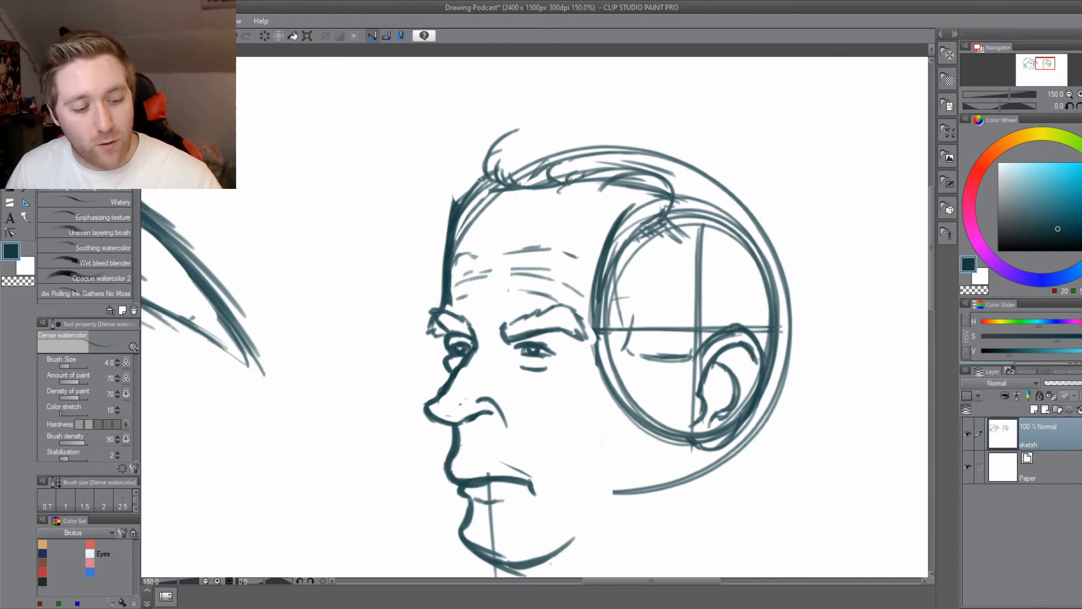
mouse_move(480, 179)
mouse_down()
mouse_move(519, 123)
mouse_move(561, 107)
mouse_up()
mouse_move(480, 154)
mouse_down()
mouse_move(501, 135)
mouse_move(776, 105)
mouse_up()
drag(642, 169, 546, 196)
mouse_move(389, 177)
mouse_down()
mouse_move(637, 122)
mouse_move(775, 247)
mouse_move(668, 134)
mouse_move(482, 140)
mouse_move(589, 134)
mouse_up()
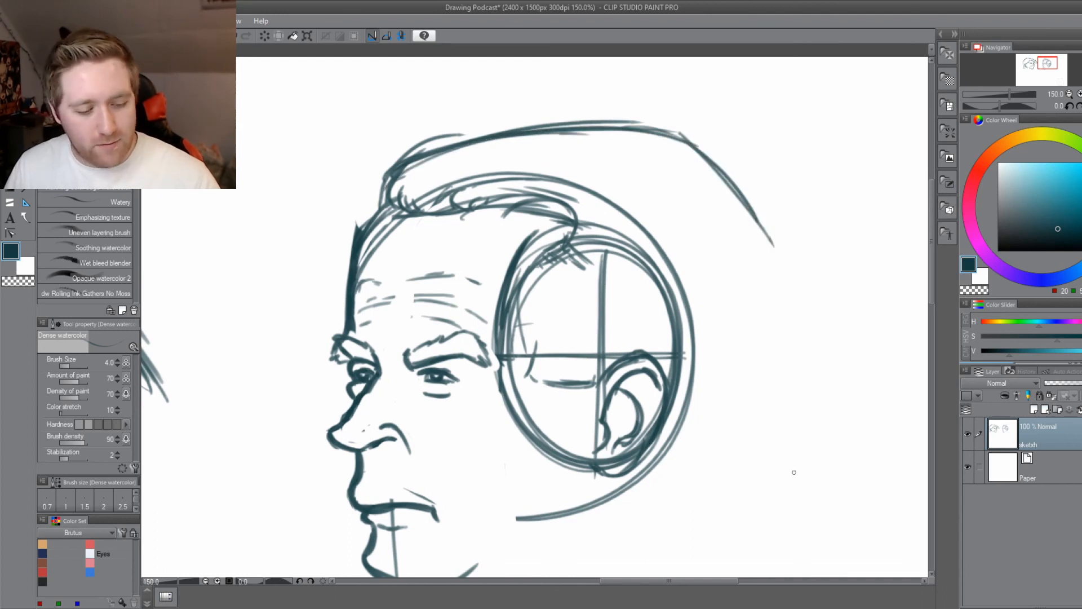
Continue the hair outline down behind the head and flick it outward at the nape.
drag(446, 448, 461, 390)
mouse_move(789, 190)
mouse_down()
mouse_move(800, 222)
mouse_move(790, 279)
mouse_move(761, 365)
mouse_move(724, 411)
mouse_up()
mouse_move(753, 358)
mouse_down()
mouse_move(740, 420)
mouse_move(787, 465)
mouse_move(687, 449)
mouse_up()
drag(674, 453, 694, 459)
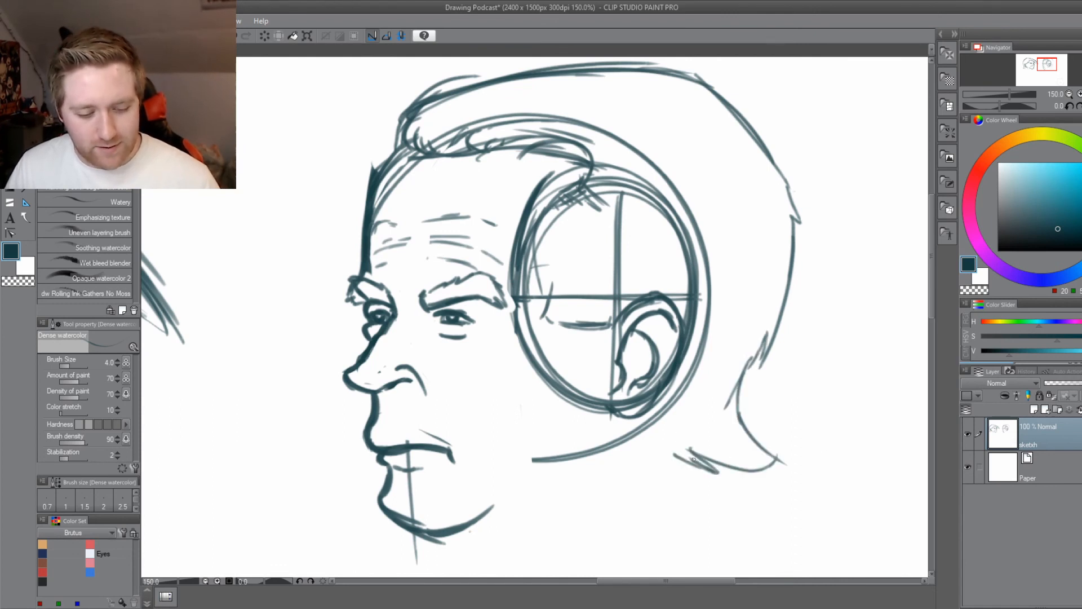
Erase the vertical guideline running through the lower lip and chin.
drag(288, 416, 388, 407)
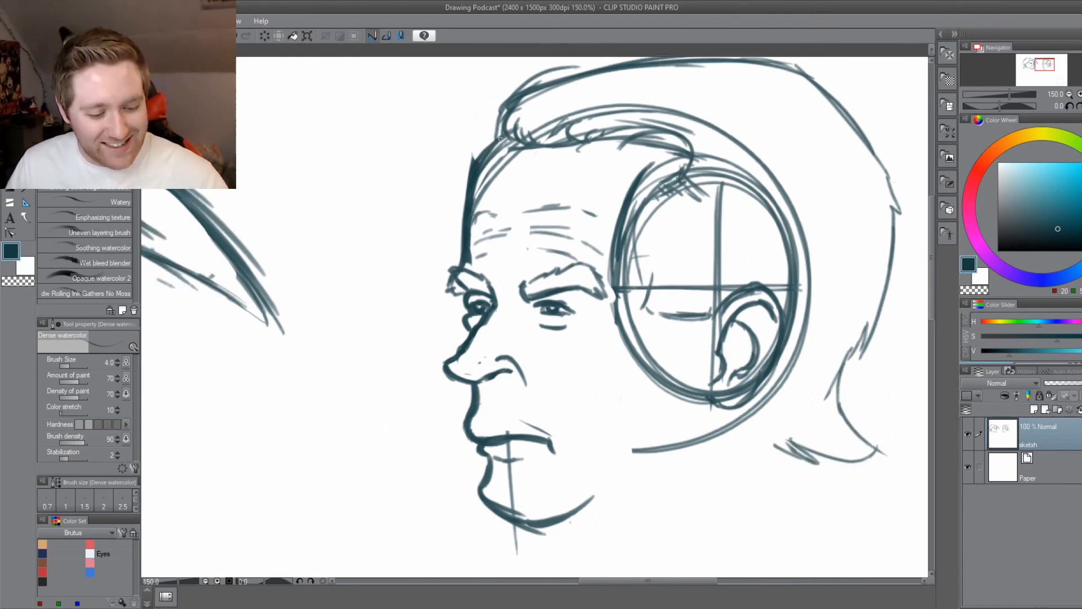
drag(410, 328, 366, 319)
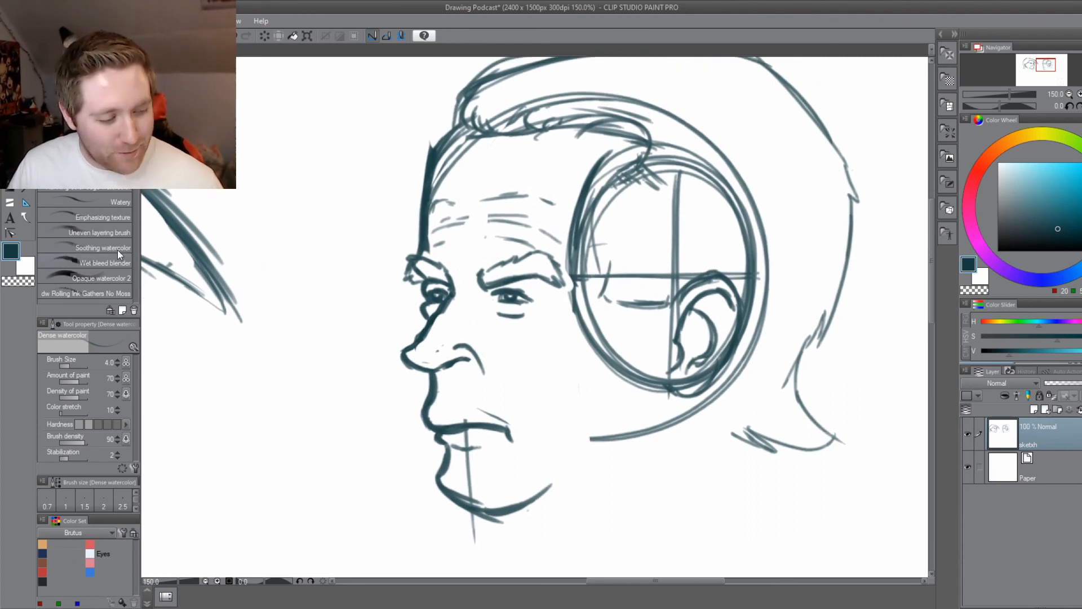
key(e)
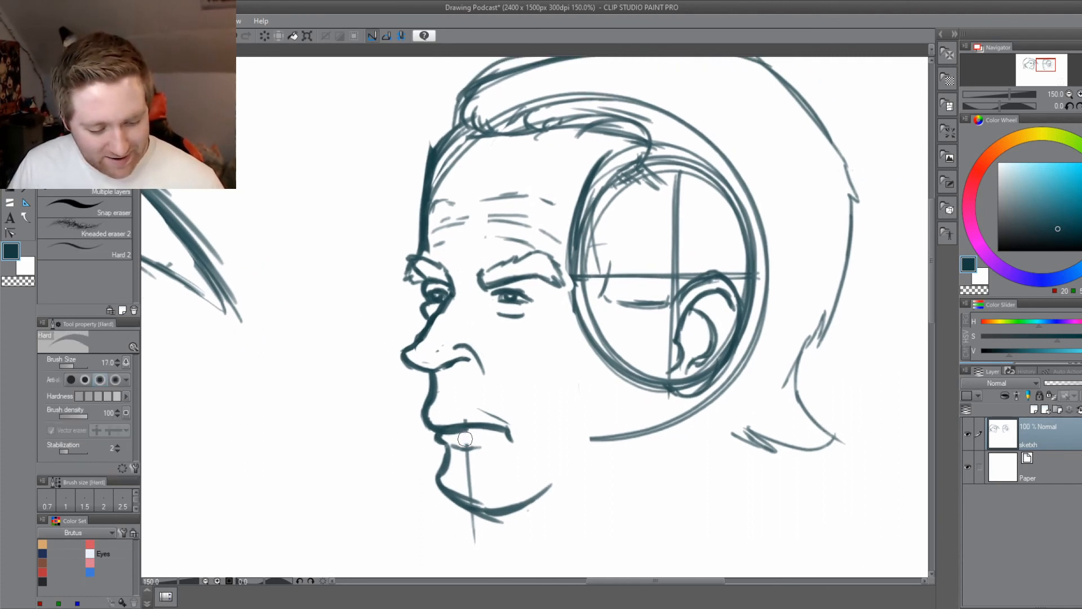
mouse_move(467, 453)
mouse_down()
mouse_move(472, 493)
mouse_move(503, 526)
mouse_move(464, 520)
mouse_move(498, 538)
mouse_move(468, 538)
mouse_move(490, 539)
mouse_up()
scroll(478, 546, down, 1)
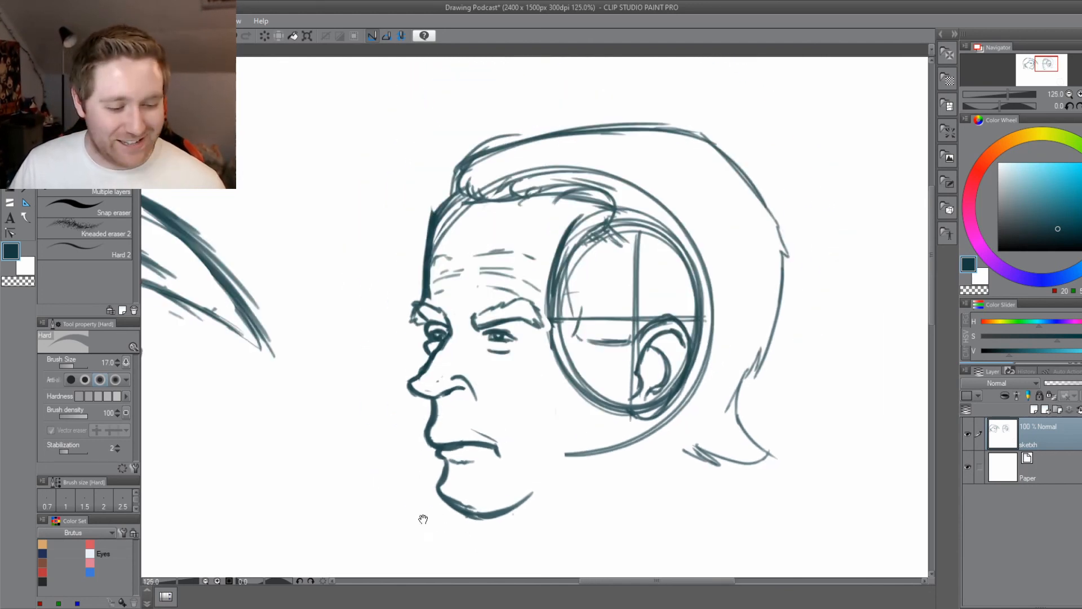
Lasso the front tuft of hair, skew it slightly with a transform, apply the change and deselect.
drag(423, 514, 496, 535)
key(m)
mouse_move(525, 150)
mouse_down()
mouse_move(627, 156)
mouse_move(606, 214)
mouse_move(544, 209)
mouse_move(525, 149)
mouse_up()
click(581, 238)
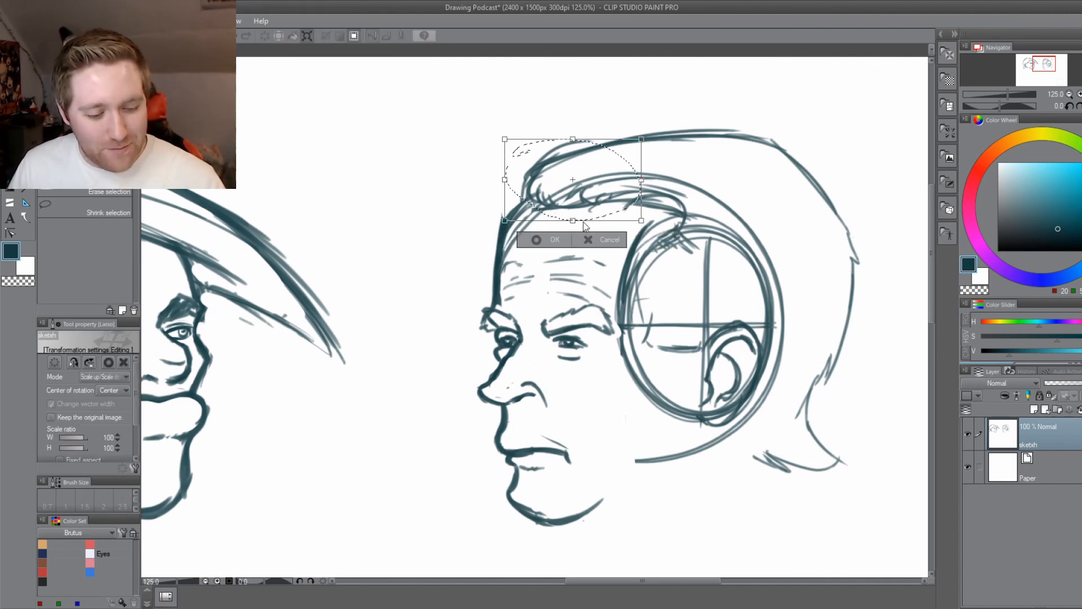
drag(573, 220, 565, 221)
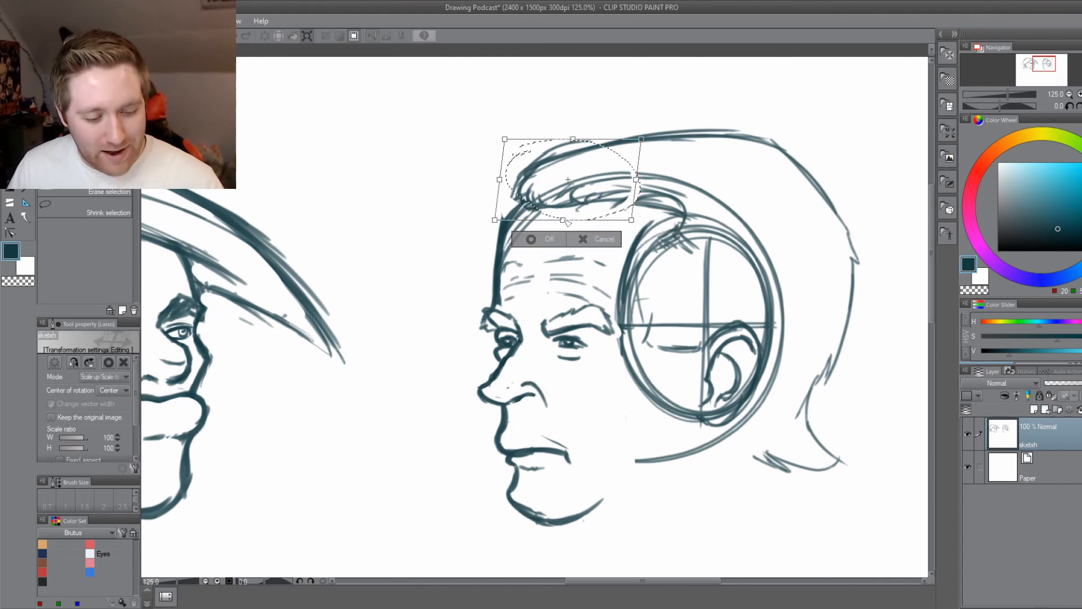
click(531, 239)
click(473, 242)
Redraw the hairline with darker strokes along the forehead, curving around the temple into a pointed notch above the ear.
mouse_move(488, 291)
mouse_down()
mouse_move(407, 278)
mouse_move(435, 274)
mouse_up()
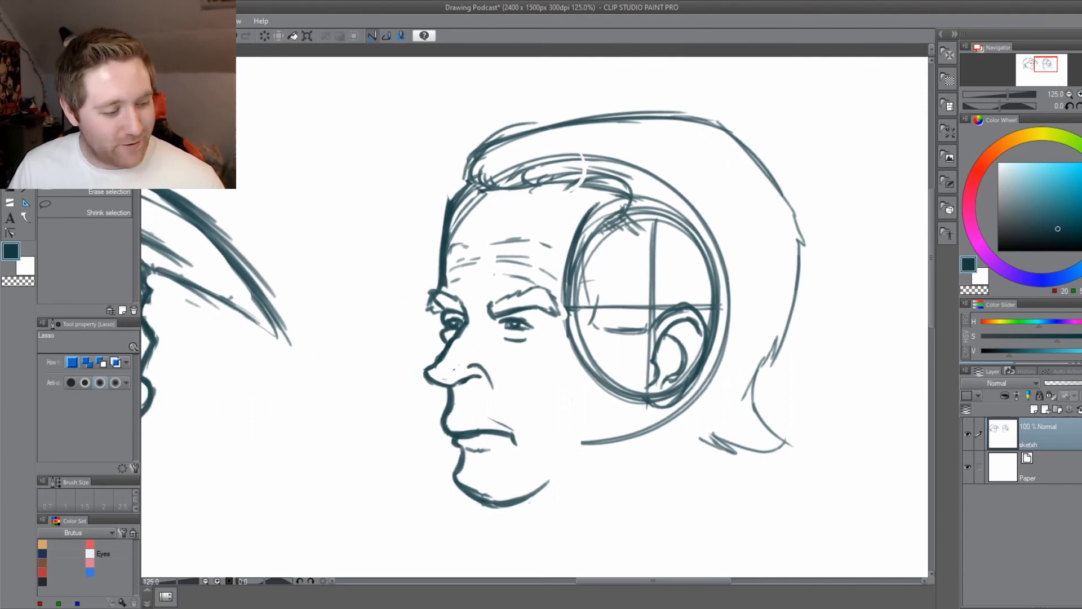
key(b)
mouse_move(556, 178)
mouse_down()
mouse_move(657, 180)
mouse_move(668, 203)
mouse_up()
drag(624, 176, 659, 226)
drag(555, 182, 659, 179)
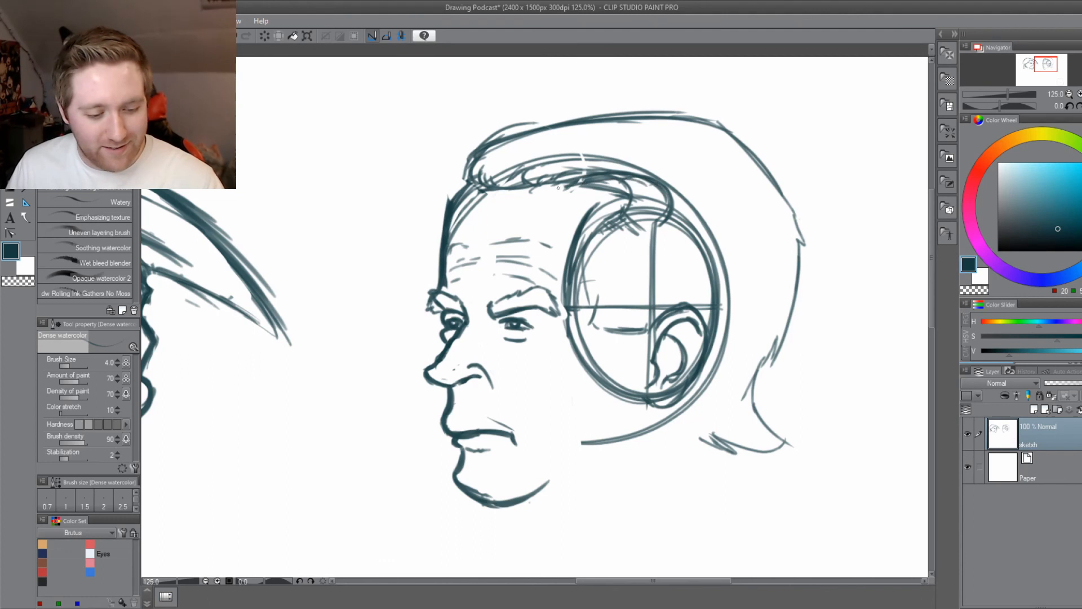
mouse_move(497, 198)
mouse_down()
mouse_move(590, 185)
mouse_move(580, 153)
mouse_move(667, 179)
mouse_up()
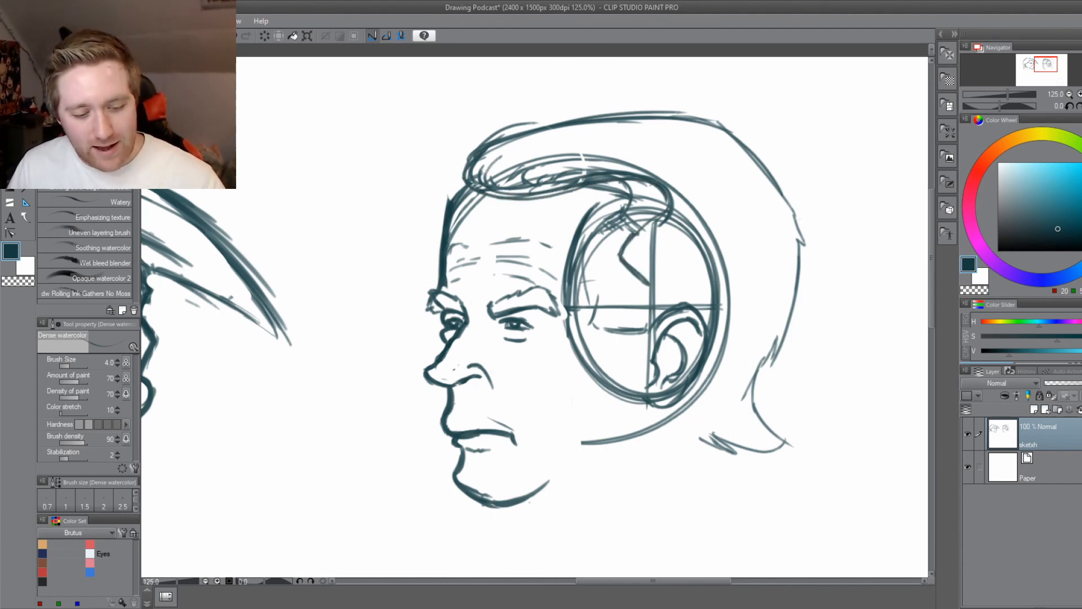
drag(670, 202, 624, 246)
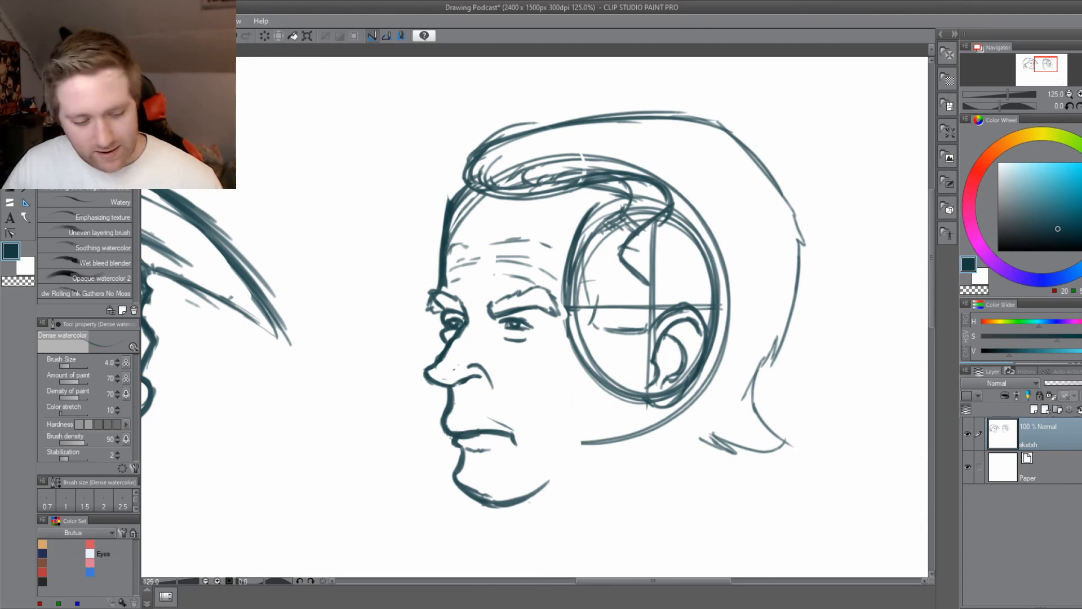
Cut a gap through the near eyebrow close to its outer end and outline the two separated parts.
scroll(476, 325, up, 2)
key(e)
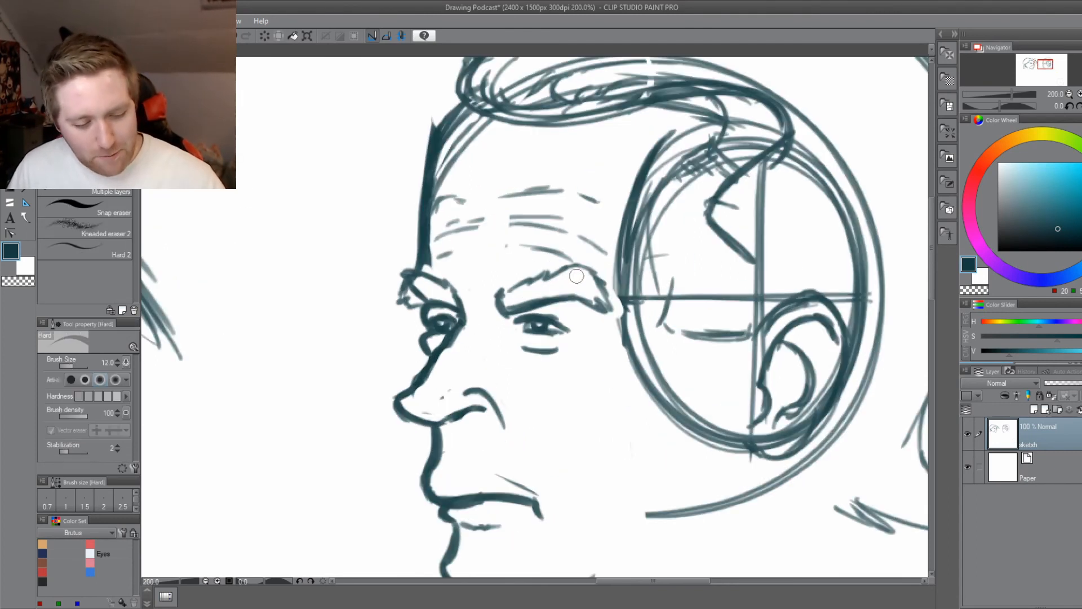
key(b)
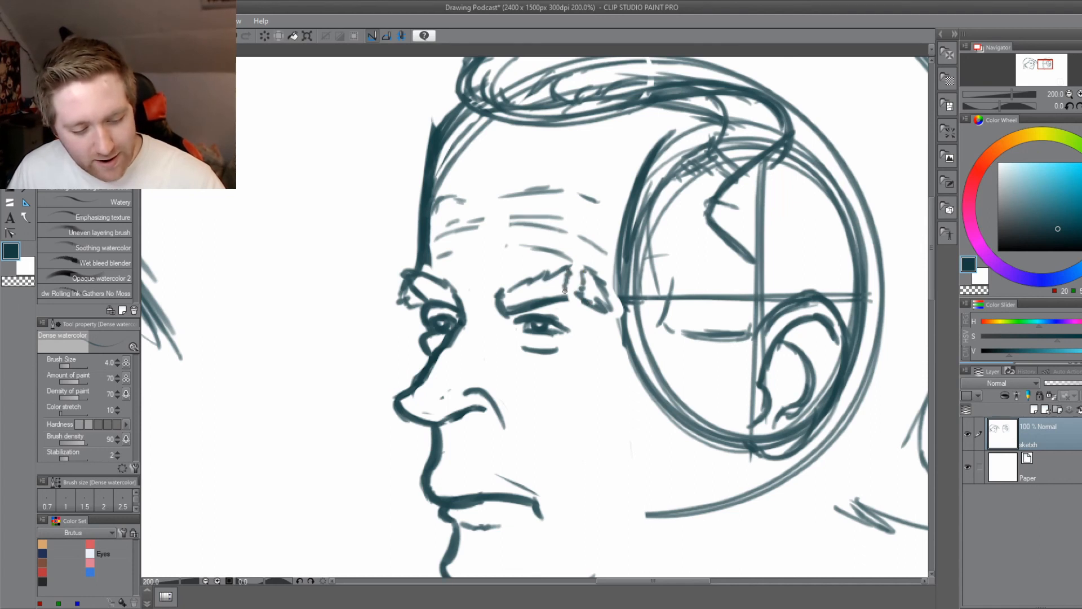
Check the reworked eyebrows and hair of the new head against the finished caricature beside it.
scroll(533, 293, down, 2)
scroll(418, 442, down, 1)
mouse_move(416, 438)
mouse_down()
mouse_move(483, 433)
mouse_move(434, 435)
mouse_up()
scroll(531, 307, up, 1)
key(e)
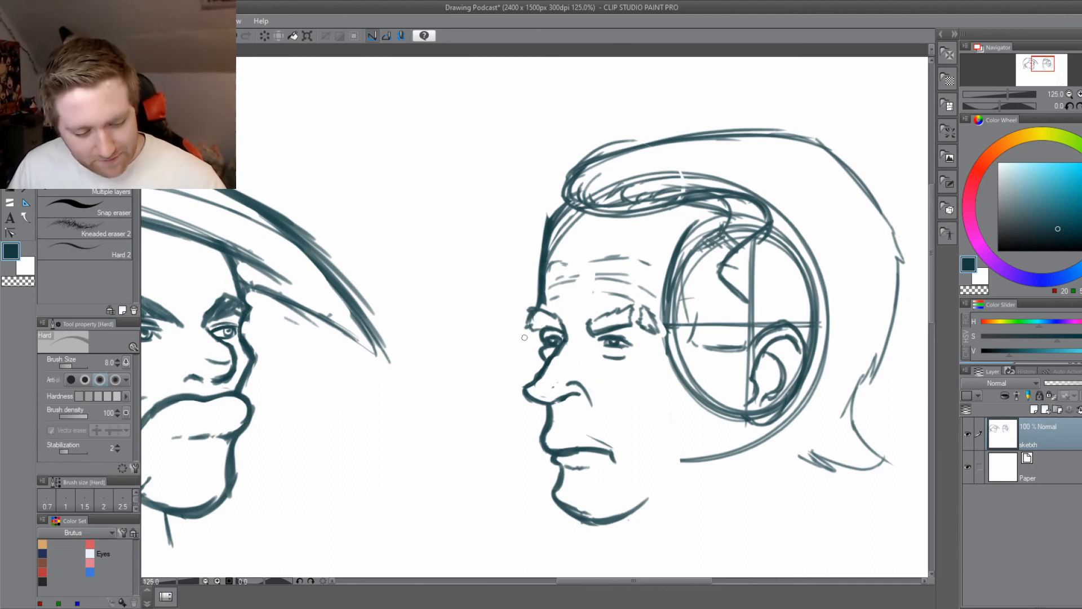
drag(521, 448, 416, 398)
key(b)
scroll(408, 259, up, 3)
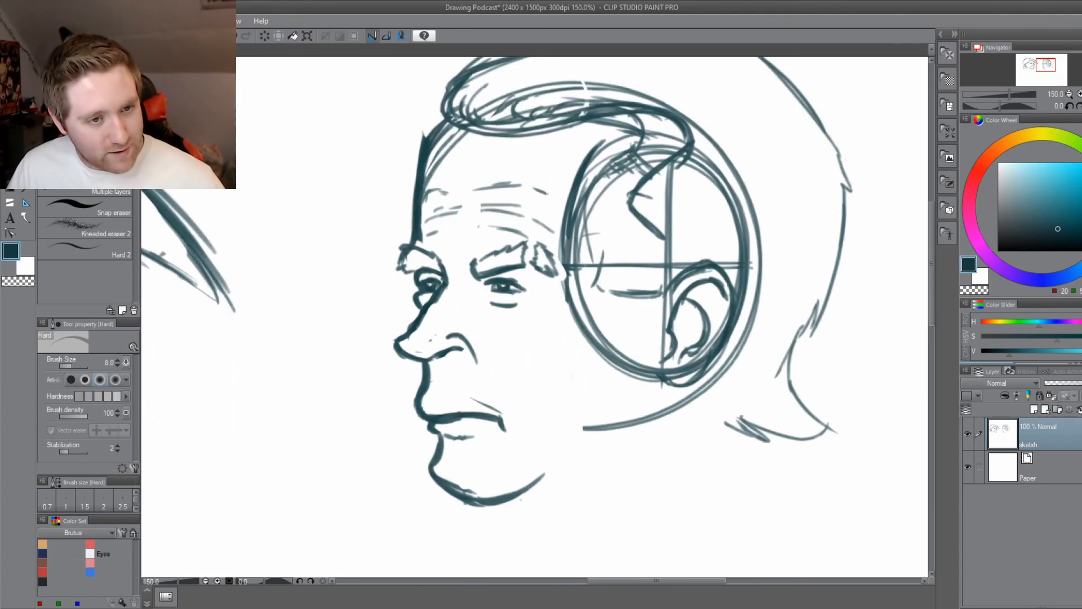
Extend the upper eyelid line at the outer corner of the new head's near eye and save the drawing.
scroll(611, 317, up, 1)
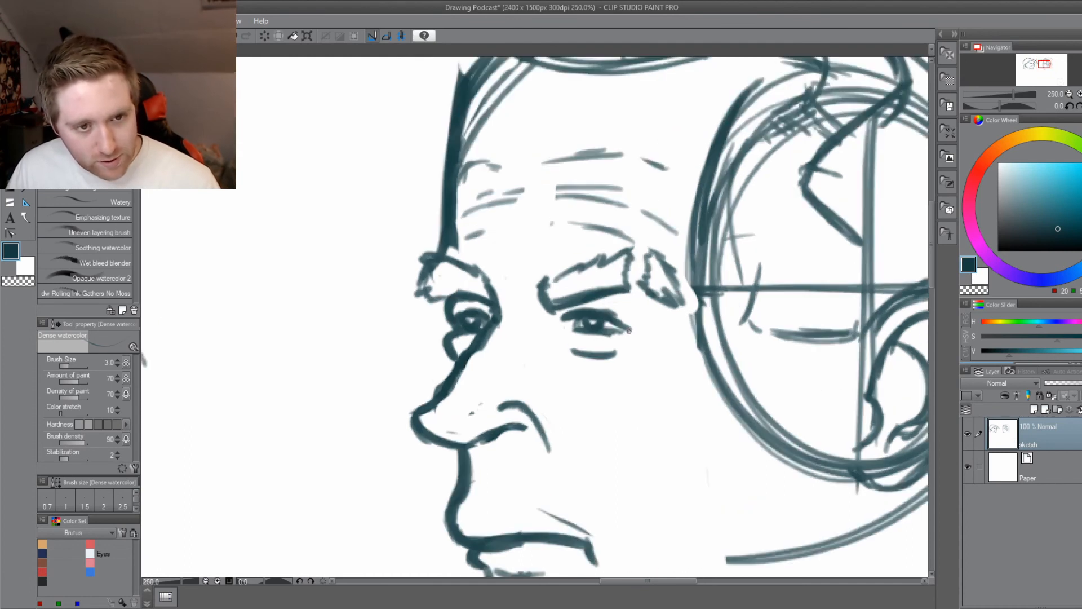
key(])
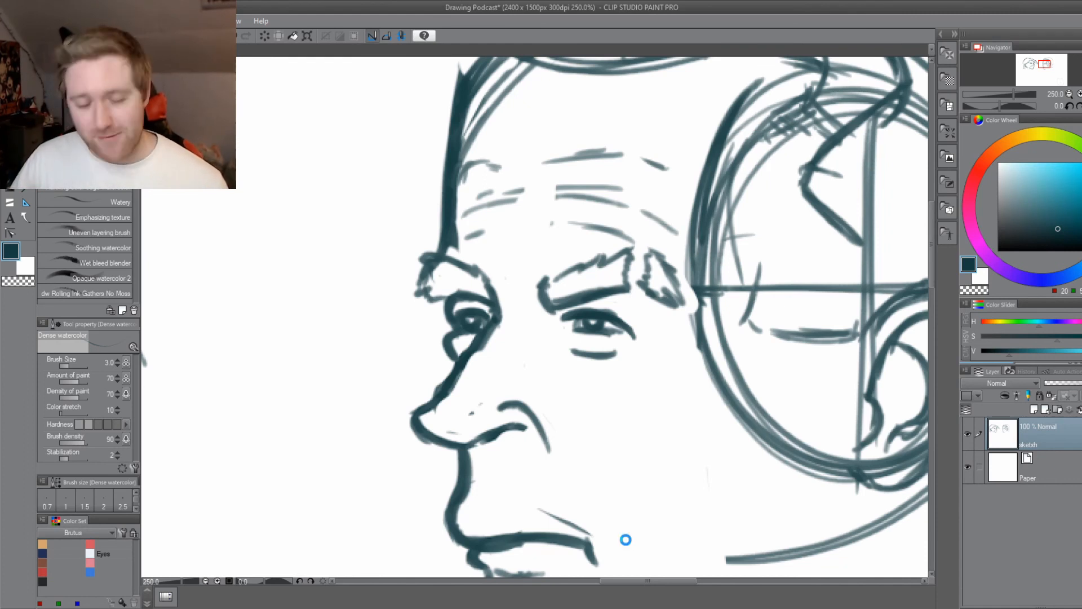
key(ctrl+s)
scroll(508, 490, down, 2)
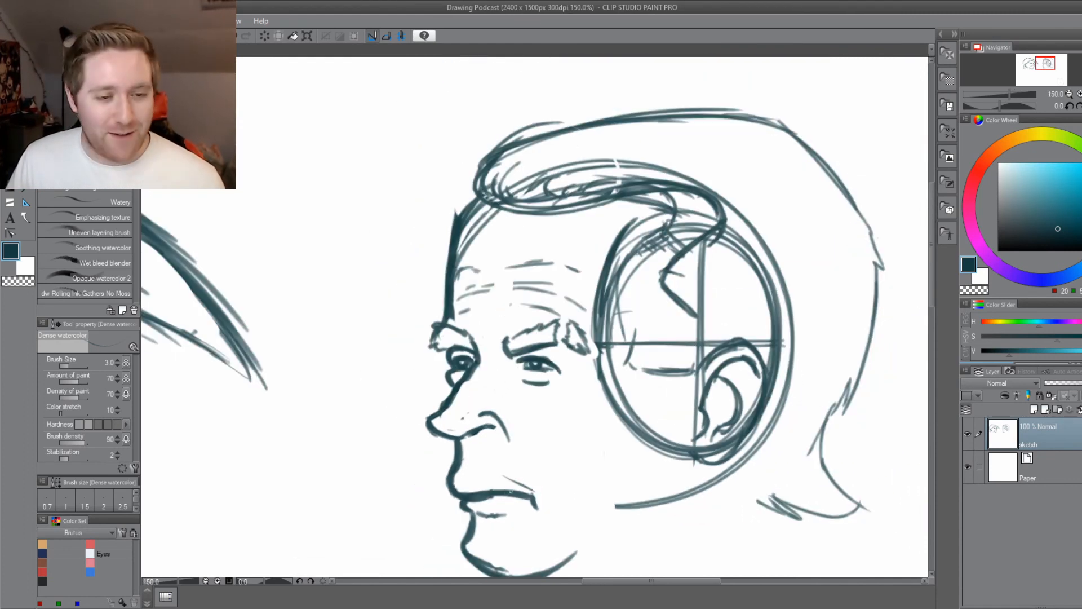
Draw short crow's-feet wrinkles fanning out from the outer corner of the near eye and save the drawing.
scroll(512, 491, up, 2)
drag(603, 290, 629, 292)
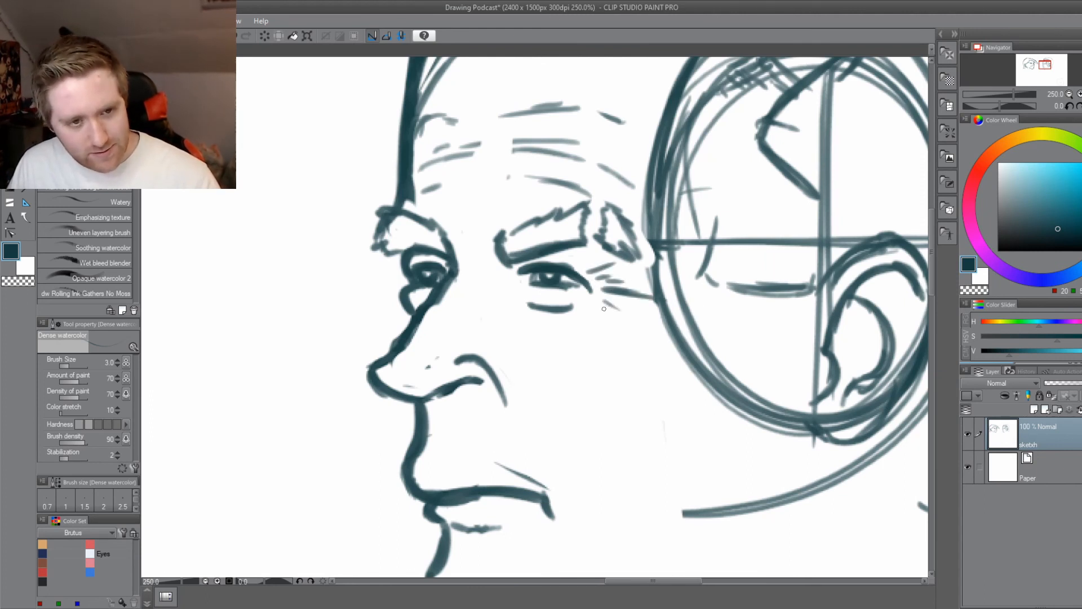
drag(509, 478, 538, 466)
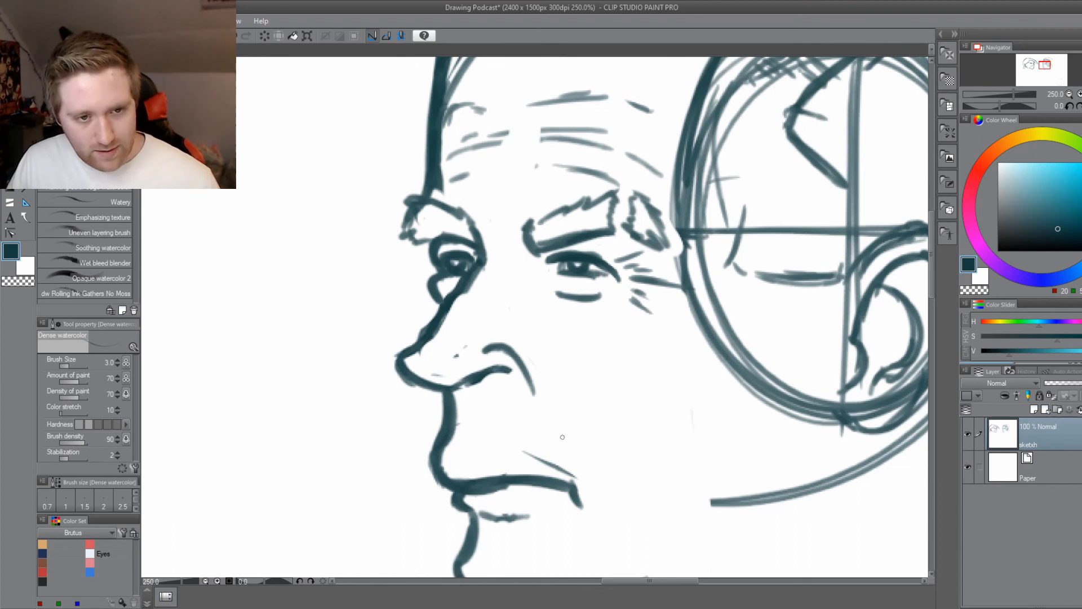
drag(446, 457, 437, 410)
drag(523, 339, 497, 296)
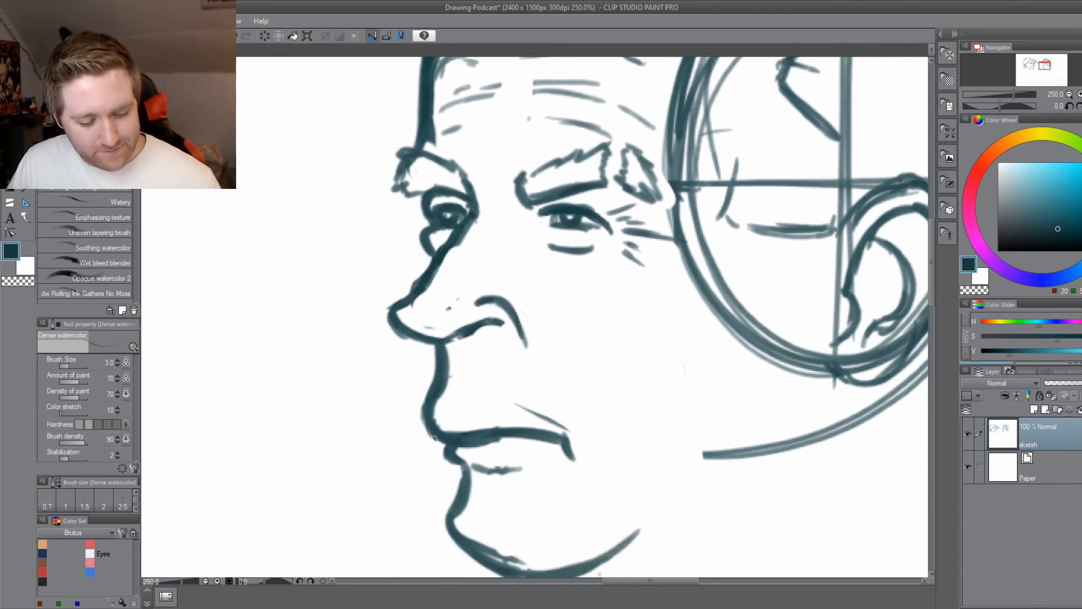
drag(382, 485, 382, 414)
key(ctrl+s)
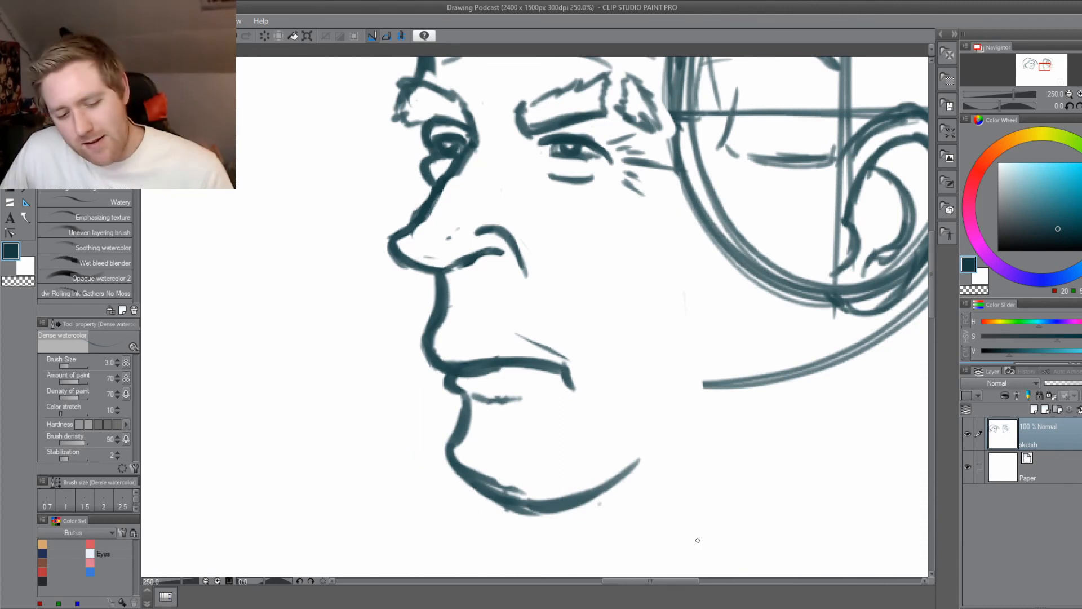
Darken the lid lines of both eyes on the new head, raising the brush size to 4.
drag(439, 335, 397, 397)
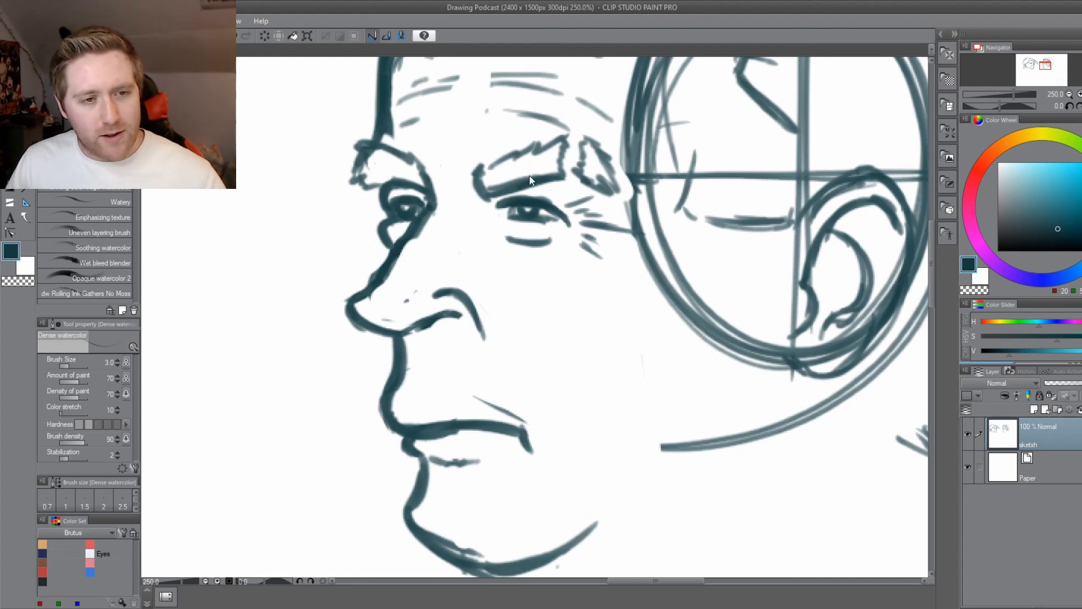
scroll(529, 179, up, 2)
drag(563, 201, 497, 196)
key(])
drag(381, 198, 352, 195)
scroll(275, 313, down, 4)
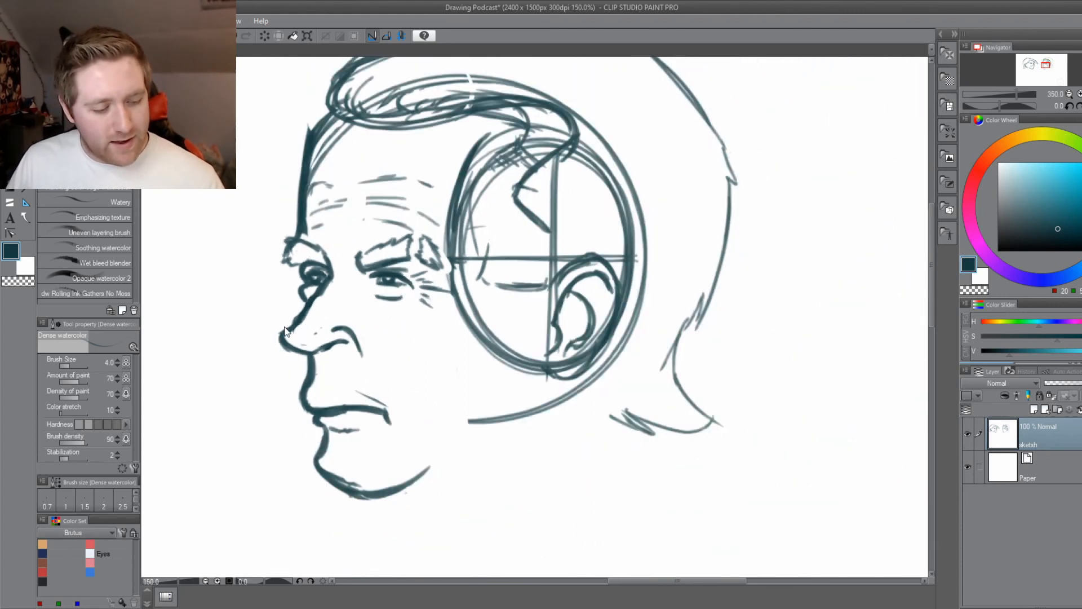
Draw a short curved philtrum line between the nose and the upper lip of the new head.
mouse_move(267, 437)
mouse_down()
mouse_move(310, 428)
mouse_move(384, 442)
mouse_move(394, 434)
mouse_move(397, 444)
mouse_up()
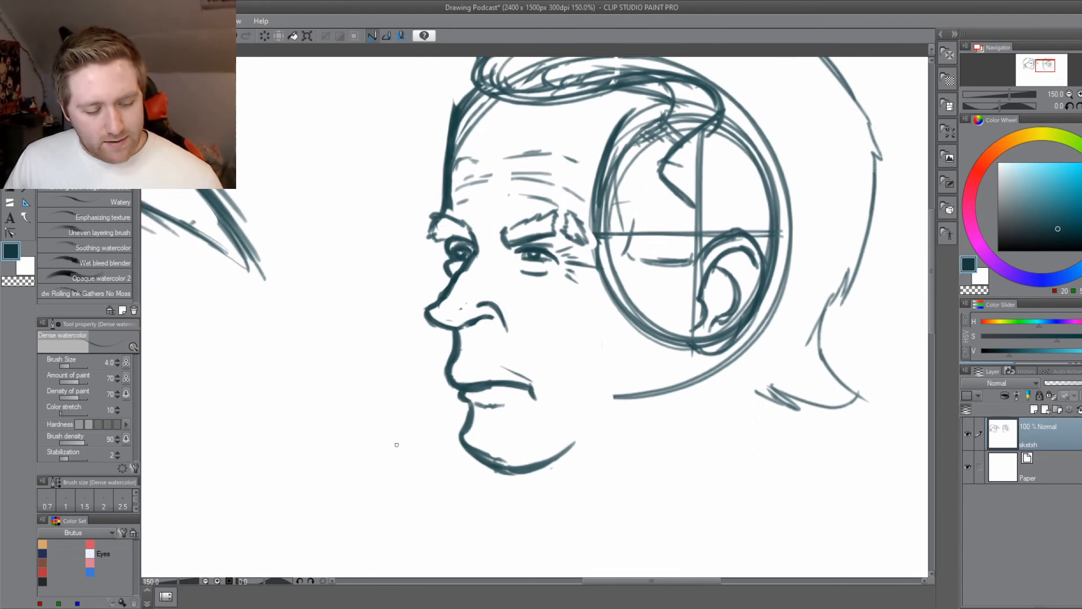
scroll(396, 451, up, 1)
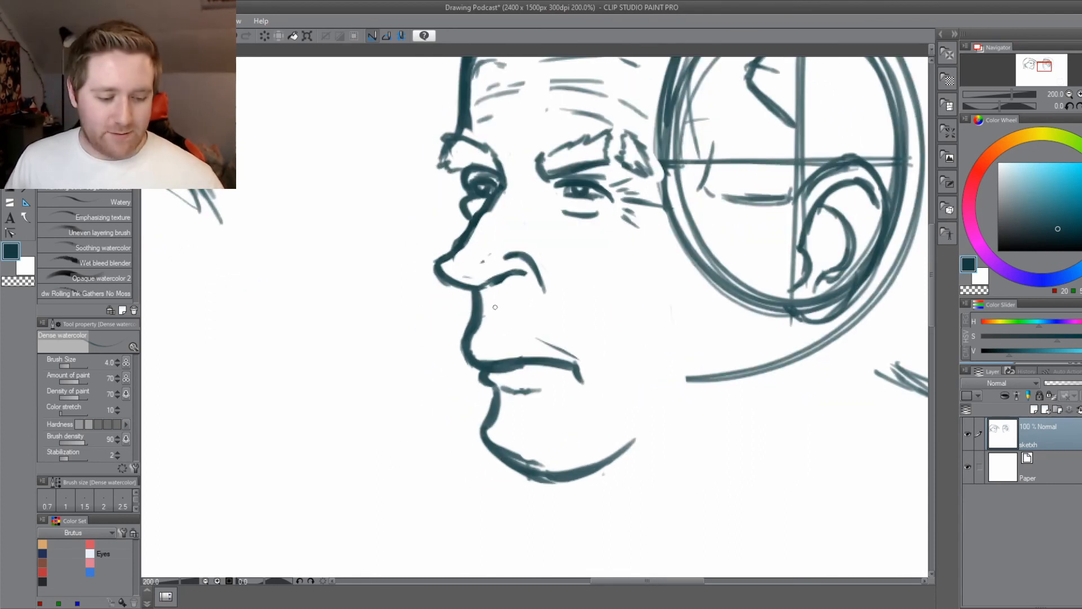
drag(498, 320, 486, 332)
scroll(491, 325, down, 2)
mouse_move(466, 434)
mouse_down()
mouse_move(399, 473)
mouse_move(437, 498)
mouse_up()
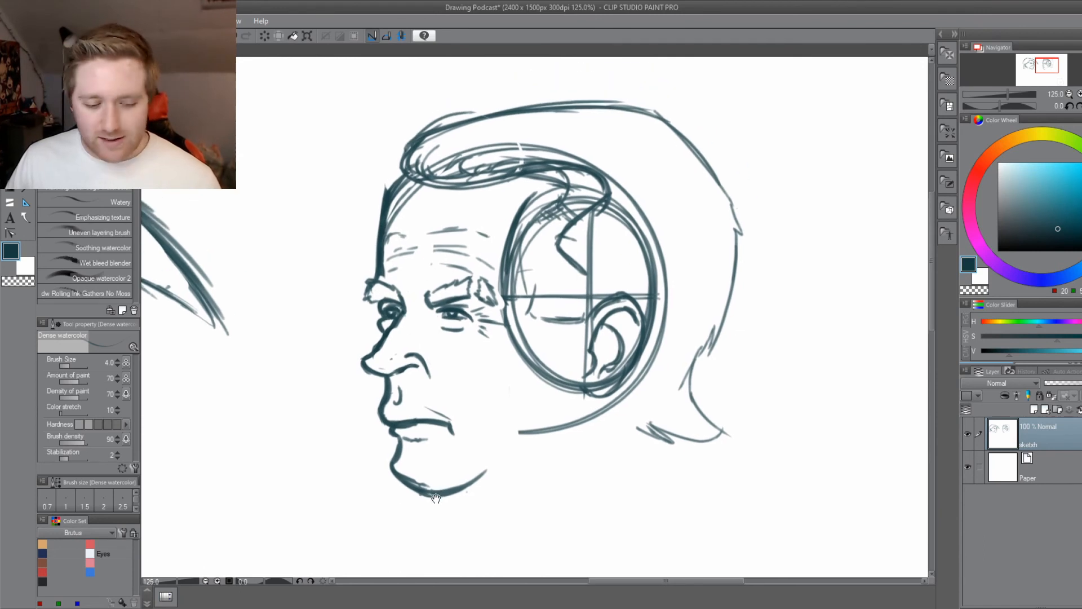
Erase the cheek guide lines inside the side oval and sketch the sideburn edge down from the temple notch.
click(29, 200)
drag(531, 308, 557, 321)
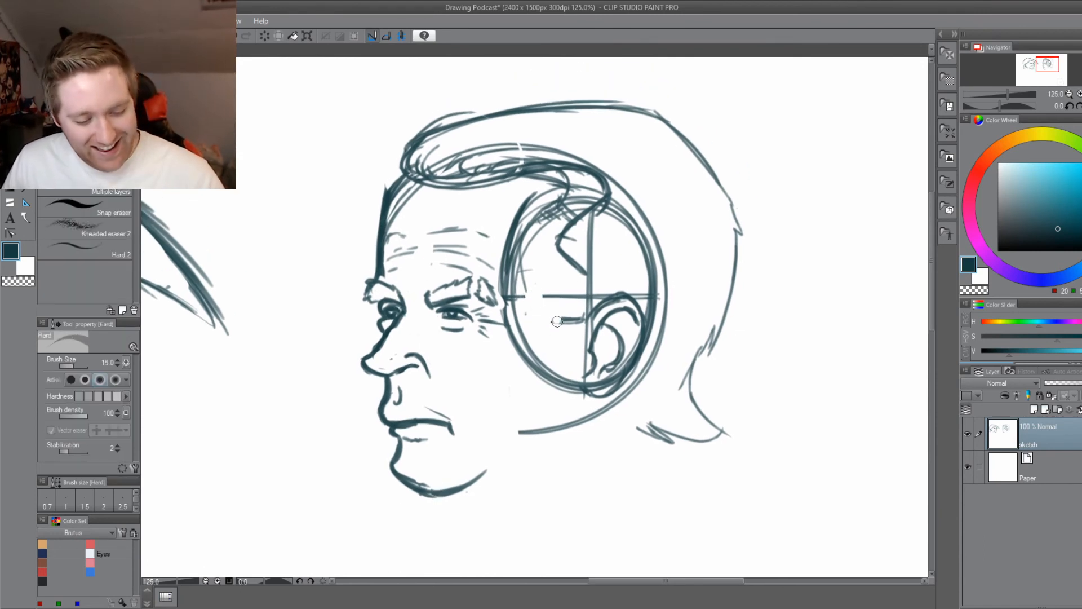
key(b)
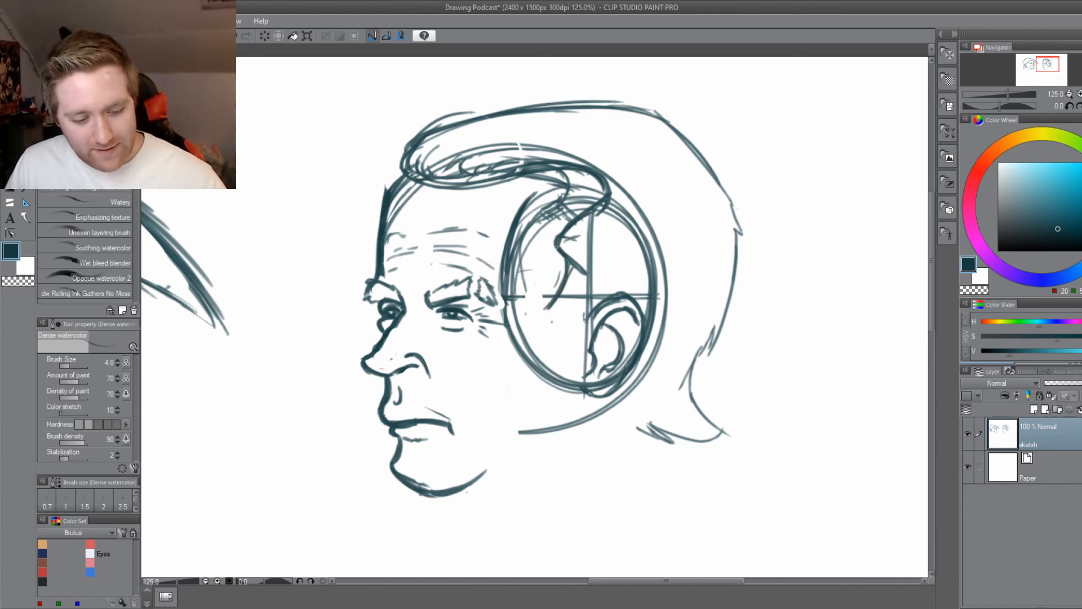
Sketch light hair-flow strokes sweeping back from the temple across the side of the head.
drag(557, 247, 655, 249)
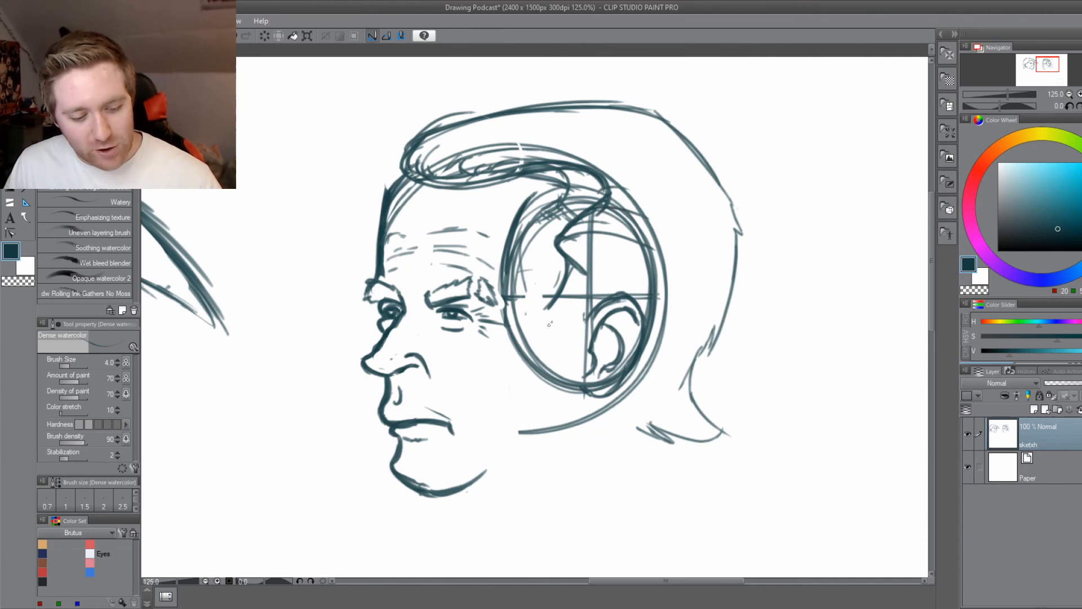
drag(528, 164, 630, 179)
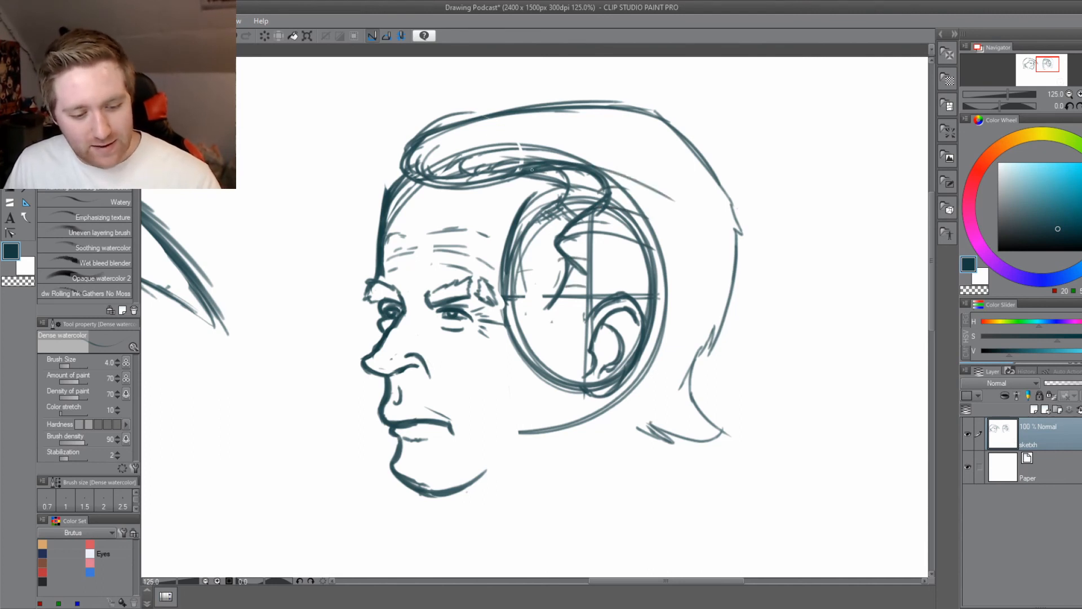
mouse_move(532, 169)
mouse_down()
mouse_move(670, 200)
mouse_move(658, 176)
mouse_up()
drag(466, 525, 508, 511)
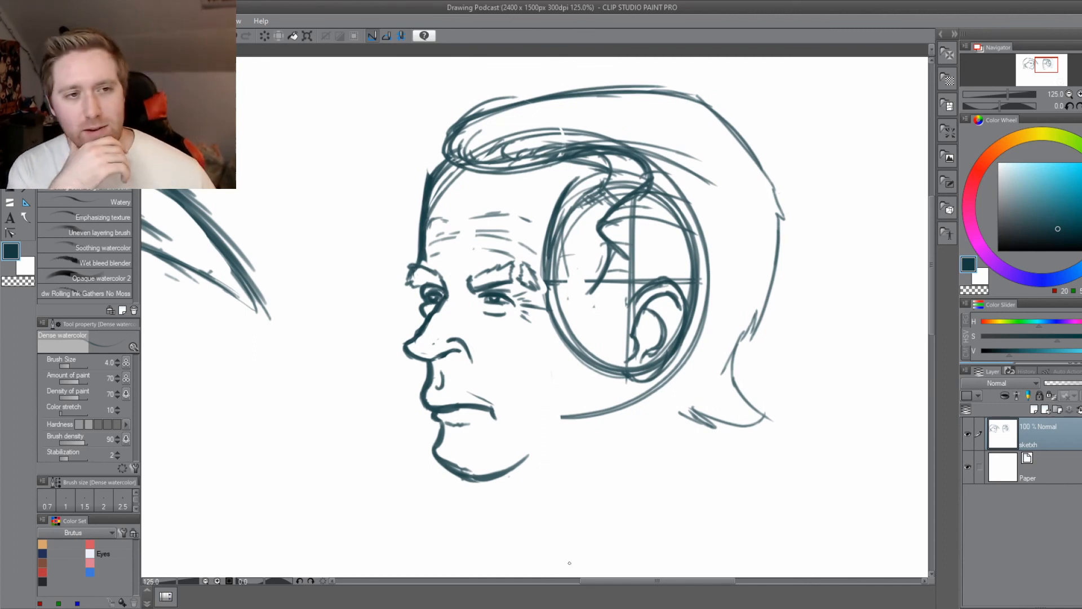
Redraw the forehead contour as one smooth line, erase the old front tuft and hairline at eraser size 25, and save.
mouse_move(445, 163)
mouse_down()
mouse_move(424, 202)
mouse_move(442, 203)
mouse_move(435, 213)
mouse_move(424, 170)
mouse_move(416, 200)
mouse_up()
key(e)
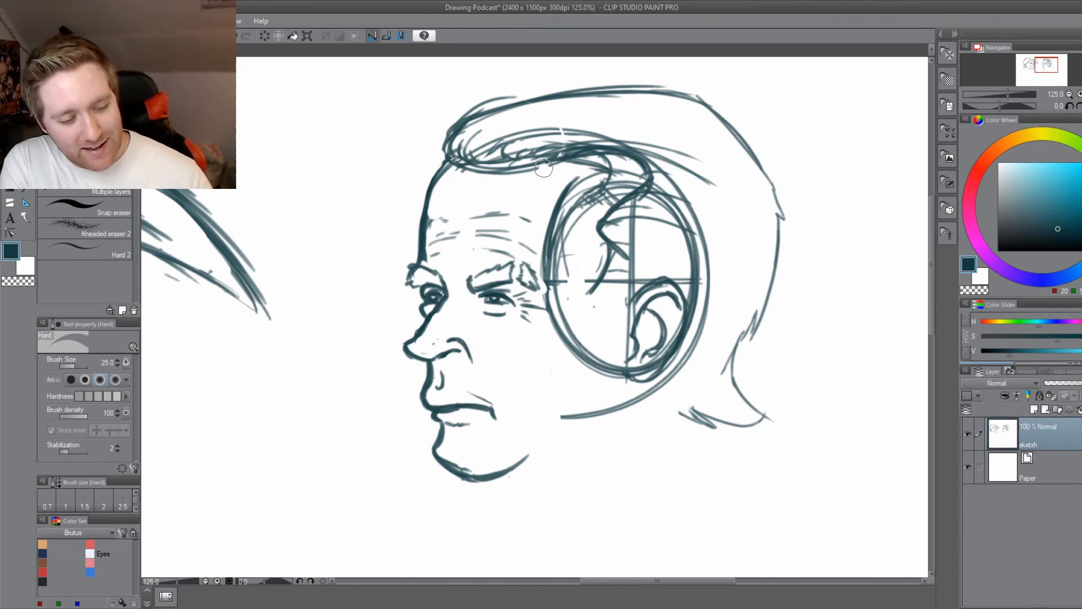
mouse_move(494, 169)
mouse_down()
mouse_move(564, 156)
mouse_move(511, 141)
mouse_move(471, 159)
mouse_move(467, 144)
mouse_move(454, 163)
mouse_move(452, 148)
mouse_move(459, 169)
mouse_move(494, 137)
mouse_move(562, 133)
mouse_move(729, 186)
mouse_move(673, 162)
mouse_move(525, 148)
mouse_move(532, 174)
mouse_up()
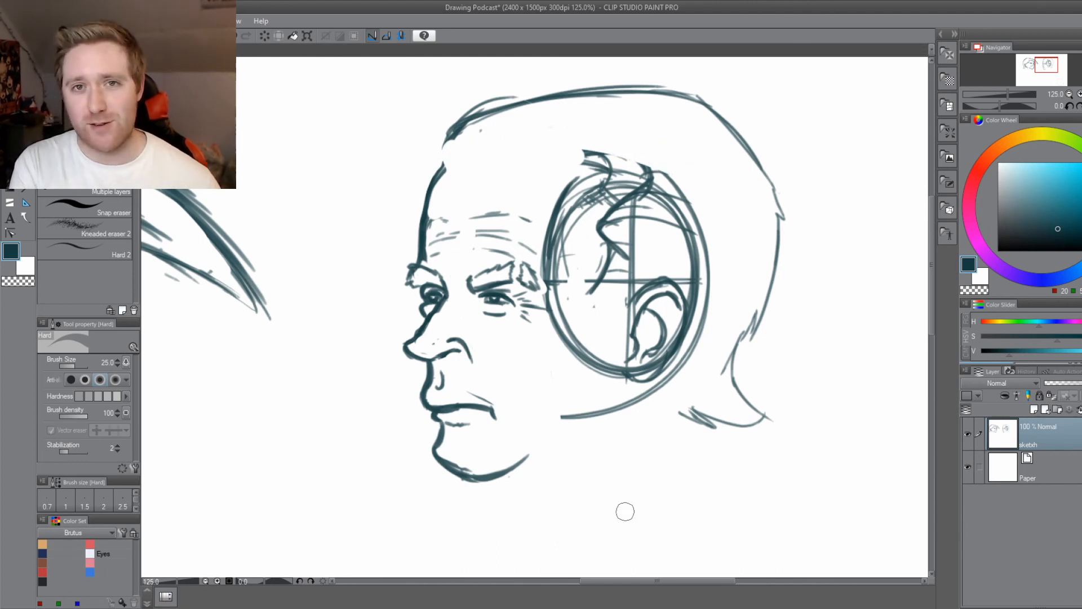
key(ctrl+s)
drag(455, 447, 472, 479)
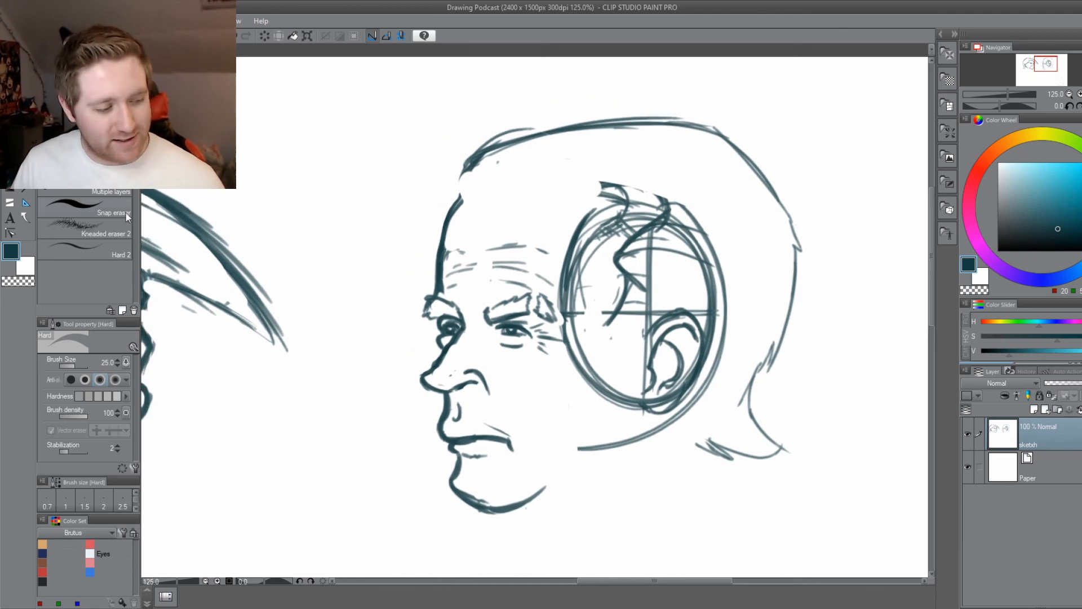
Redraw the front hair with short jagged hairline strokes to the temple and swept-back strands above, and save.
click(9, 142)
scroll(406, 277, up, 1)
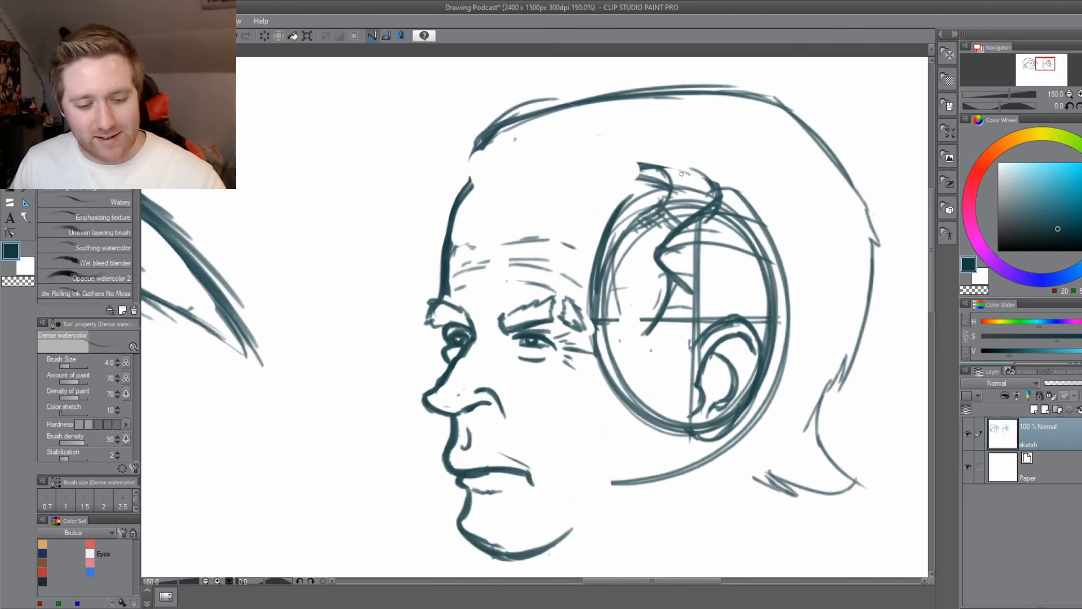
mouse_move(664, 168)
mouse_down()
mouse_move(628, 169)
mouse_move(702, 171)
mouse_move(623, 170)
mouse_up()
mouse_move(701, 169)
mouse_down()
mouse_move(583, 164)
mouse_move(471, 182)
mouse_move(507, 174)
mouse_move(483, 142)
mouse_move(544, 124)
mouse_up()
mouse_move(497, 176)
mouse_down()
mouse_move(540, 138)
mouse_move(659, 115)
mouse_up()
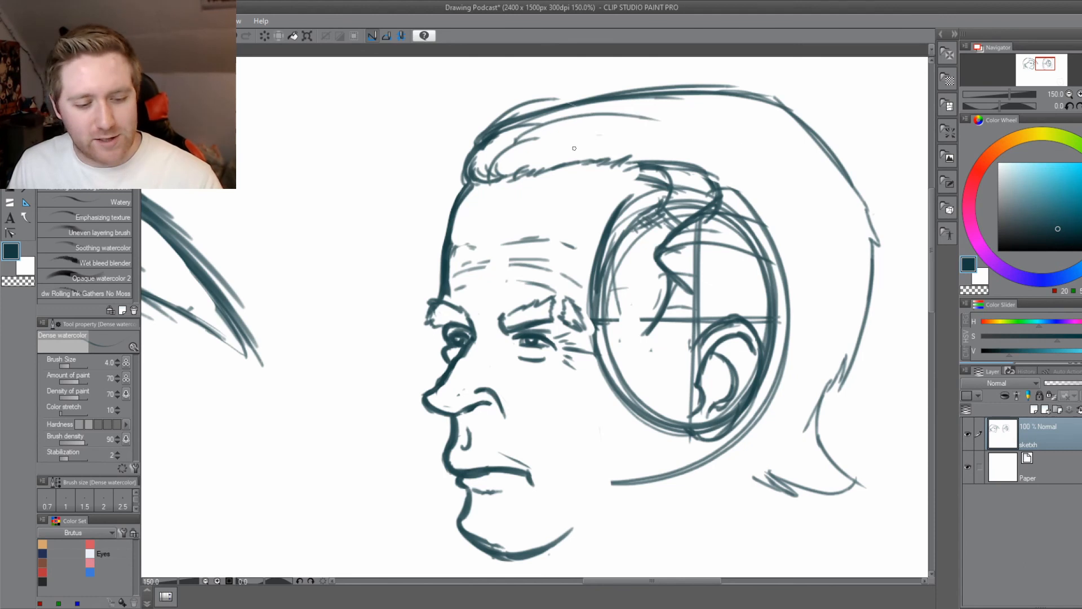
drag(588, 113, 748, 96)
drag(549, 144, 656, 136)
scroll(437, 500, down, 2)
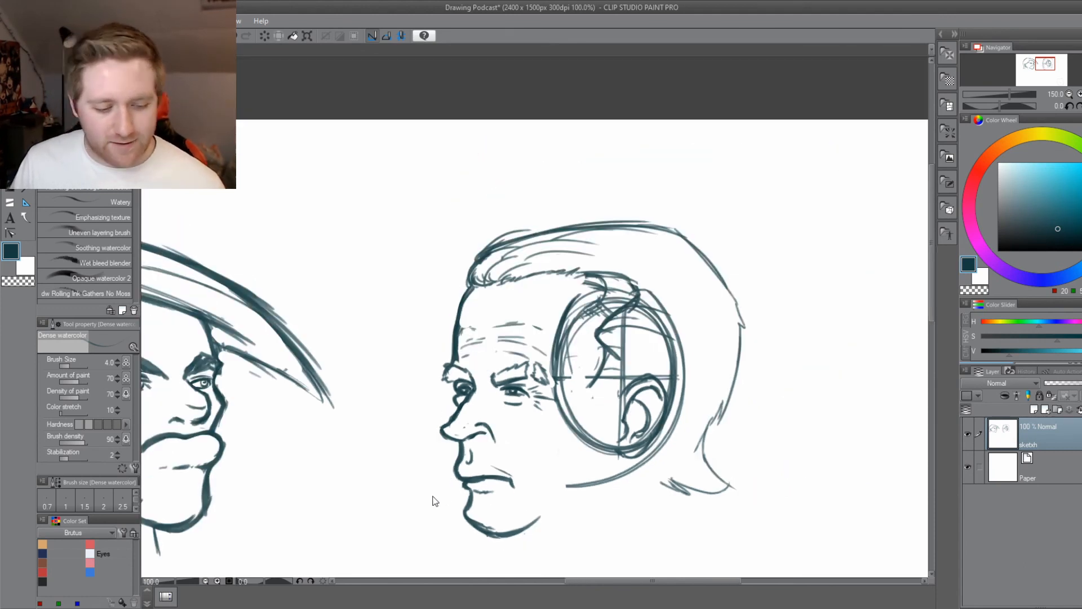
drag(474, 498, 549, 450)
key(ctrl+s)
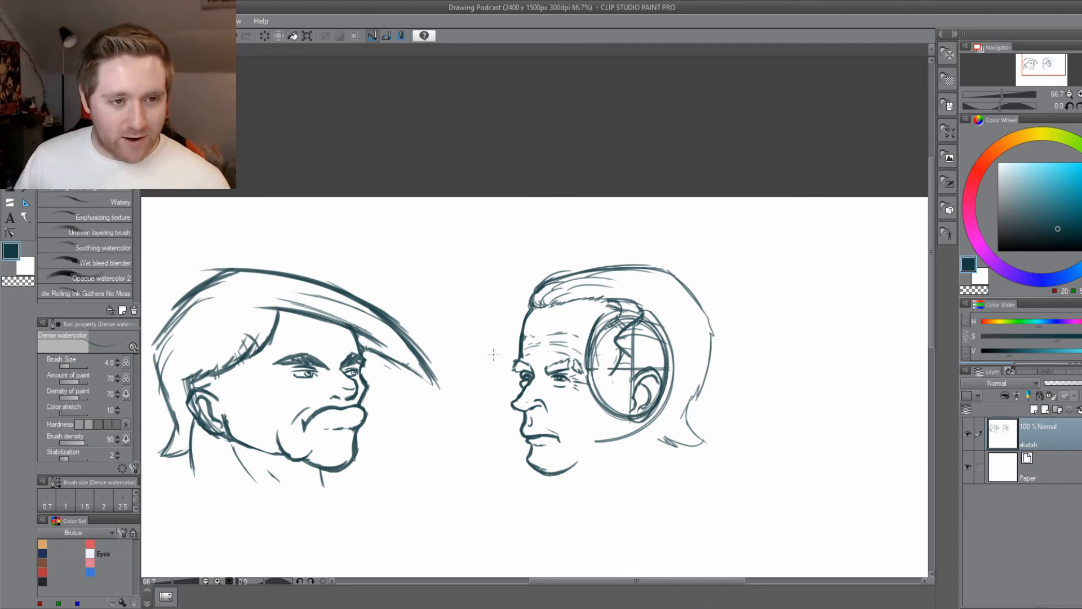
Add short wrinkle strokes on the new head's upper forehead towards the temple.
scroll(493, 354, up, 3)
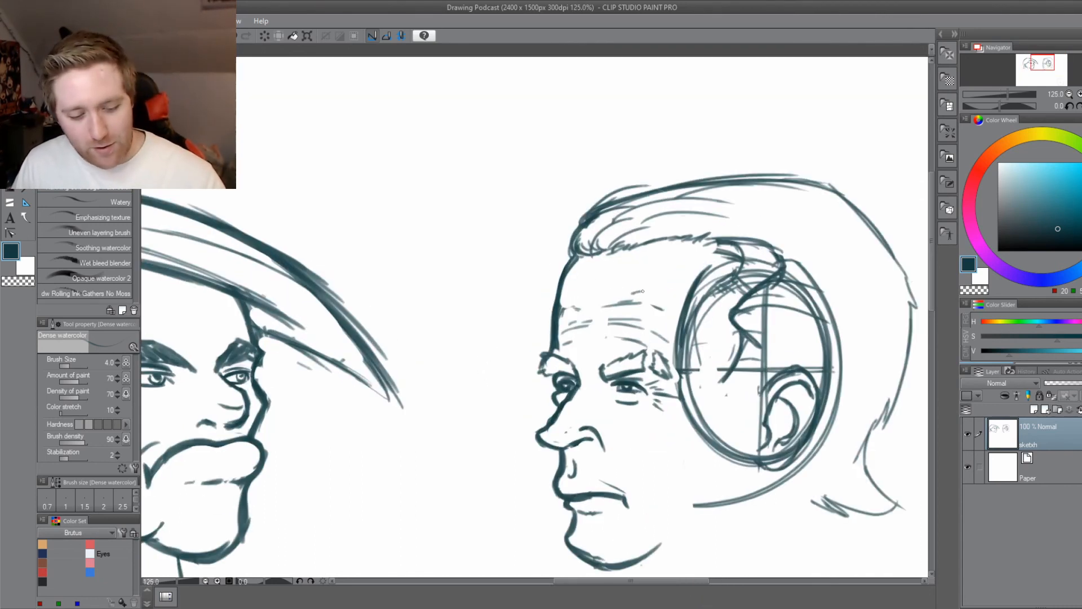
drag(643, 291, 646, 291)
drag(662, 290, 674, 300)
drag(492, 436, 379, 362)
Erase the side oval and cross guides around the ear, leaving the ear, sideburn and temple hairline clean.
key(e)
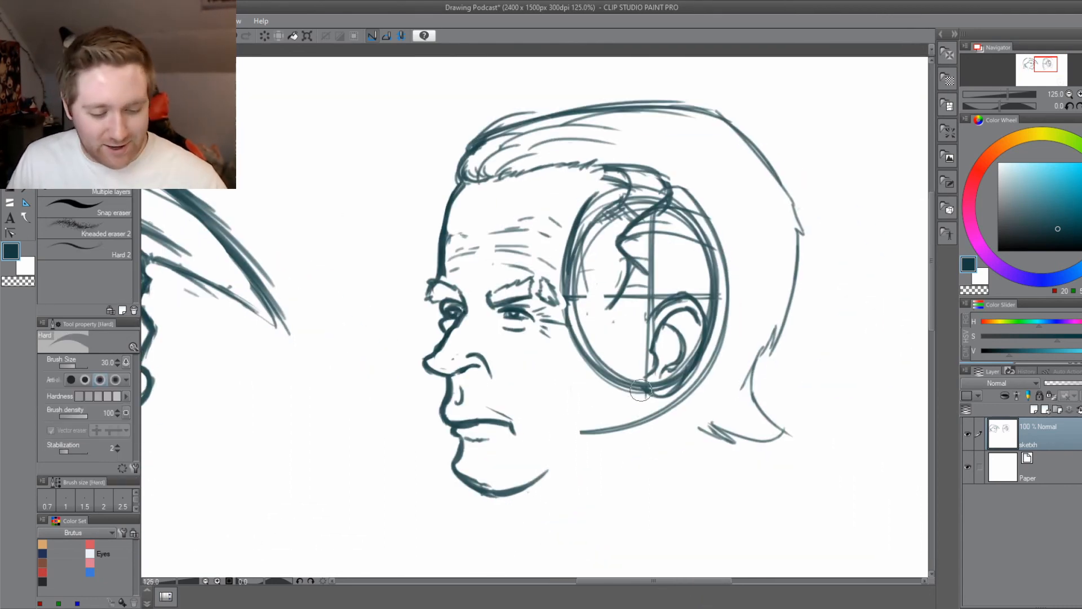
mouse_move(641, 390)
mouse_down()
mouse_move(628, 371)
mouse_move(592, 373)
mouse_move(580, 314)
mouse_up()
mouse_move(321, 456)
mouse_down()
mouse_move(362, 437)
mouse_move(722, 384)
mouse_up()
drag(435, 413, 508, 463)
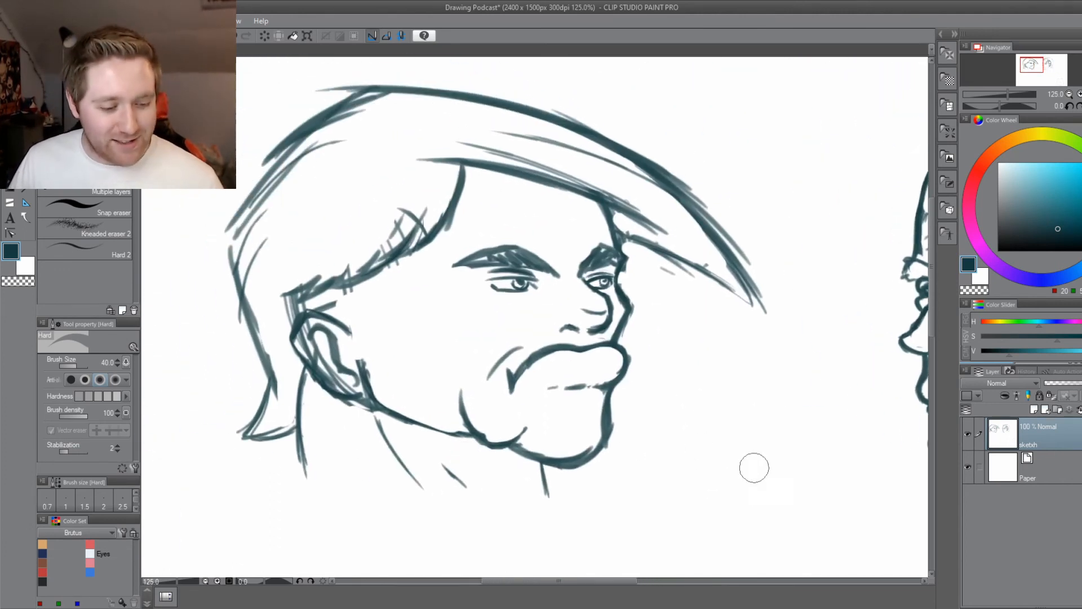
drag(754, 467, 302, 454)
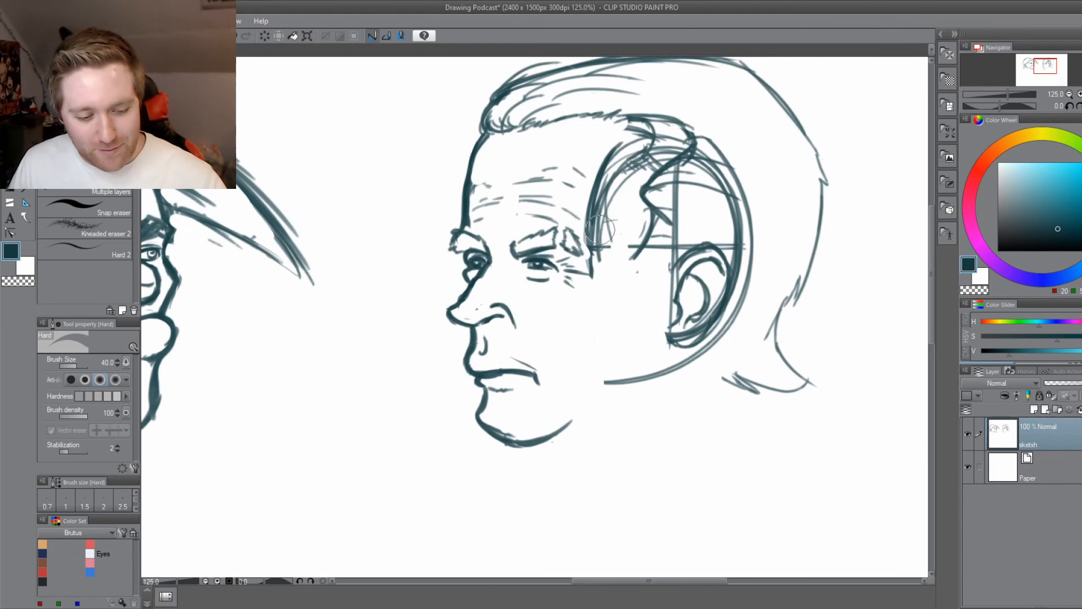
mouse_move(599, 229)
mouse_down()
mouse_move(612, 178)
mouse_move(650, 154)
mouse_move(618, 140)
mouse_move(652, 133)
mouse_move(665, 138)
mouse_move(671, 190)
mouse_move(708, 177)
mouse_move(720, 193)
mouse_move(738, 261)
mouse_up()
key(bracketleft)
key(bracketleft)
key(bracketleft)
key(bracketleft)
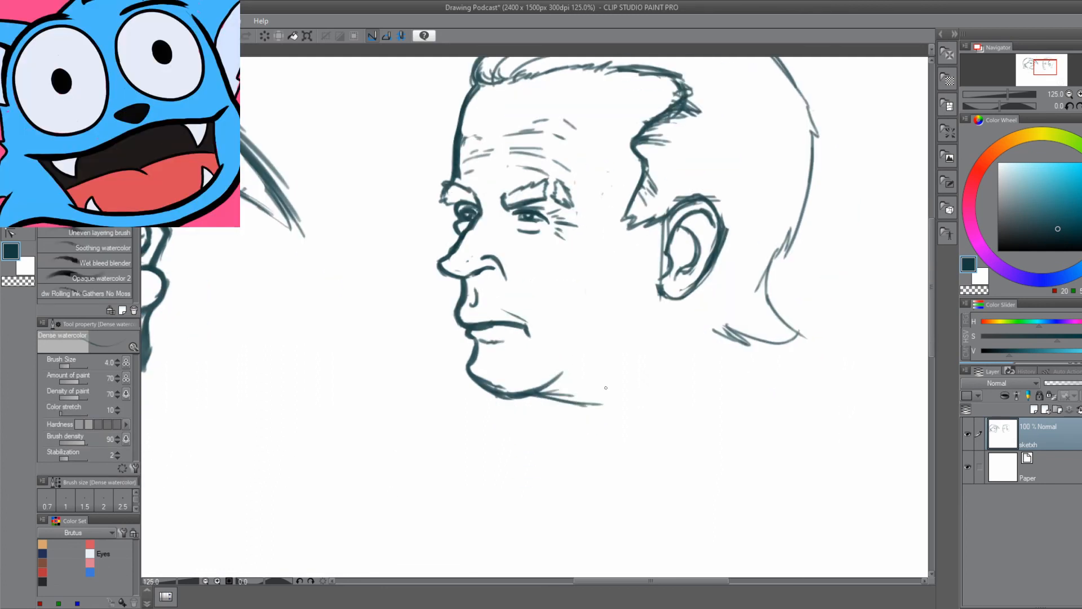
Draw the new head's neck lines and a jawline running from the ear down to the chin.
drag(519, 432, 524, 466)
drag(701, 346, 731, 426)
drag(697, 311, 729, 427)
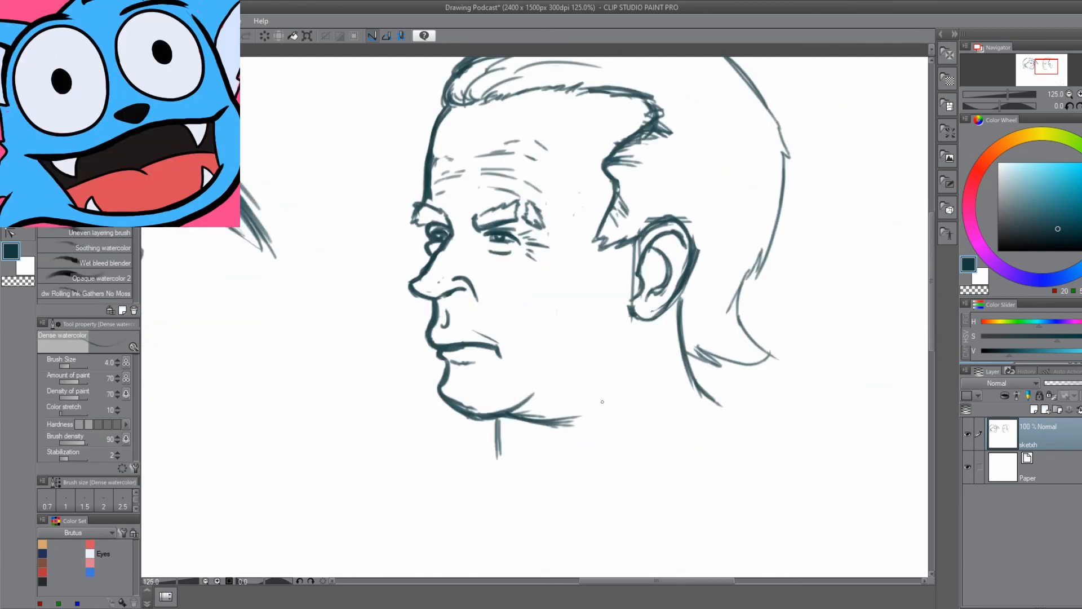
drag(631, 277, 520, 417)
drag(682, 424, 698, 440)
Erase the loose spiky strokes along the temple and front tuft and redraw the hairline more simply.
key(e)
drag(732, 161, 676, 194)
key(b)
drag(536, 191, 614, 166)
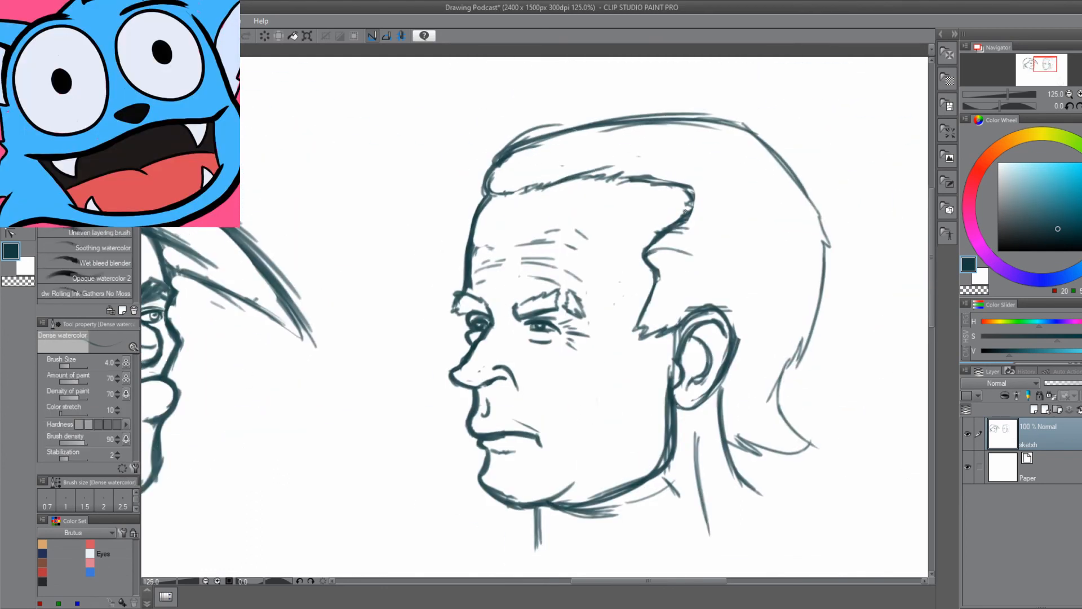
Add swept-back strands along the top and back of the hair and trim the hairline's temple corner.
drag(505, 168, 611, 136)
drag(755, 189, 814, 276)
key(e)
drag(693, 194, 685, 197)
Transform the lassoed new head, enlarging it slightly and moving it closer to the first head, and deselect.
key(ctrl+t)
drag(708, 361, 693, 370)
key(Return)
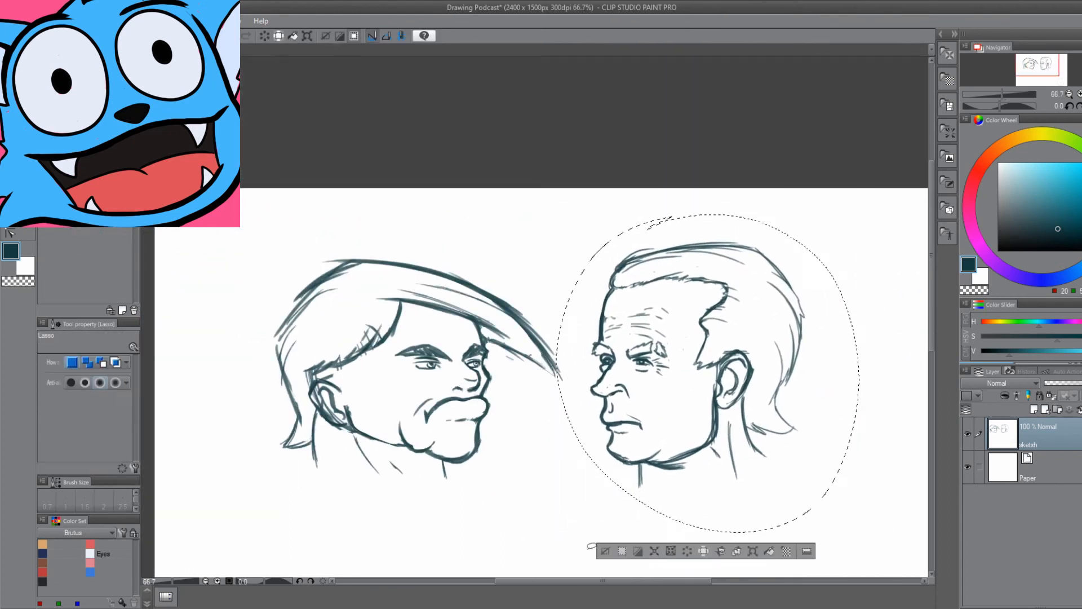
key(ctrl+d)
Touch up small details around the new head's near eye and draw a curved temple line beside the forehead wrinkles.
scroll(637, 339, up, 4)
mouse_move(508, 311)
mouse_down()
mouse_move(493, 293)
mouse_move(510, 316)
mouse_up()
key(b)
drag(597, 309, 606, 319)
scroll(479, 304, down, 2)
drag(430, 491, 532, 498)
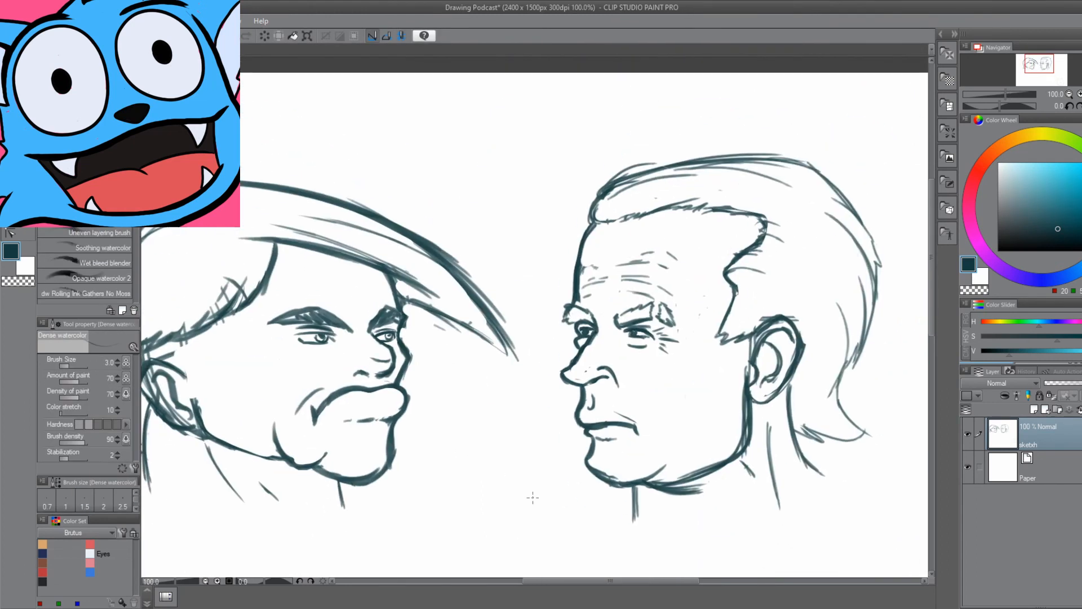
drag(699, 243, 682, 295)
Draw a bag line under the first head's near eye and a short crease beside the bridge of the nose.
mouse_move(362, 539)
mouse_down()
mouse_move(362, 481)
mouse_move(571, 476)
mouse_up()
scroll(530, 315, up, 1)
scroll(530, 271, up, 3)
key(bracketleft)
drag(538, 261, 613, 267)
drag(665, 235, 688, 263)
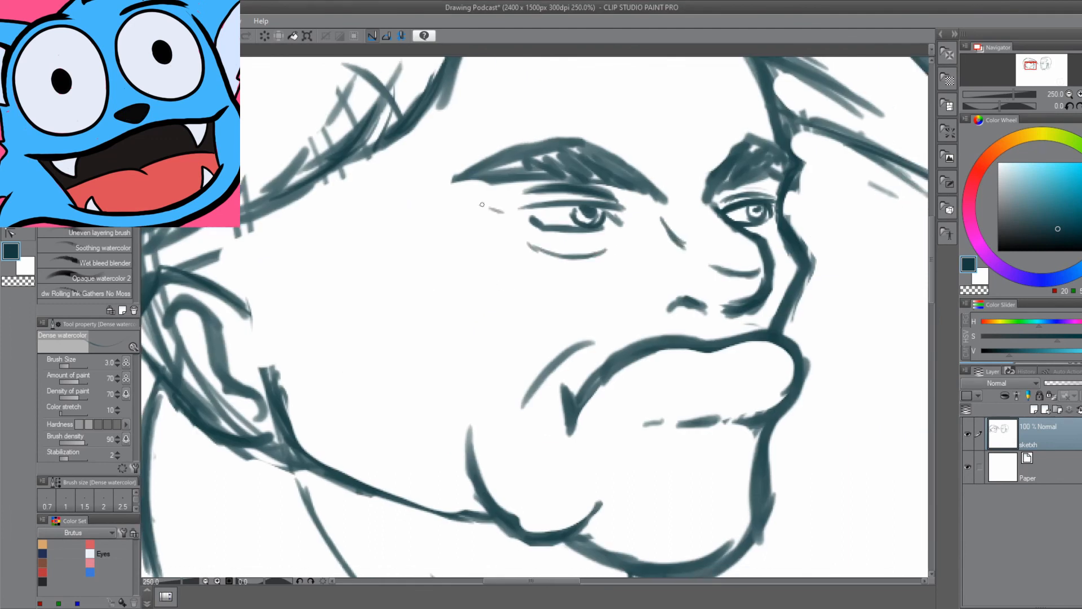
Add a cheekbone curve beside the first head's near eye, short creases above the brows and stubble dots on the chin.
scroll(530, 271, down, 1)
drag(507, 190, 485, 182)
click(673, 447)
scroll(460, 487, down, 3)
scroll(474, 496, up, 1)
drag(449, 312, 483, 342)
key(e)
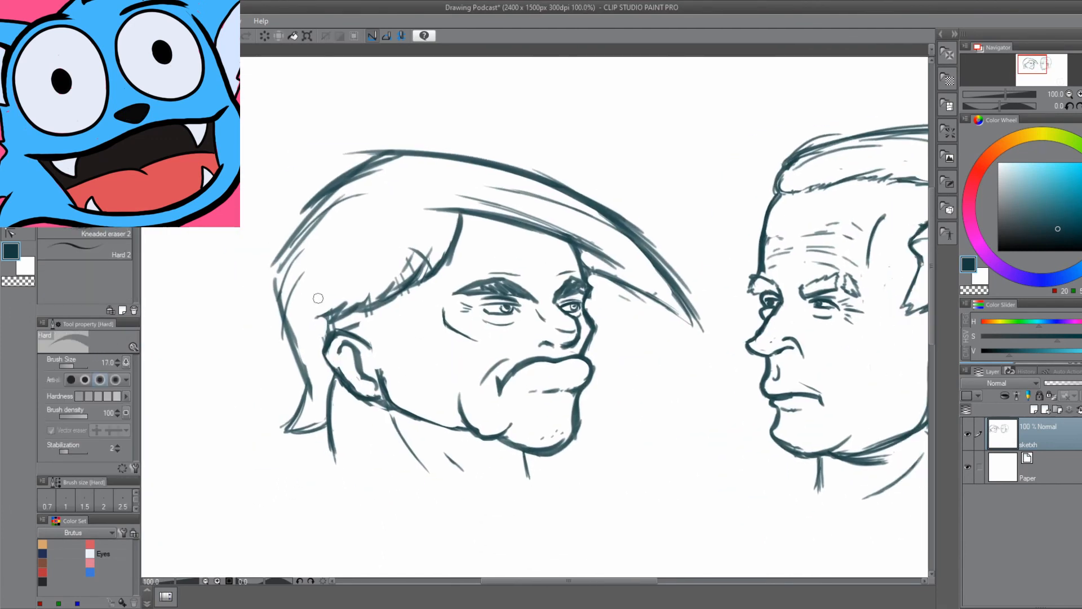
Clean up stray lines and touch up the first head's hair, ear and jaw sketch.
drag(317, 297, 332, 330)
drag(396, 400, 427, 389)
key(b)
drag(403, 485, 283, 493)
Add a new layer named "skin" between the sketch and the paper.
scroll(485, 361, down, 1)
click(1034, 410)
double_click(1026, 479)
text(skin)
scroll(433, 340, up, 1)
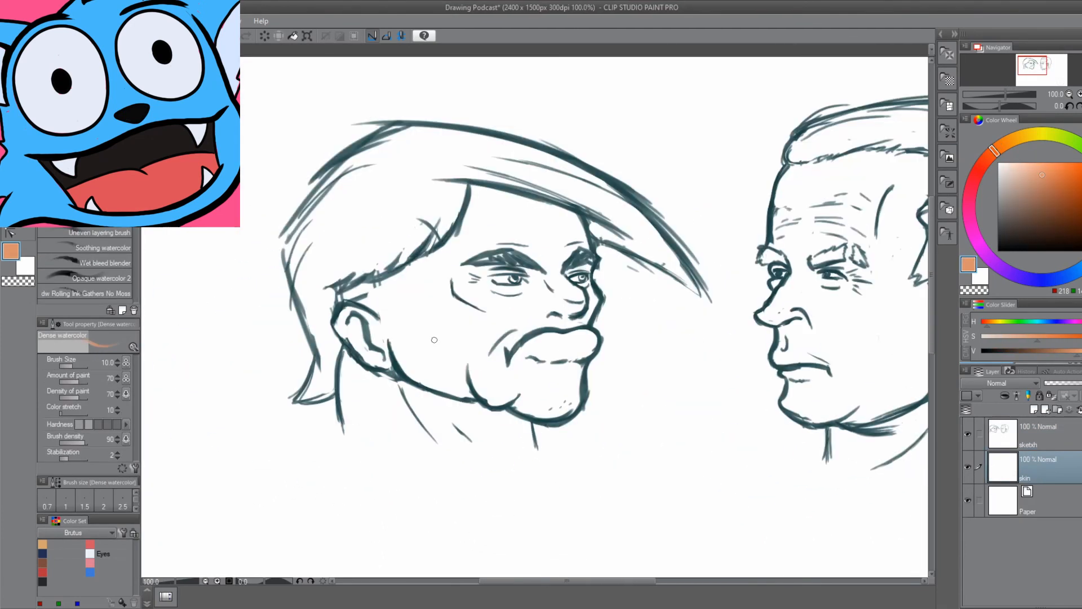
Pick an orange skin colour and change the paper colour to light grey.
drag(501, 339, 565, 231)
click(1026, 176)
drag(984, 161, 1002, 145)
drag(564, 338, 530, 346)
double_click(1003, 501)
Fill the first head's face, ear and neck with flat orange on the skin layer.
click(1041, 468)
drag(431, 271, 536, 417)
drag(490, 448, 322, 440)
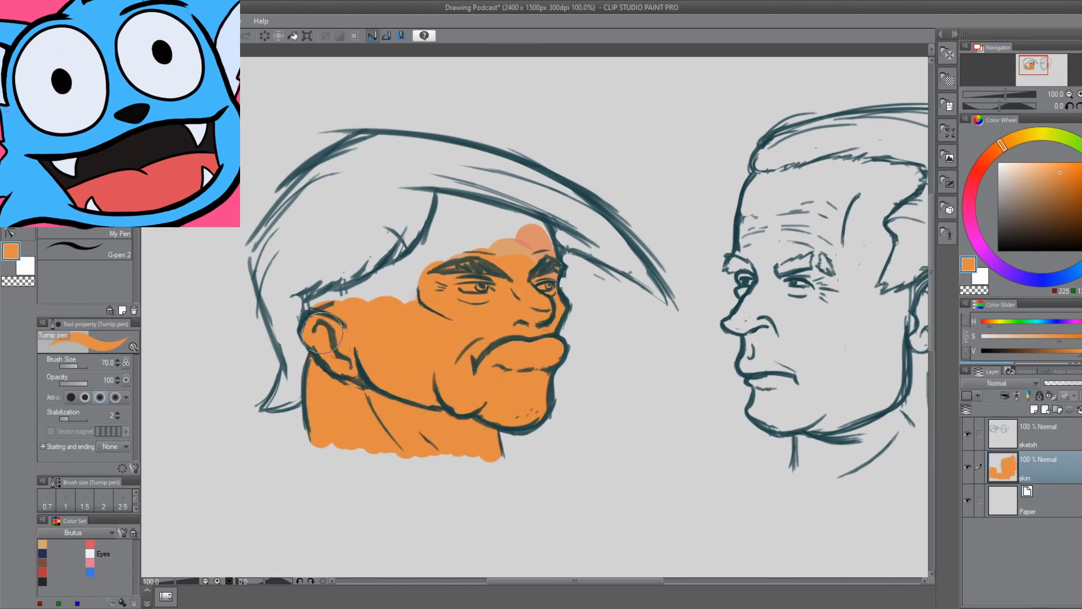
key(bracketleft)
mouse_move(361, 293)
mouse_down()
mouse_move(451, 226)
mouse_move(538, 249)
mouse_up()
drag(727, 361, 509, 338)
Fill the second head's face, ear and neck with a pale peach skin tone using a larger brush.
click(1024, 172)
drag(522, 299, 544, 395)
key(bracketright)
key(bracketright)
key(bracketright)
mouse_move(592, 445)
mouse_down()
mouse_move(651, 273)
mouse_move(576, 163)
mouse_up()
drag(394, 270, 586, 316)
Add a new layer named "hair" directly above the skin layer.
scroll(541, 316, up, 2)
click(1041, 435)
click(1034, 410)
double_click(1026, 478)
text(hair)
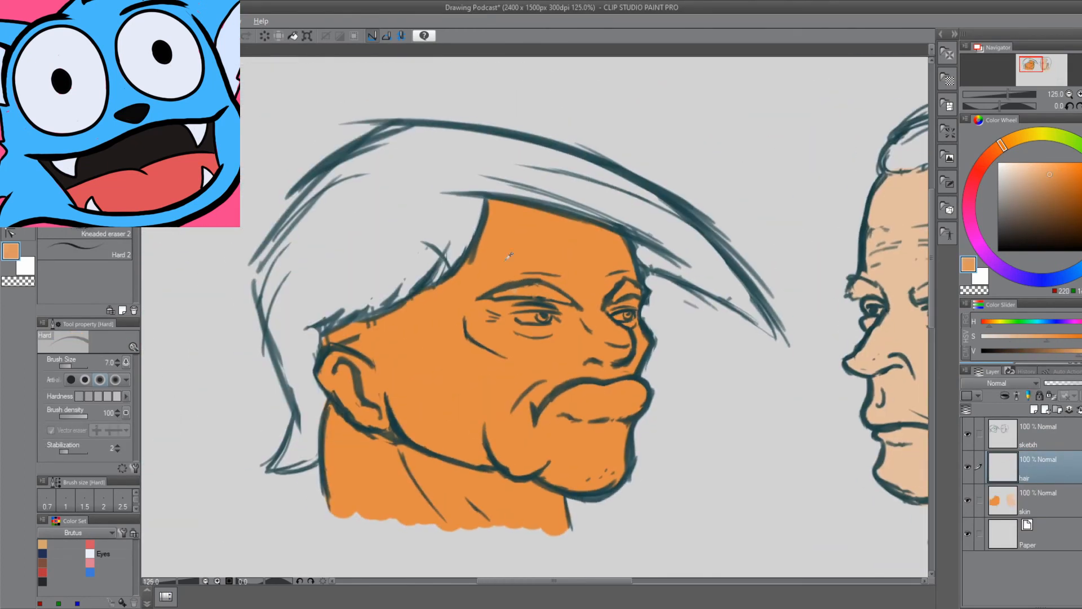
Paint the first head's hair with flat golden yellow.
click(1057, 170)
mouse_move(492, 179)
mouse_down()
mouse_move(642, 249)
mouse_move(771, 333)
mouse_up()
click(1059, 164)
mouse_move(671, 212)
mouse_down()
mouse_move(398, 211)
mouse_move(367, 314)
mouse_move(361, 226)
mouse_up()
click(1033, 193)
click(1000, 145)
Colour both heads' eyebrows dark grey and fill the second head's hair with pale bluish white.
mouse_move(621, 338)
mouse_down()
mouse_move(534, 308)
mouse_move(553, 260)
mouse_up()
click(1020, 210)
drag(733, 282, 386, 318)
click(1007, 163)
mouse_move(651, 274)
mouse_down()
mouse_move(620, 332)
mouse_move(784, 454)
mouse_move(697, 289)
mouse_move(558, 158)
mouse_up()
key(bracketright)
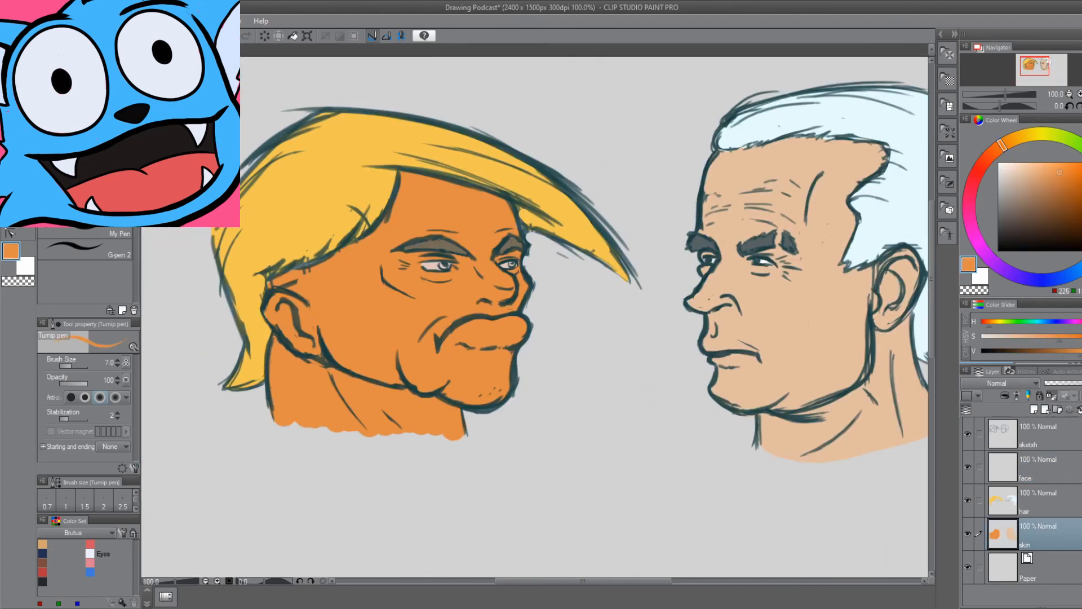
Shade the first head's neck, hairline, nose and lower lip with dark reddish brown on the skin layer.
drag(327, 372, 451, 411)
mouse_move(282, 347)
mouse_down()
mouse_move(316, 420)
mouse_move(344, 378)
mouse_up()
click(1059, 215)
drag(451, 282, 590, 291)
drag(530, 316, 475, 335)
drag(435, 282, 479, 338)
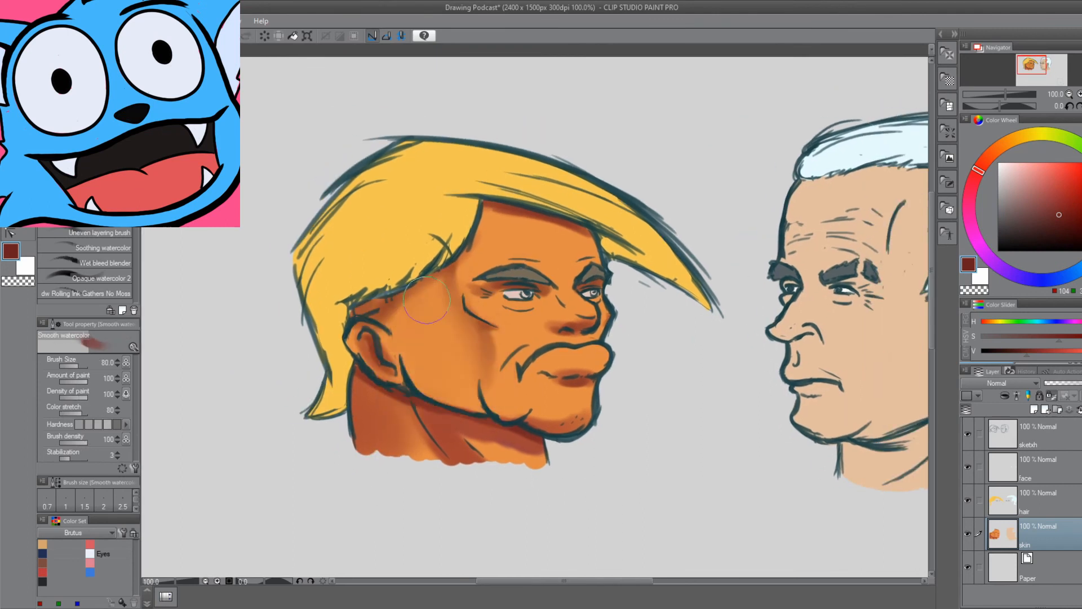
Paint the first head's lips, under-eye bag and the area in front of the ear in light pink.
click(1018, 167)
mouse_move(501, 302)
mouse_down()
mouse_move(533, 304)
mouse_move(528, 311)
mouse_up()
drag(564, 356, 626, 351)
mouse_move(423, 308)
mouse_down()
mouse_move(470, 322)
mouse_move(446, 360)
mouse_up()
drag(427, 386, 429, 450)
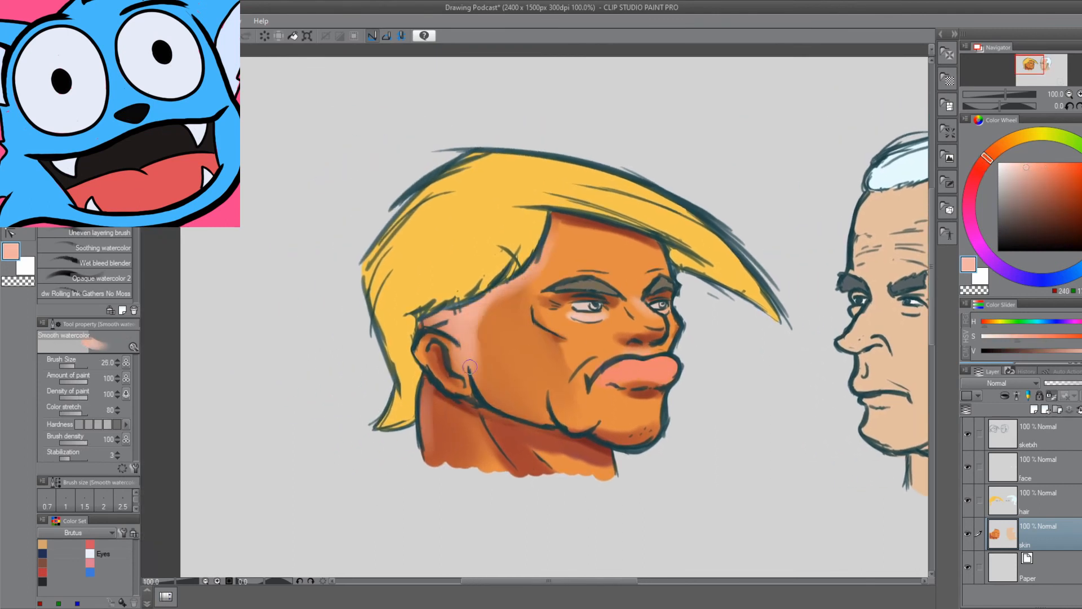
Extend the pale pink tone over the first head's ear and along the hairline.
drag(452, 338, 474, 350)
drag(496, 389, 524, 420)
drag(496, 361, 466, 352)
click(1042, 181)
mouse_move(423, 324)
mouse_down()
mouse_move(450, 351)
mouse_move(439, 352)
mouse_up()
alt+click(479, 423)
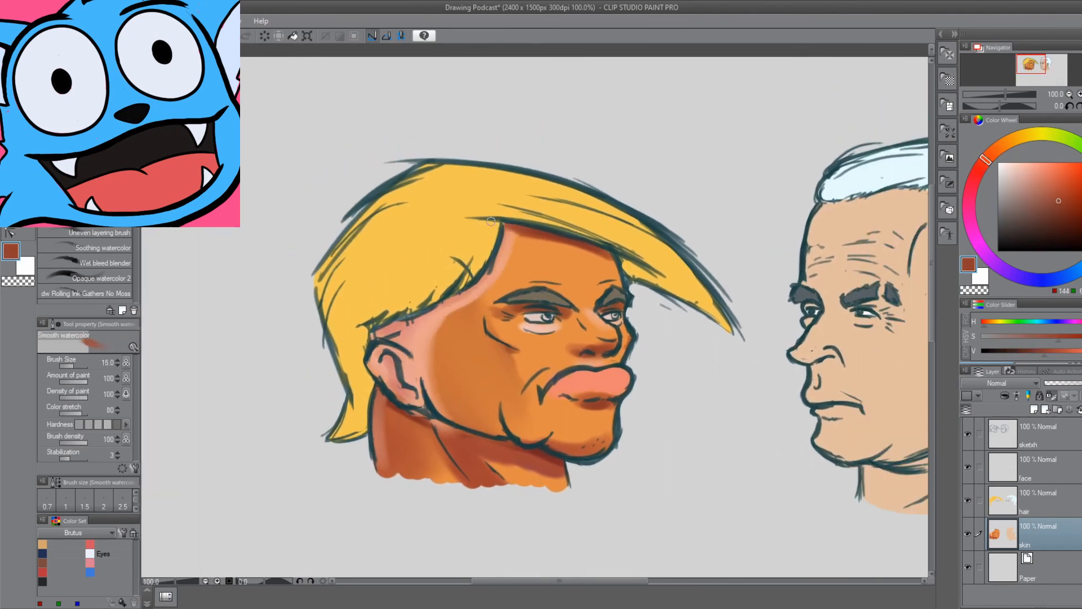
Deepen the reddish-brown shadows around the first head's mouth, chin, neck and eyes.
drag(584, 415, 602, 403)
mouse_move(586, 394)
mouse_down()
mouse_move(604, 415)
mouse_move(527, 417)
mouse_up()
drag(539, 456, 582, 469)
alt+click(570, 465)
drag(489, 442, 516, 467)
drag(560, 360, 543, 389)
drag(535, 350, 569, 382)
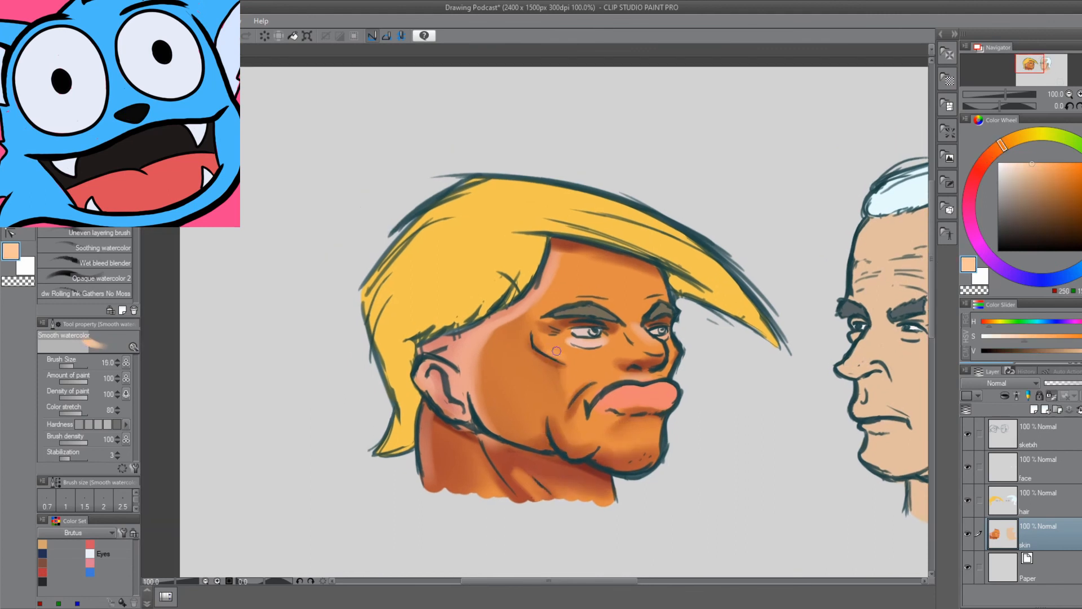
Blend light peach highlights into the first head's cheek, chin, jaw and neck.
drag(547, 327, 569, 340)
drag(563, 361, 522, 370)
drag(523, 466, 561, 477)
drag(417, 417, 504, 470)
drag(552, 367, 470, 391)
drag(492, 414, 537, 419)
alt+click(468, 350)
scroll(468, 354, up, 1)
key([)
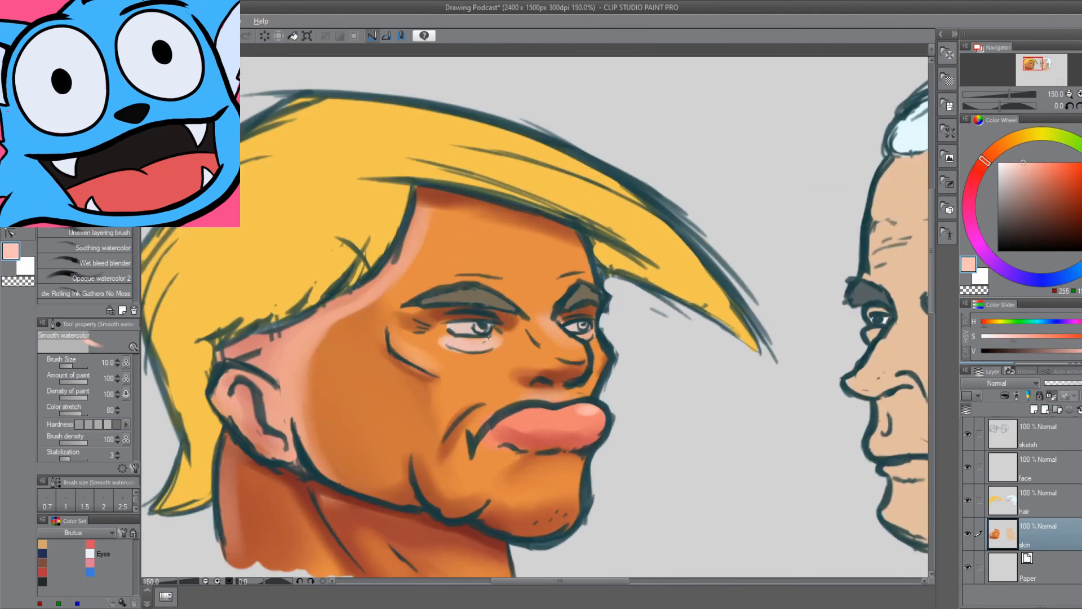
Refine the first head's under-eye bag and lips with small light touches.
drag(460, 345, 511, 337)
alt+click(489, 446)
scroll(489, 450, down, 2)
scroll(361, 456, up, 1)
click(1025, 163)
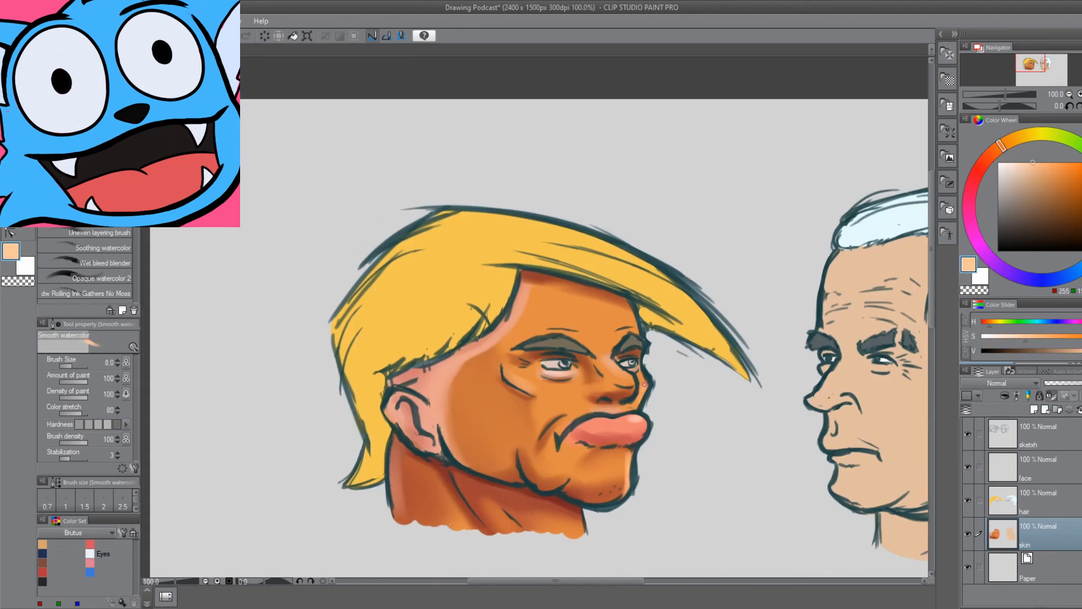
Shade the first head's hair with darker orange and add pale highlight streaks on the hair layer.
click(1038, 501)
drag(414, 372, 396, 479)
drag(536, 271, 479, 338)
drag(668, 305, 758, 361)
click(1022, 162)
drag(484, 212, 638, 242)
Colour the eyes' irises blue on the face layer and add a top layer named "shines".
scroll(621, 361, up, 2)
click(1037, 467)
mouse_move(371, 331)
mouse_down()
mouse_move(414, 276)
mouse_move(449, 299)
mouse_up()
drag(568, 295, 572, 299)
click(1034, 410)
click(123, 500)
scroll(381, 531, down, 2)
drag(677, 350, 430, 341)
Shade the second head's chin, neck, nose, ear, temple and brow area with brown on the skin layer.
click(1038, 567)
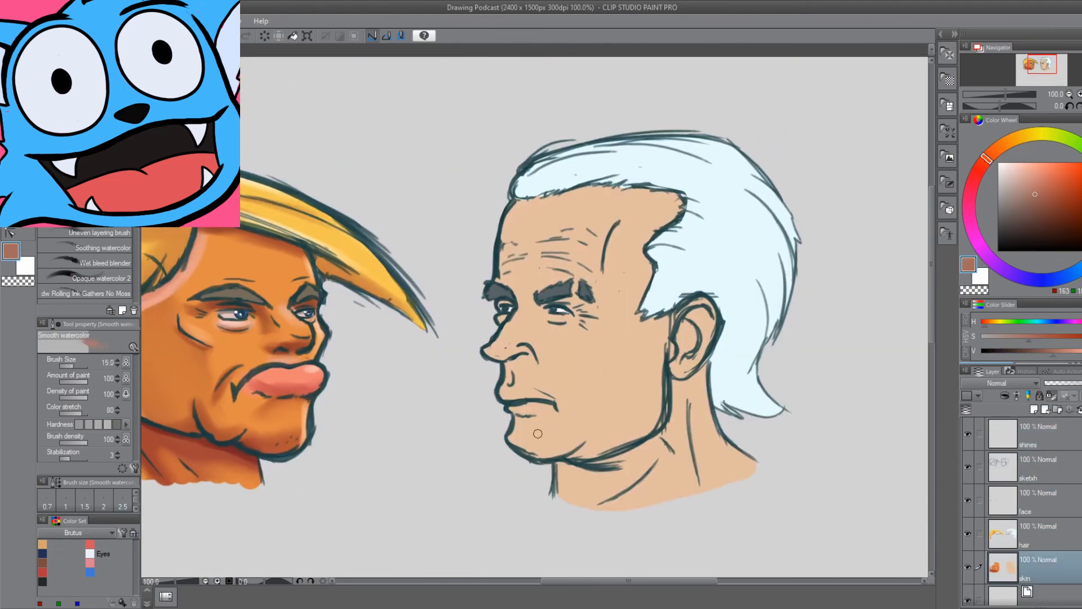
drag(510, 435, 578, 464)
drag(688, 395, 705, 480)
drag(490, 350, 540, 371)
drag(689, 310, 696, 355)
drag(620, 315, 665, 337)
drag(676, 233, 656, 321)
drag(557, 281, 581, 274)
drag(515, 536, 505, 525)
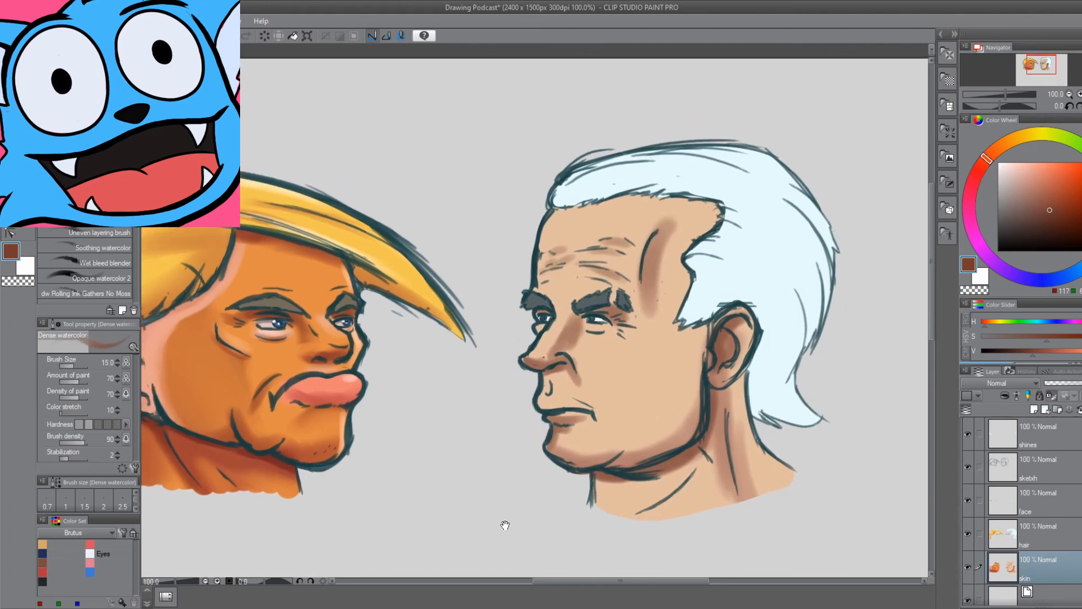
Paint soft brown shading down the side of the second head's face, cheek and jaw.
drag(657, 305, 685, 440)
drag(505, 524, 539, 515)
alt+click(648, 361)
drag(696, 339, 660, 344)
drag(704, 260, 694, 361)
mouse_move(644, 376)
mouse_down()
mouse_move(659, 427)
mouse_move(615, 391)
mouse_up()
mouse_move(609, 367)
mouse_down()
mouse_move(584, 393)
mouse_move(668, 384)
mouse_up()
Add pale highlights to the second head's cheek, nose, forehead and temple.
click(1003, 163)
drag(620, 384, 642, 347)
drag(723, 228, 708, 264)
drag(618, 220, 610, 254)
drag(595, 478, 540, 431)
click(42, 562)
drag(525, 496, 530, 529)
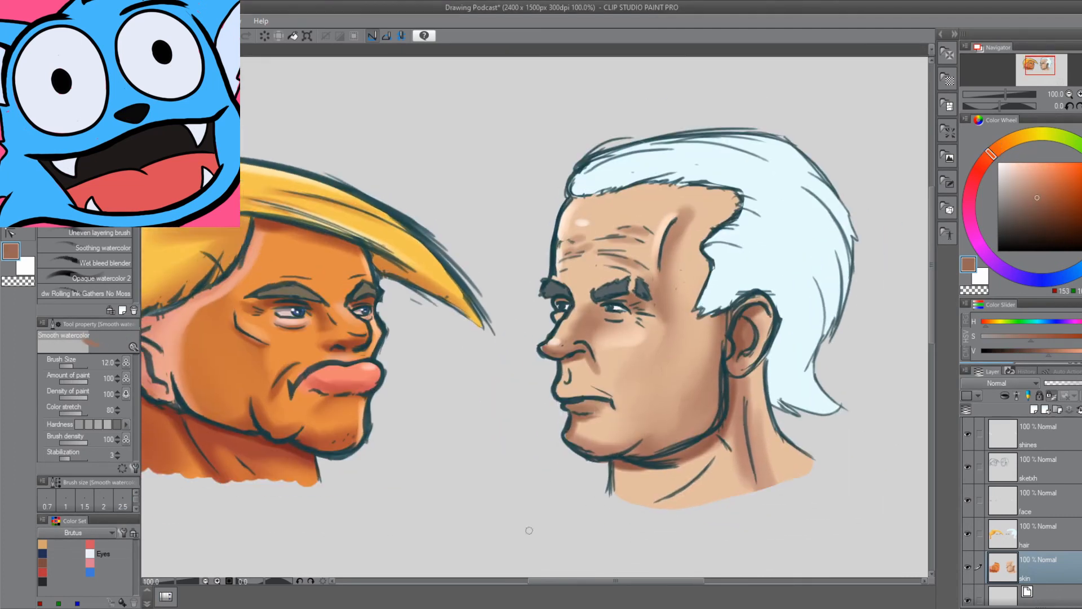
Deepen the brown shading on the second head's forehead wrinkles, cheek, jaw and neck.
drag(603, 233, 648, 230)
alt+click(643, 361)
drag(631, 443, 708, 403)
drag(484, 475, 492, 497)
drag(721, 486, 677, 524)
mouse_move(547, 557)
mouse_down()
mouse_move(552, 546)
mouse_move(528, 542)
mouse_up()
Shade the second head's hair with muted blue on the hair layer and save the drawing.
click(1003, 534)
click(1027, 182)
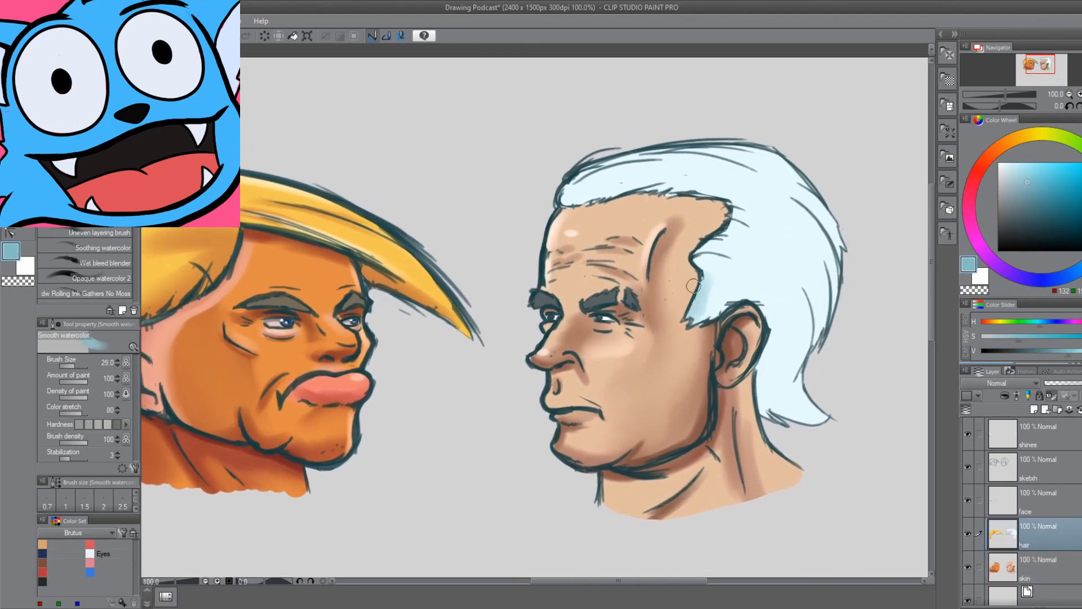
drag(727, 198, 569, 206)
drag(756, 299, 784, 414)
key(ctrl+s)
mouse_move(386, 547)
mouse_down()
mouse_move(479, 488)
mouse_move(477, 574)
mouse_up()
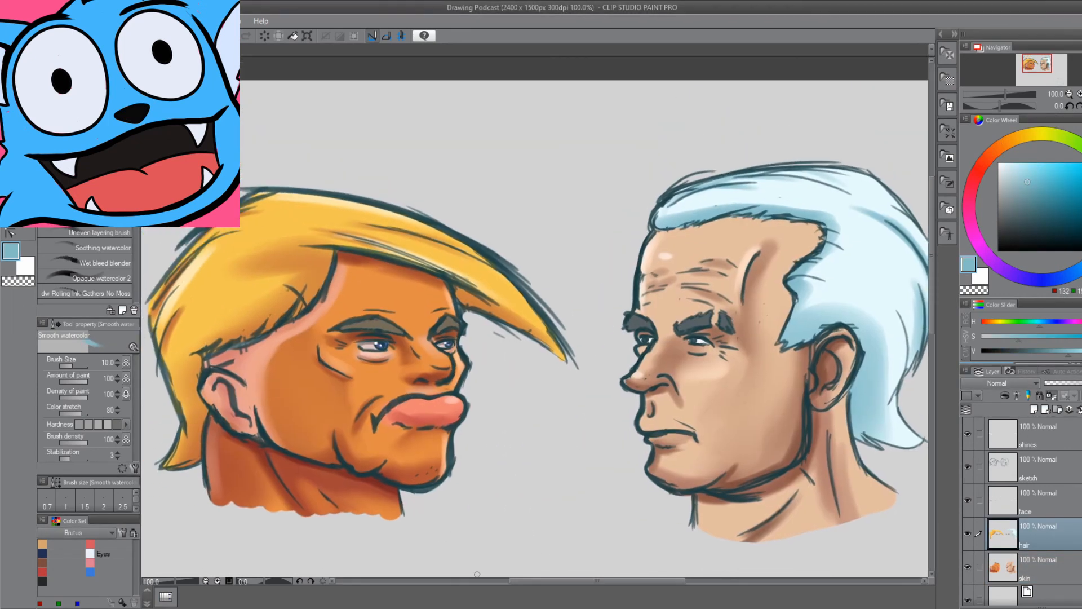